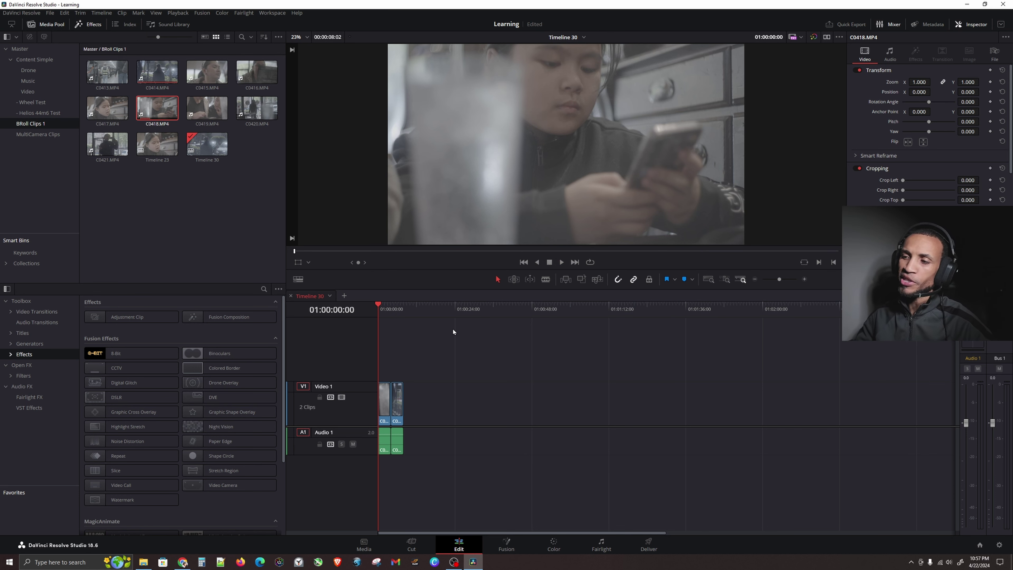
Step: Open the timeline on the Color page and widen the viewer while narrowing the node graph and LUT gallery
left_click(555, 545)
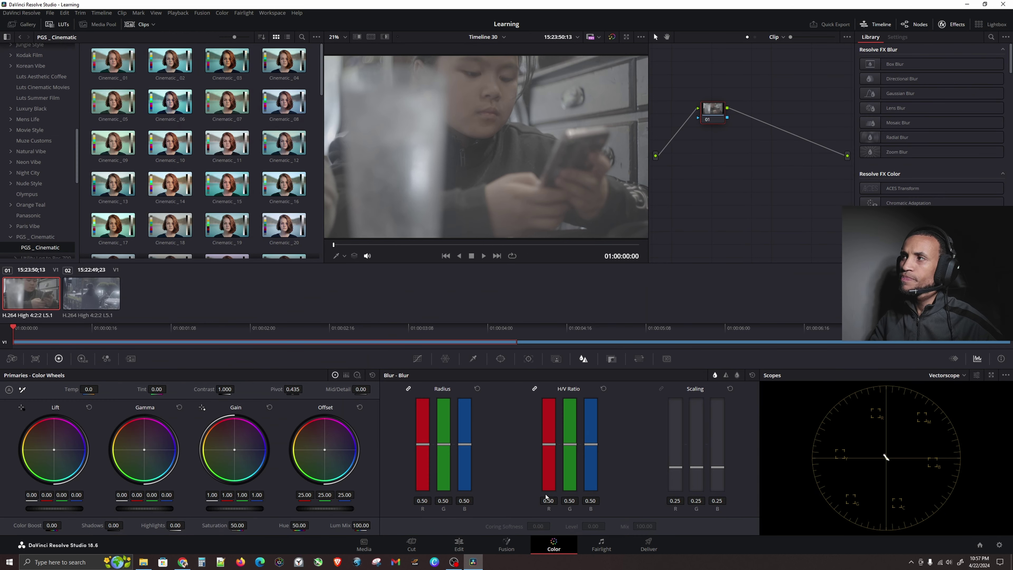
left_click_drag(650, 177, 546, 188)
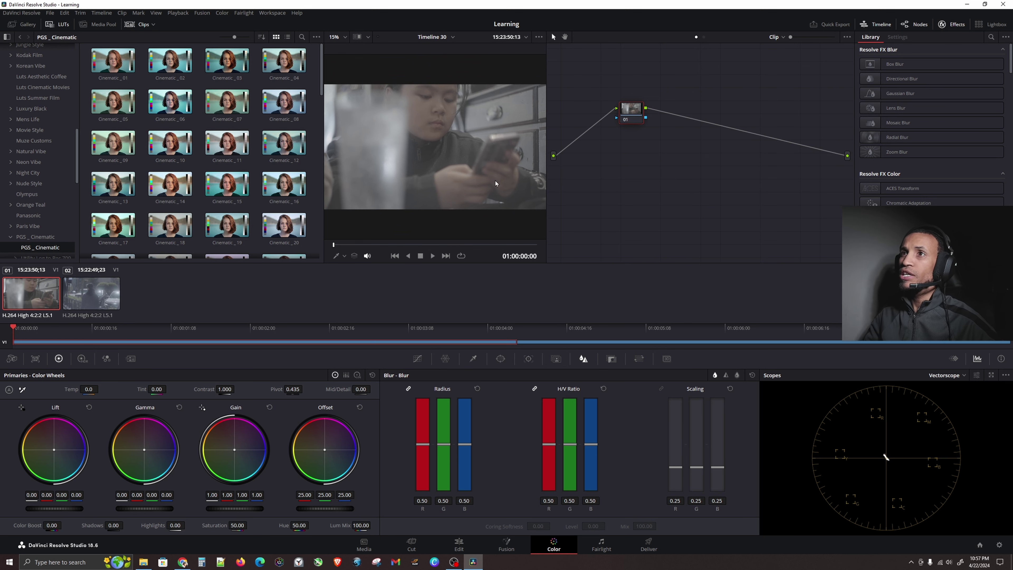
left_click(451, 130)
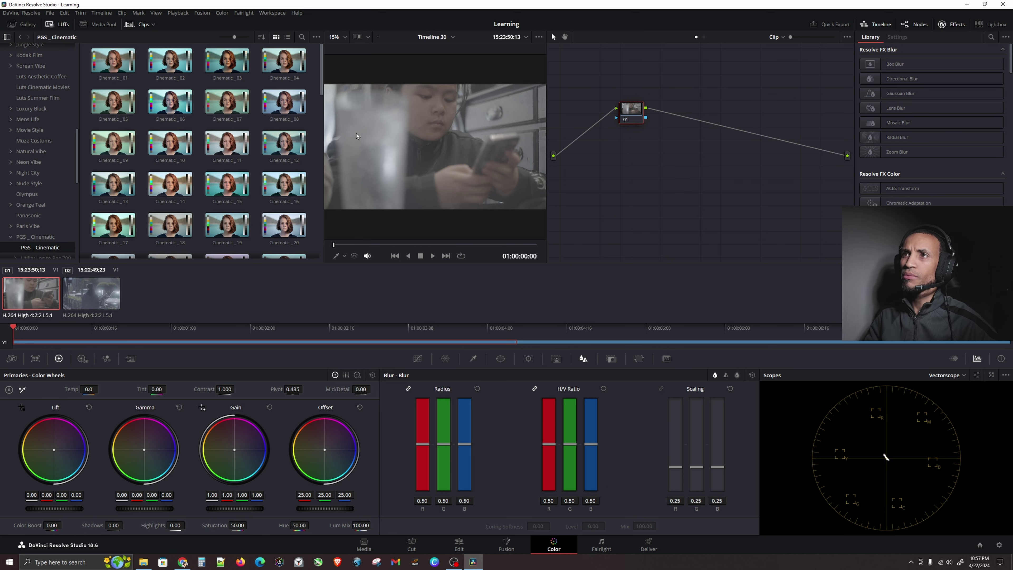
left_click_drag(326, 146, 251, 169)
left_click(464, 182)
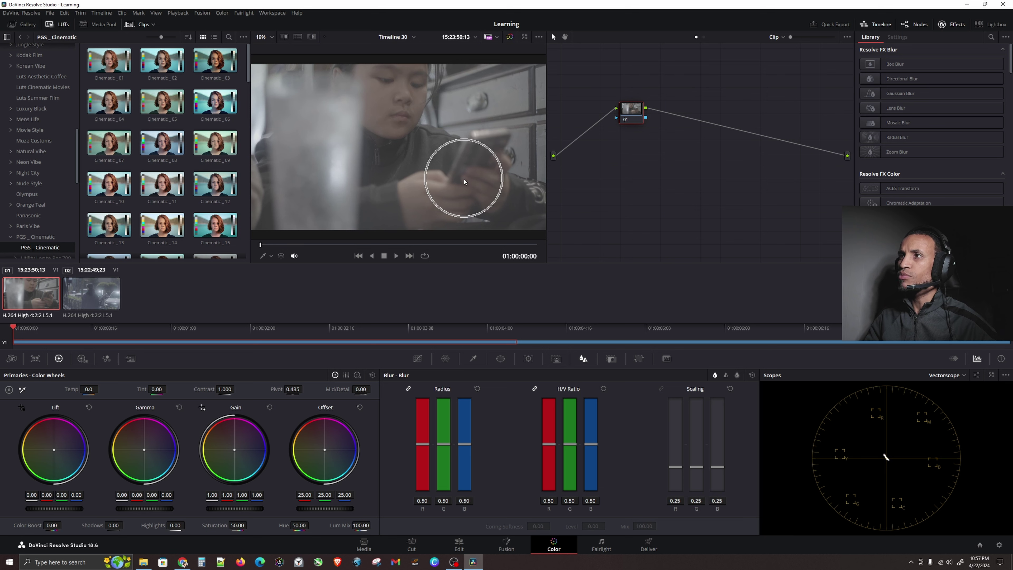
Step: Switch the scopes display to Waveform and inspect the clip's exposure levels
left_click(904, 411)
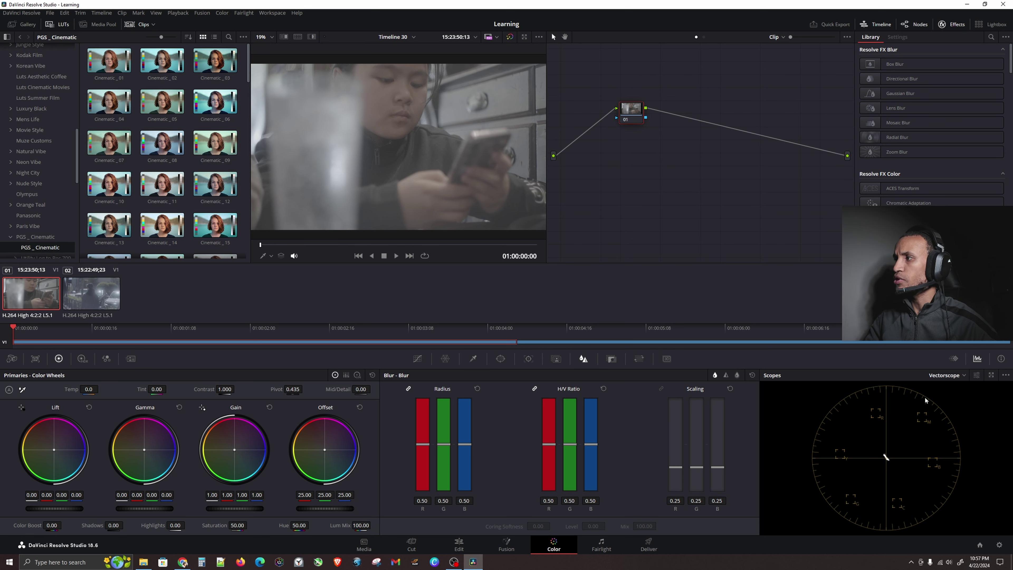
left_click(950, 379)
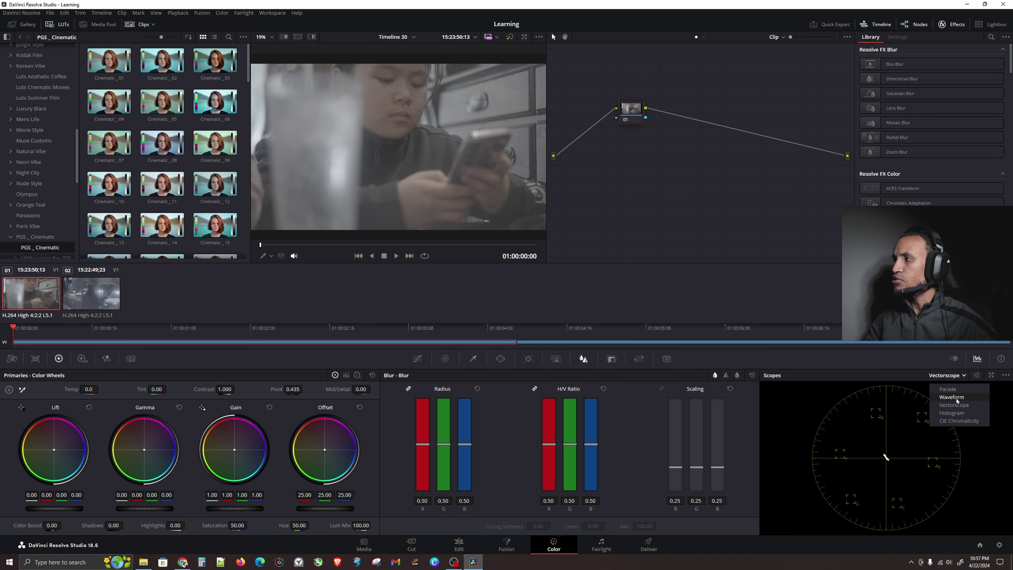
left_click(952, 397)
left_click(859, 465)
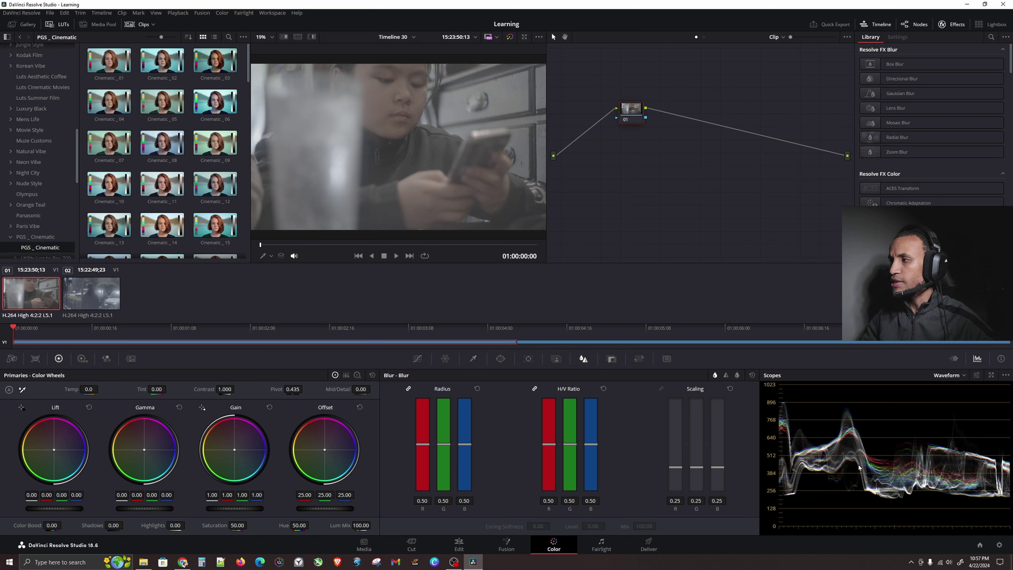
left_click(859, 450)
left_click(859, 451)
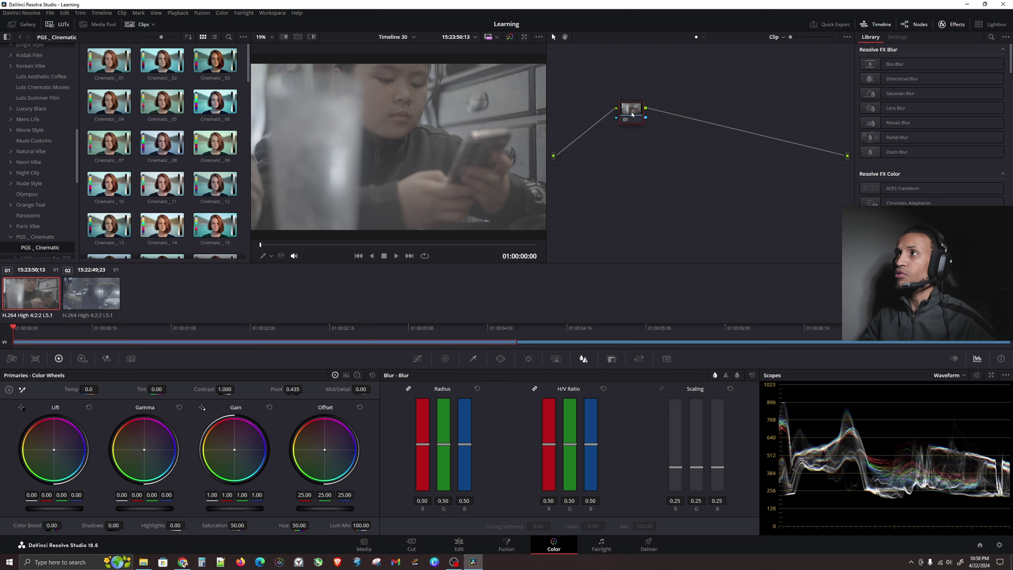
Step: Shift node 01 closer to the graph's input and add two serial nodes after it
left_click_drag(632, 115, 586, 114)
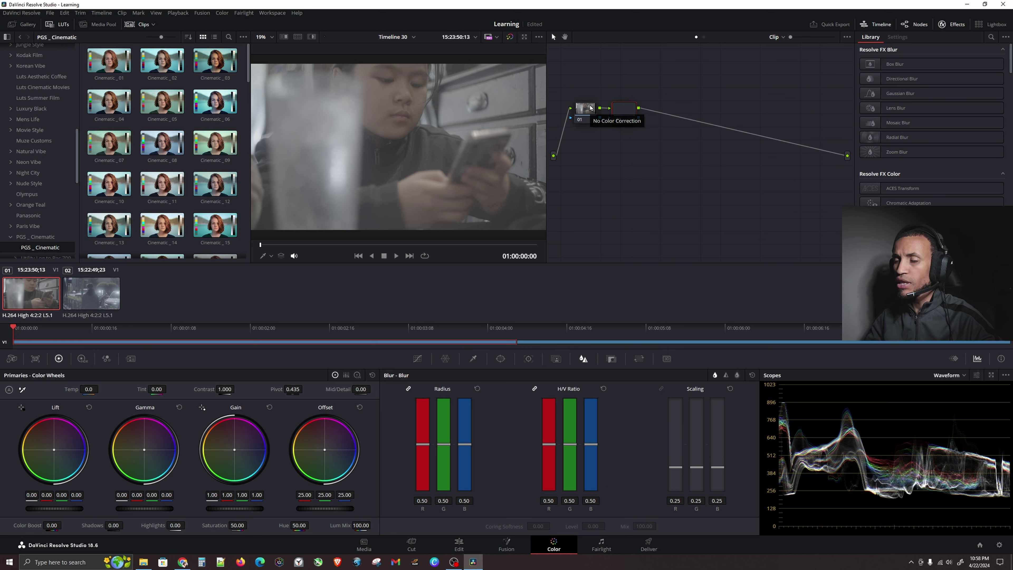
key("alt+s")
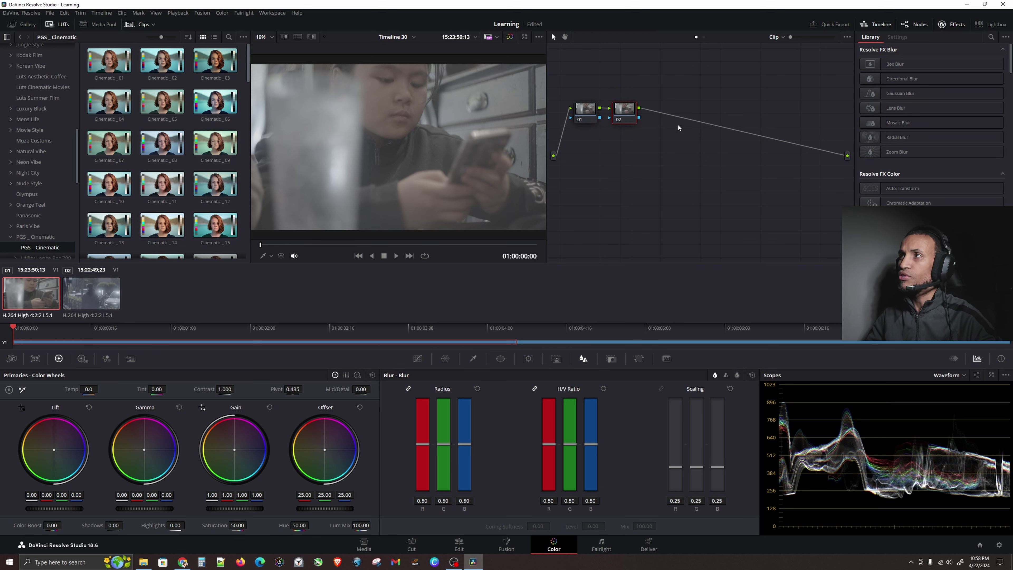
key("alt+s")
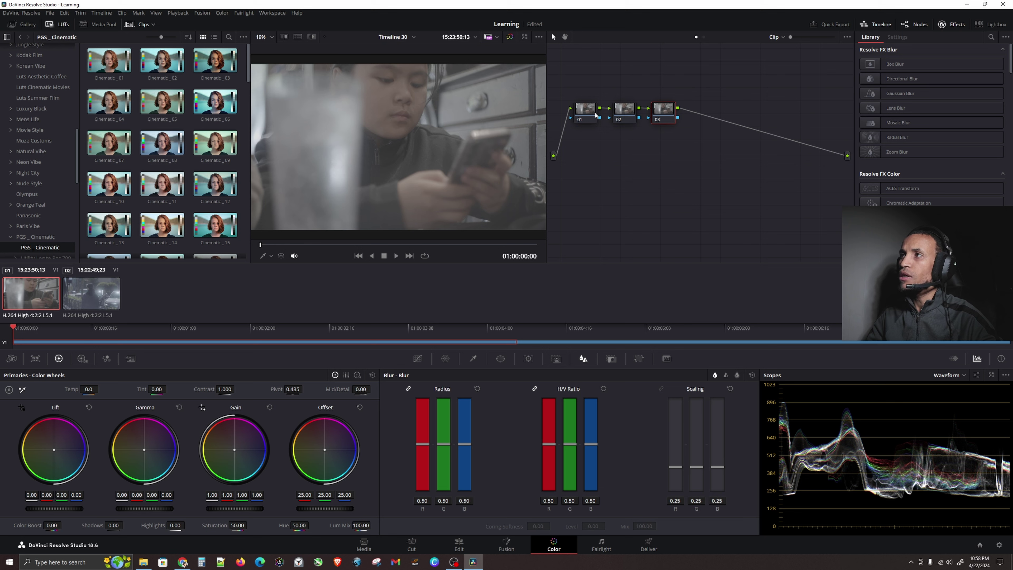
left_click(631, 111)
left_click(586, 113)
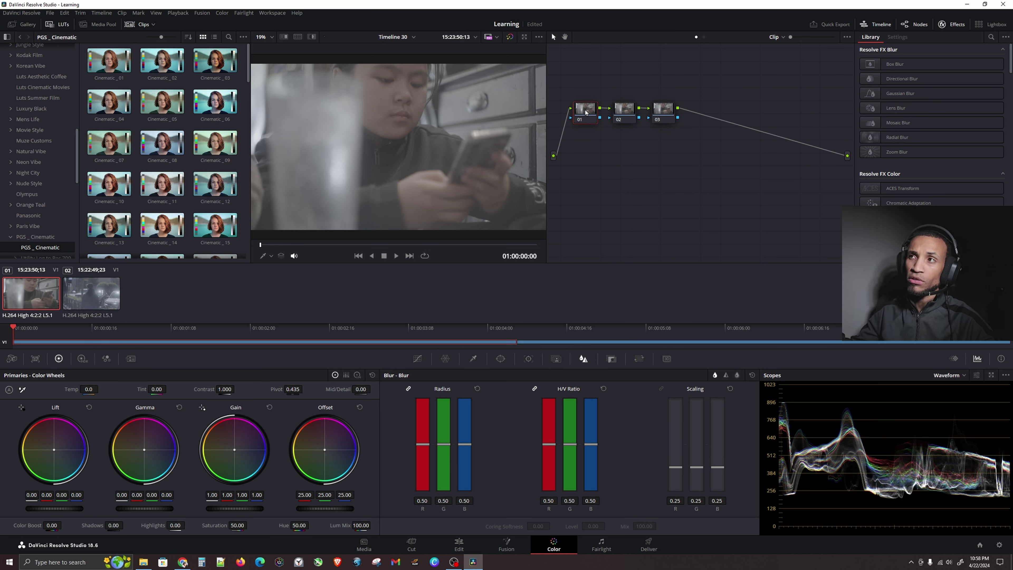
left_click_drag(610, 73, 714, 187)
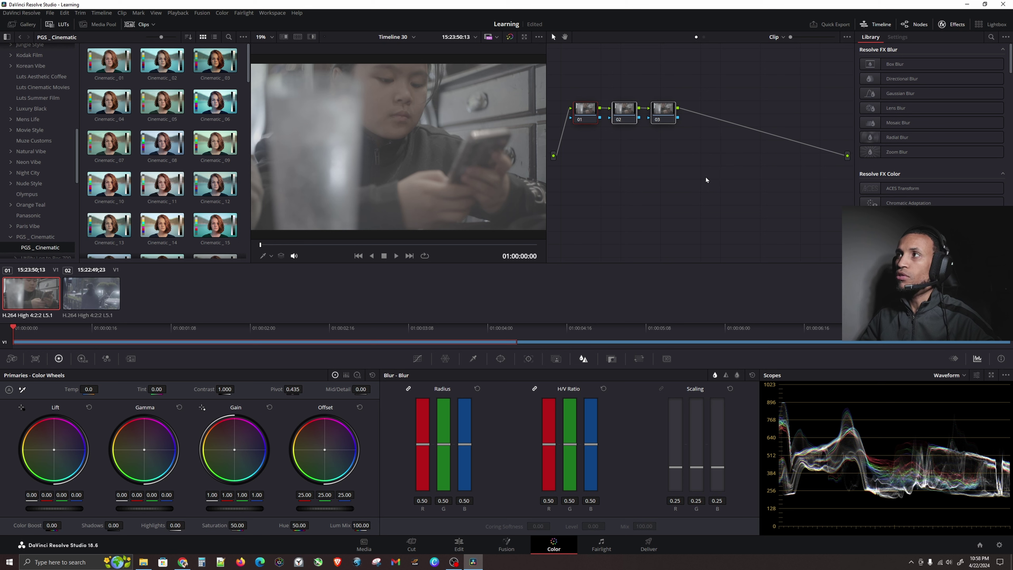
key("Delete")
key("ctrl+z")
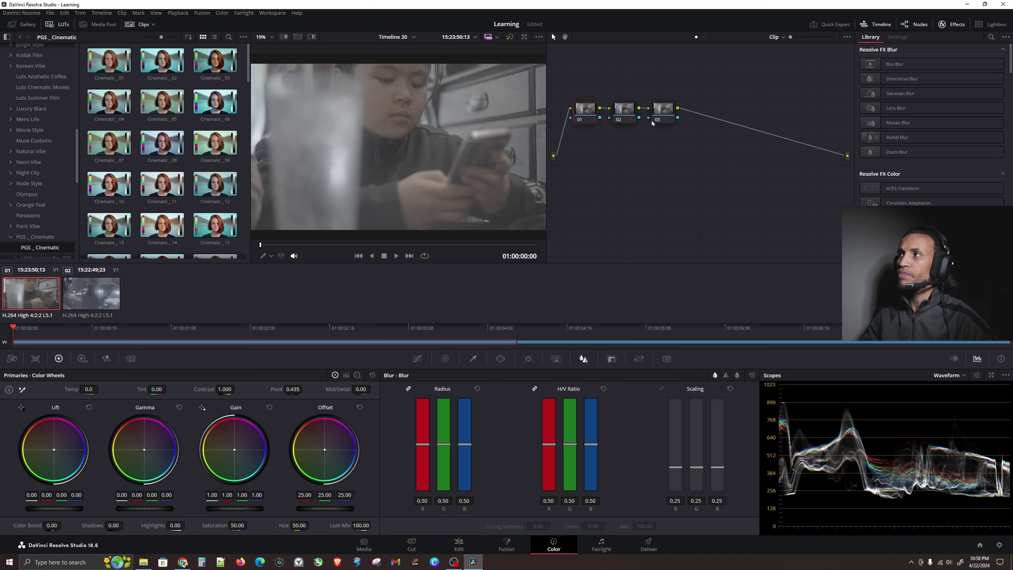
Step: Label node 01 as the noise reduction node
left_click(622, 112)
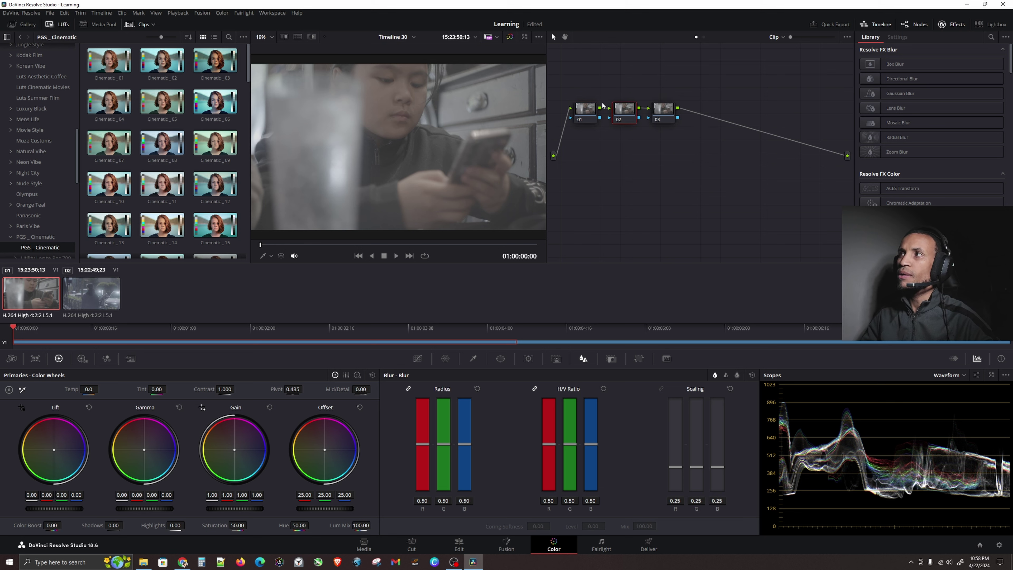
right_click(585, 113)
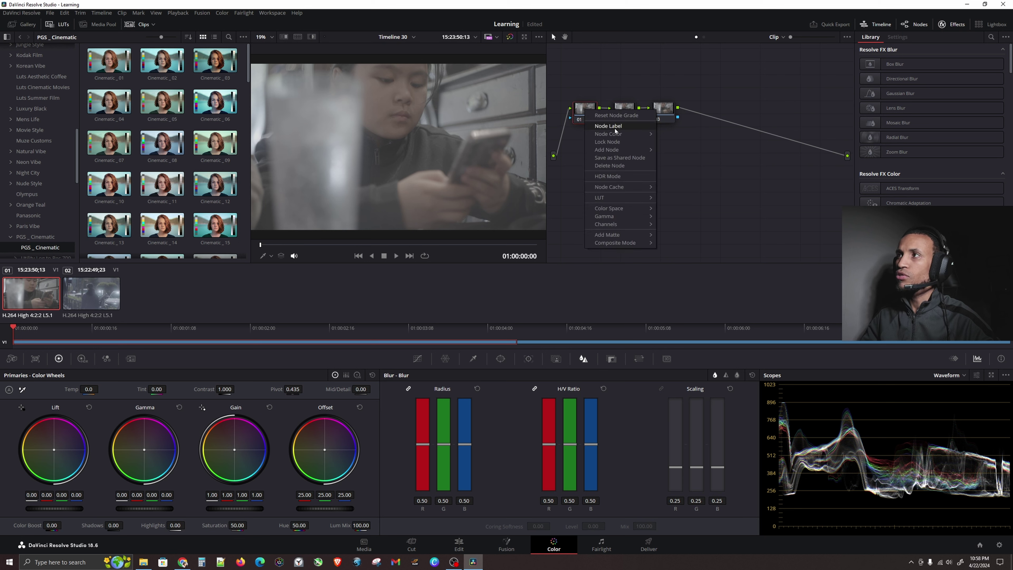
key("Escape")
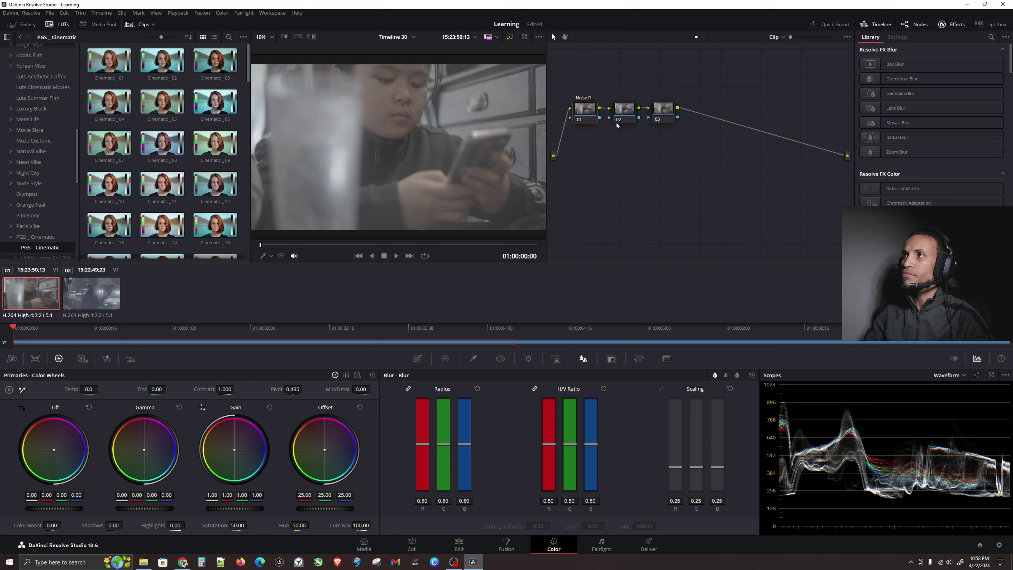
key("Return")
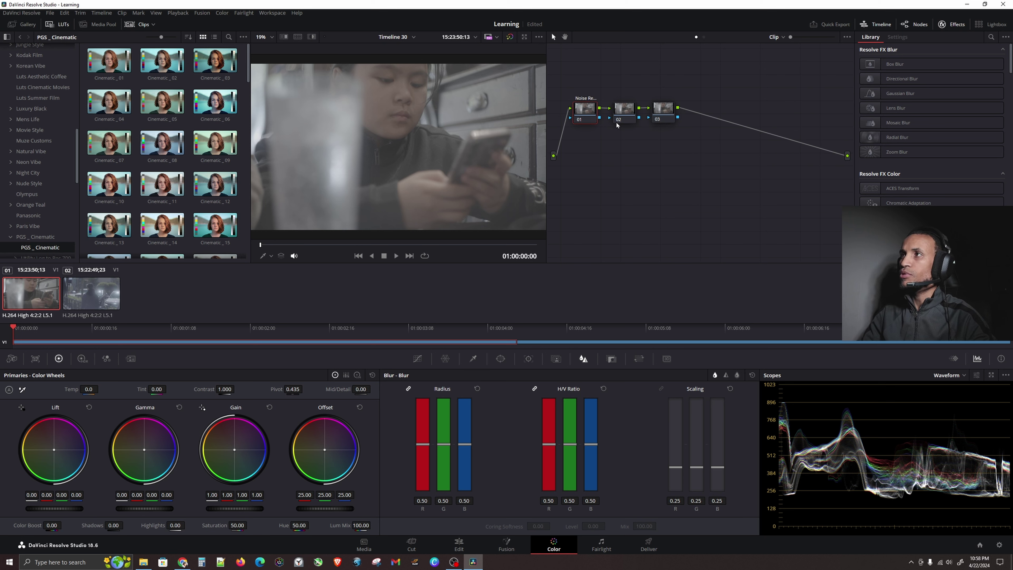
Step: Spread out the node chain, moving node 03 towards the output and node 02 slightly away from node 01
left_click(622, 112)
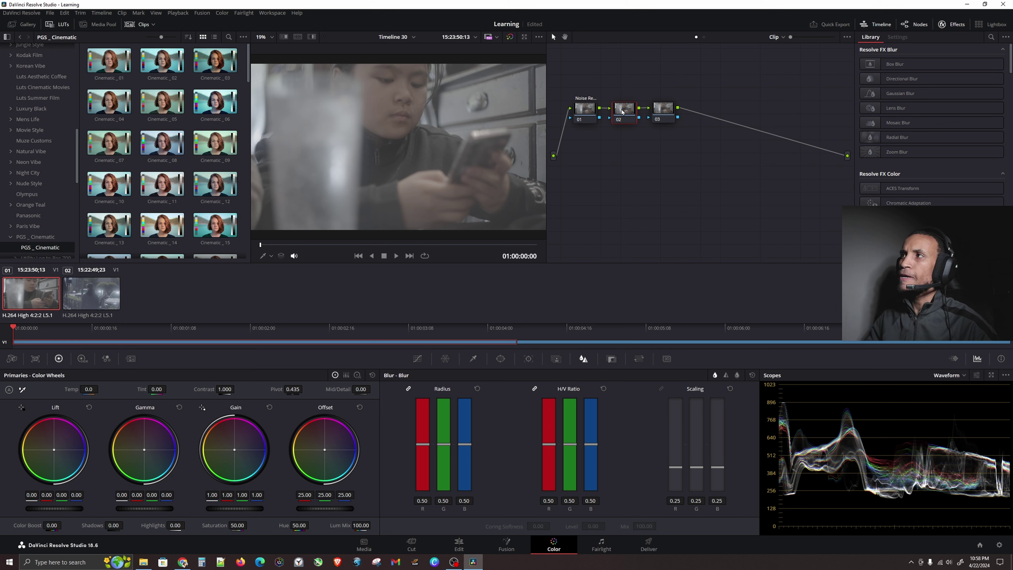
left_click_drag(658, 108, 738, 109)
left_click_drag(621, 114, 645, 113)
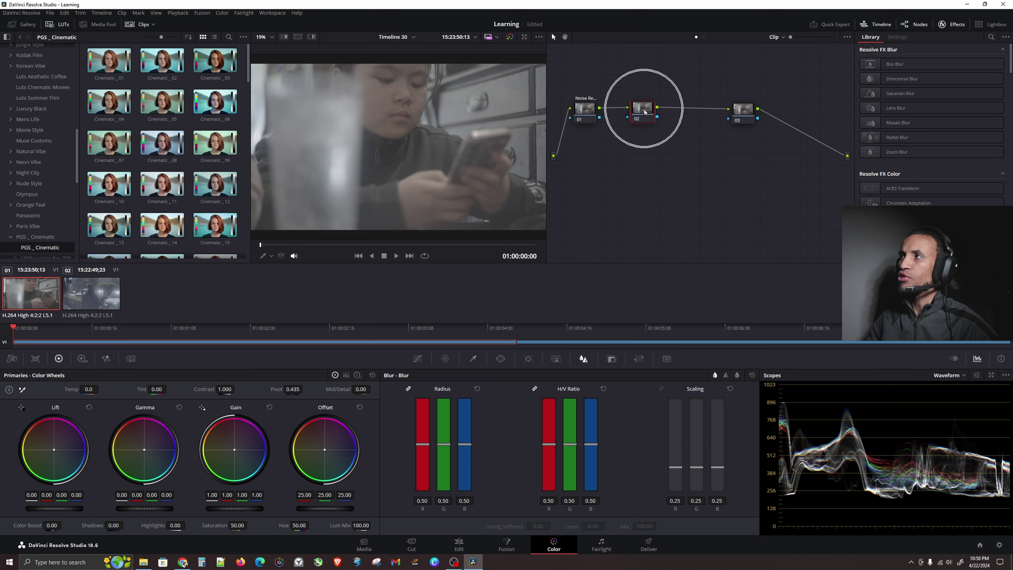
left_click(591, 113)
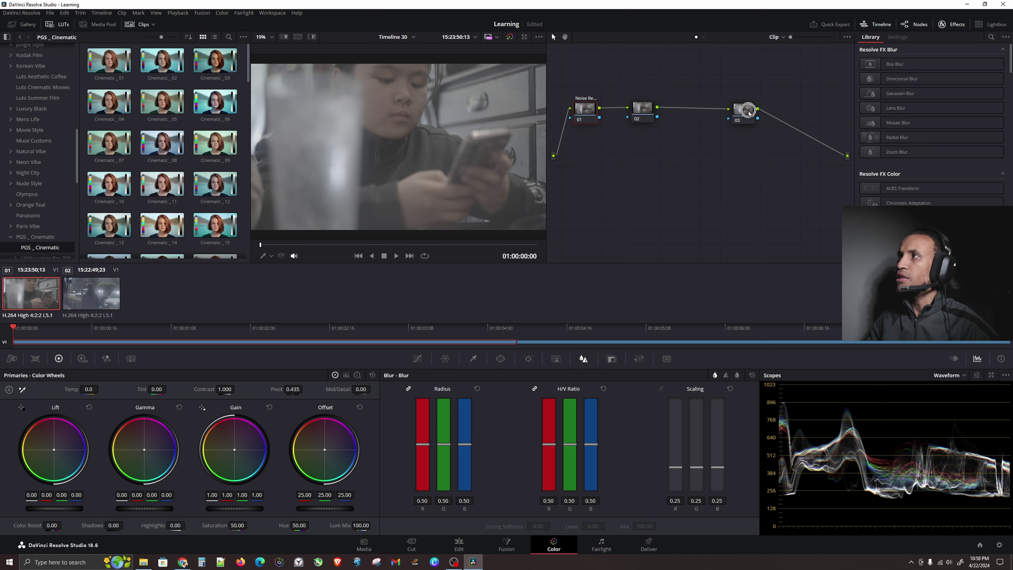
left_click(739, 114)
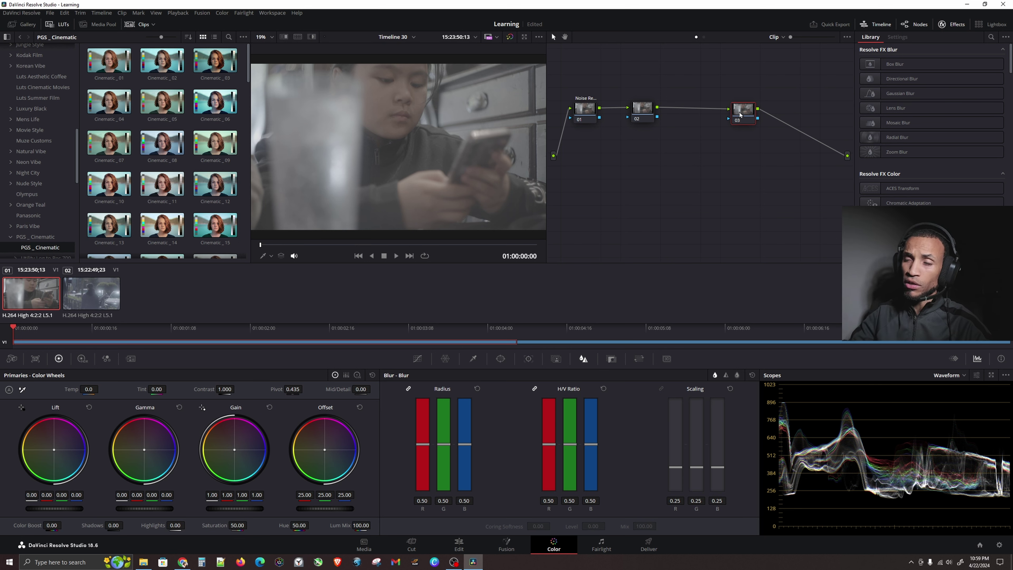
Step: Apply the Color Space Transform effect to node 03
left_click(740, 115)
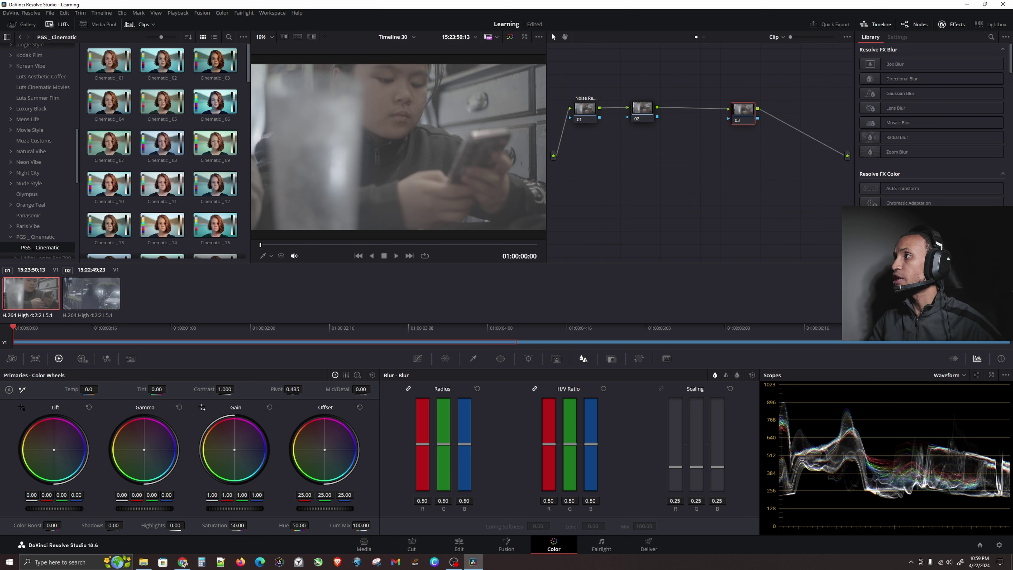
left_click_drag(933, 215, 744, 113)
left_click(745, 113)
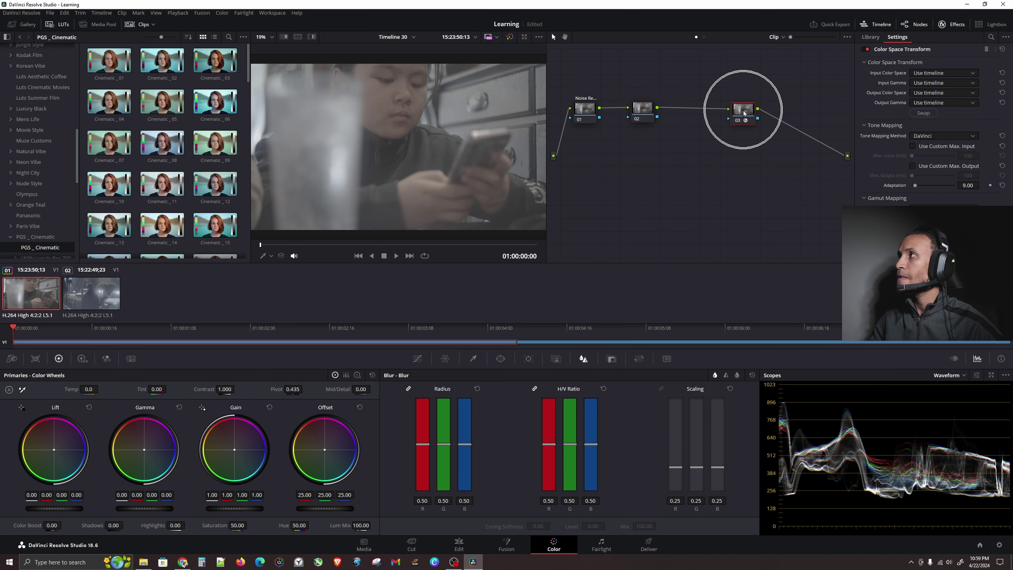
Step: Set the Color Space Transform's input color space to Sony S-Gamut3.Cine
left_click(928, 73)
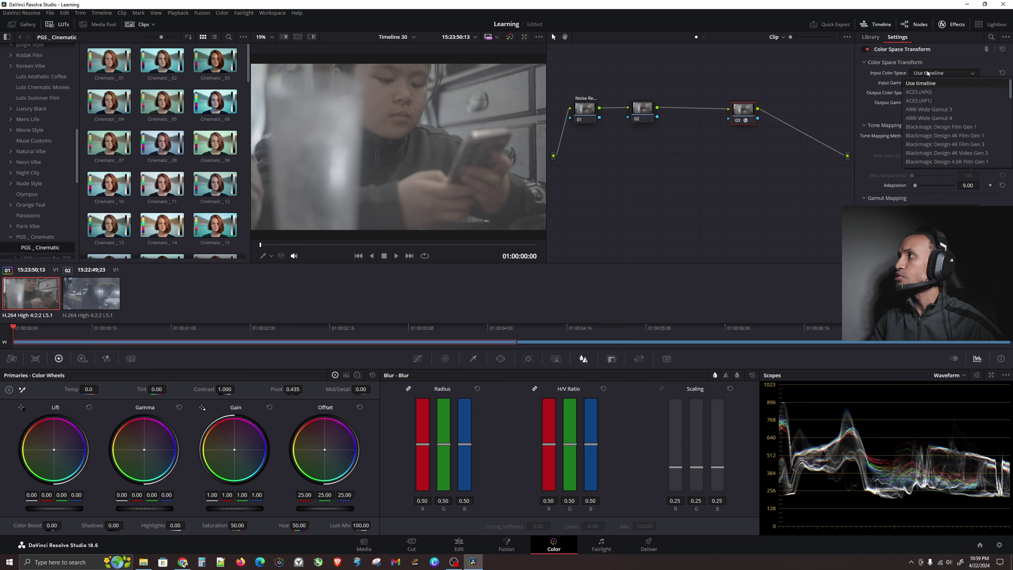
scroll(943, 112, "down", 5)
scroll(943, 113, "down", 3)
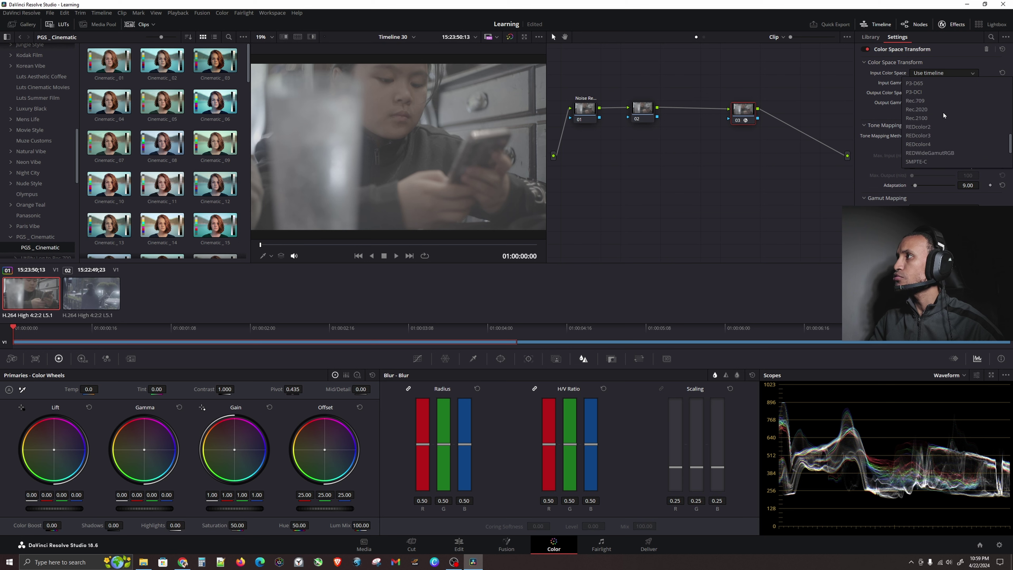
scroll(944, 115, "down", 3)
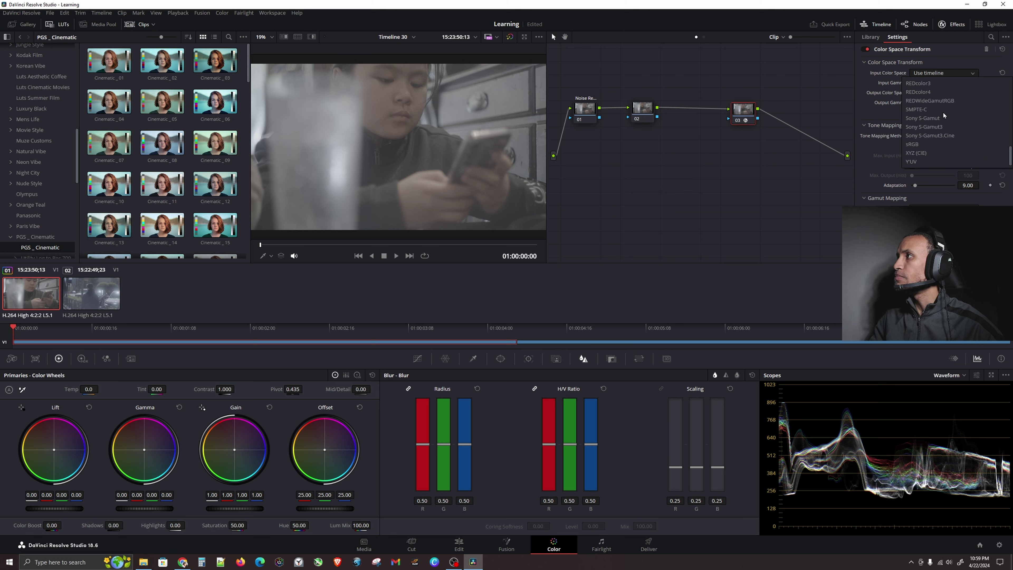
left_click(934, 136)
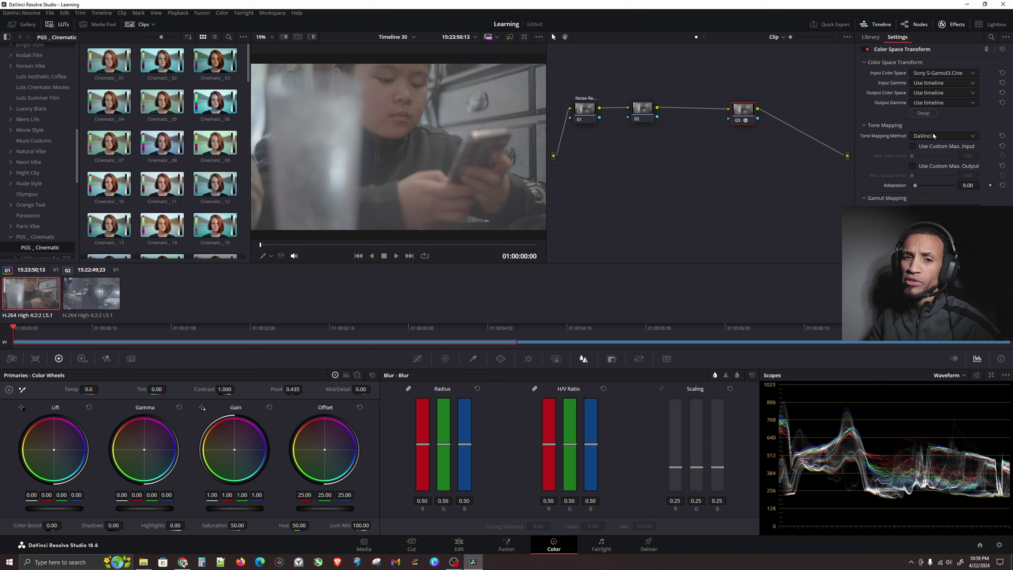
Step: Set the Color Space Transform's input gamma to Sony S-Log3
left_click(931, 93)
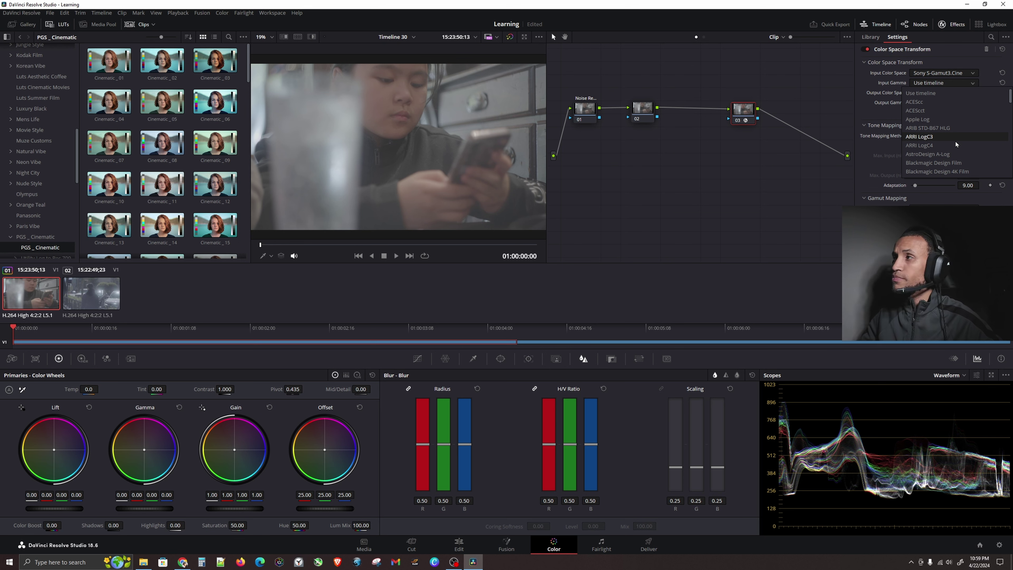
scroll(955, 141, "down", 2)
scroll(953, 133, "down", 15)
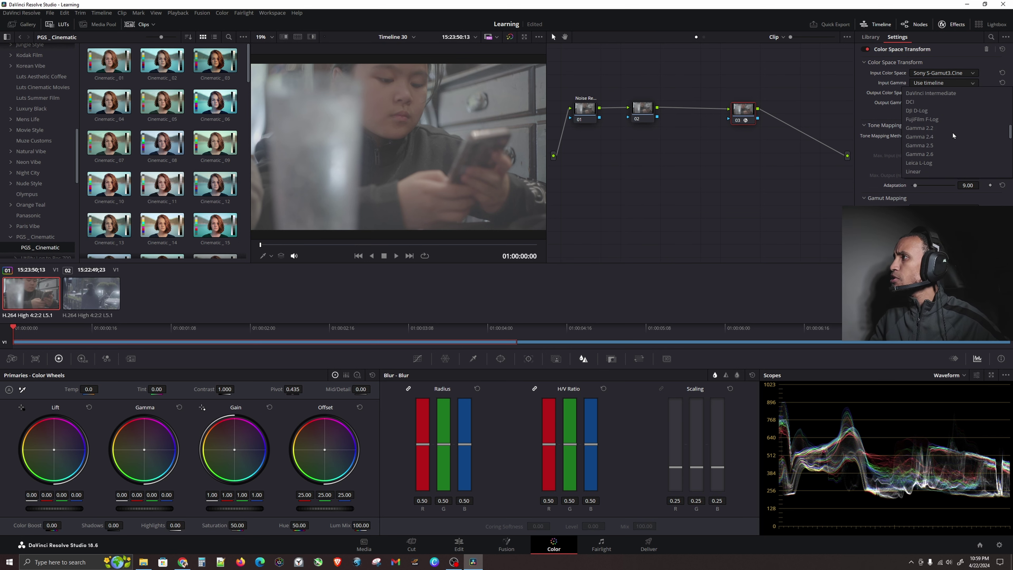
scroll(950, 140, "down", 1)
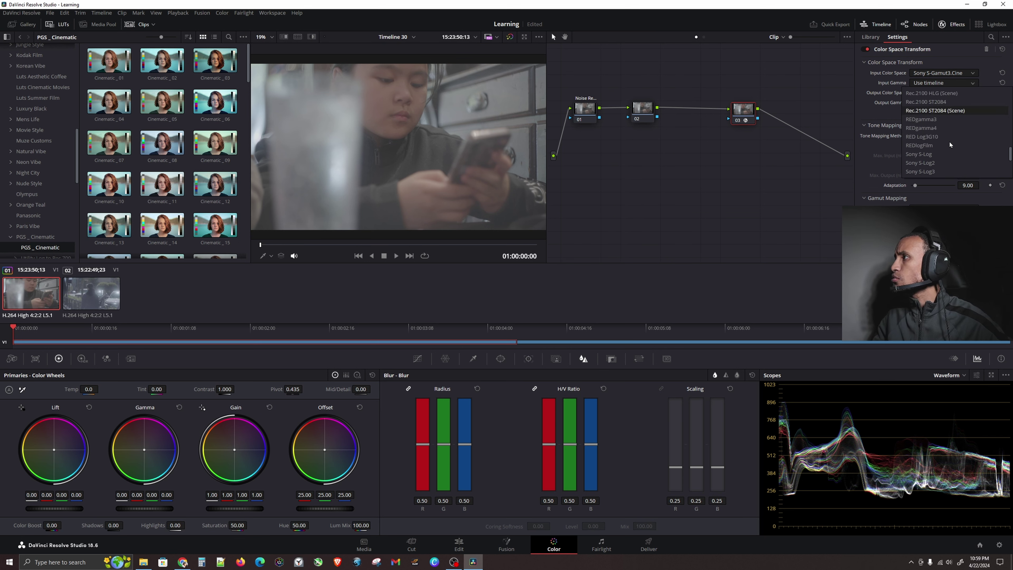
left_click(934, 171)
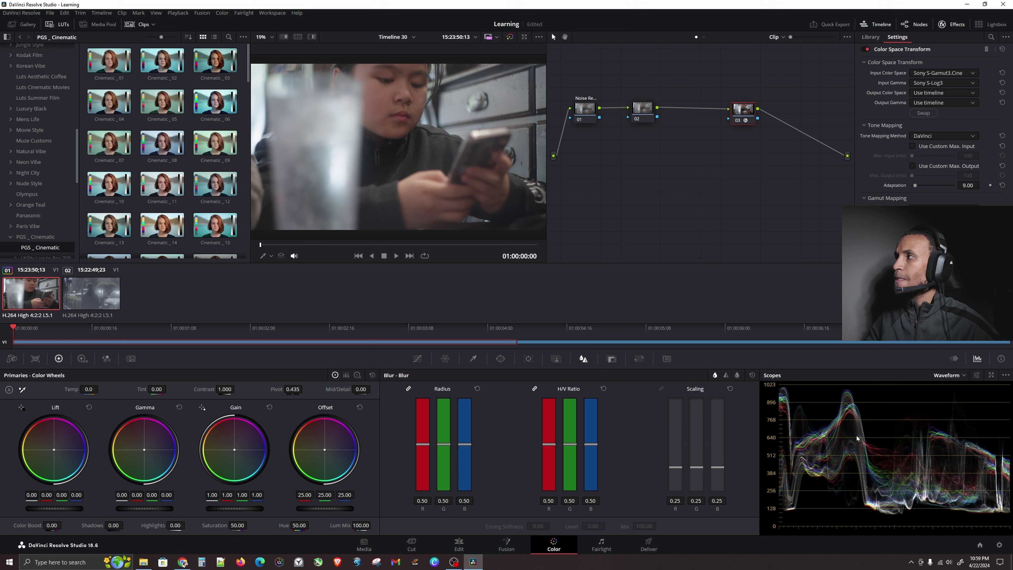
Step: Set both the output color space and output gamma of the Color Space Transform to Rec.709
left_click(954, 93)
scroll(952, 126, "down", 10)
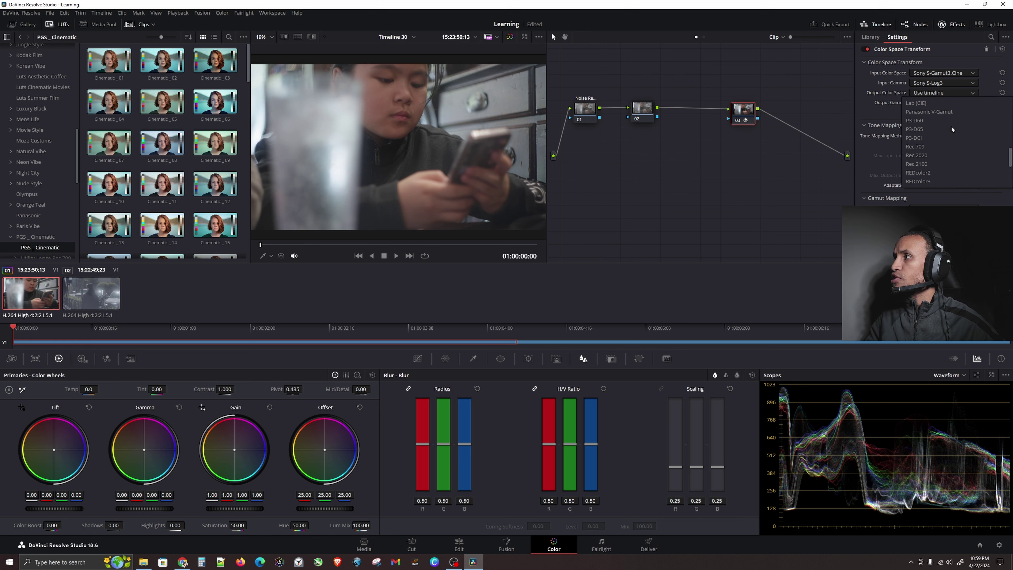
left_click(926, 147)
left_click(949, 103)
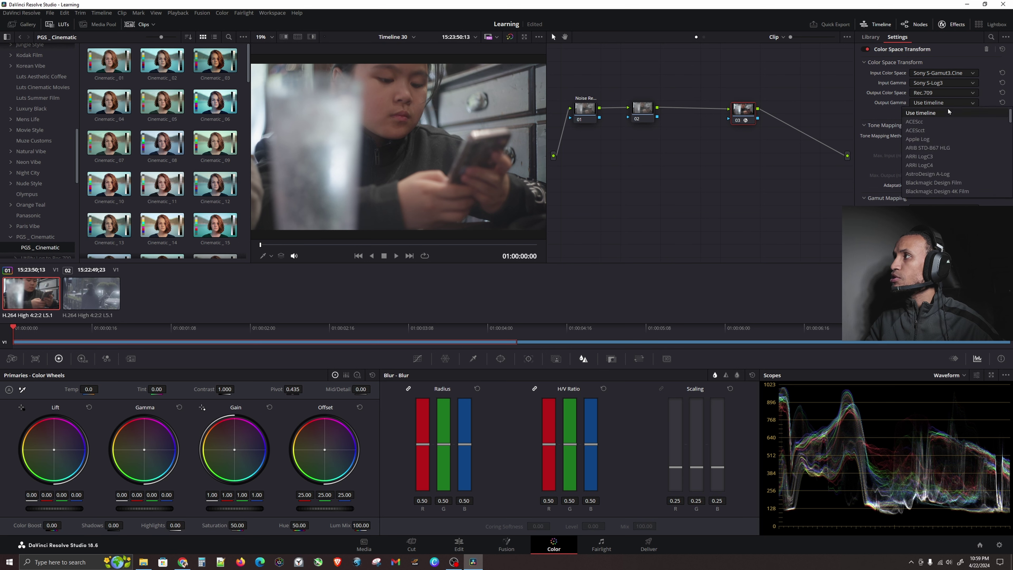
scroll(944, 136, "down", 3)
left_click(930, 192)
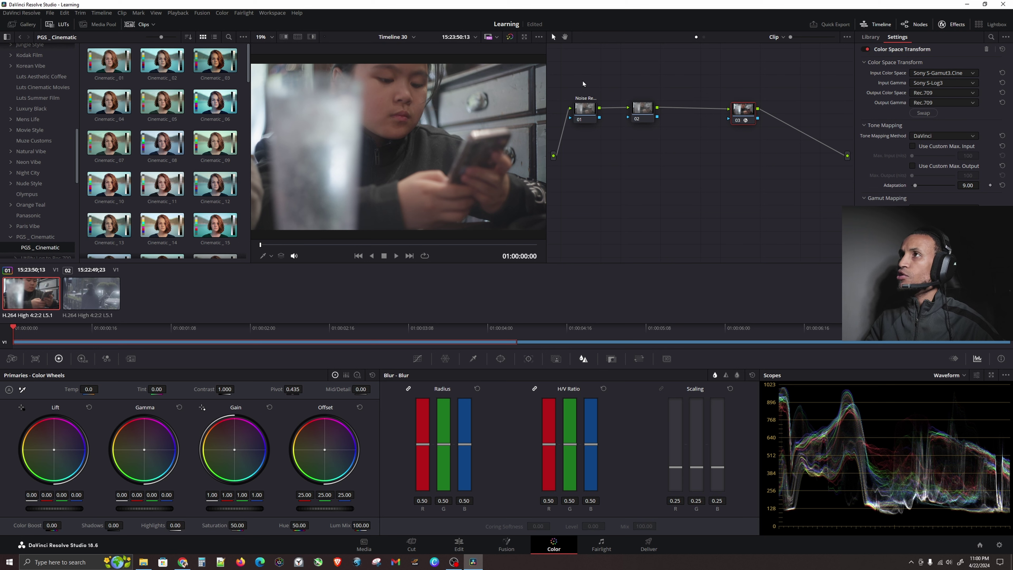
Step: Compare the image and waveform with all grades bypassed and enabled, examining the contrast in the viewer and the highlight peaks in the scope
left_click(511, 38)
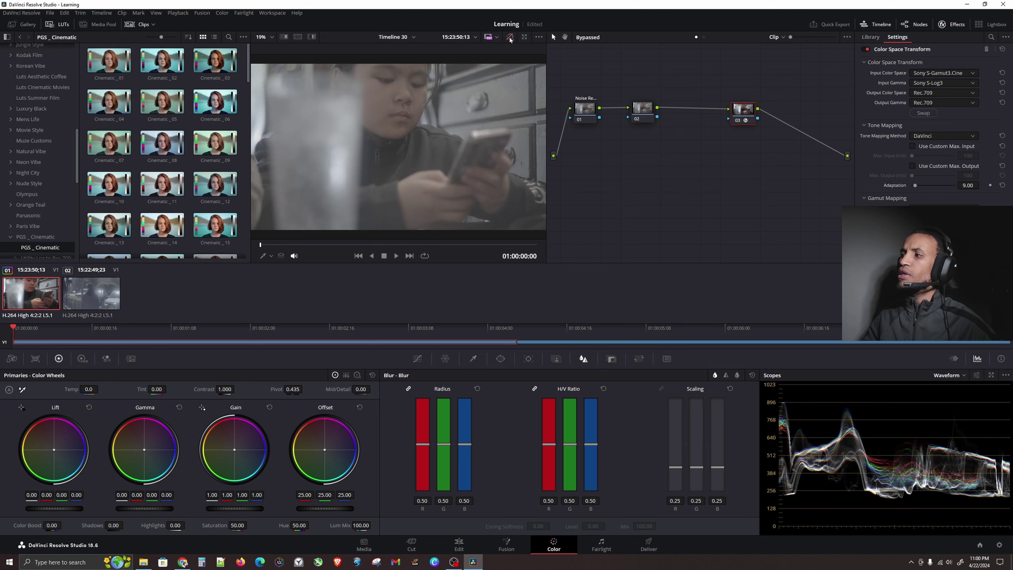
left_click(510, 37)
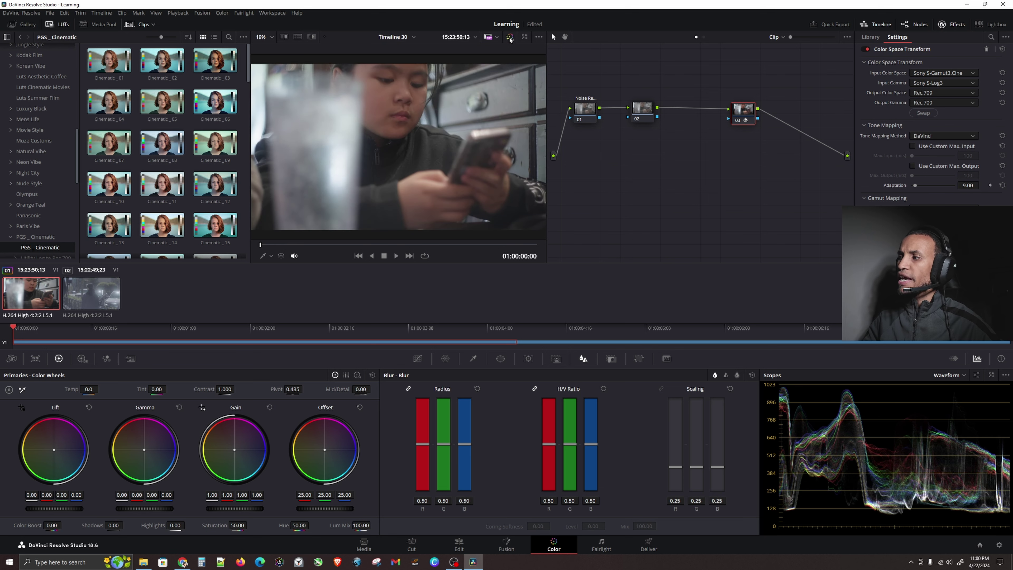
left_click(870, 465)
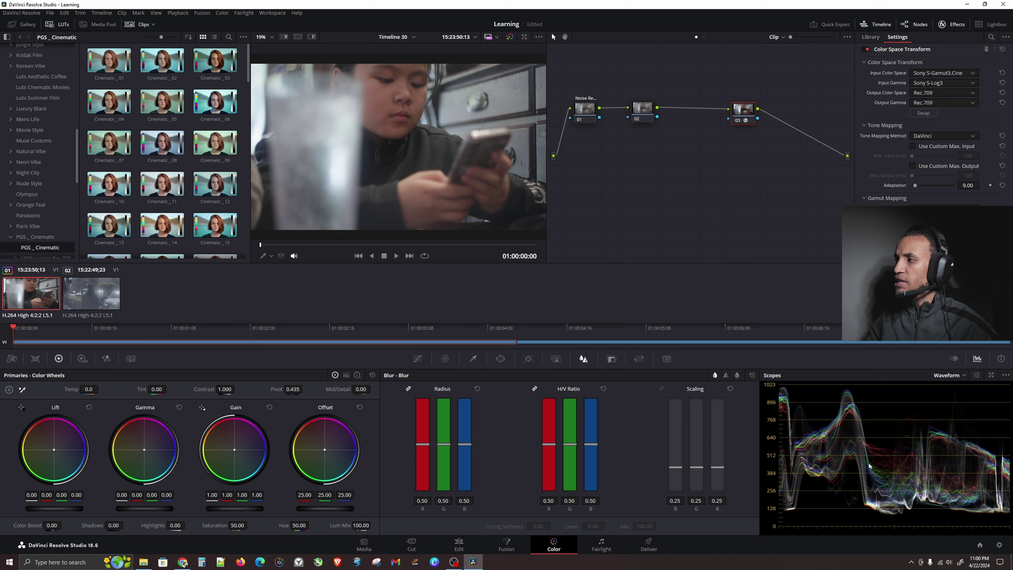
left_click(870, 465)
left_click(869, 465)
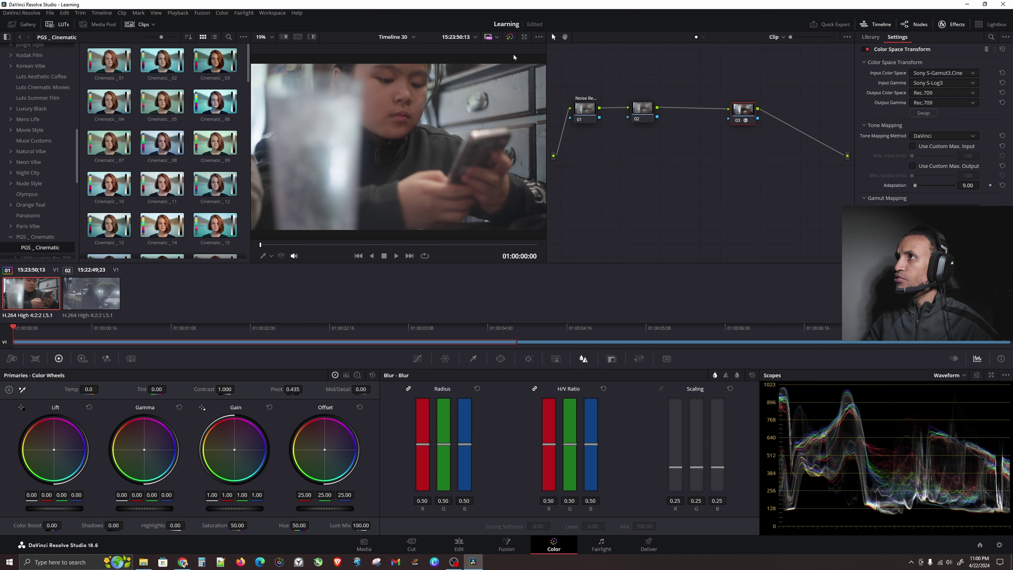
left_click(511, 37)
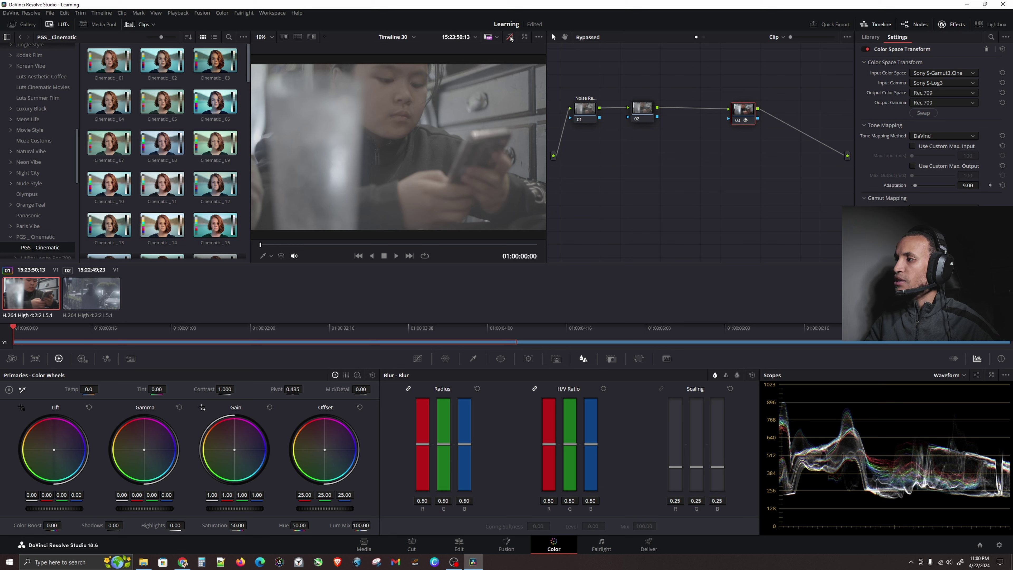
left_click(511, 37)
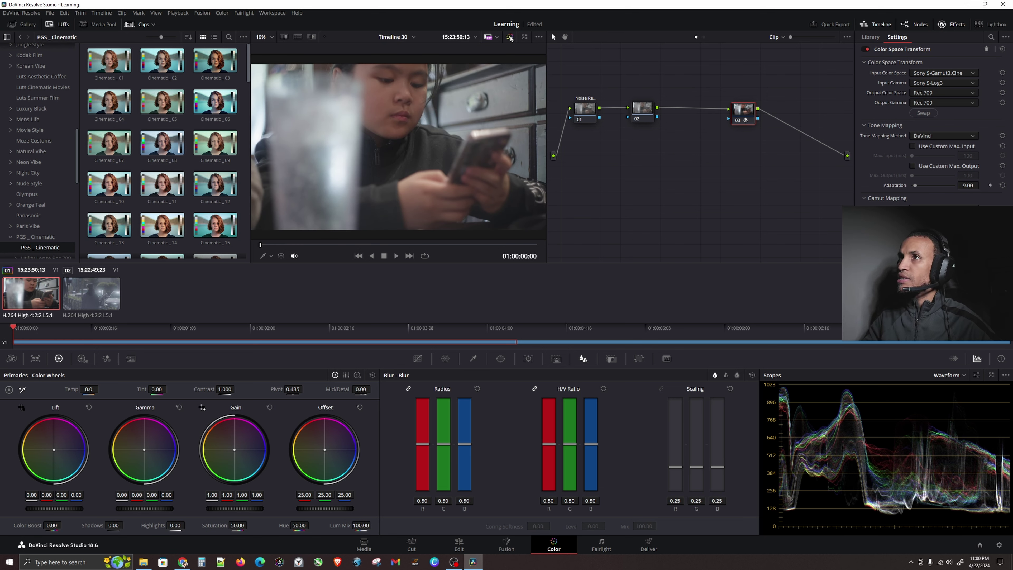
left_click(448, 99)
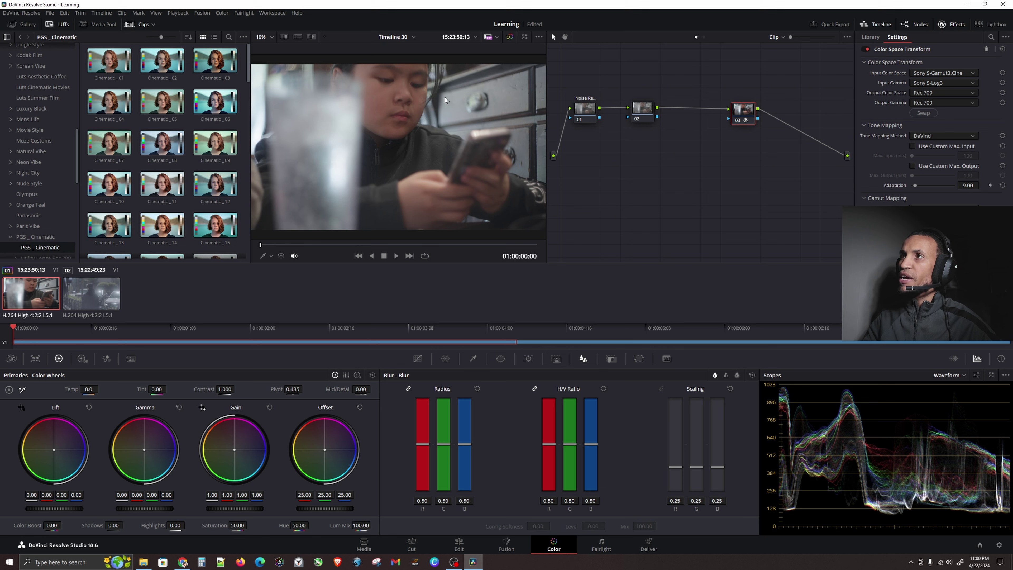
left_click(459, 99)
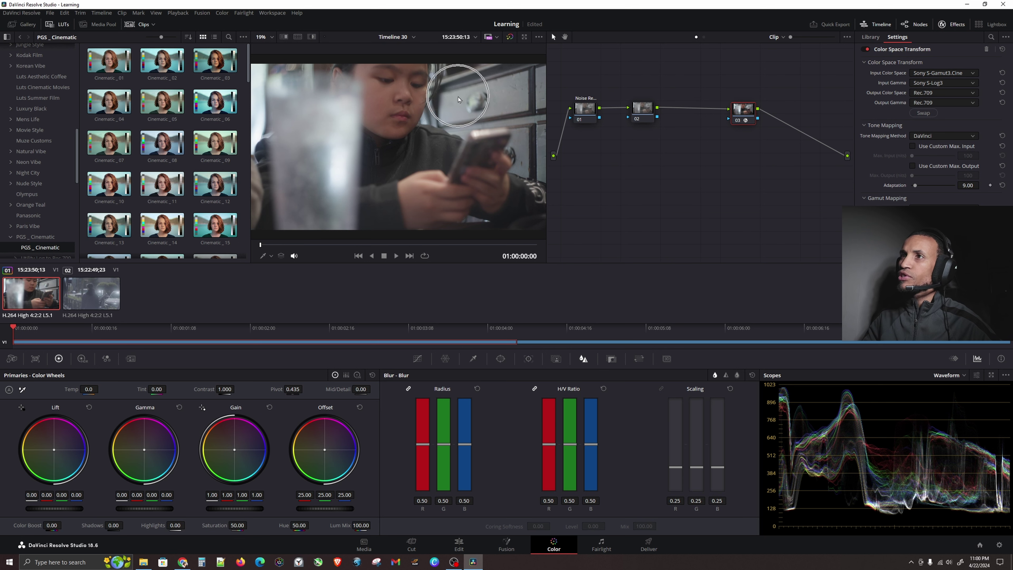
left_click(256, 75)
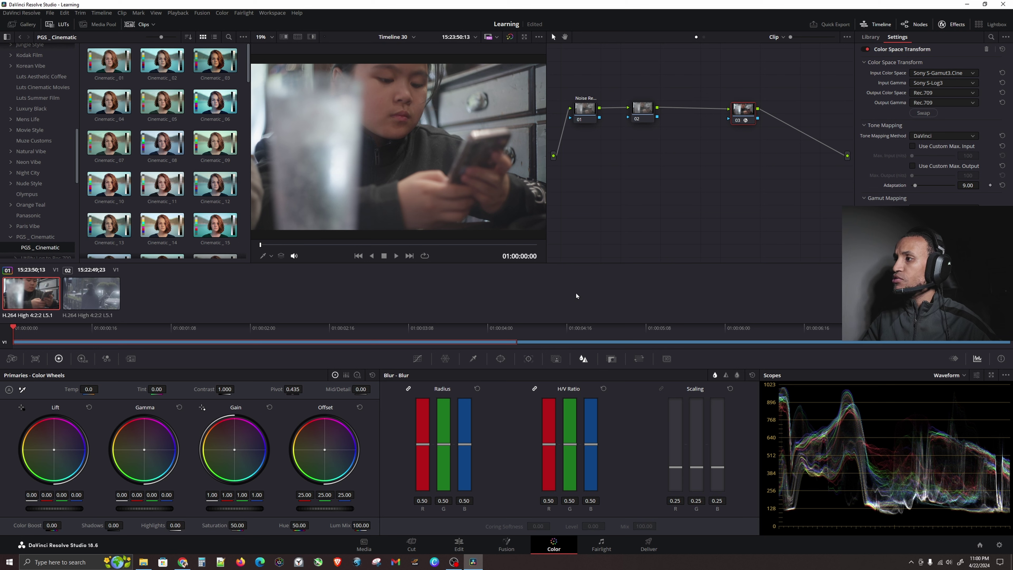
left_click(787, 397)
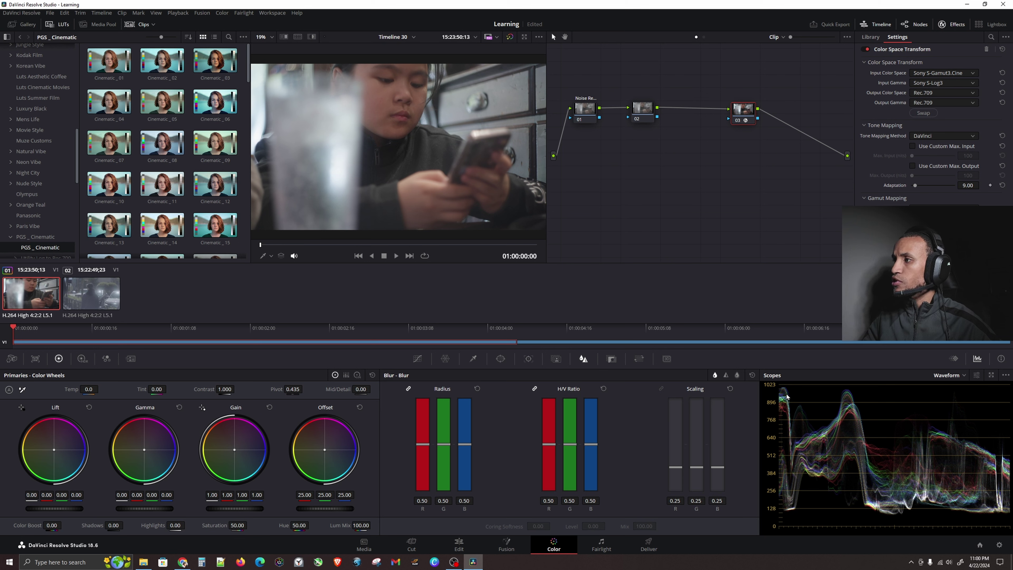
left_click(842, 393)
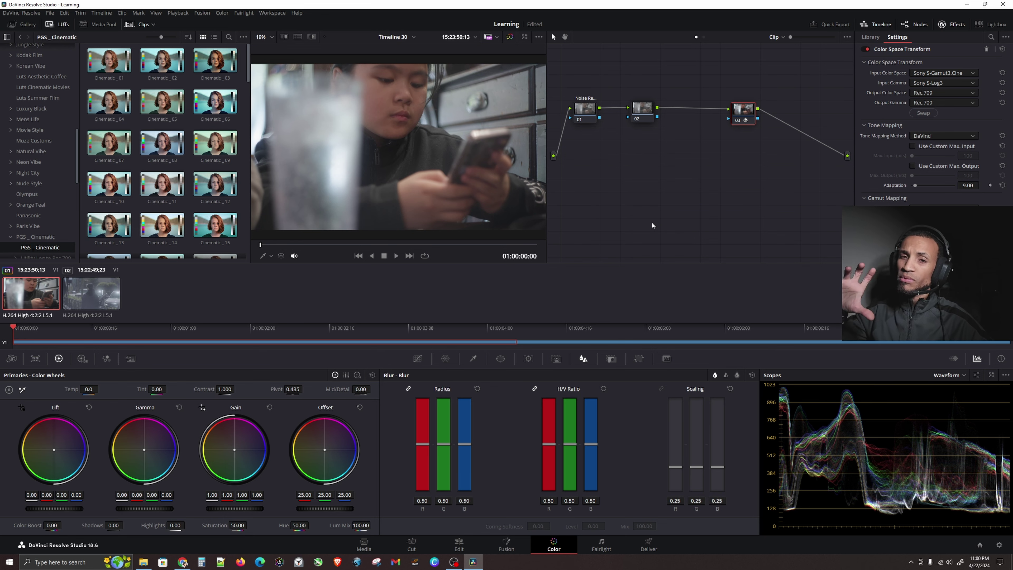
Step: Label the Color Space Transform node CST and move it to the end of the node graph, close to the output
right_click(747, 109)
left_click(739, 112)
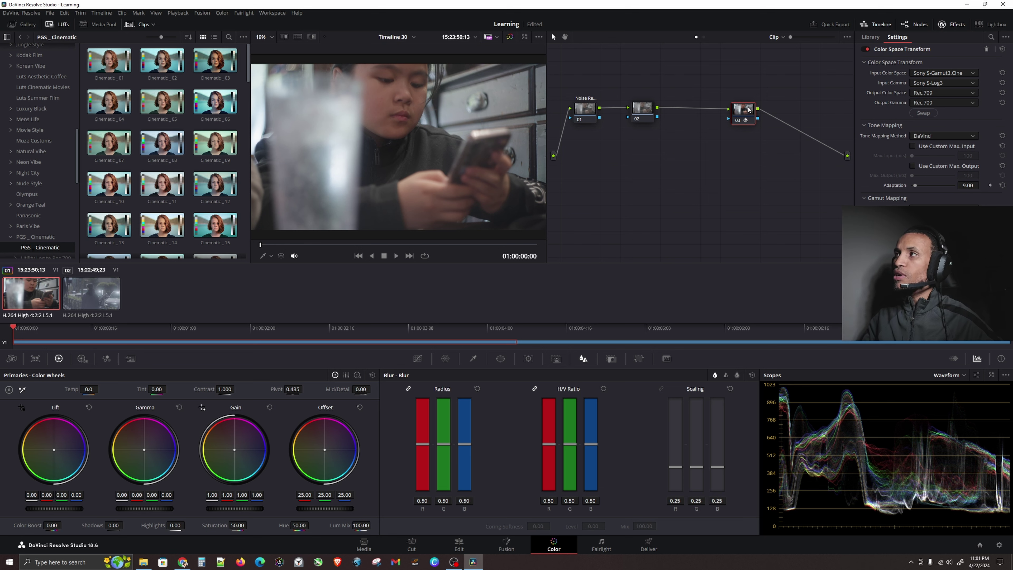
left_click(748, 110)
left_click(745, 111)
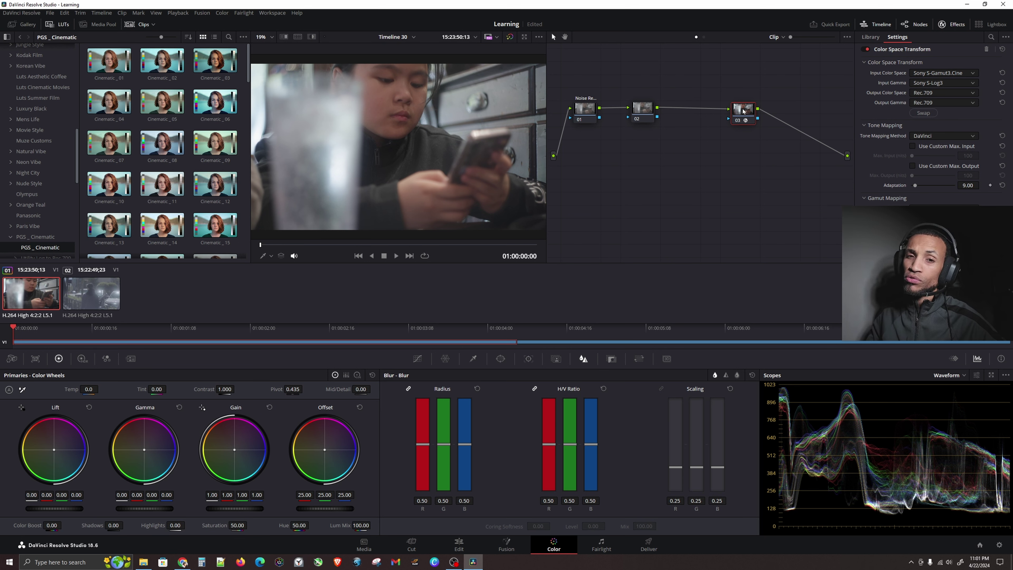
right_click(744, 112)
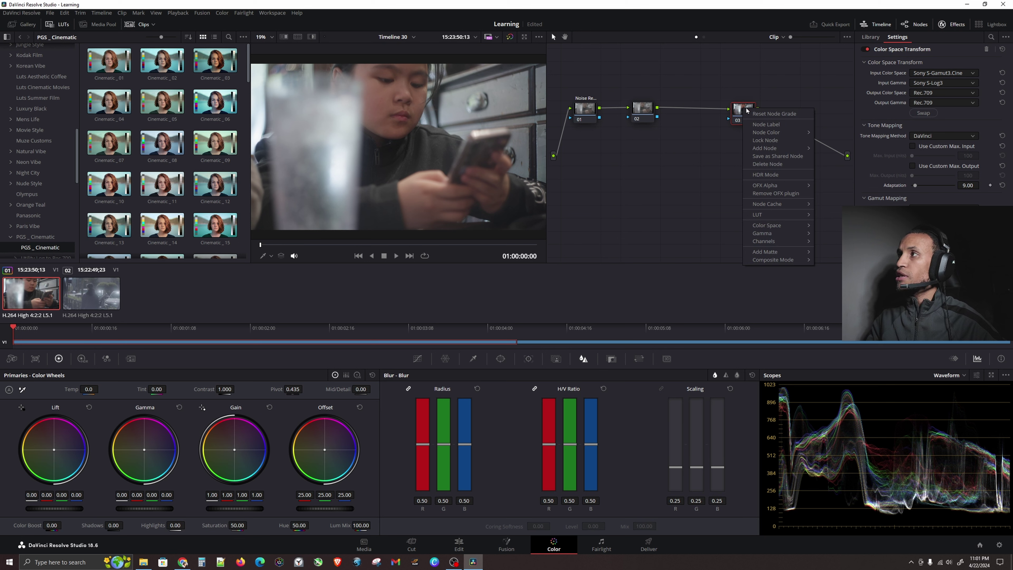
left_click(769, 125)
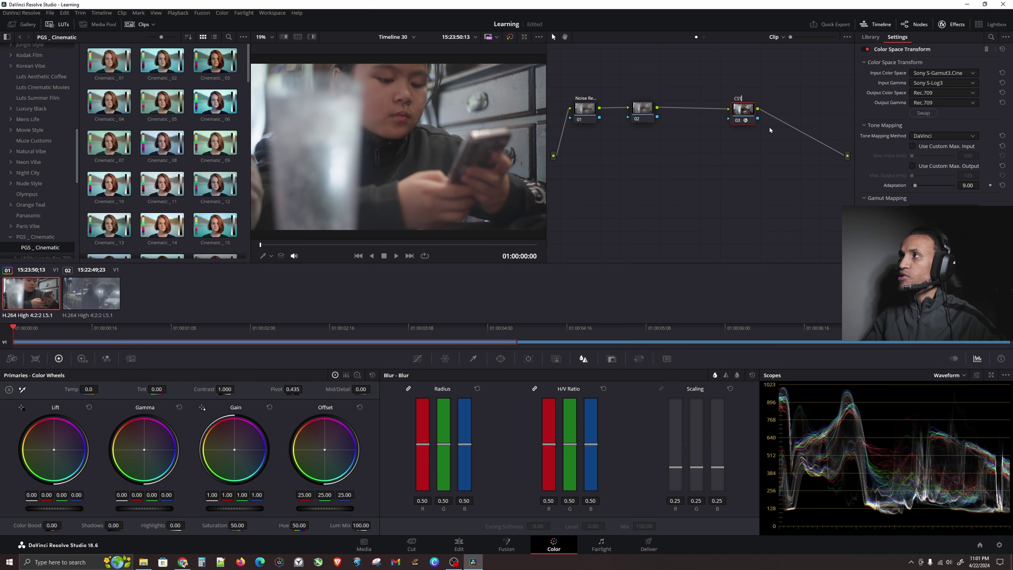
left_click_drag(743, 118, 827, 110)
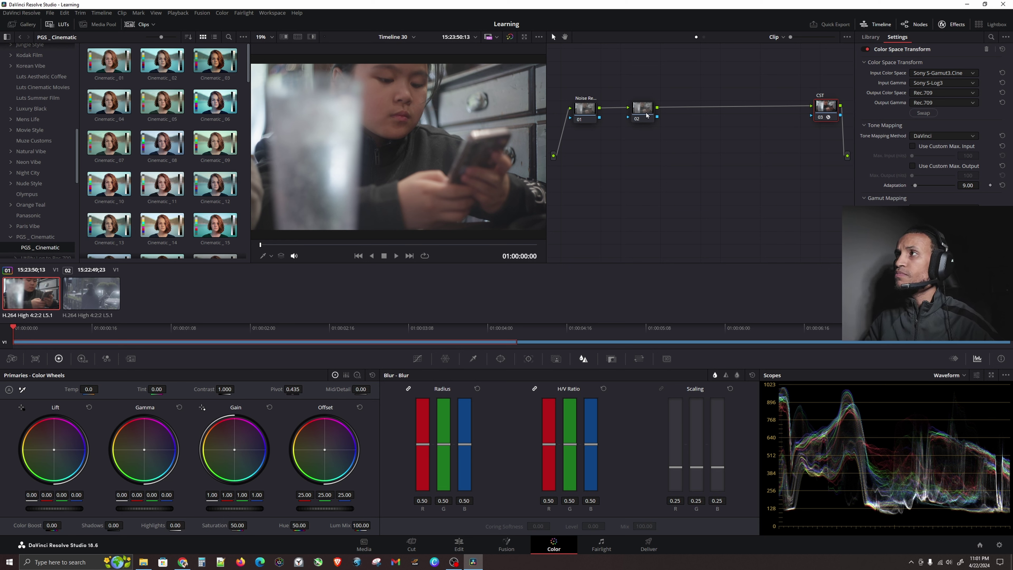
Step: Move node 02 closer to the noise reduction node, add a parallel node to it, and label node 02 WB
mouse_move(650, 119)
left_mouse_down()
mouse_move(675, 106)
mouse_move(694, 122)
mouse_move(660, 106)
mouse_move(634, 110)
left_mouse_up()
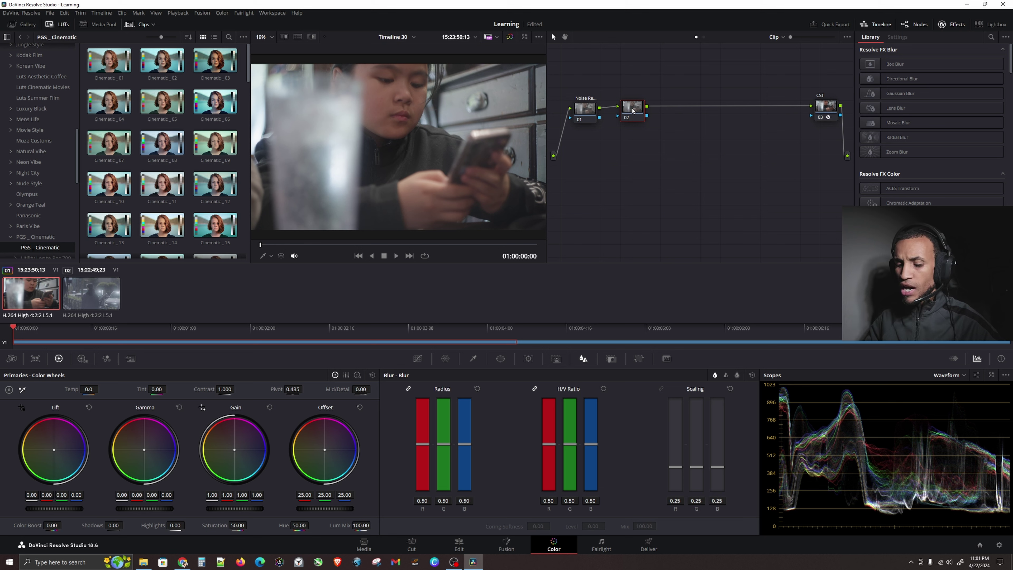
key("alt+p")
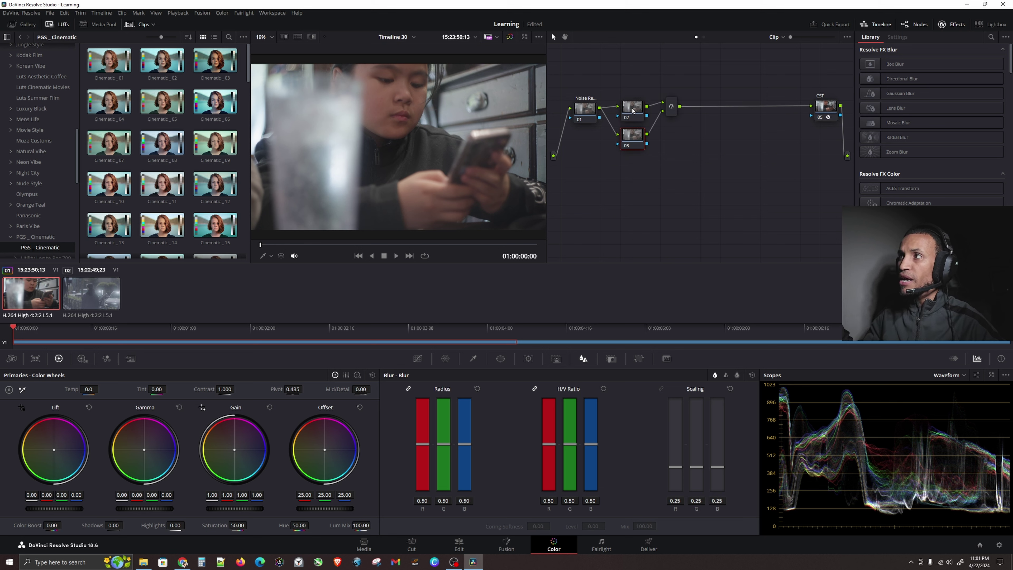
right_click(633, 111)
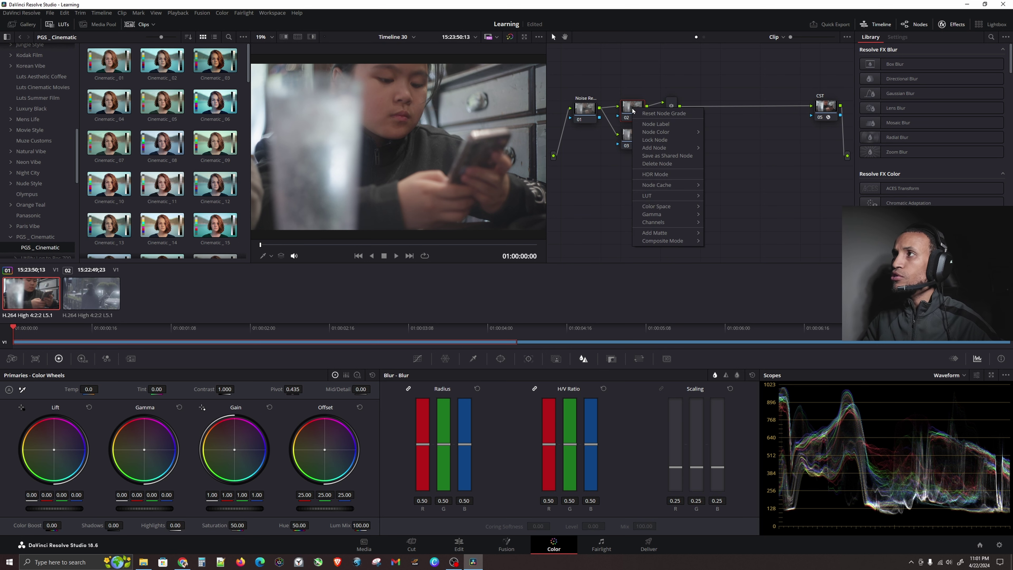
left_click(668, 125)
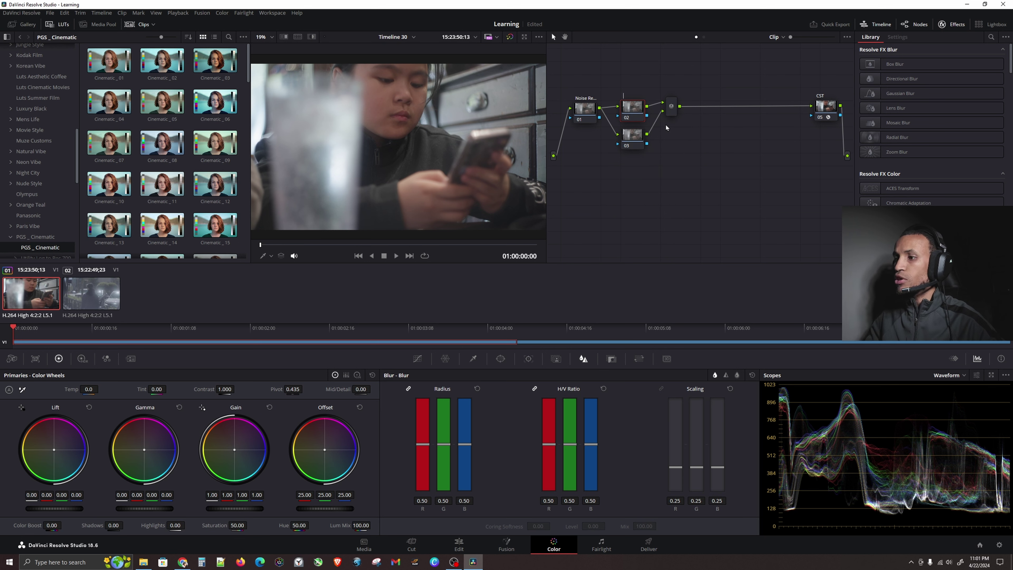
type("WB")
key("Return")
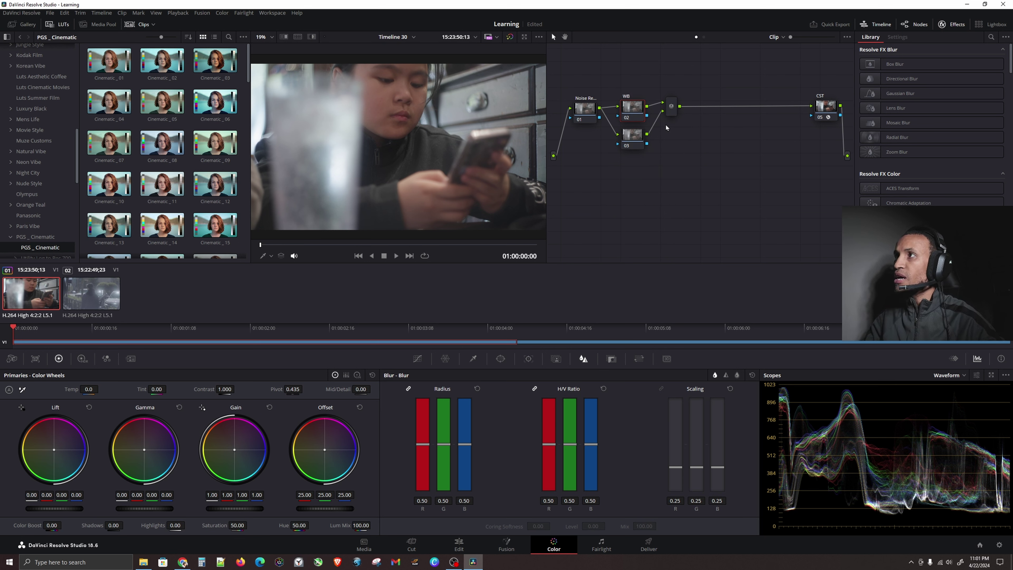
Step: Move the CST node back from the graph output, closer to the parallel mixer
left_click(634, 137)
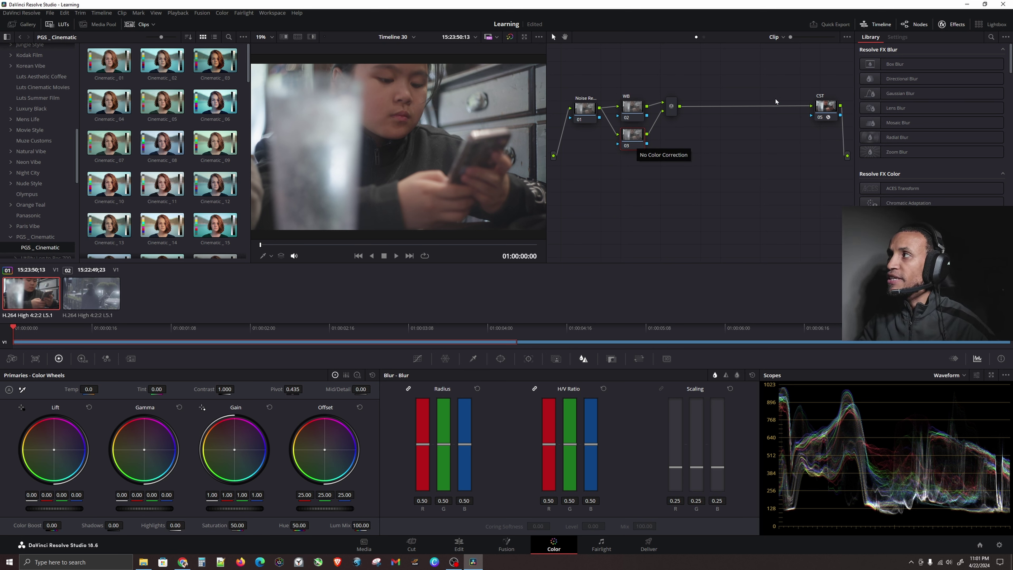
left_click(827, 107)
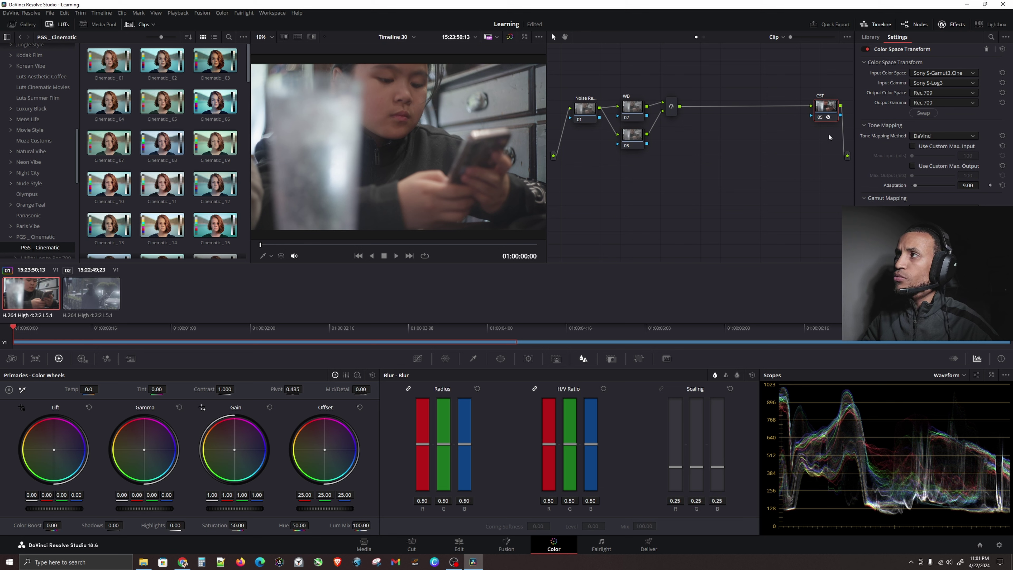
left_click_drag(825, 107, 769, 103)
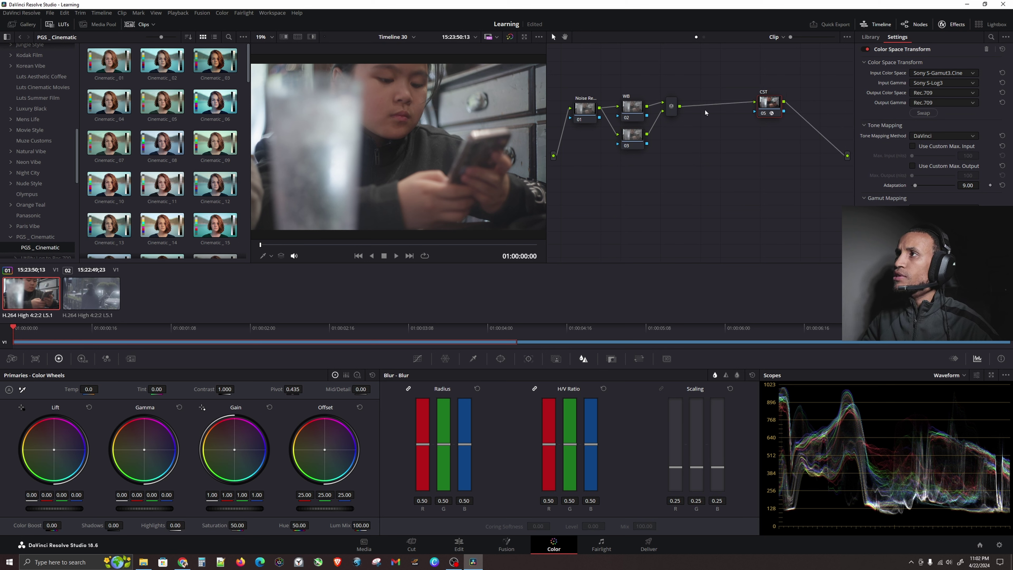
Step: Label the parallel node 03 below the WB node EXP
left_click(631, 109)
left_click(636, 146)
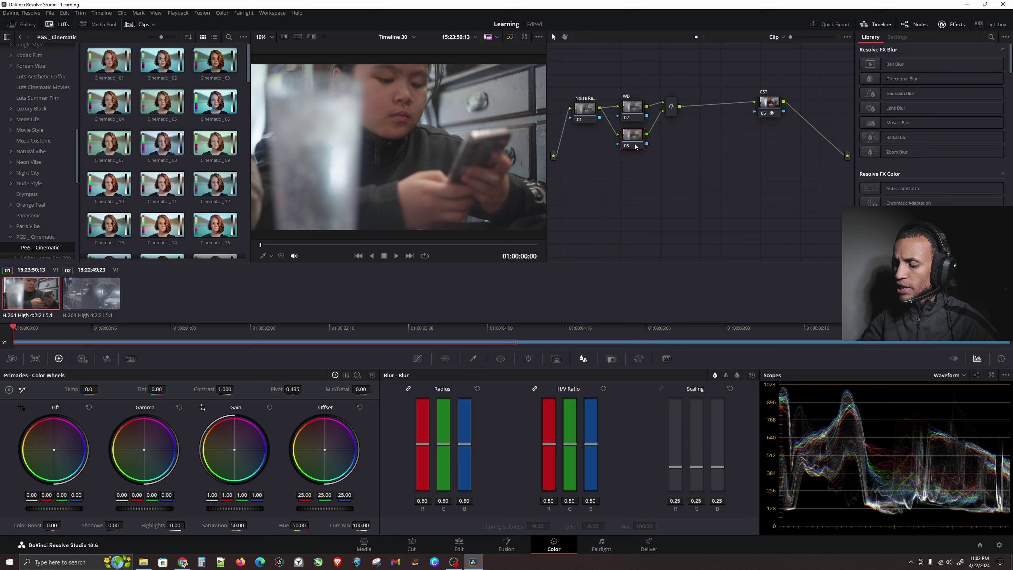
right_click(636, 146)
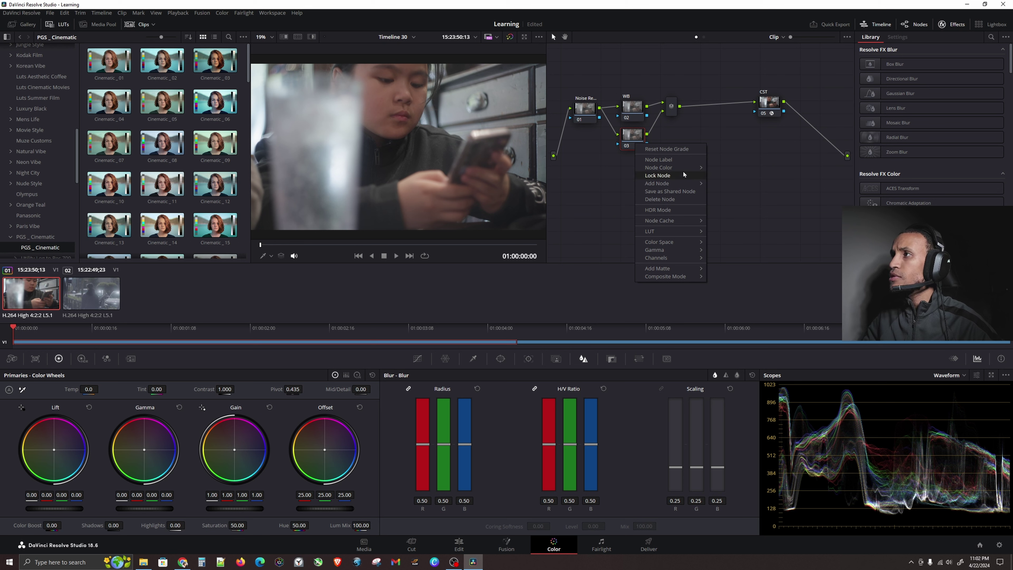
left_click(672, 160)
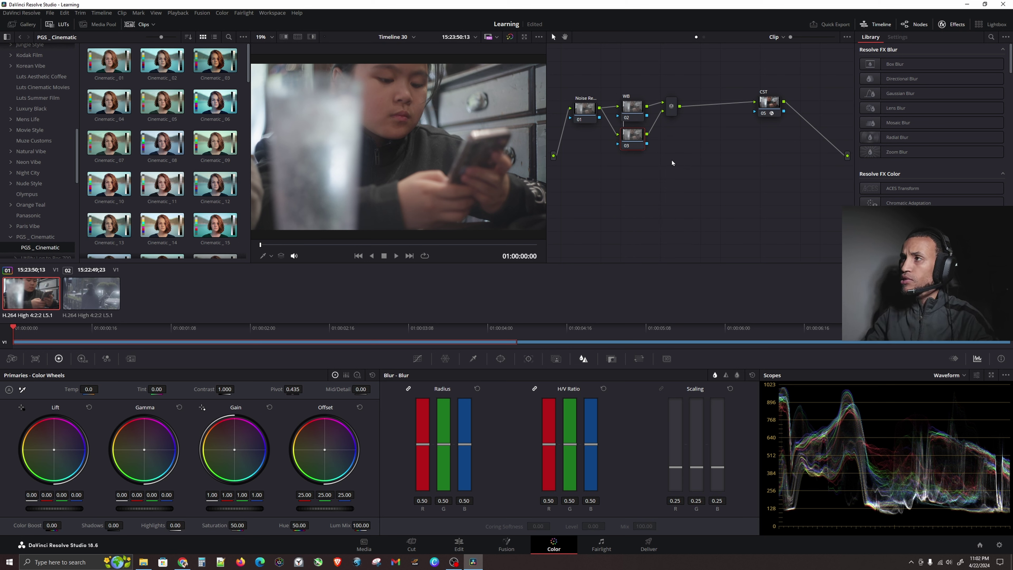
type("Shad")
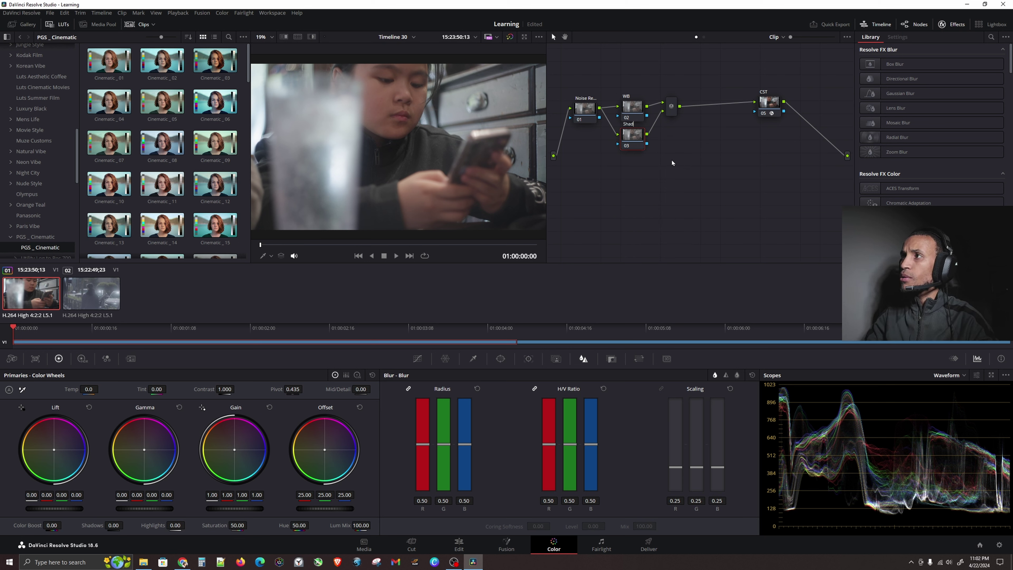
key("BackSpace")
key("BackSpace")
key("BackSpace")
key("BackSpace")
type("E")
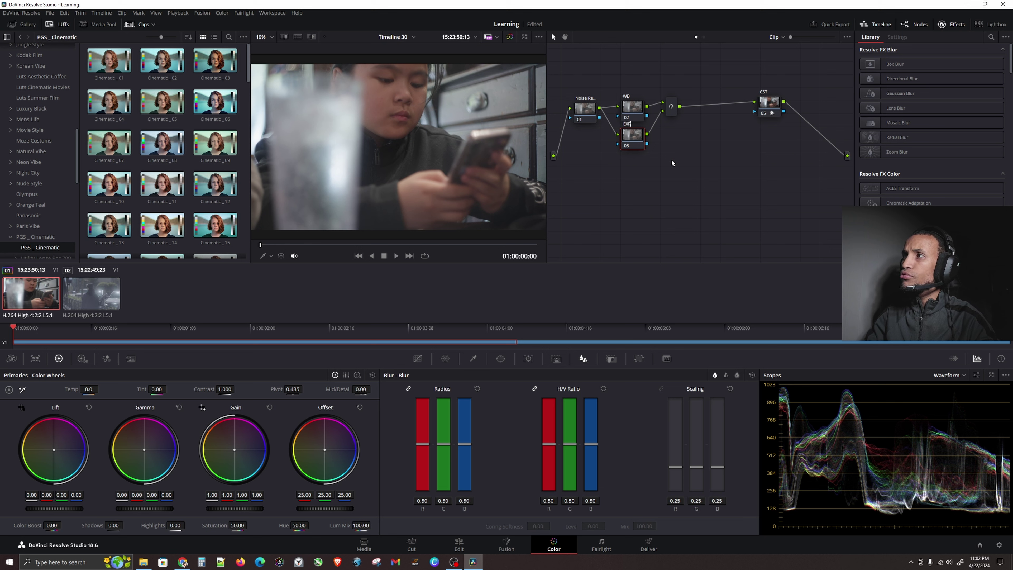
type("XP")
key("Return")
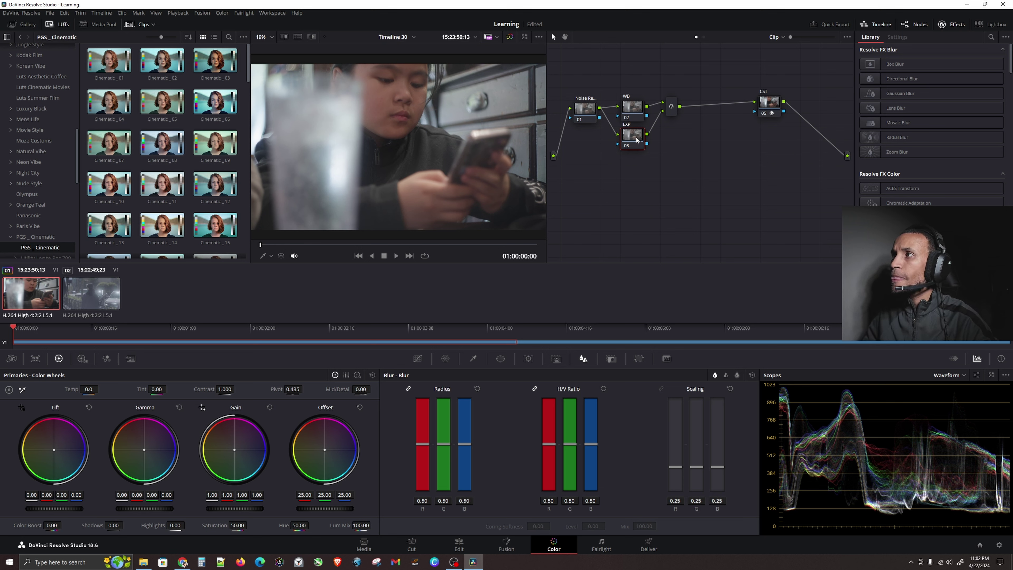
Step: Add a third parallel node below the EXP node and label it Vinnette
key("alt+p")
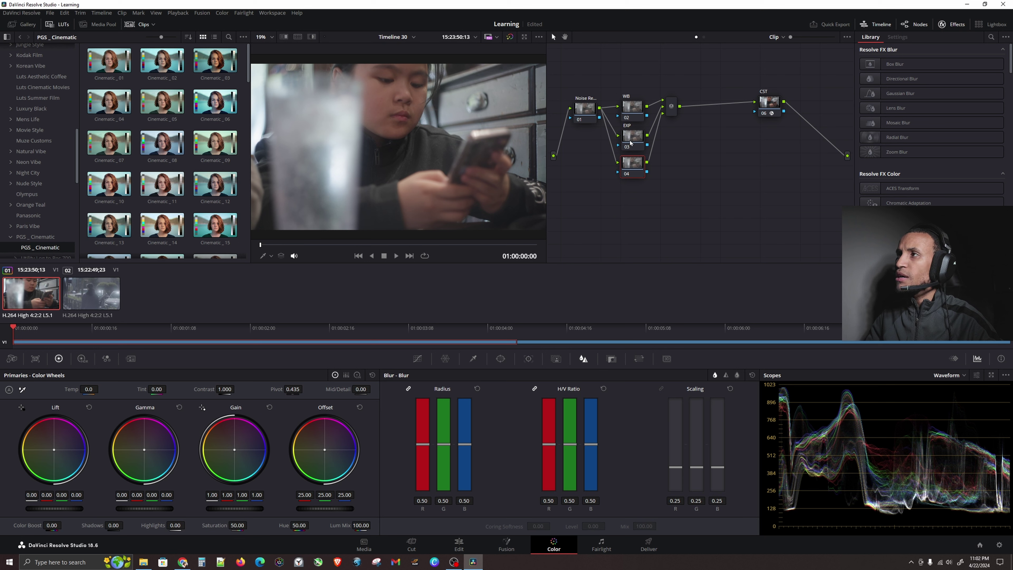
left_click(631, 143)
left_click(631, 143)
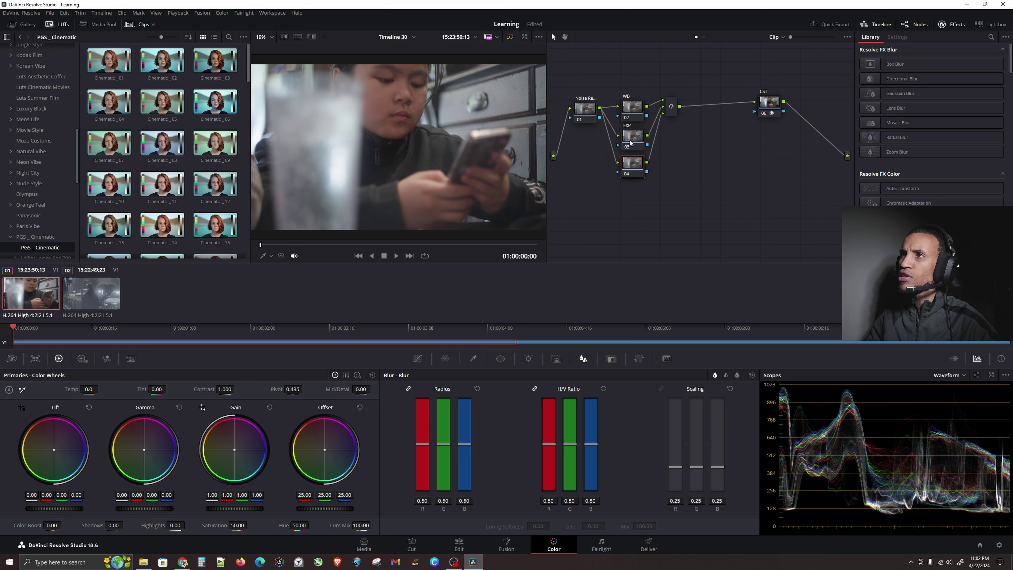
left_click(633, 164)
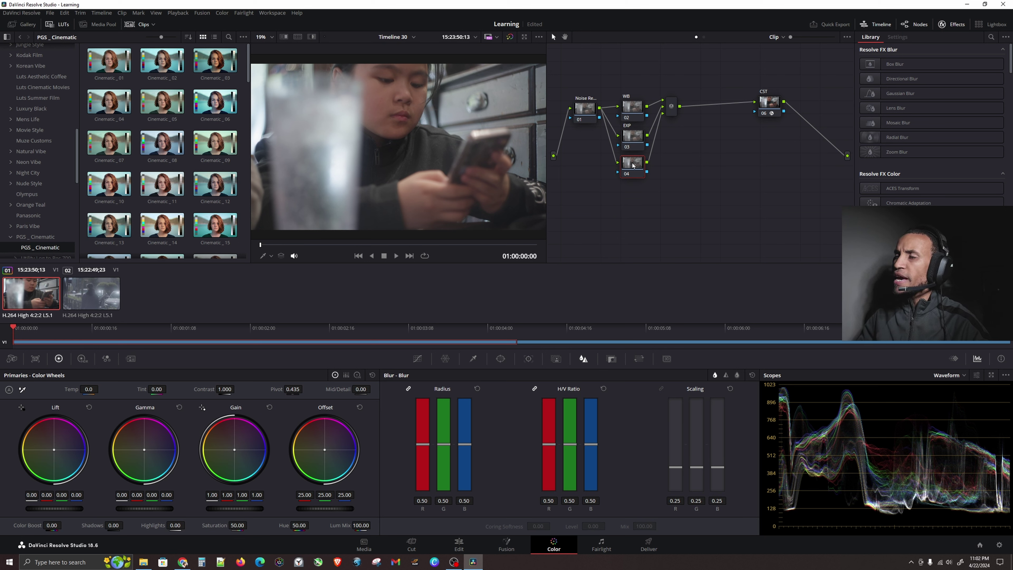
right_click(633, 165)
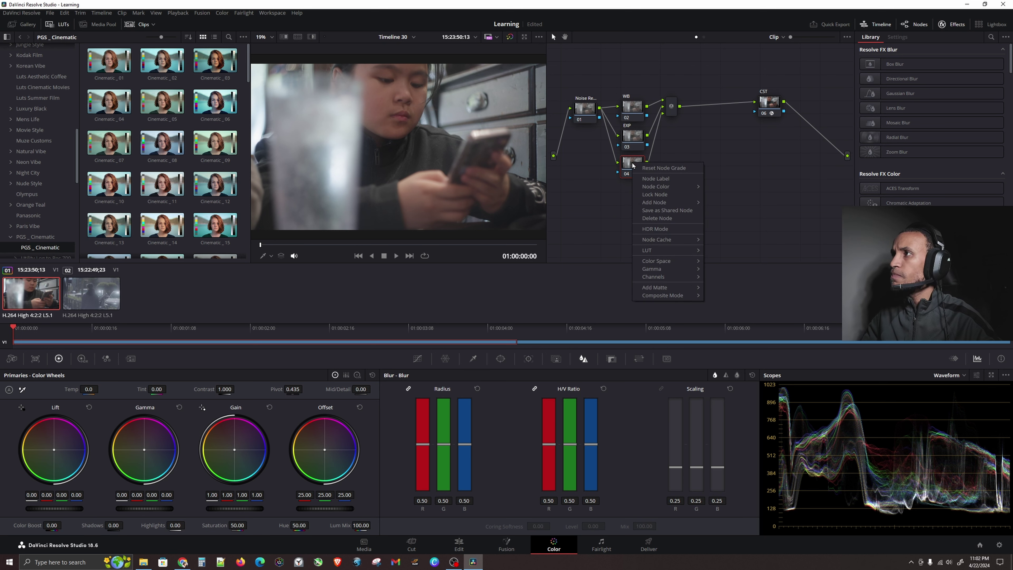
left_click(654, 168)
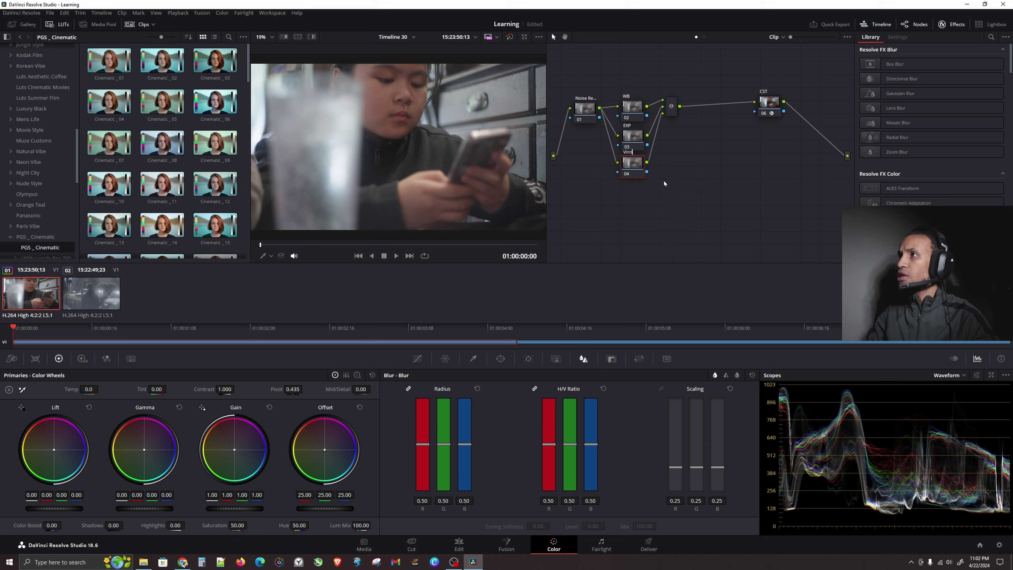
key("Escape")
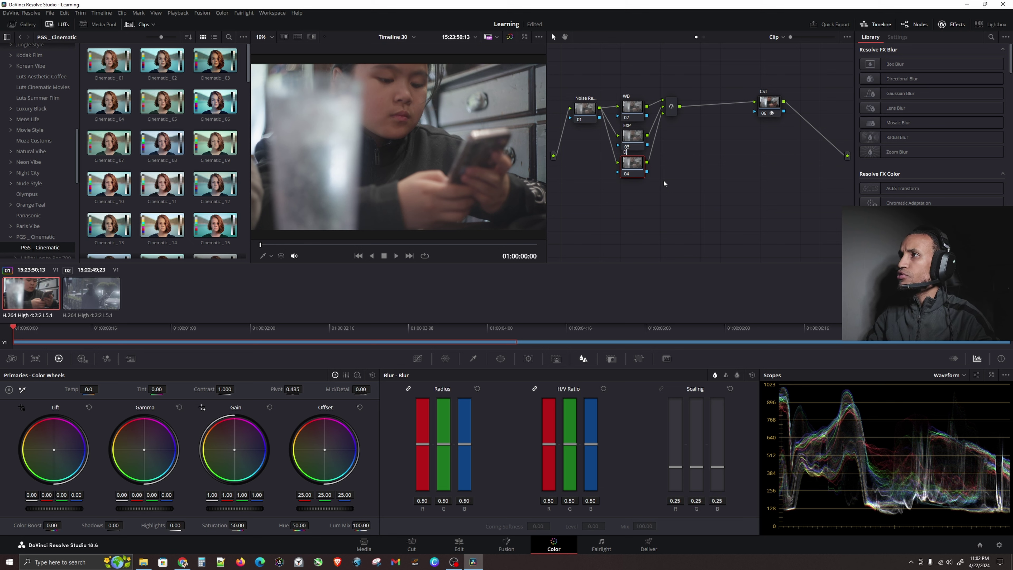
type("Dark")
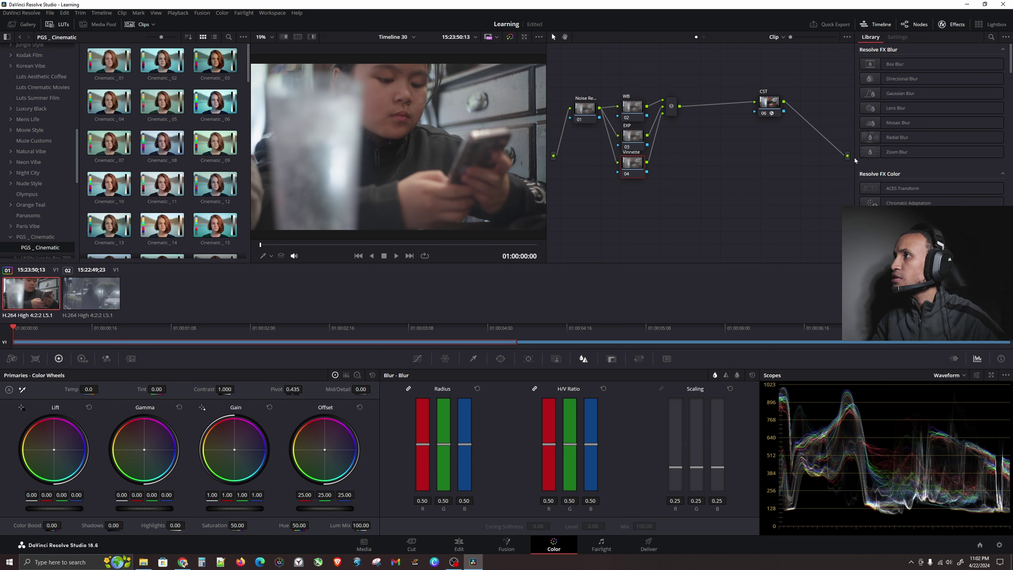
Step: Search the effects library for "vi" to check the effect's spelling and correct node 04's label to Vignette
scroll(946, 169, "down", 10)
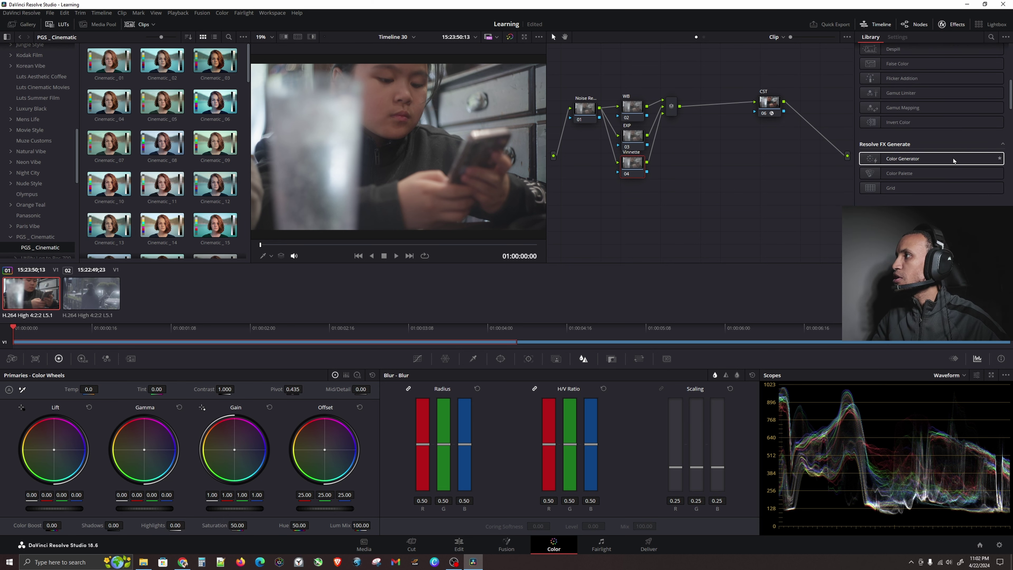
left_click(994, 38)
type("vin")
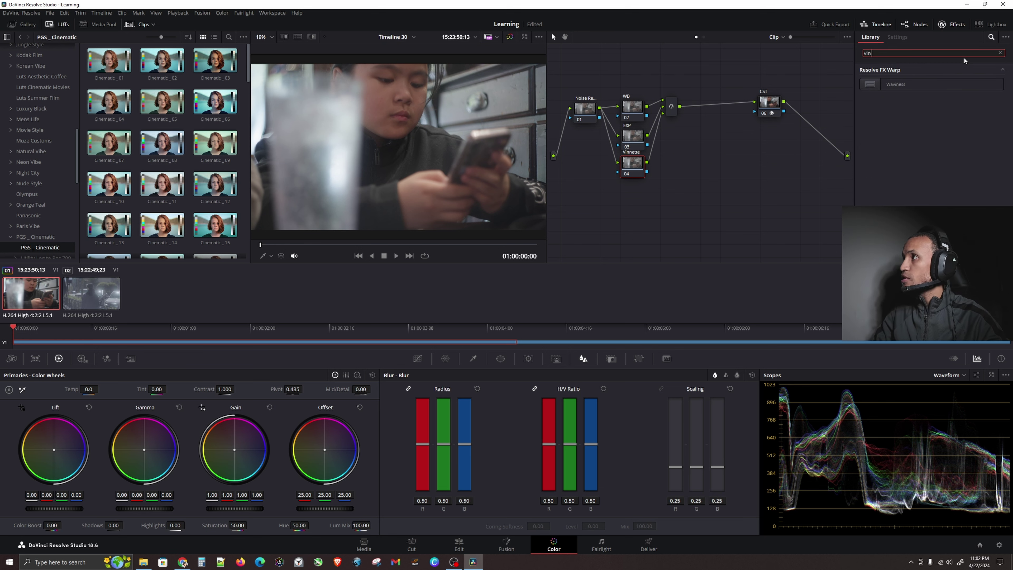
key("BackSpace")
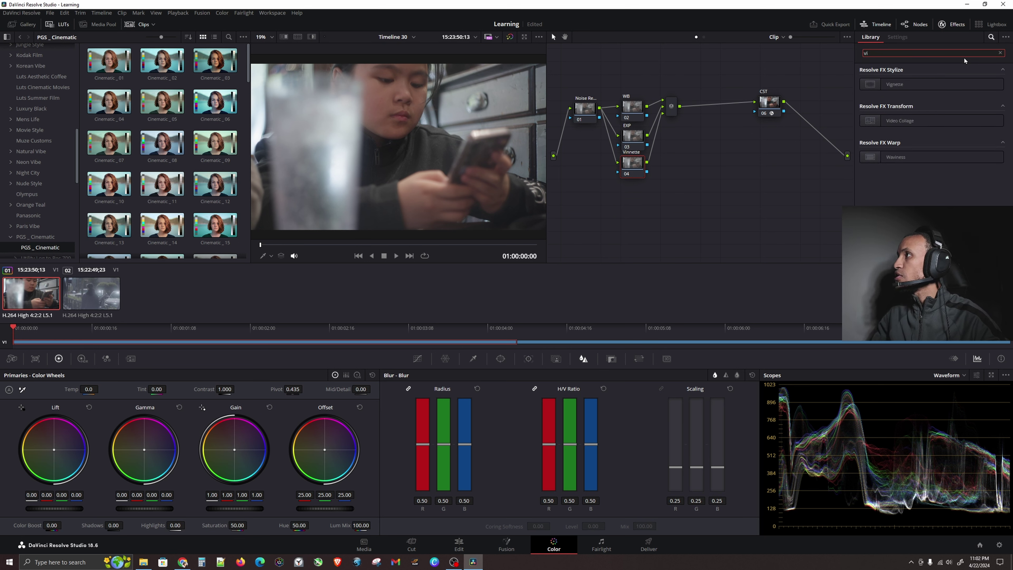
right_click(636, 166)
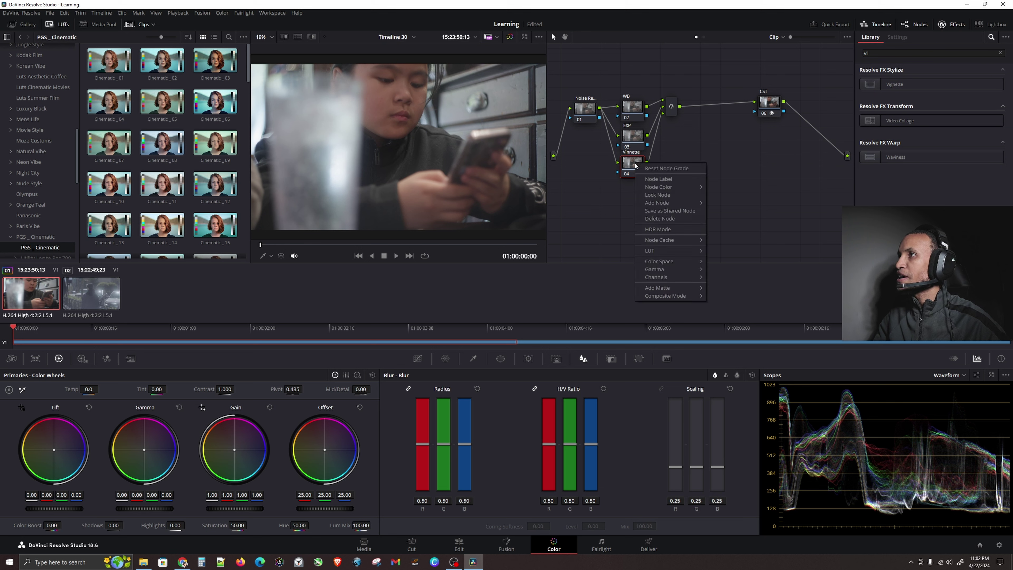
left_click(671, 179)
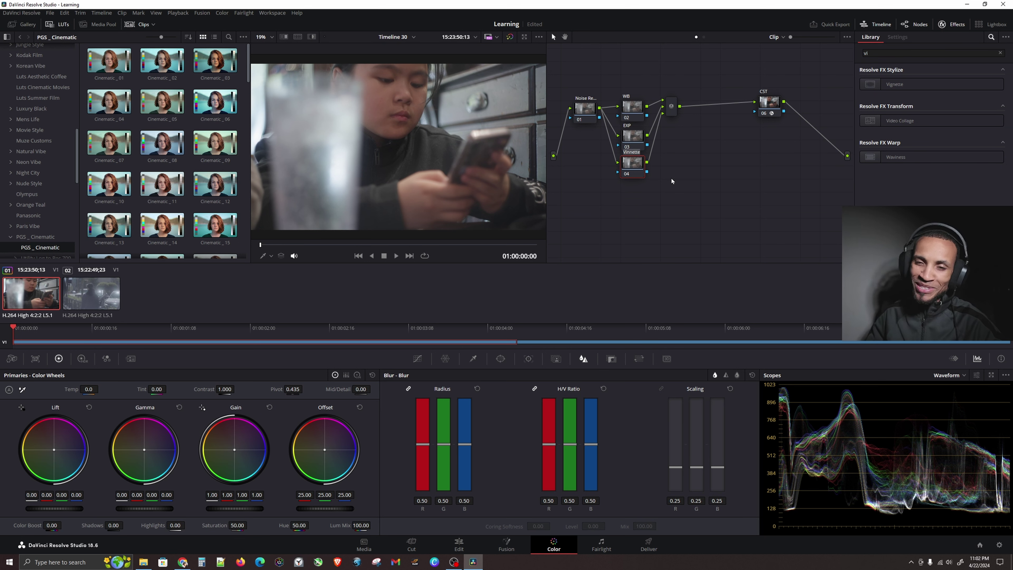
type("Vi")
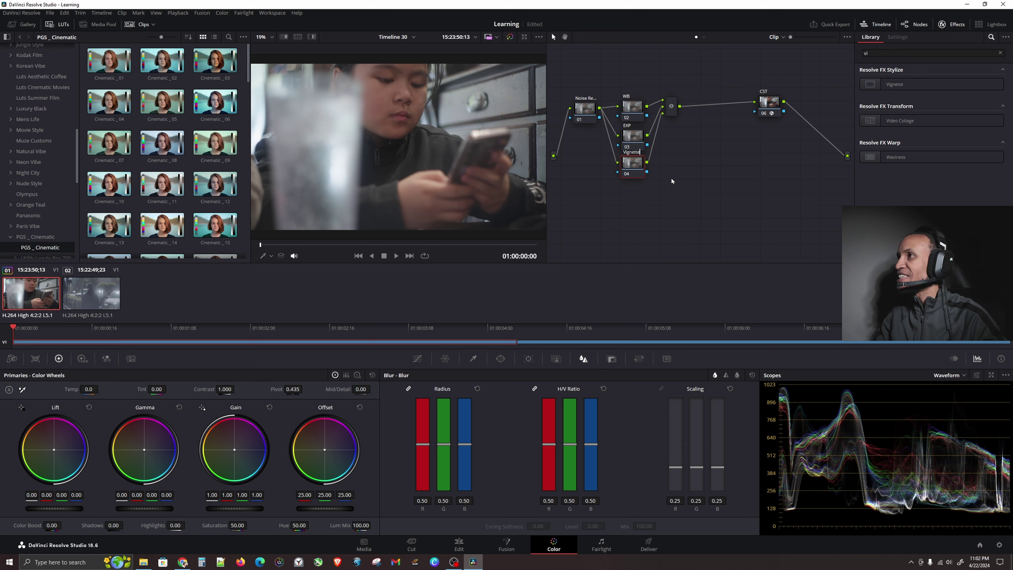
Step: Spread the WB, EXP and Vignette nodes apart vertically so the parallel branches are evenly spaced
left_click(637, 174)
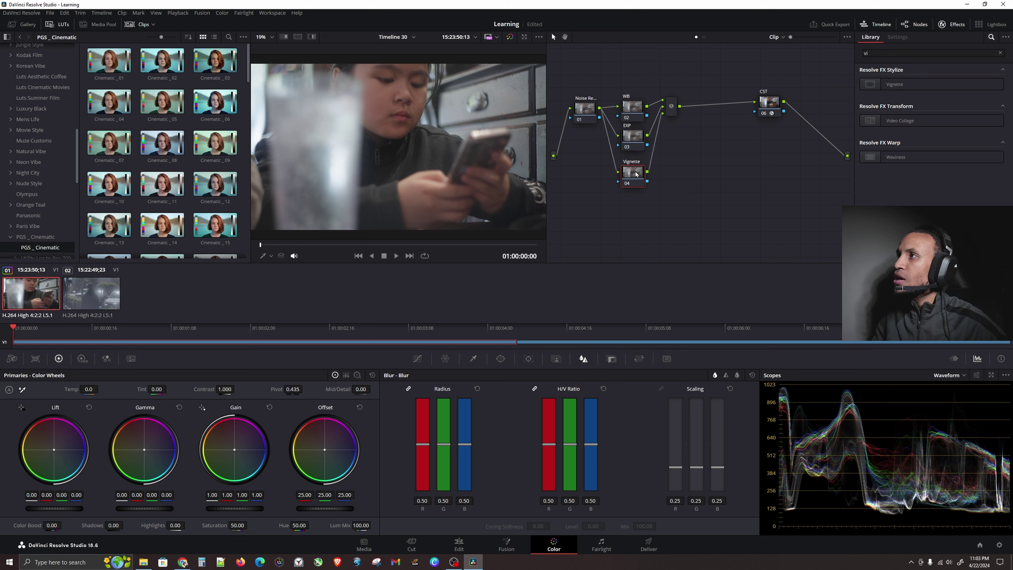
left_click_drag(635, 139, 631, 113)
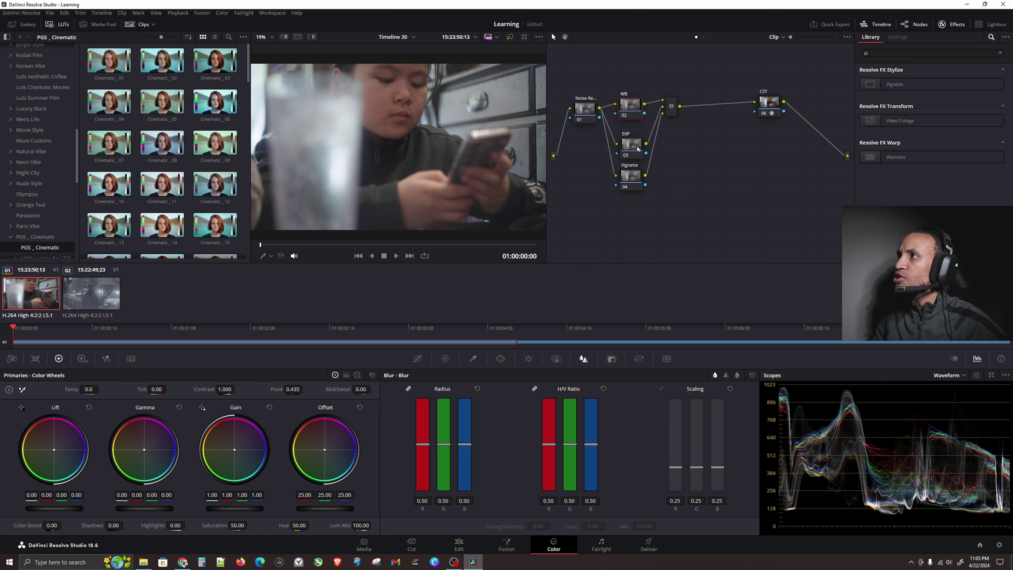
left_click_drag(635, 183, 635, 194)
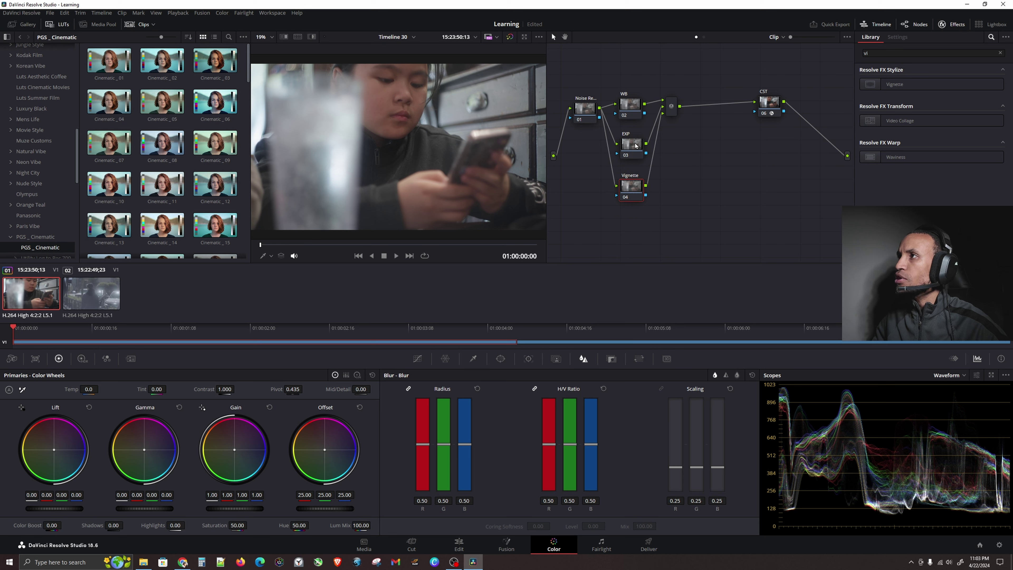
Step: Display the vectorscope and shift the WB node's Offset color balance to 23.96 red, 24.91 green and 25.13 blue
key("ctrl+shift+semicolon")
key("ctrl+shift+semicolon")
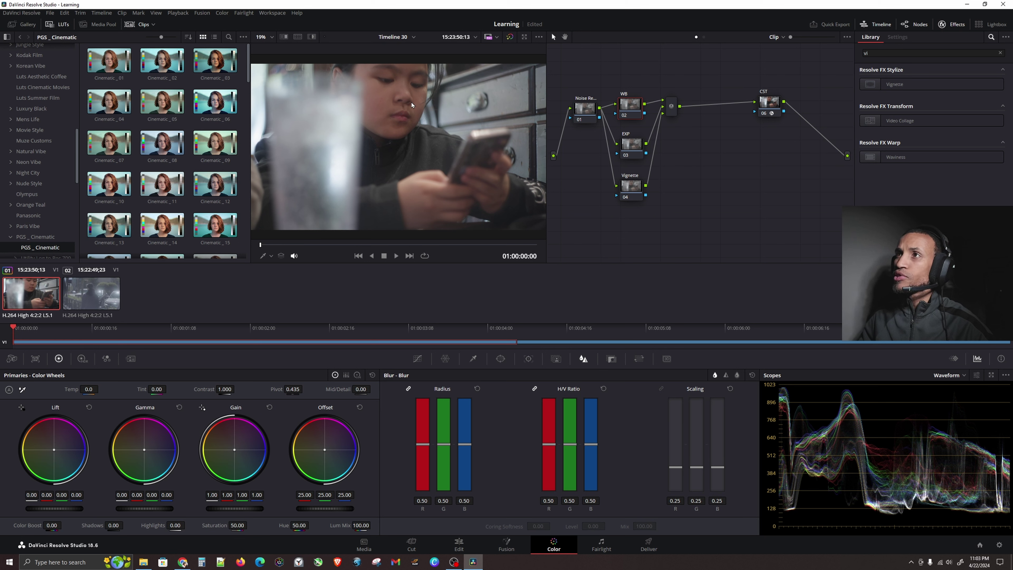
left_click(965, 376)
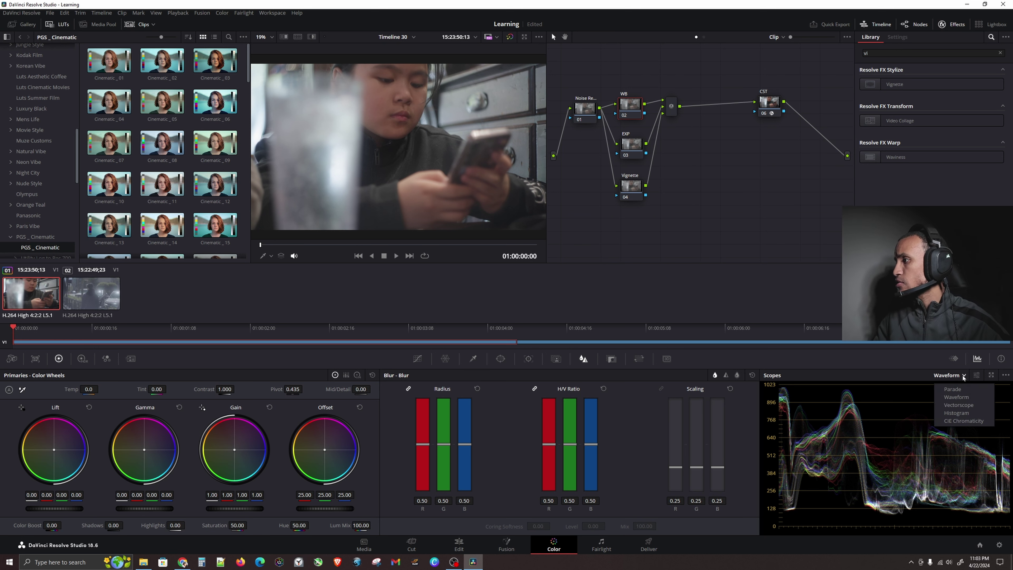
left_click(959, 405)
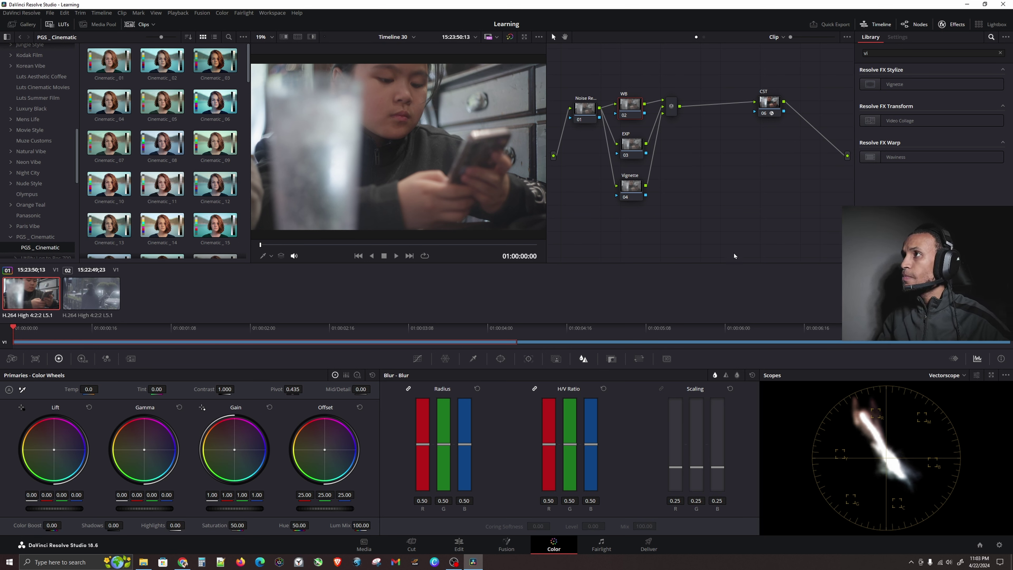
left_click(324, 410)
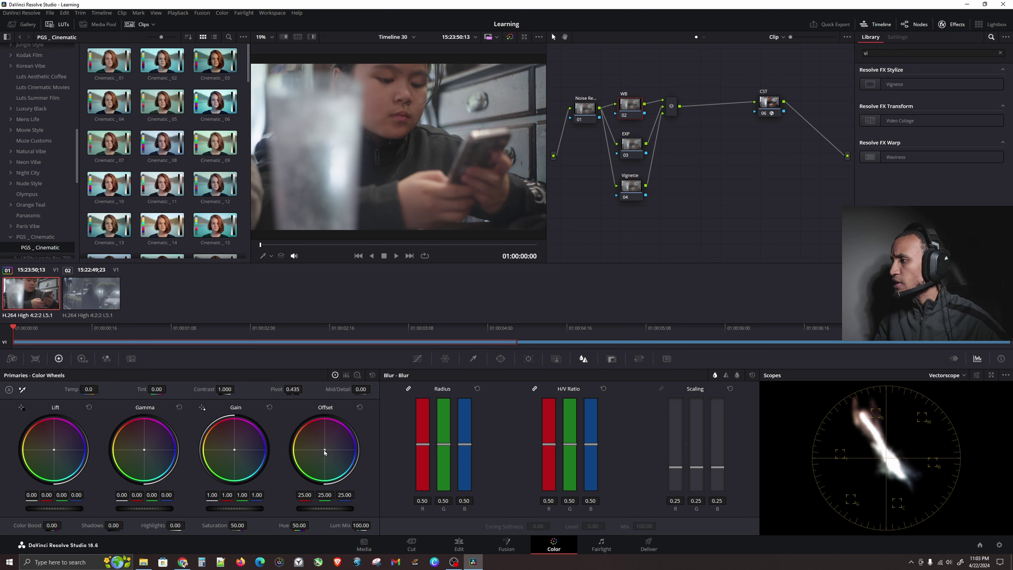
left_click_drag(325, 453, 331, 453)
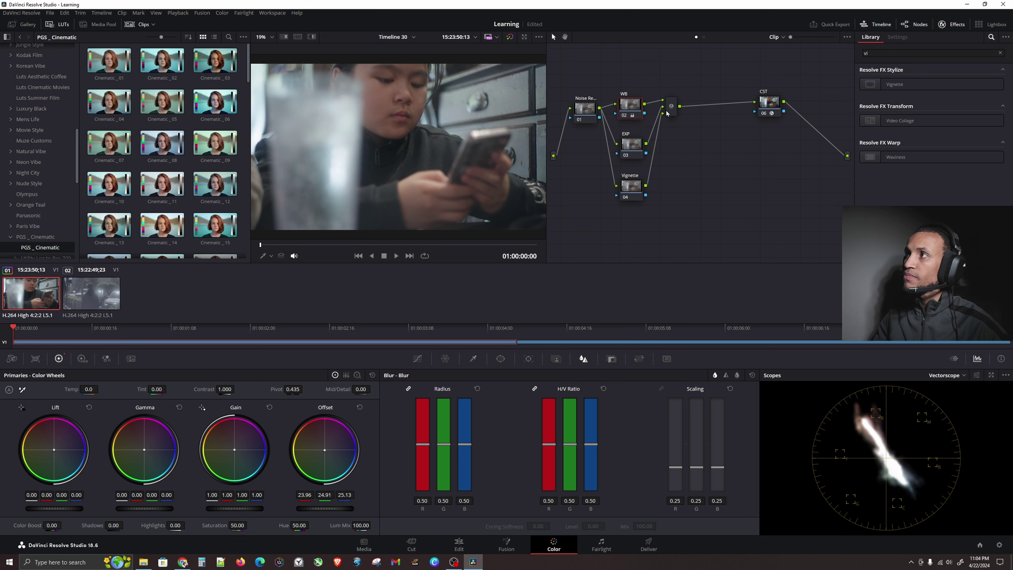
Step: Toggle the WB node off and on repeatedly to compare the image with and without the white balance correction
left_click(629, 110)
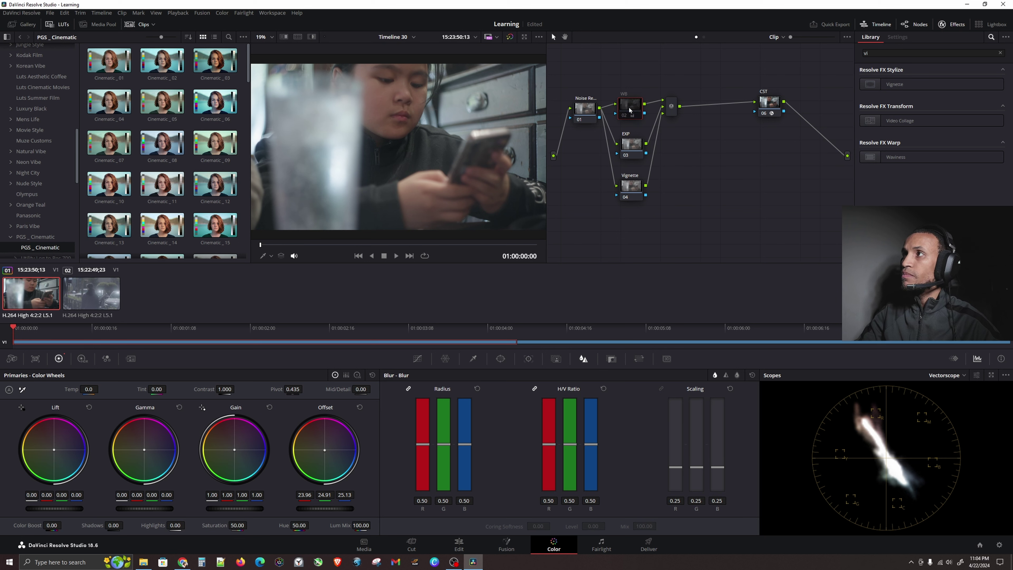
key("ctrl+d")
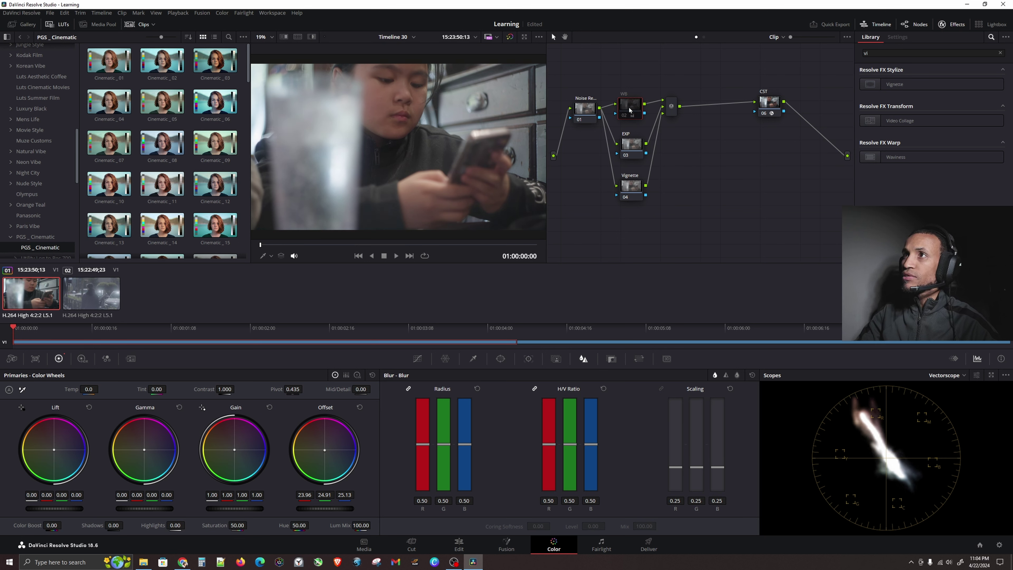
key("ctrl+d")
key("ctrl+d")
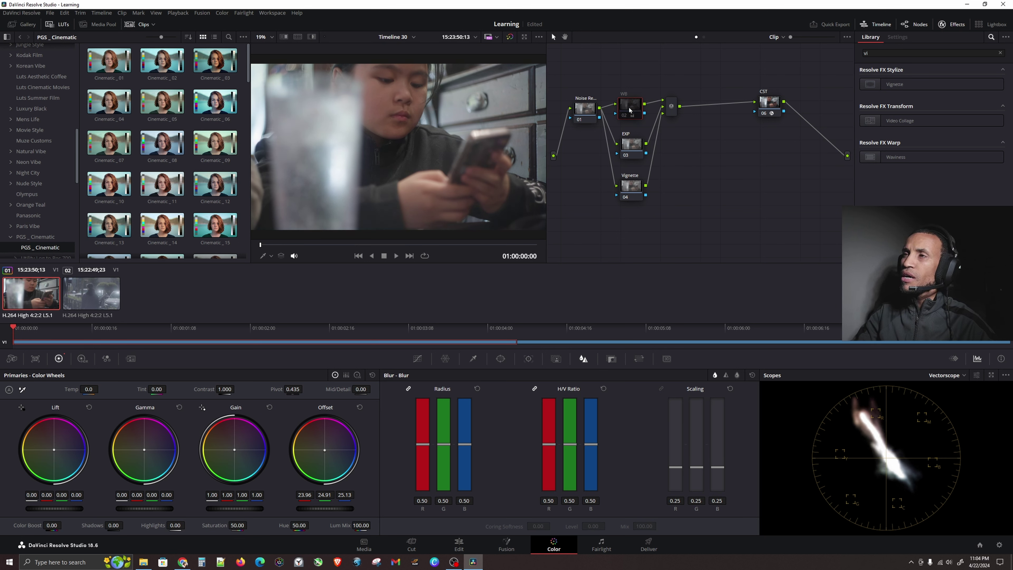
key("ctrl+d")
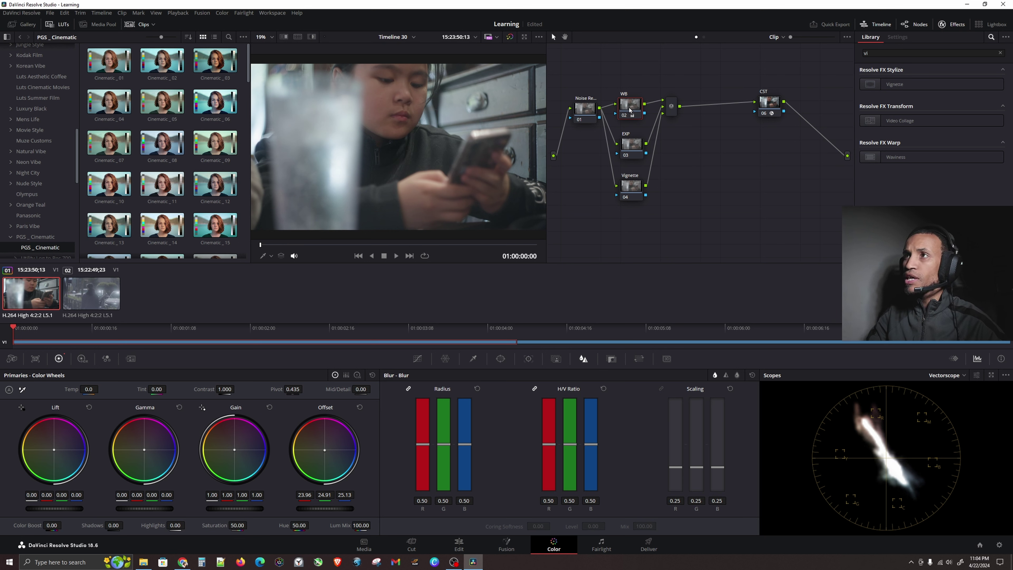
key("ctrl+d")
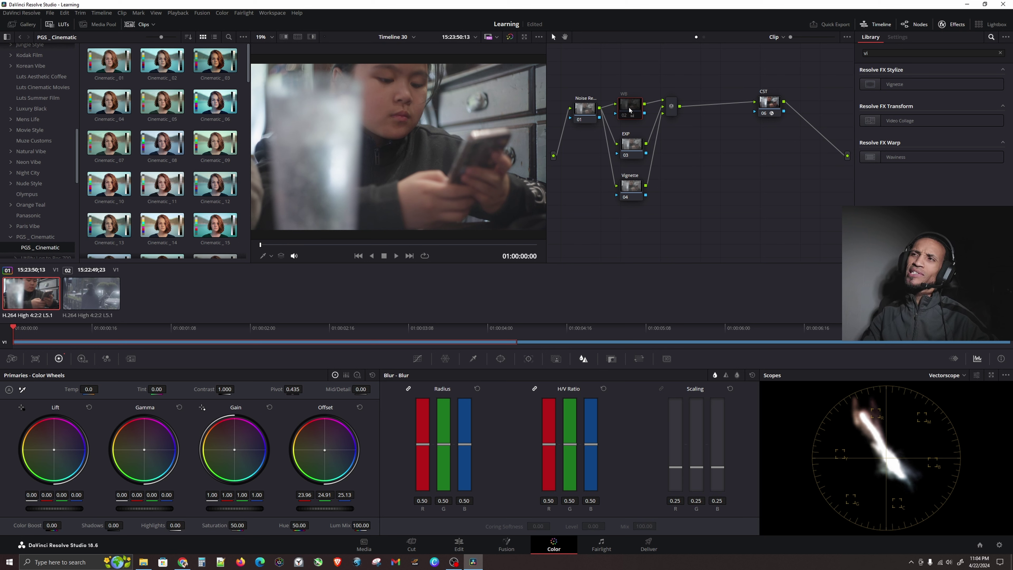
Step: Examine the color channel separation in the waveform scope up close and return the scopes to the vectorscope
left_click(951, 377)
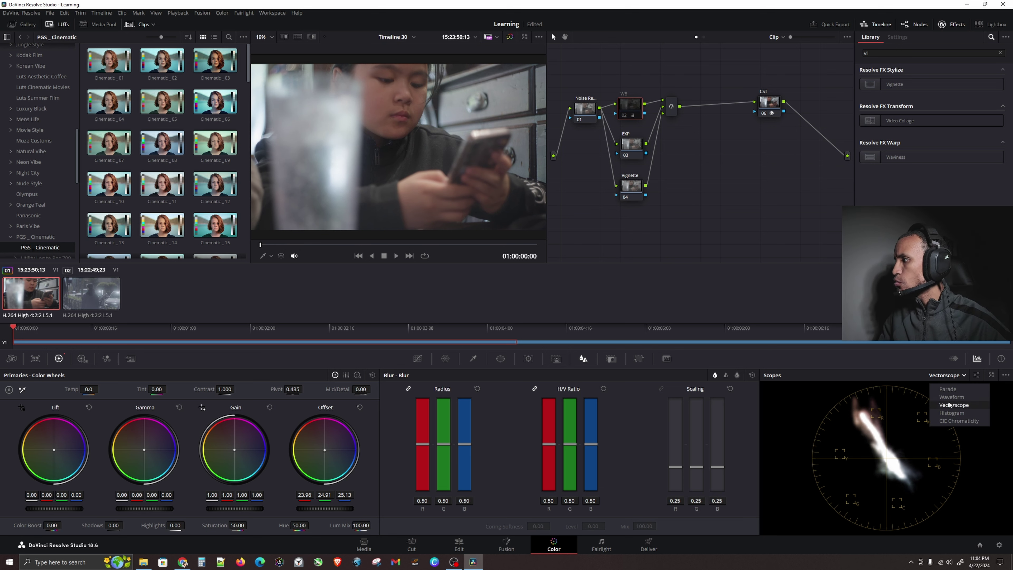
left_click(951, 398)
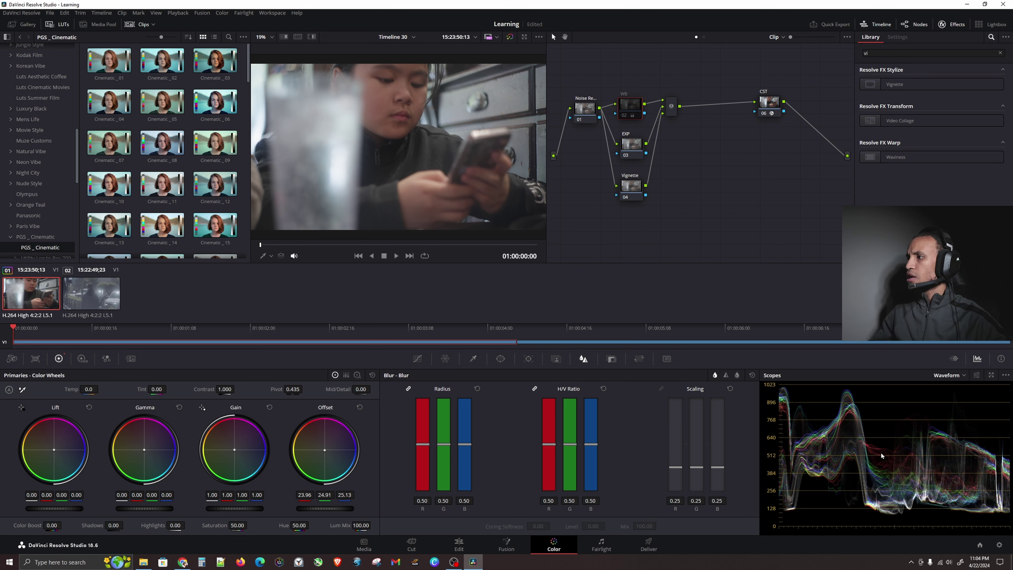
scroll(882, 453, "up", 3)
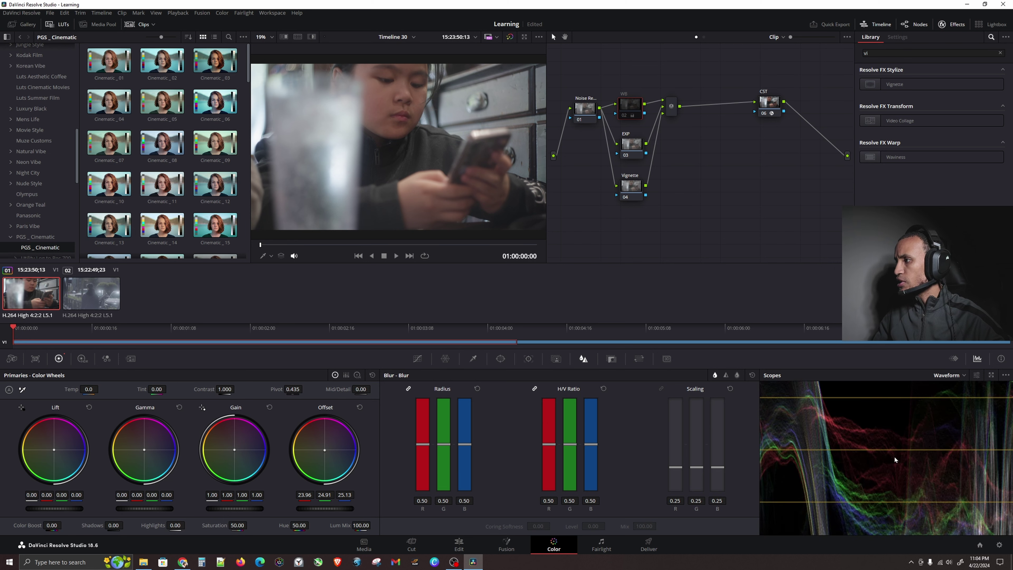
scroll(894, 457, "up", 2)
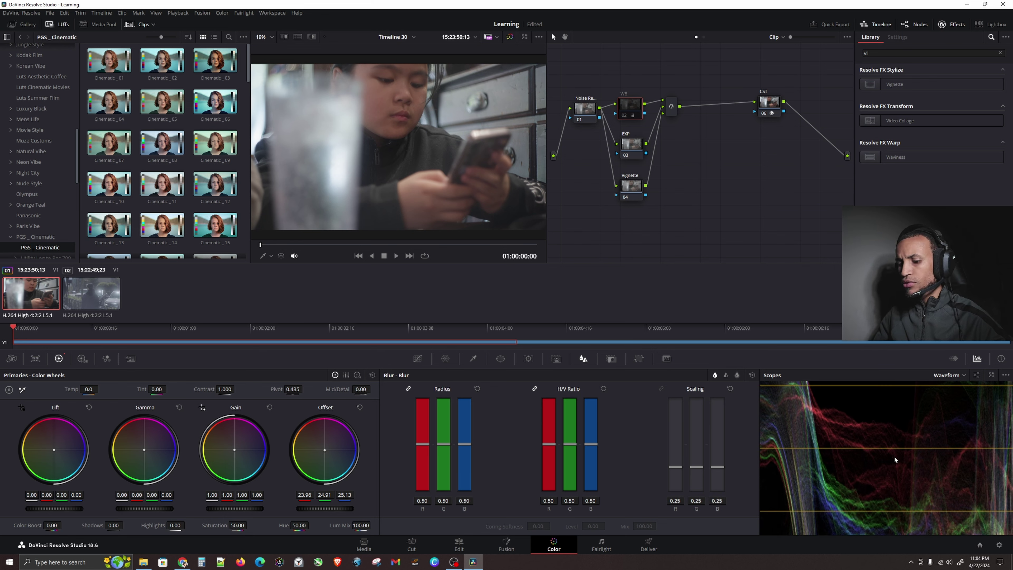
scroll(894, 457, "down", 5)
scroll(877, 450, "down", 2)
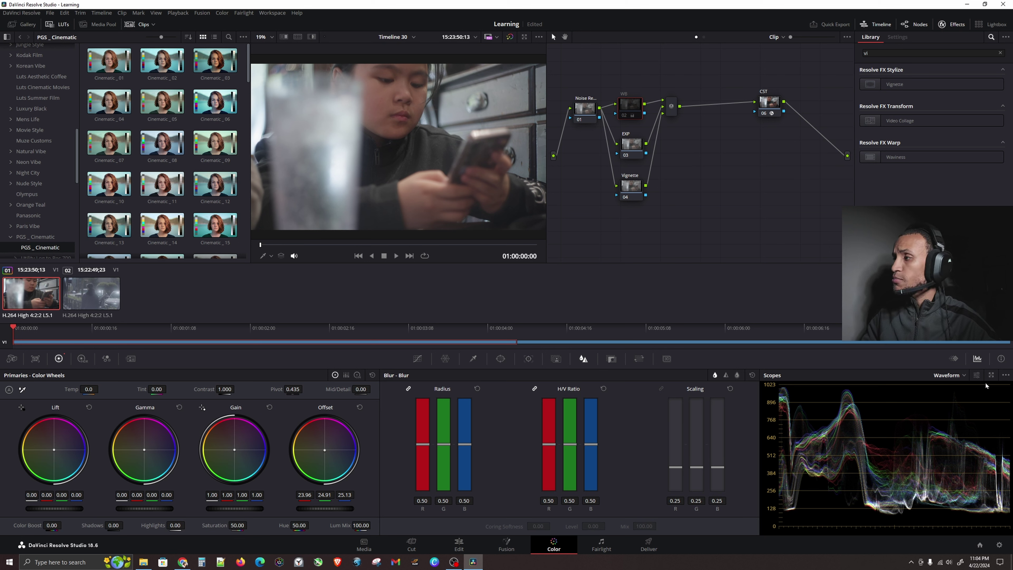
left_click(964, 376)
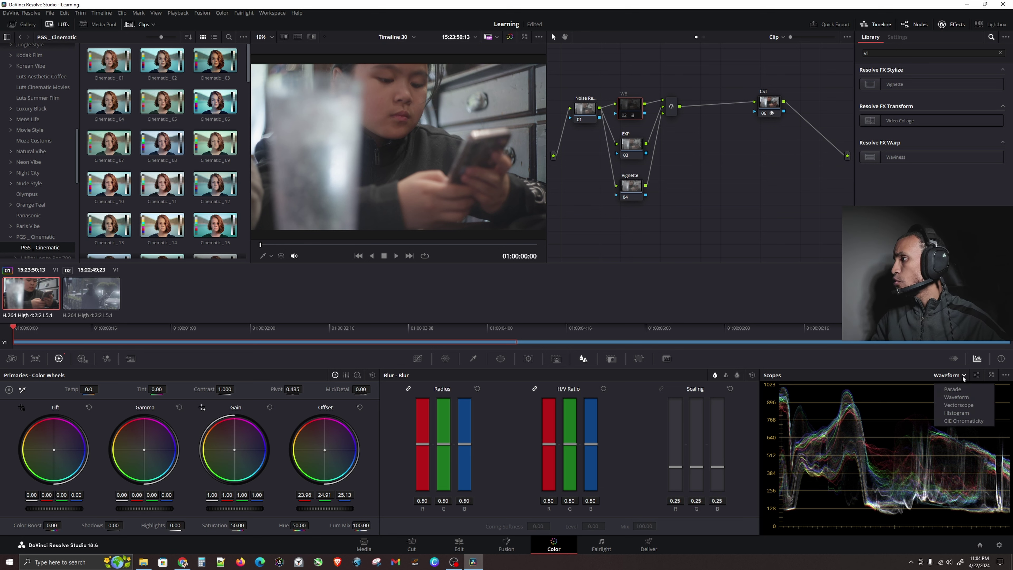
left_click(959, 405)
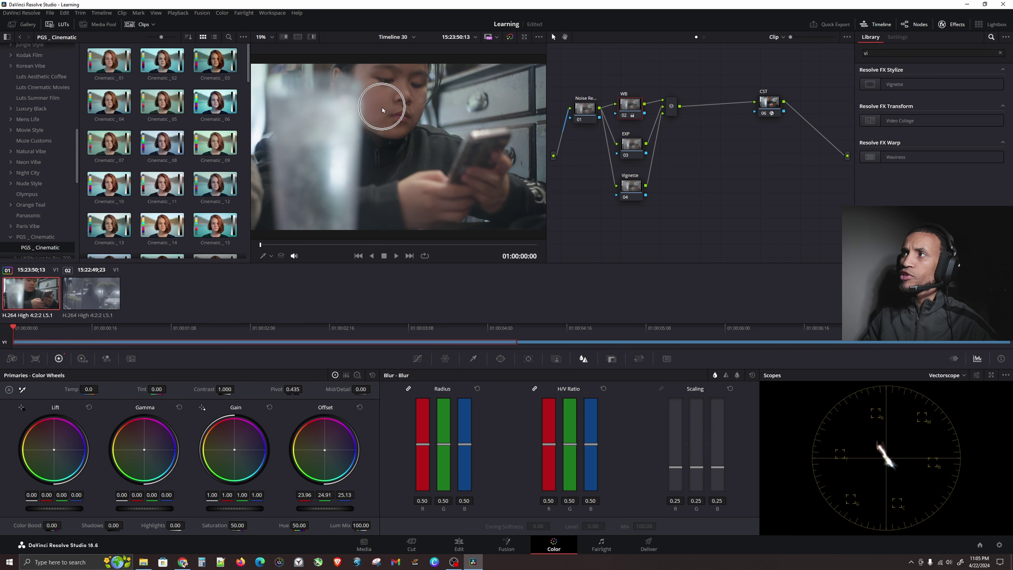
Step: Move the parallel mixer and the noise reduction node down to align with the middle branch, and select the EXP node
left_click_drag(674, 112, 675, 138)
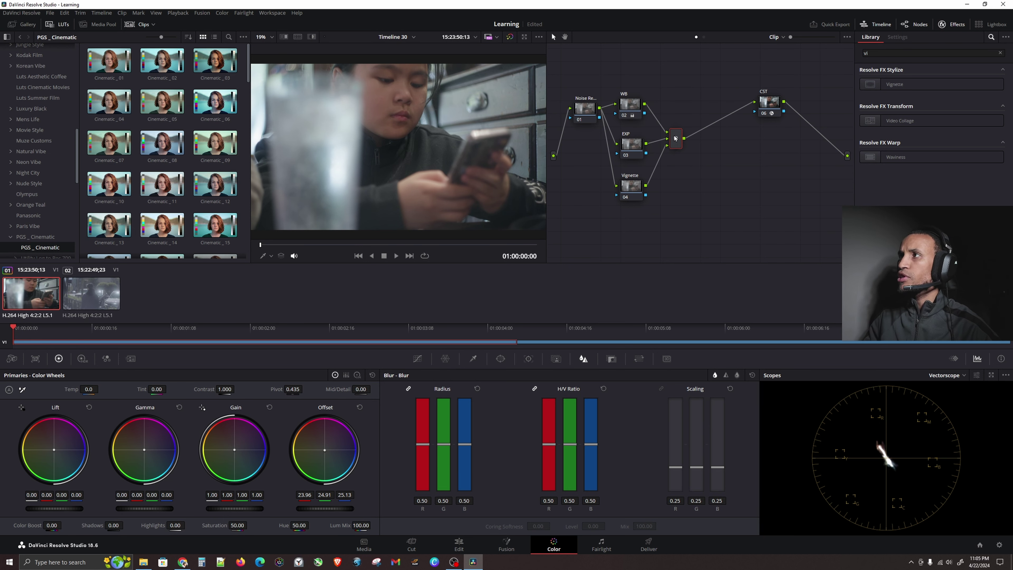
left_click_drag(584, 108, 572, 131)
left_click(630, 146)
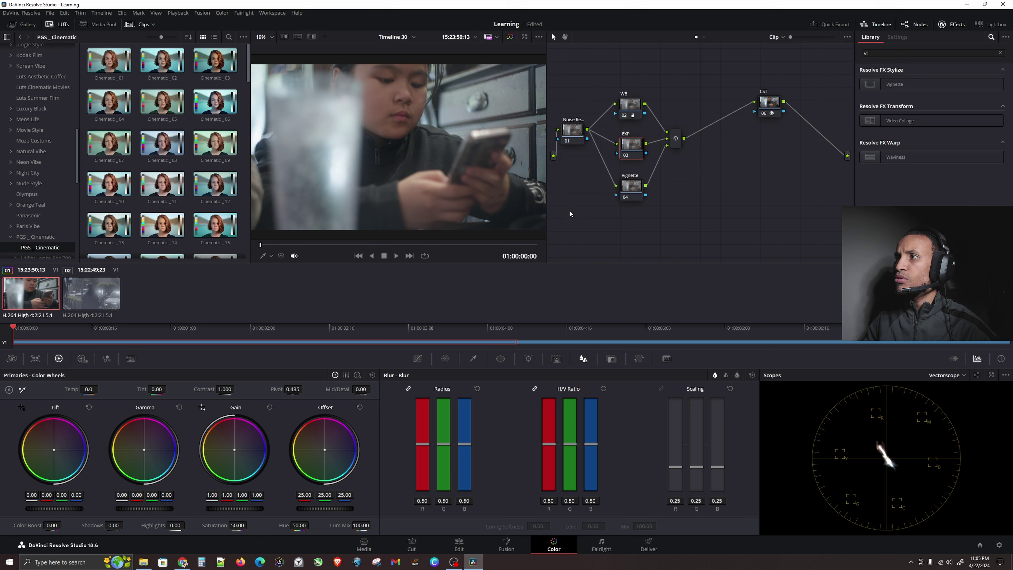
Step: Switch the scopes to the waveform and examine the shadow and highlight levels of the image
left_click(965, 375)
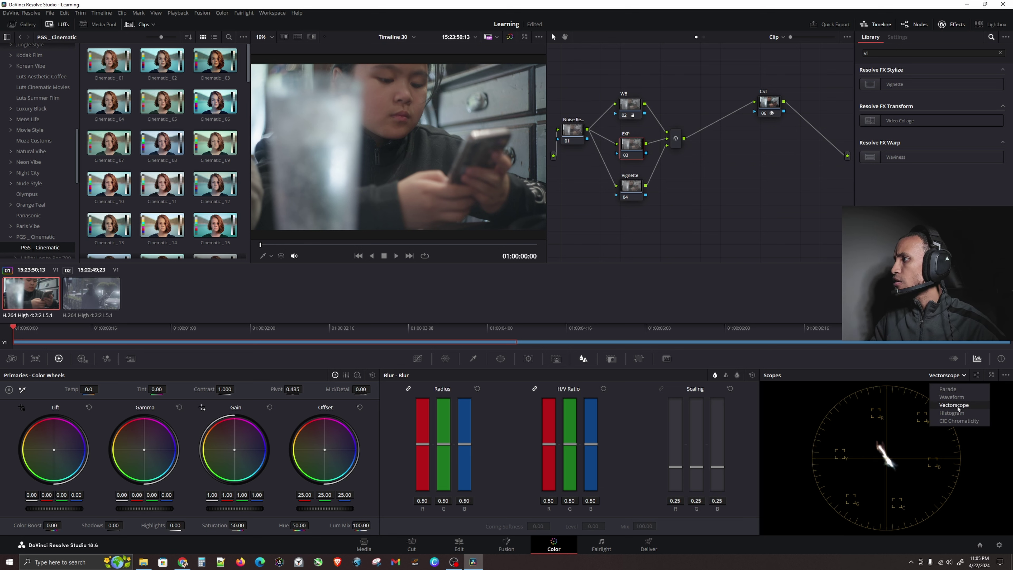
left_click(953, 397)
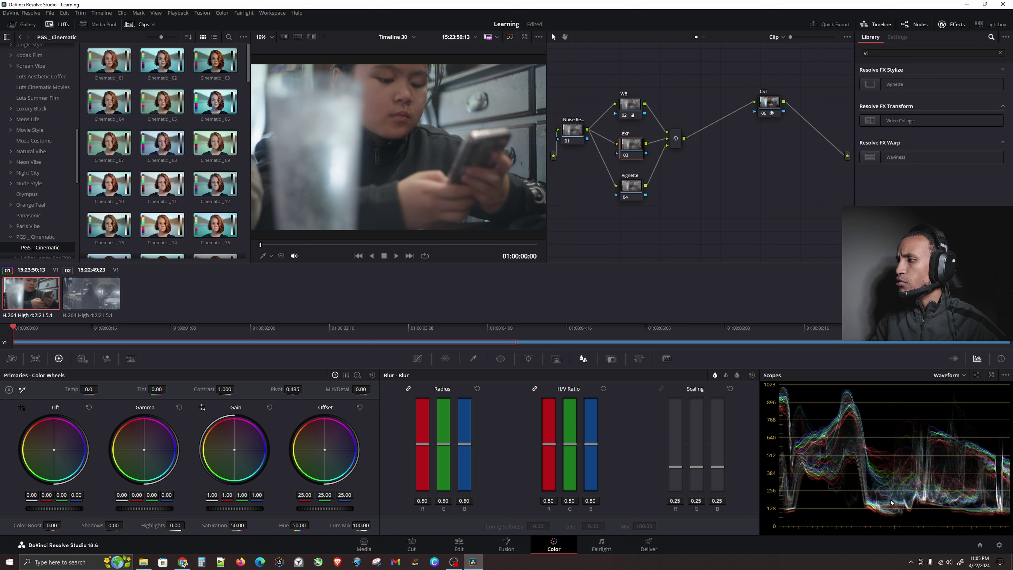
left_click(890, 518)
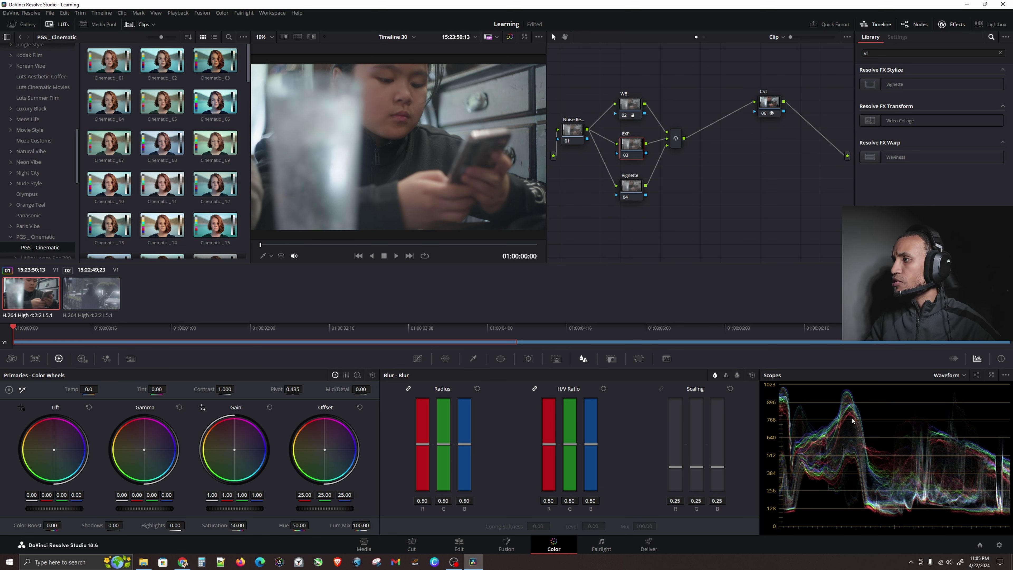
left_click(849, 397)
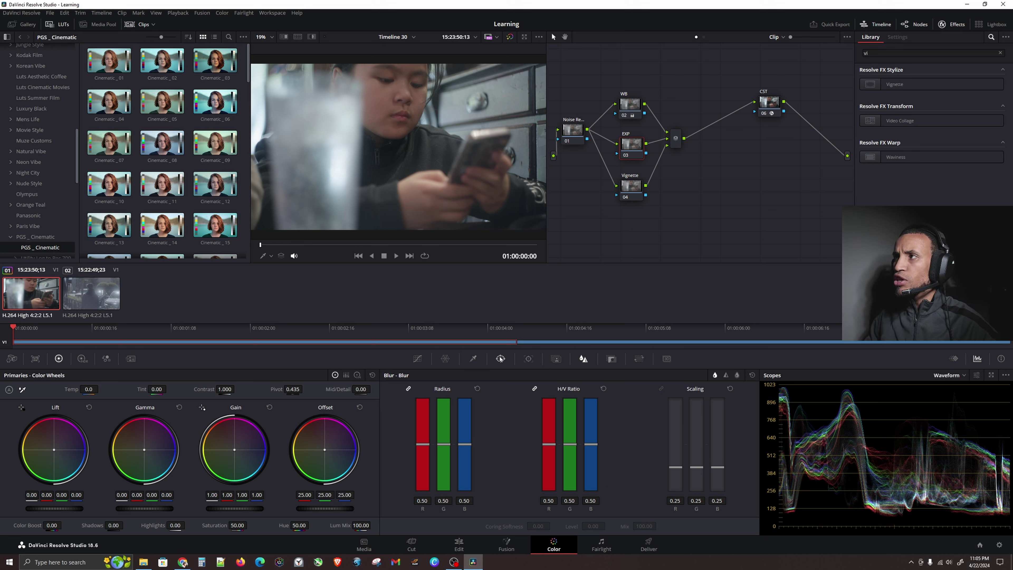
Step: Move the Vignette node down and add a parallel node below EXP labeled "Contrast"
left_click_drag(631, 188, 632, 206)
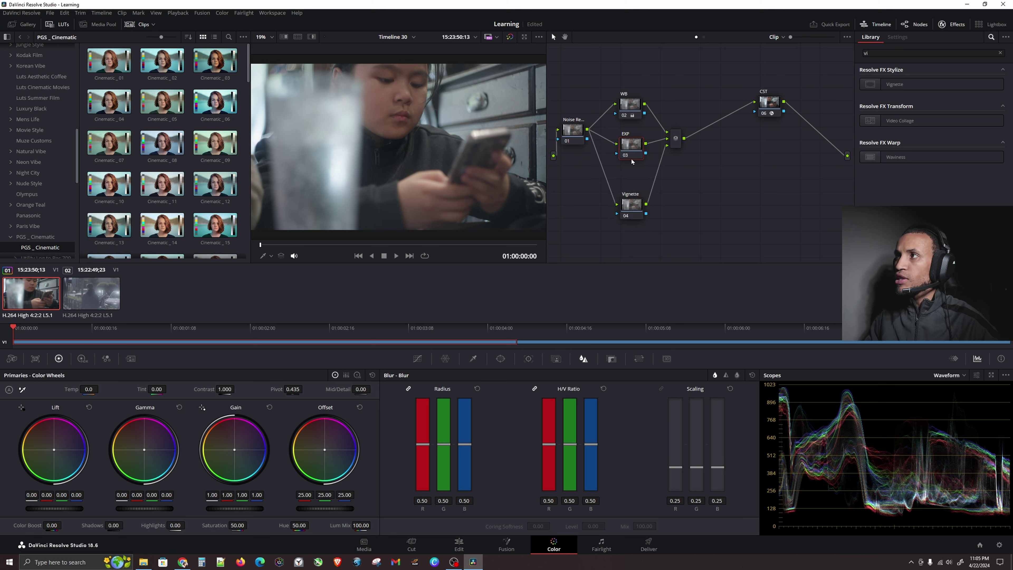
left_click(630, 150)
key("alt+p")
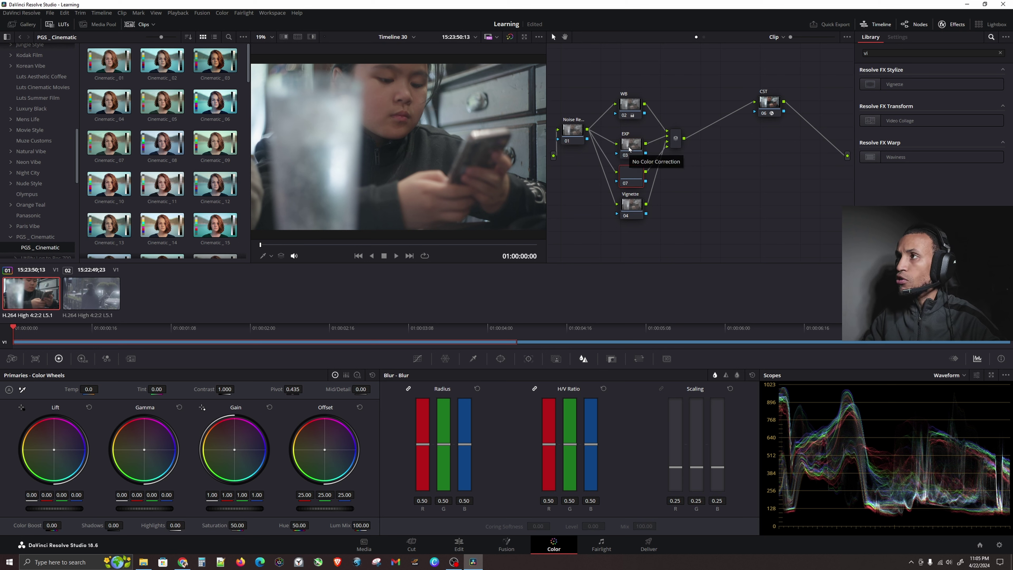
right_click(633, 176)
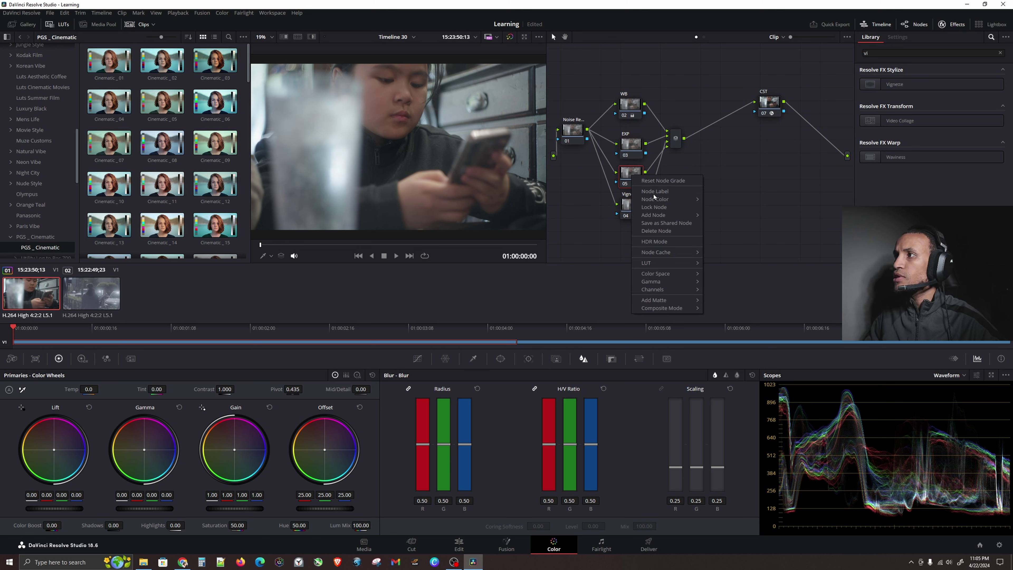
left_click(677, 192)
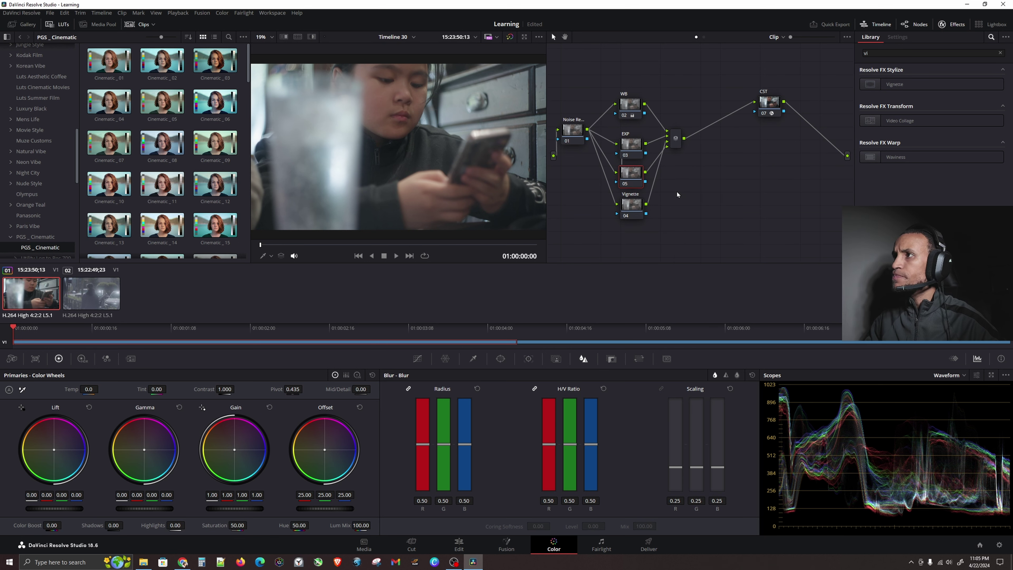
type("Contra")
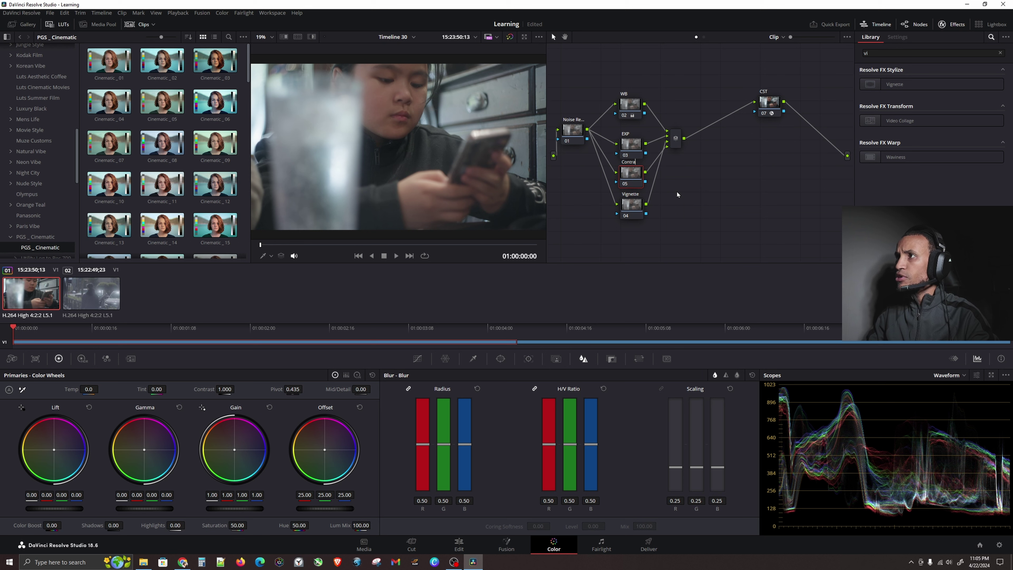
type("st")
key("Return")
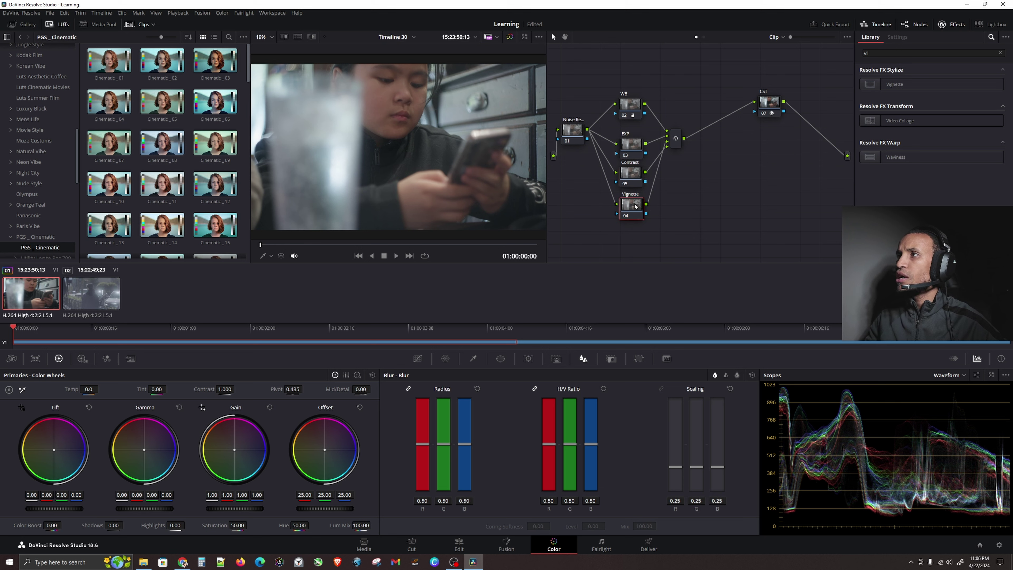
Step: Space out the Vignette and Contrast nodes by shifting both slightly lower in the parallel branch stack
left_click_drag(632, 204, 630, 212)
left_click_drag(631, 174, 632, 176)
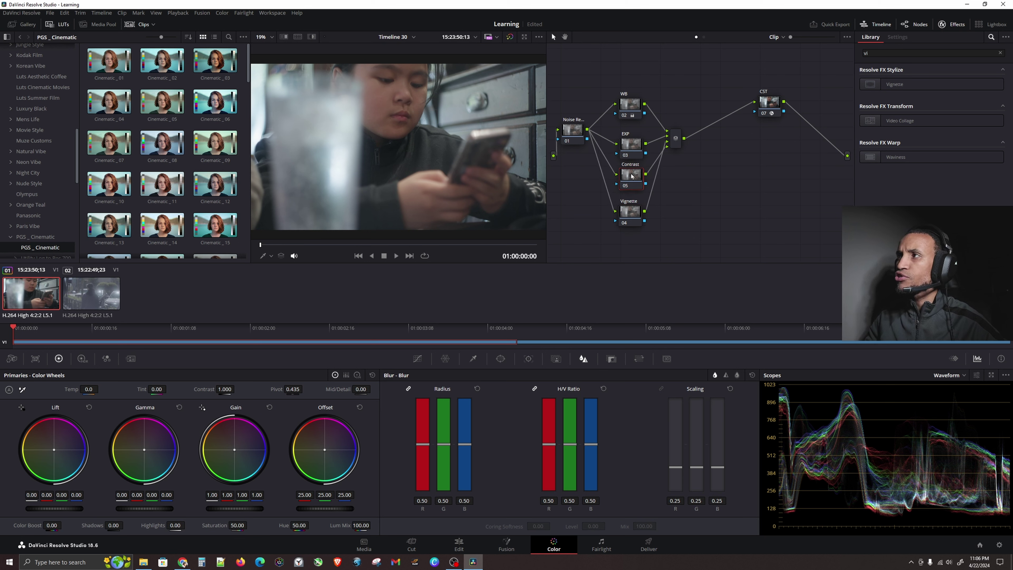
left_click_drag(628, 212, 629, 214)
Step: Select the EXP node and look through the HDR color wheels, primaries color wheels, log wheels and HDR zones graph
left_click(630, 146)
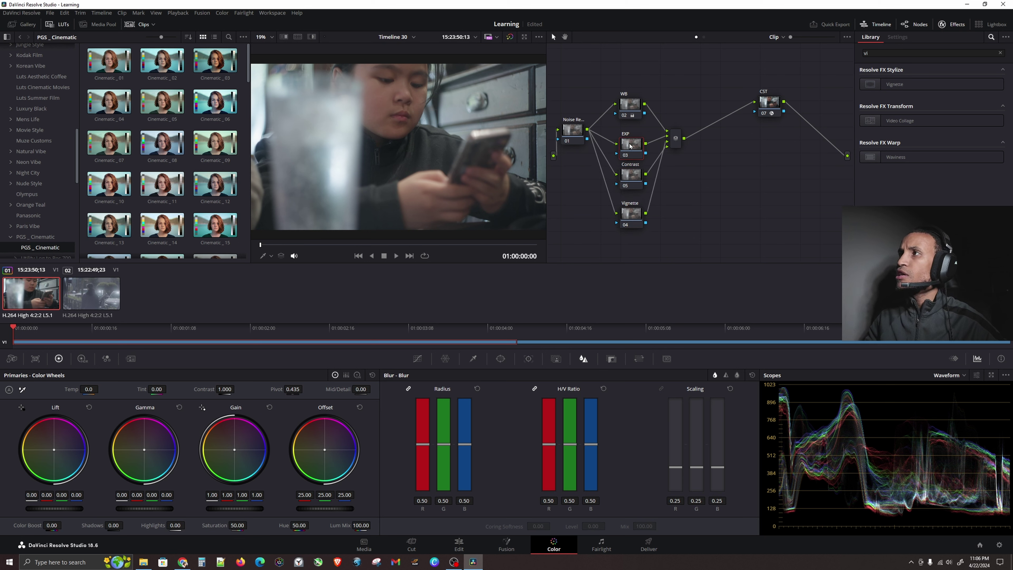
left_click(81, 359)
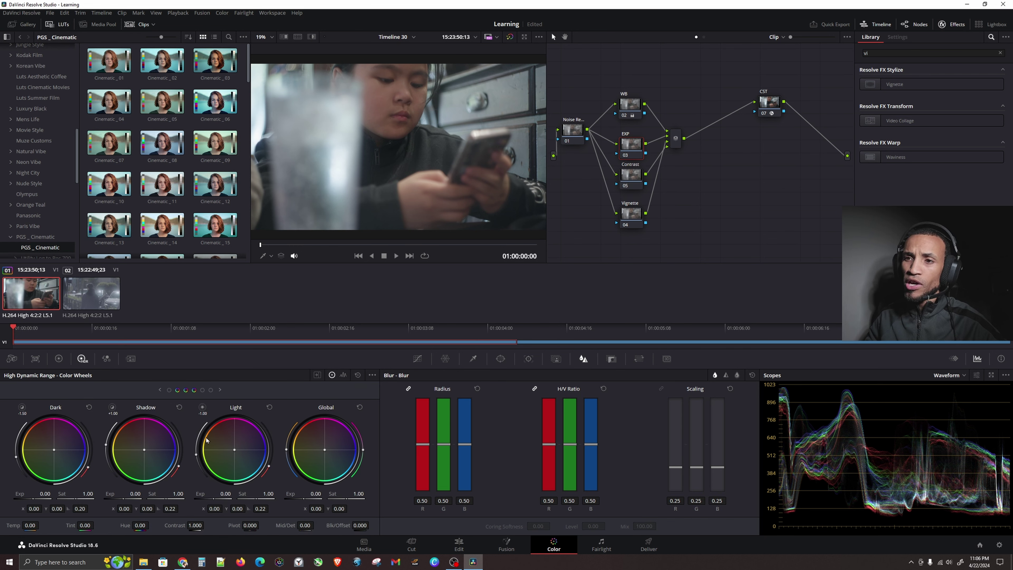
left_click(59, 359)
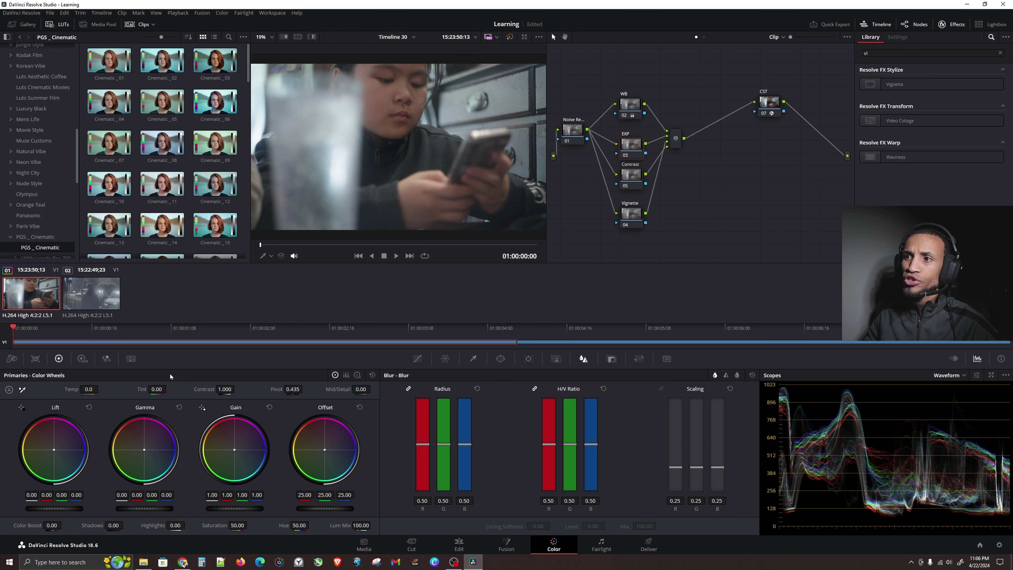
left_click(357, 375)
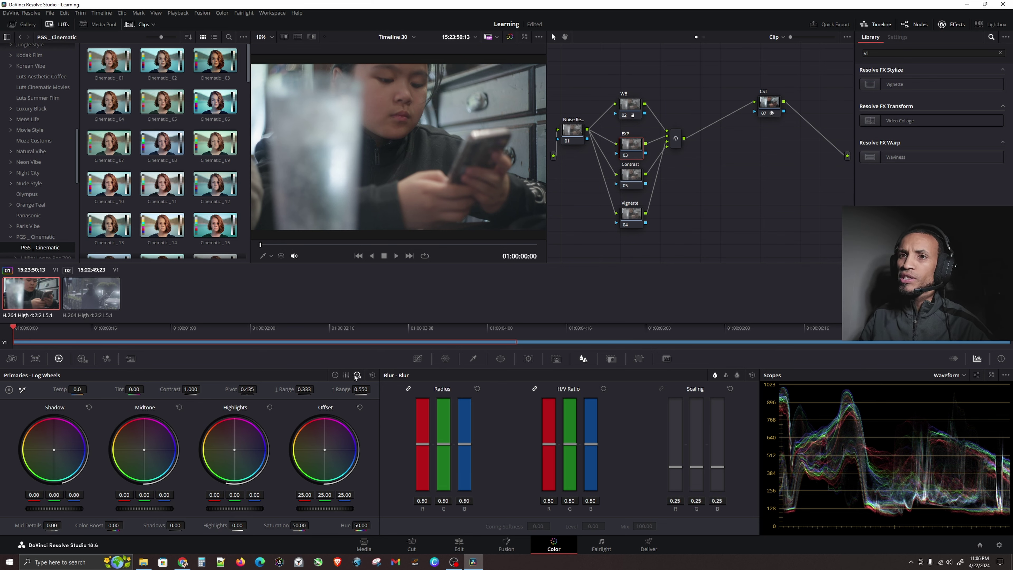
left_click(83, 359)
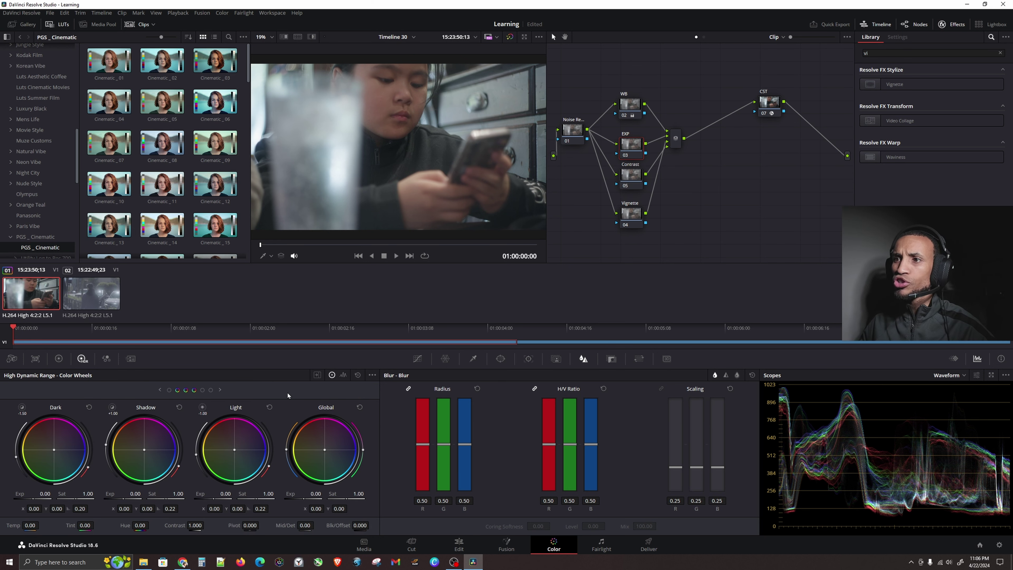
left_click(343, 376)
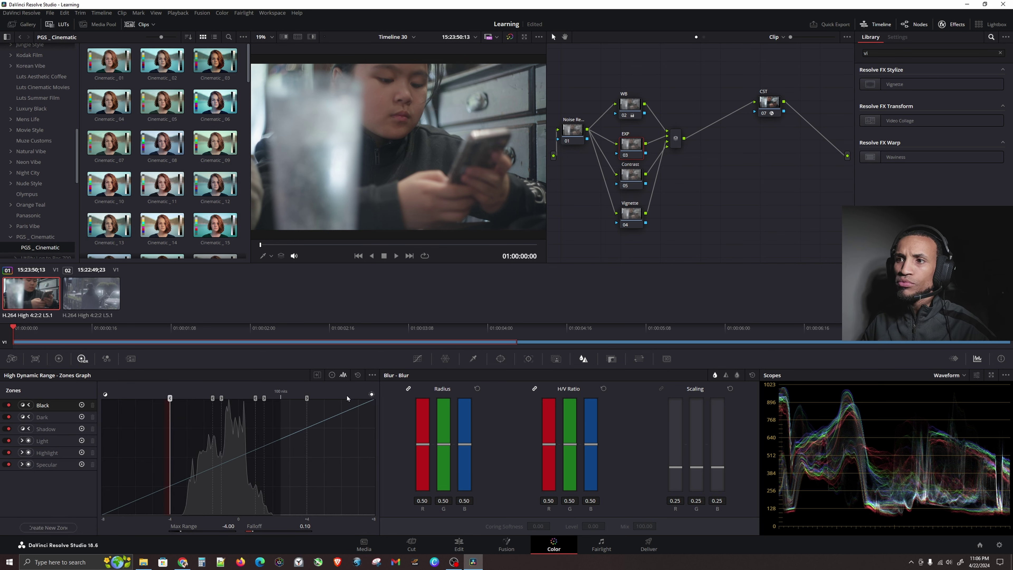
left_click(198, 427)
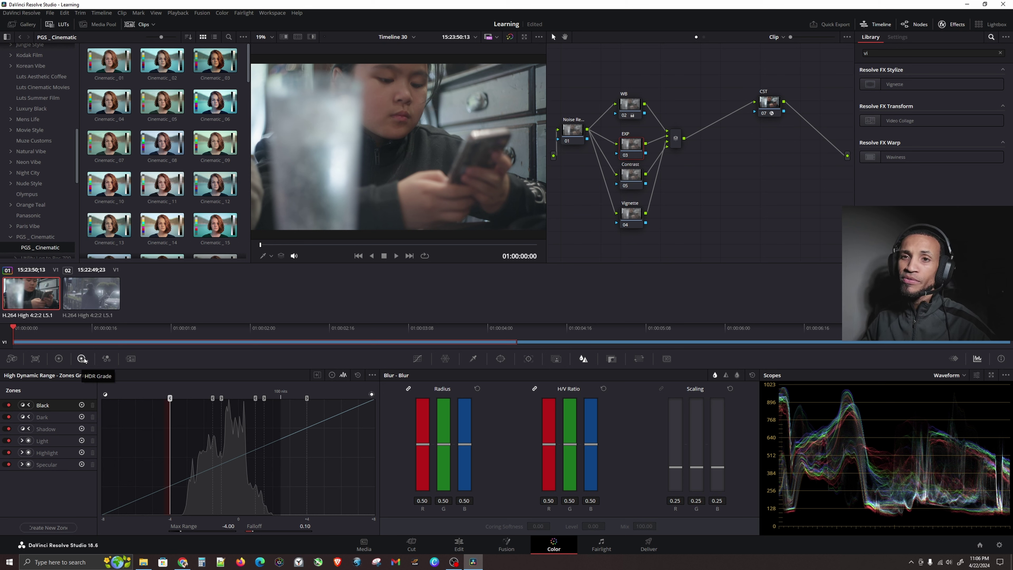
Step: Raise the Global exposure of the EXP node to 0.12 in the HDR color wheels
left_click(332, 375)
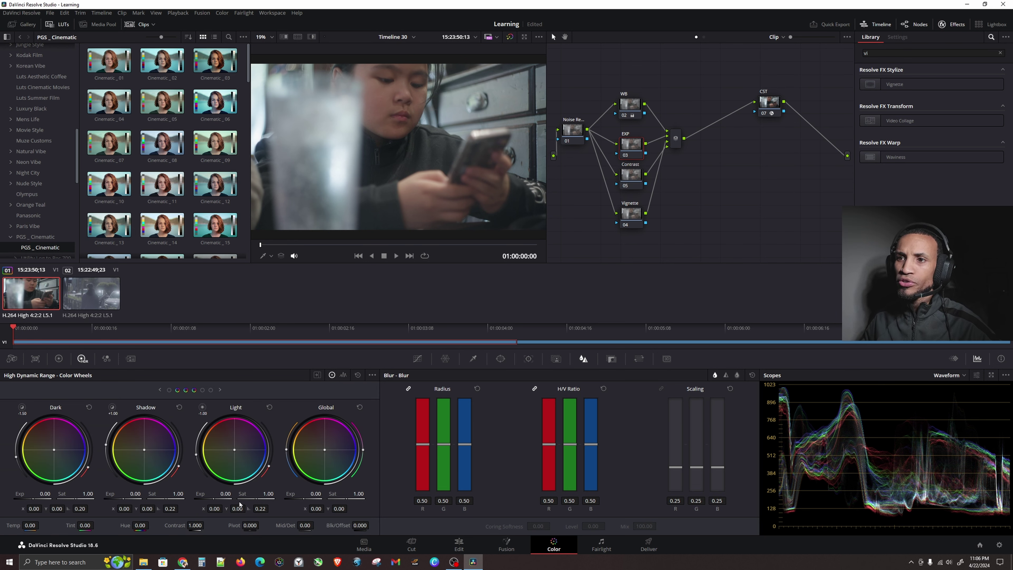
left_click(231, 494)
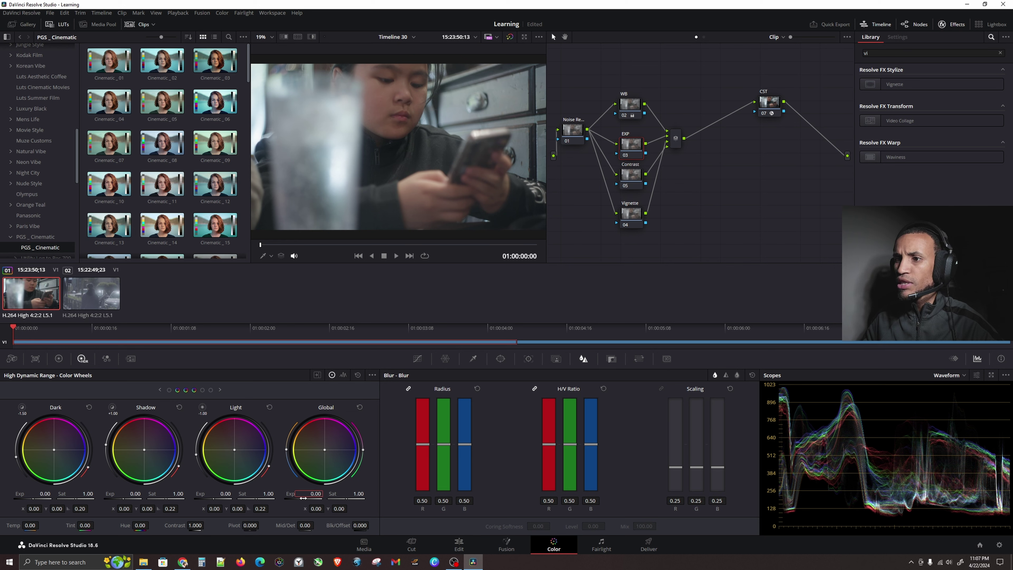
left_click_drag(305, 499, 320, 499)
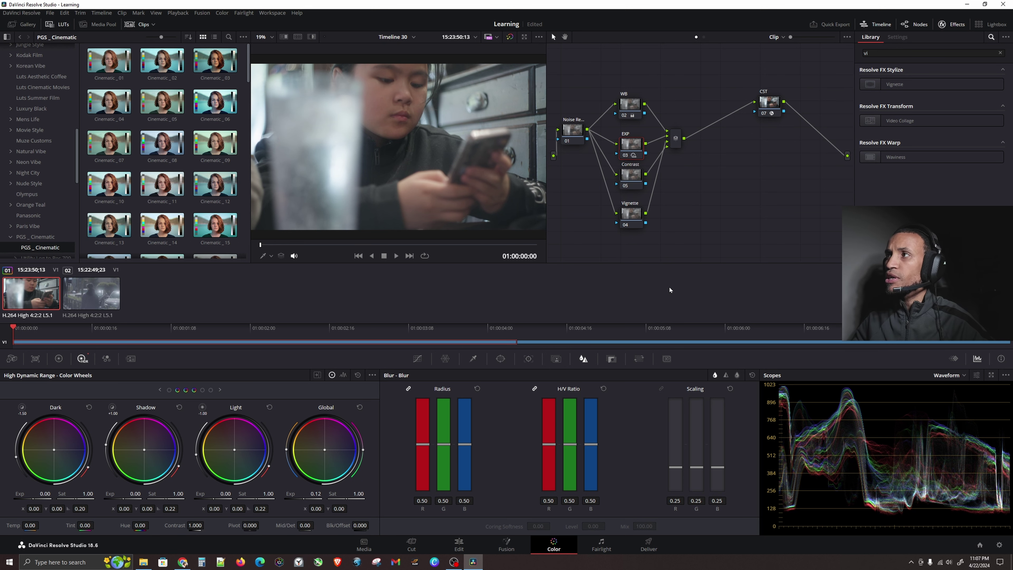
Step: On the Contrast node's custom curve, pull a shadow point slightly down and add a midtone point raised slightly
left_click(634, 176)
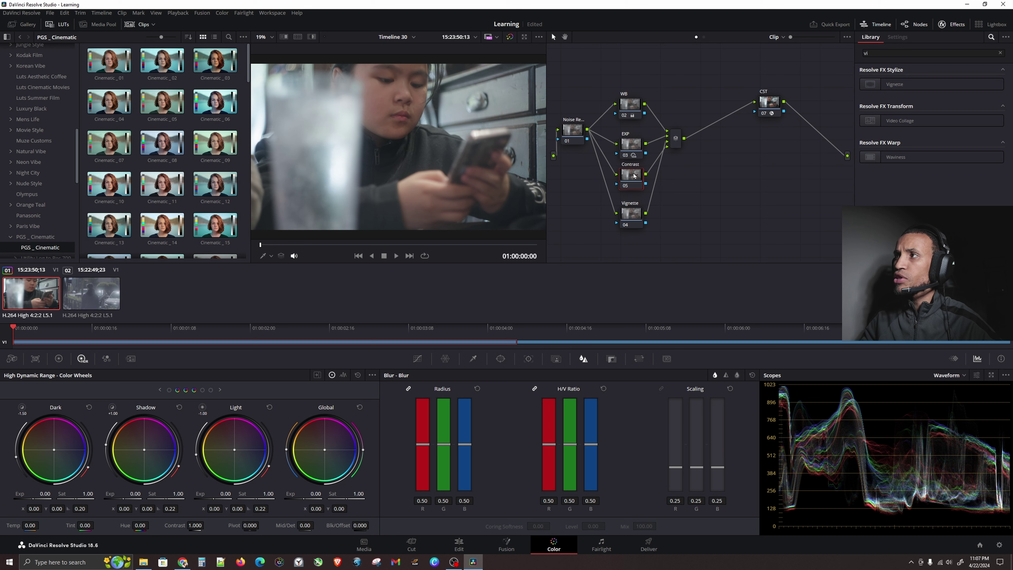
left_click(419, 359)
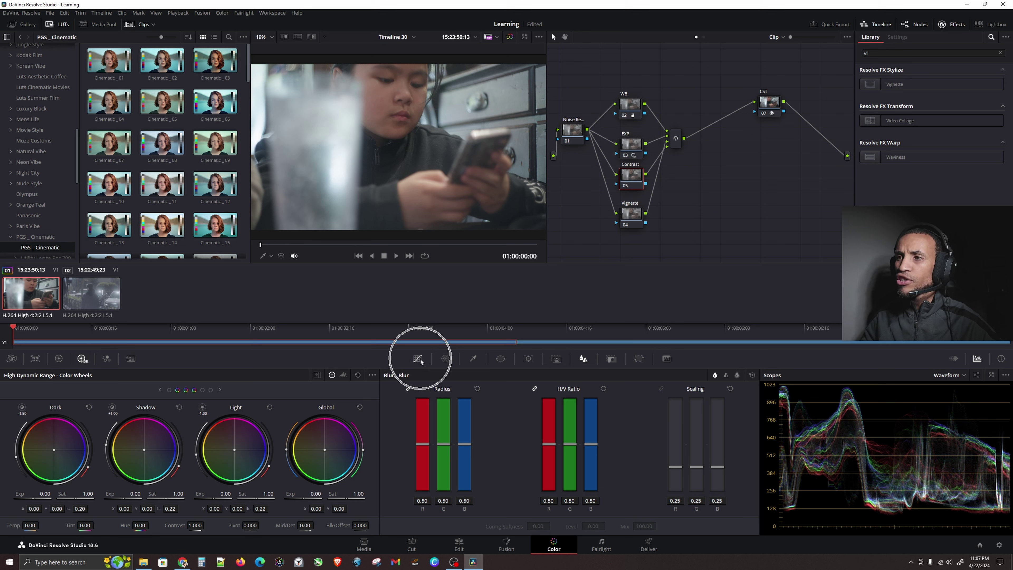
left_click(420, 361)
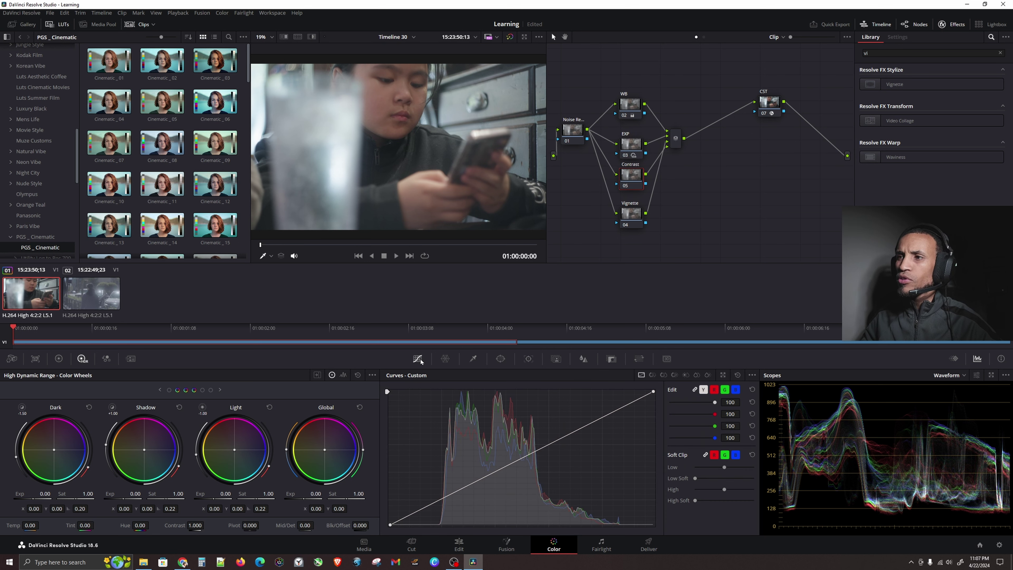
left_click(419, 361)
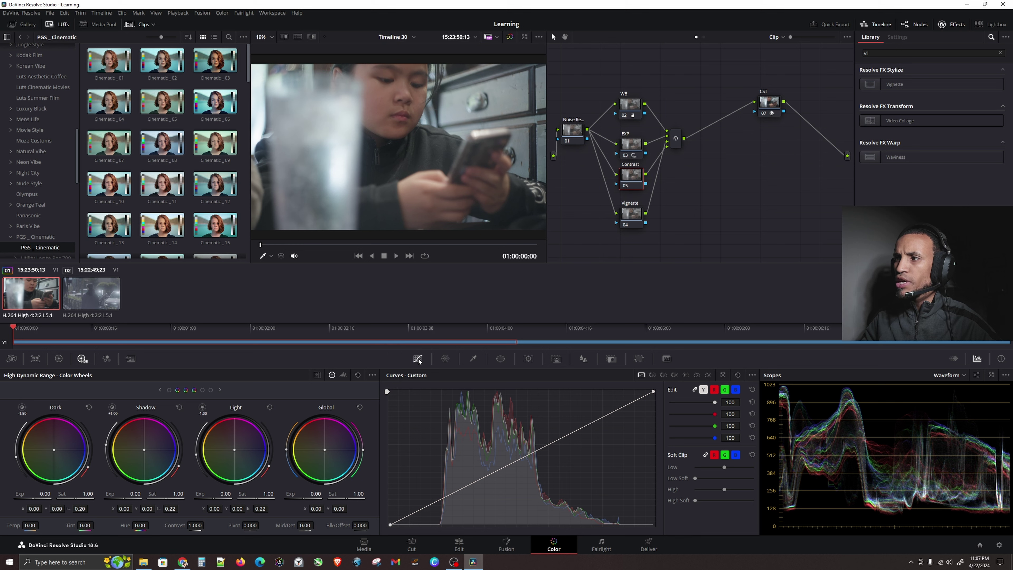
left_click(419, 361)
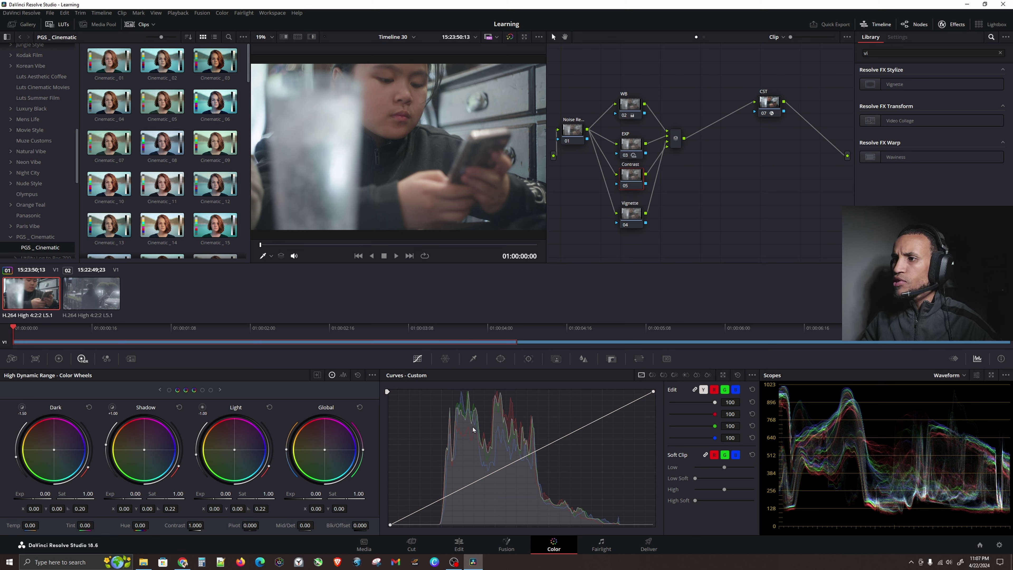
left_click(468, 419)
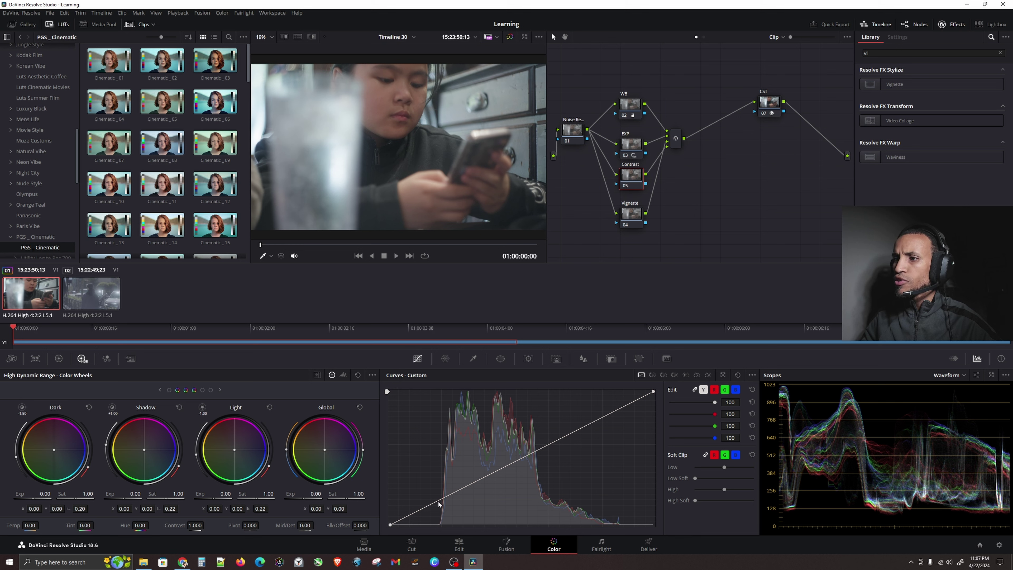
left_click_drag(436, 502, 440, 507)
left_click(866, 485)
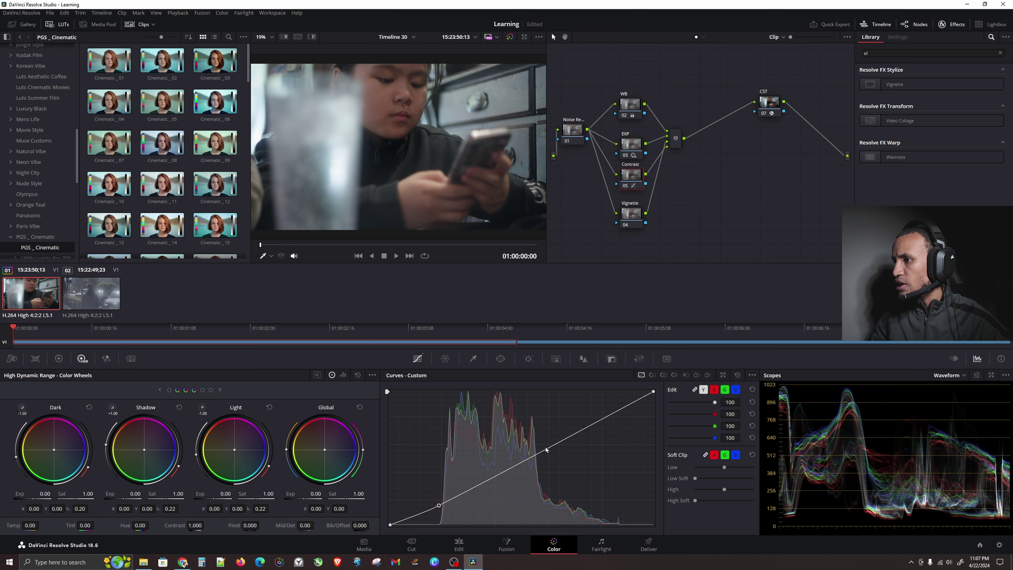
left_click_drag(546, 449, 545, 449)
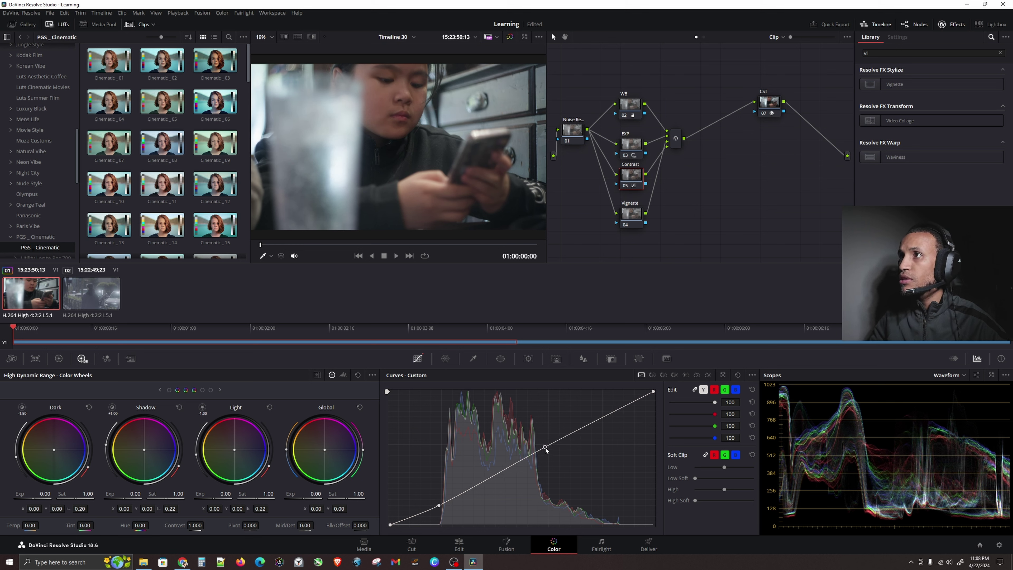
left_click_drag(545, 448, 545, 447)
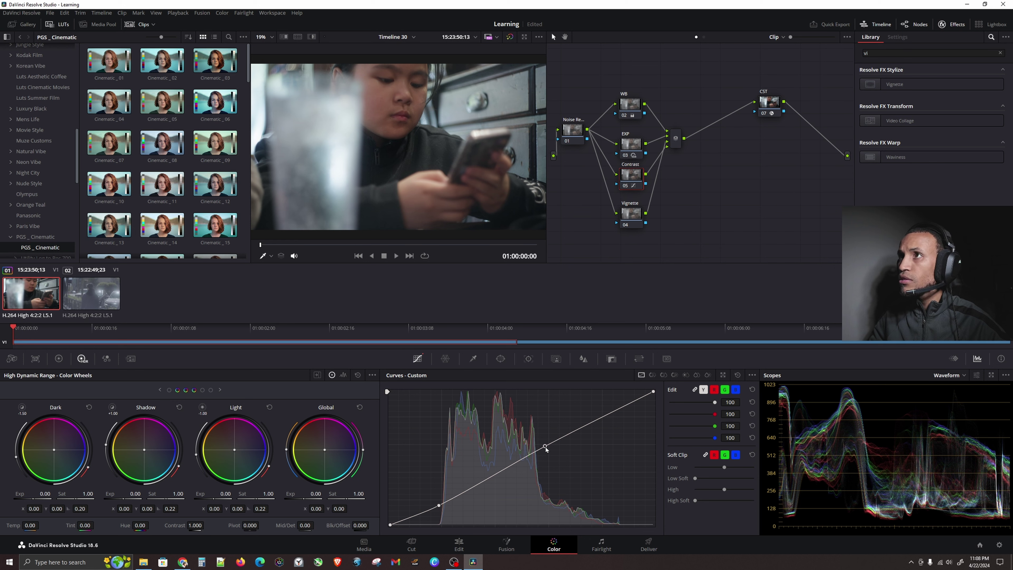
Step: Try raising a highlight point on the Contrast node's curve up to its maximum, and remove that point again
left_click(610, 412)
left_click_drag(610, 412, 605, 396)
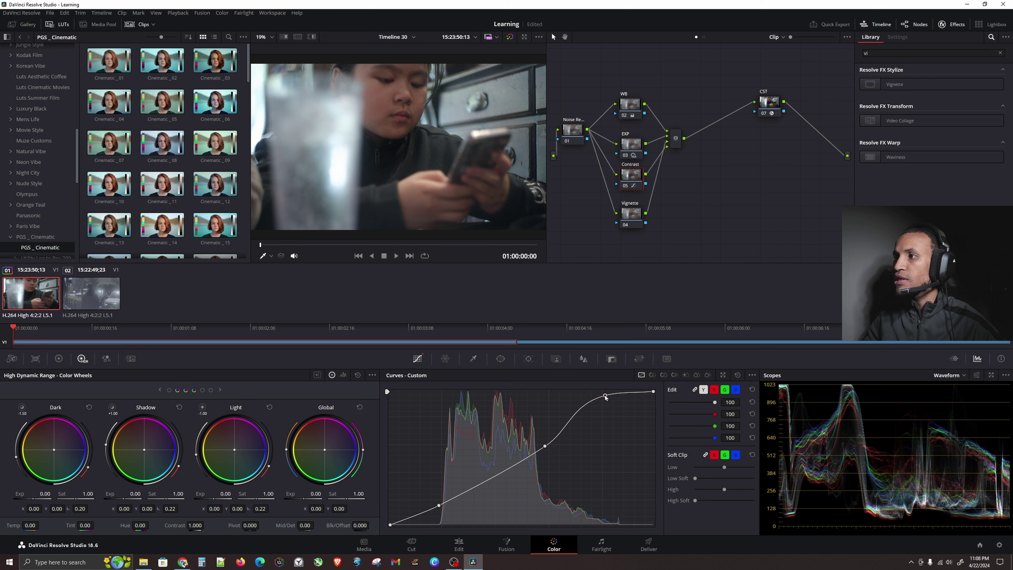
left_click_drag(605, 396, 564, 392)
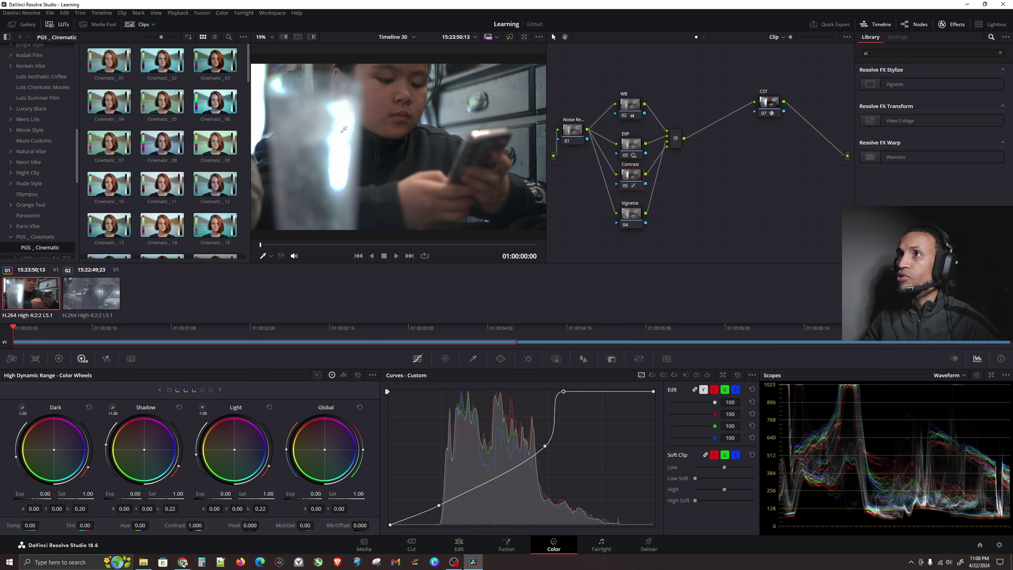
right_click(563, 392)
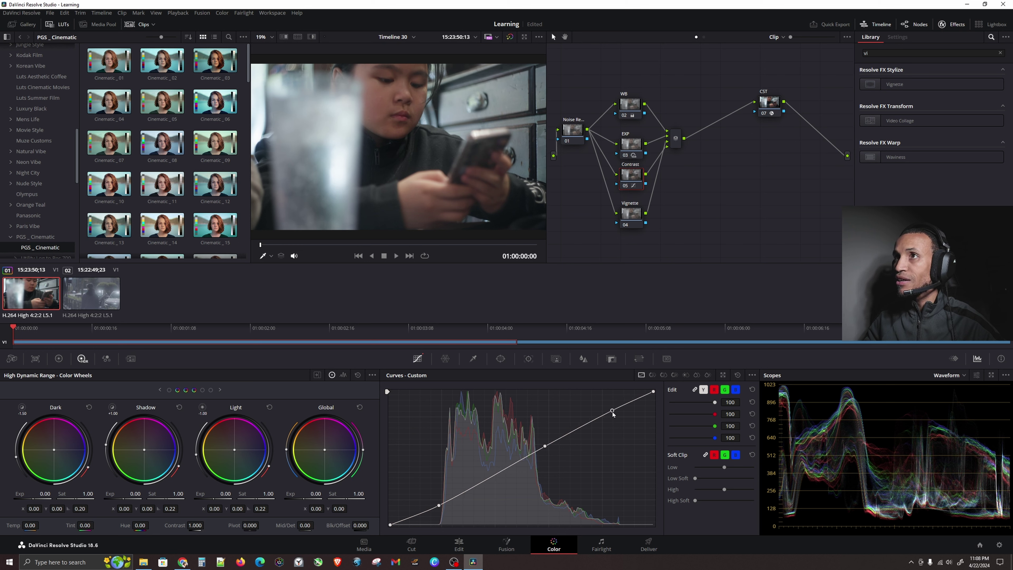
Step: Pull a highlight point on the Contrast node's curve slightly down, and disable the node to compare the image without it
left_click(614, 414)
left_click_drag(614, 416, 613, 418)
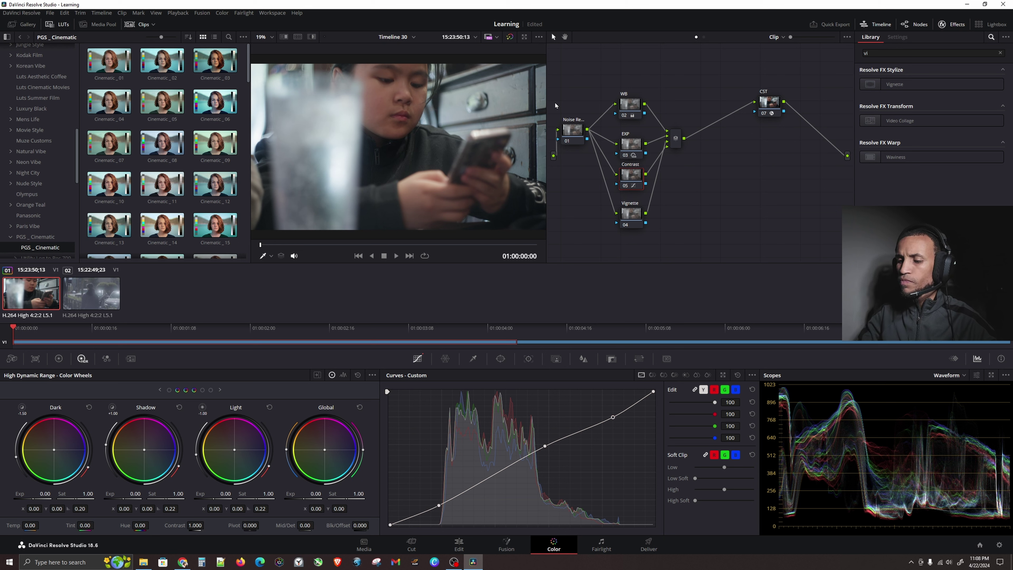
key("ctrl+d")
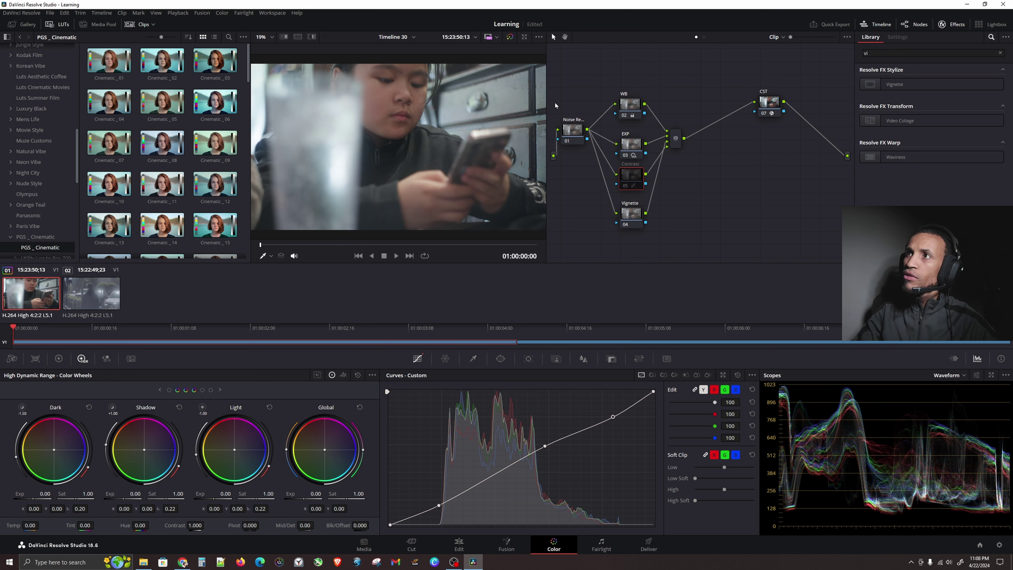
Step: Re-enable the Contrast node and move the CST node close beside the parallel mixer
key("ctrl+d")
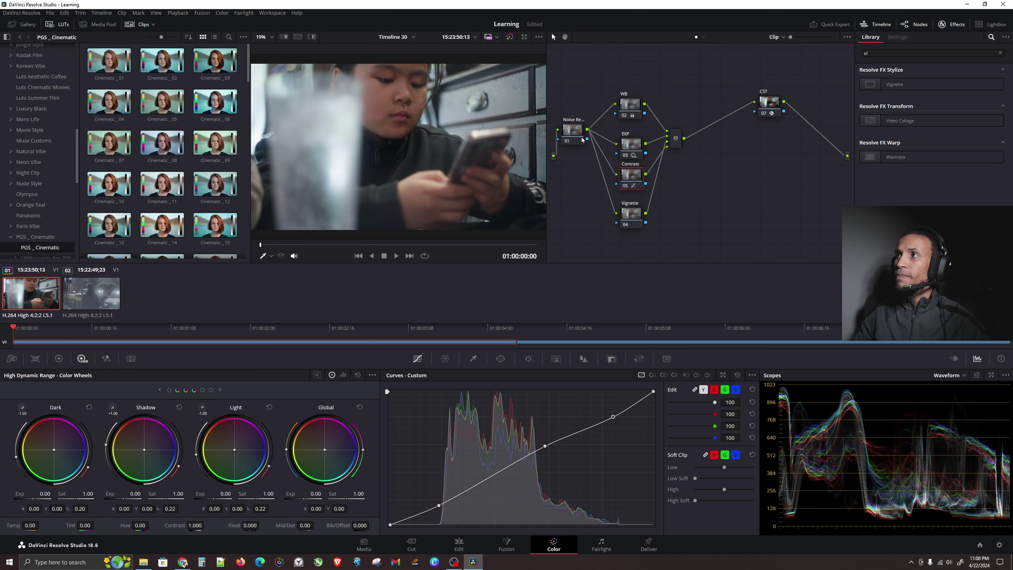
left_click_drag(772, 103, 725, 132)
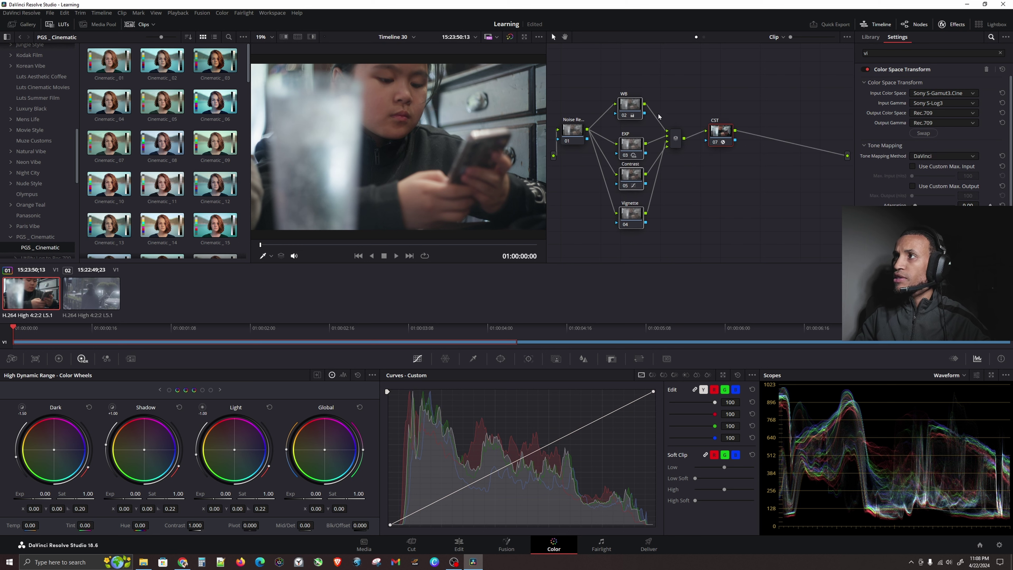
Step: Bypass the whole grade and restore it to compare the image before and after
key("ctrl")
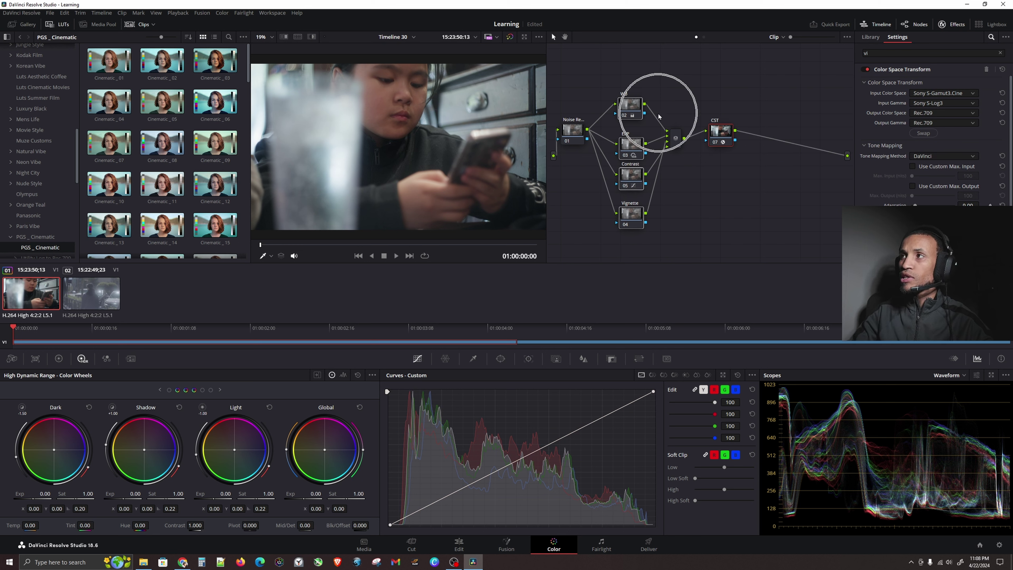
key("alt+d")
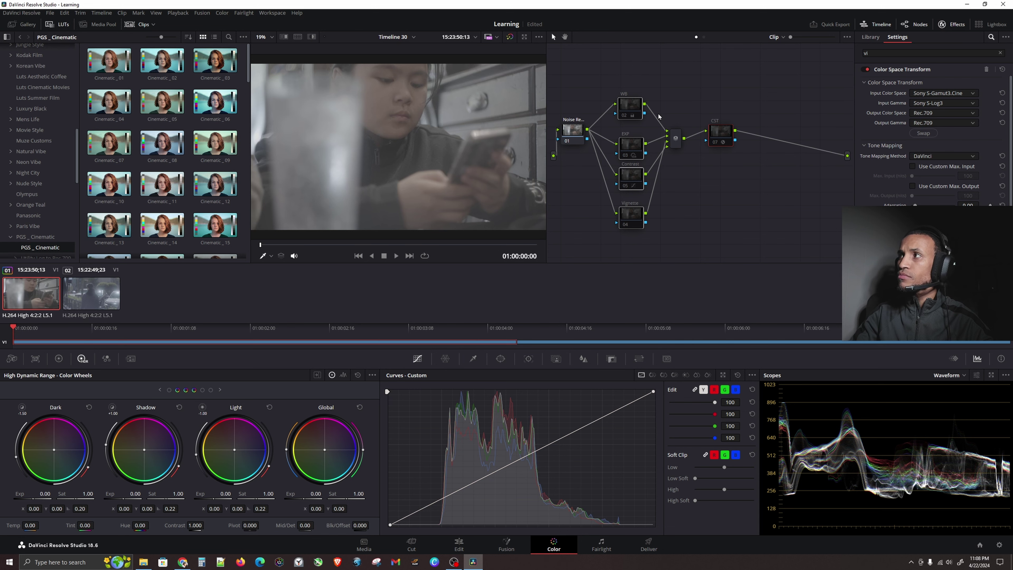
key("alt+d")
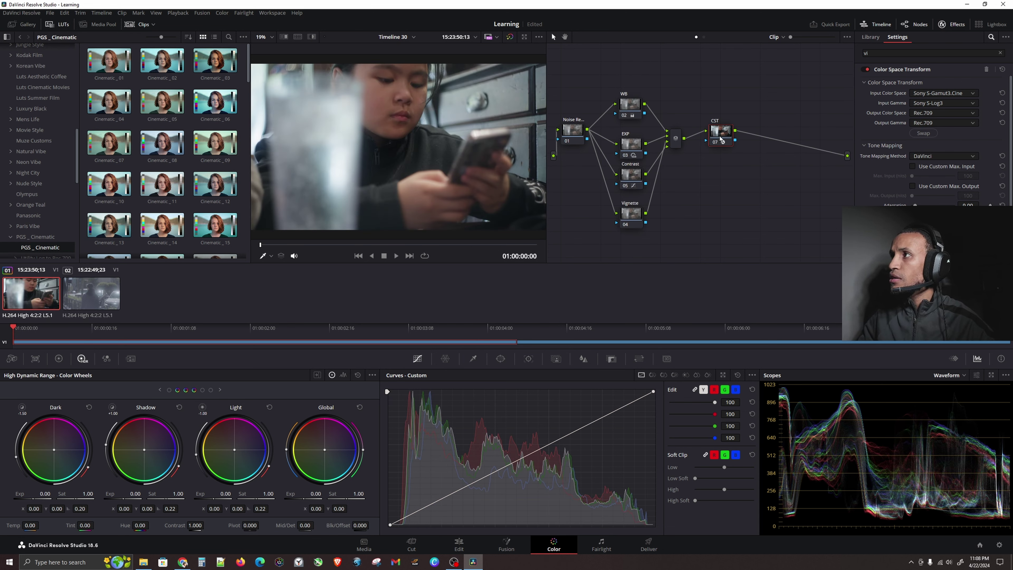
Step: Select the WB, EXP, Contrast and Vignette nodes and toggle them off and on to compare their combined effect
left_click(622, 148)
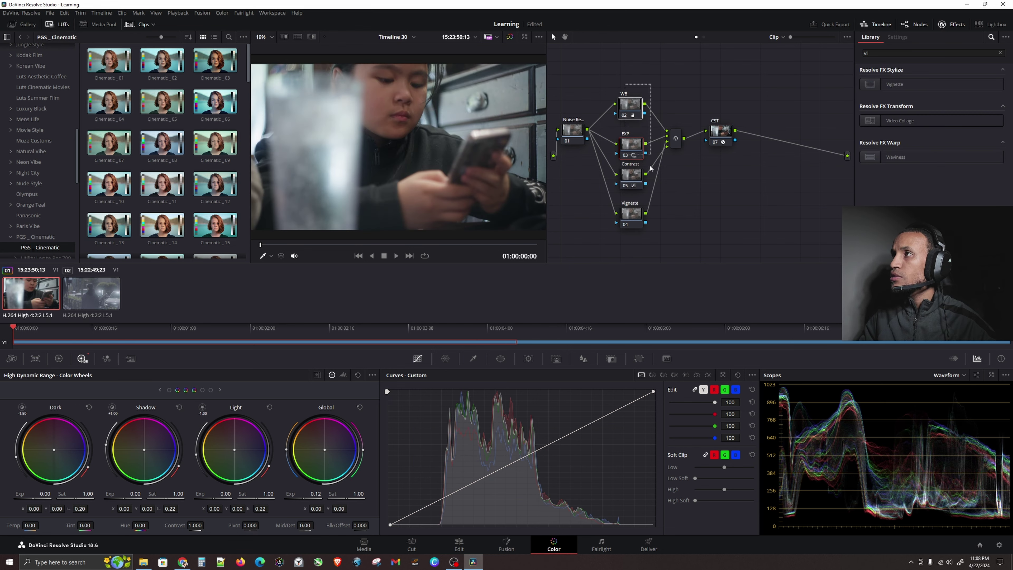
key("alt+d")
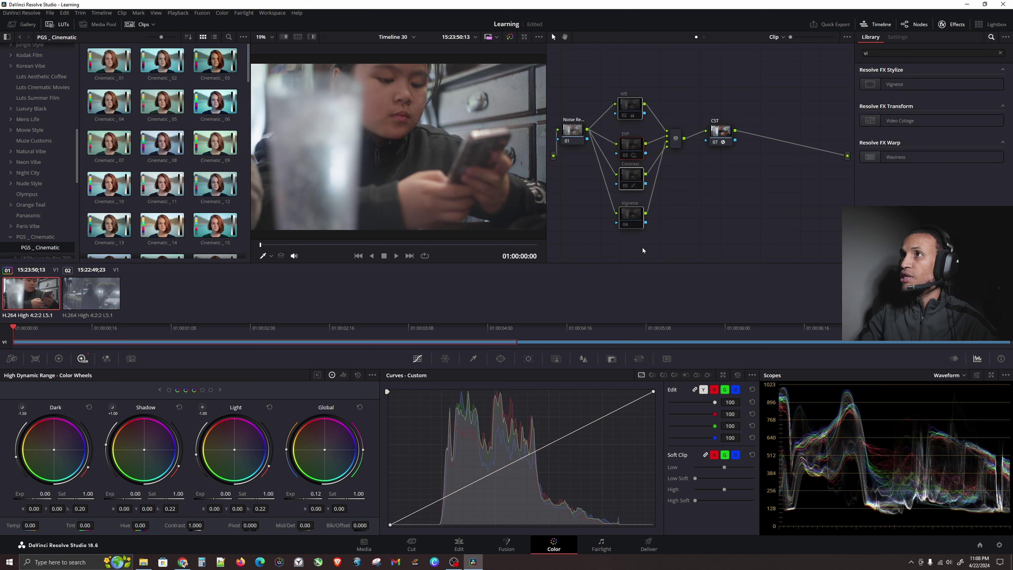
key("alt+d")
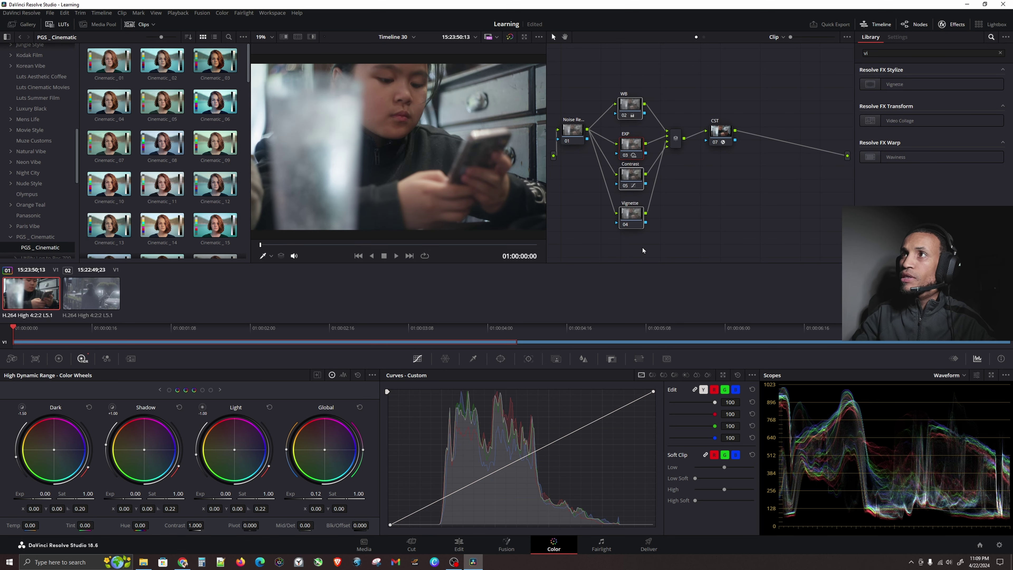
key("alt+d")
key("alt+d")
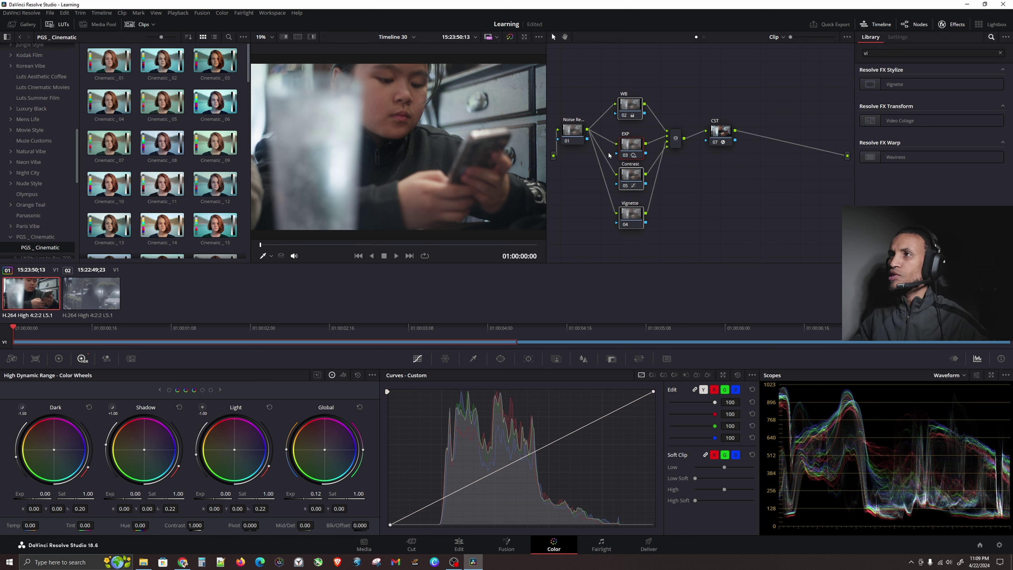
Step: Shift the parallel nodes upward and spread them apart, leaving a gap between the EXP and Contrast nodes
left_click_drag(635, 215, 628, 200)
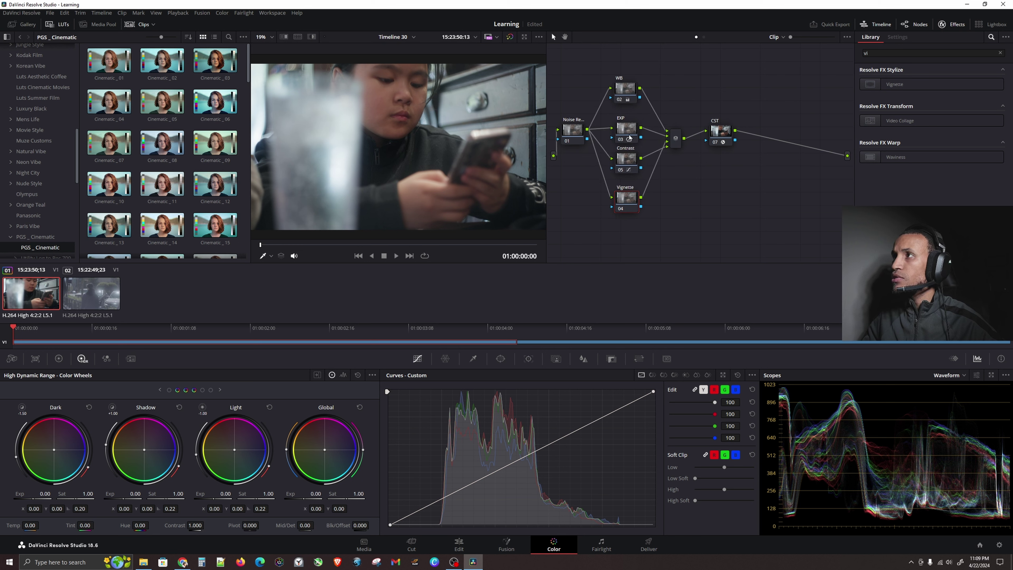
left_click_drag(629, 134, 630, 126)
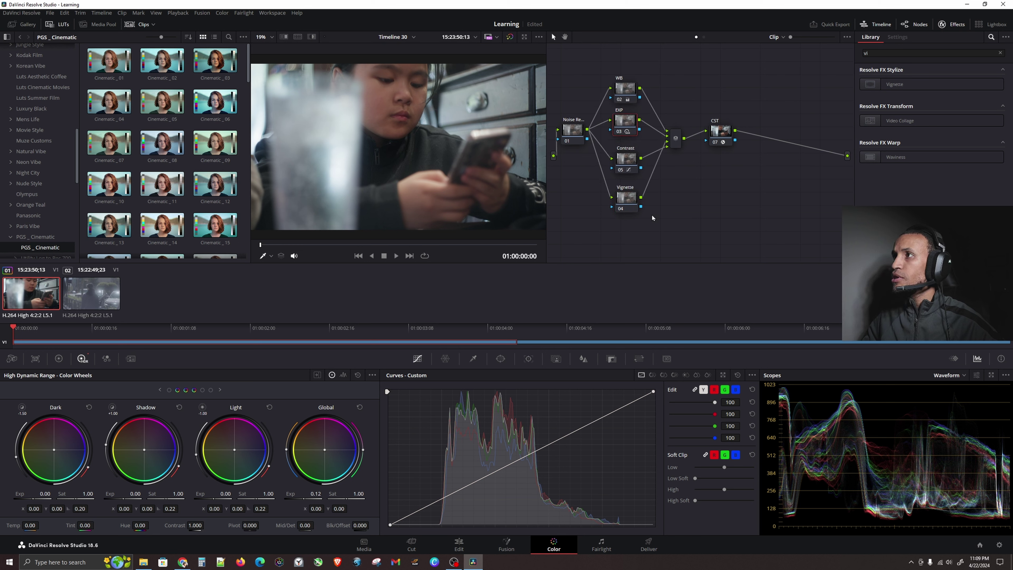
left_click_drag(653, 218, 629, 188)
left_click(636, 191)
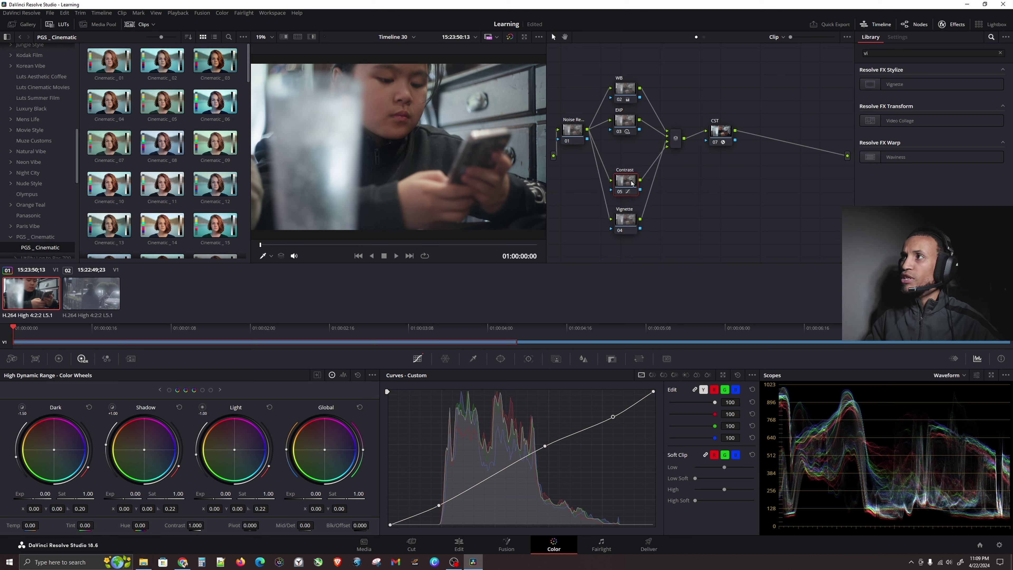
left_click(625, 214)
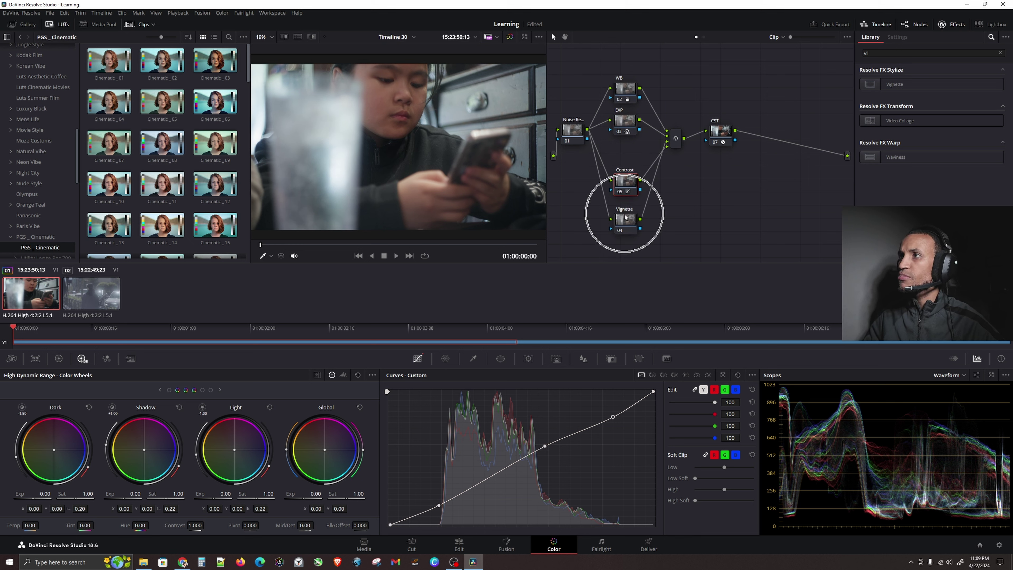
left_click(629, 124)
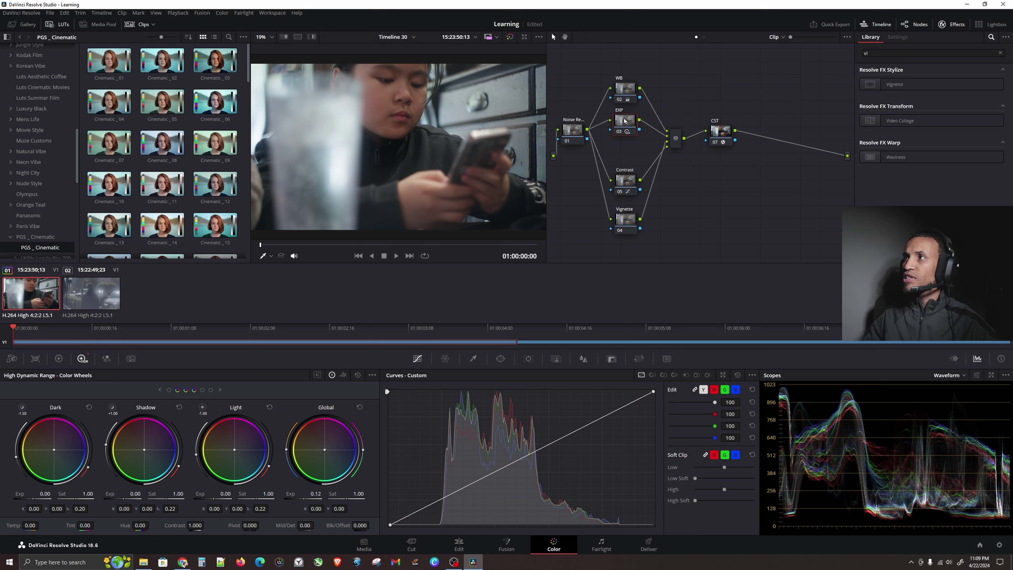
left_click(625, 121)
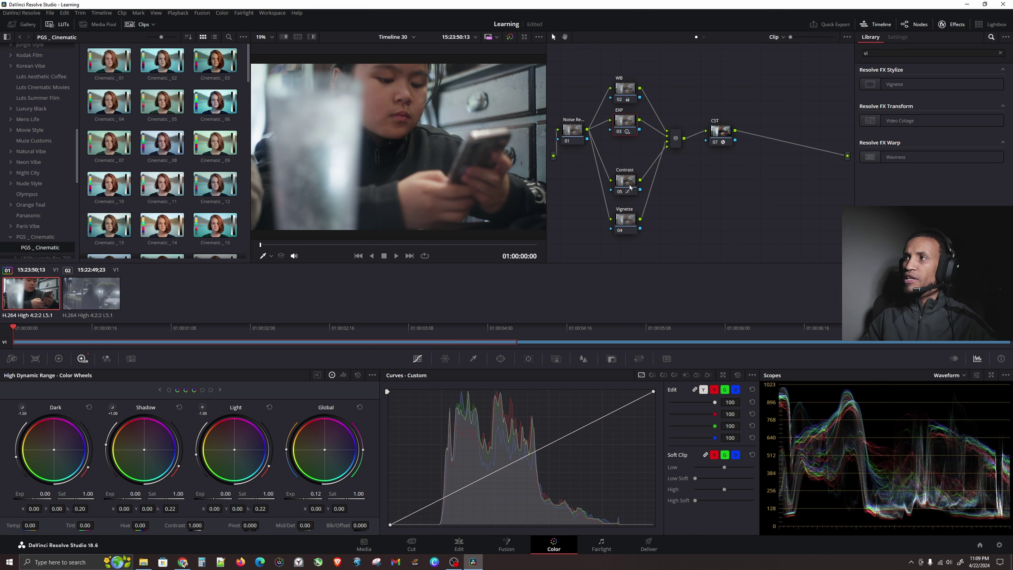
mouse_move(630, 181)
left_mouse_down()
mouse_move(630, 171)
mouse_move(630, 189)
left_mouse_up()
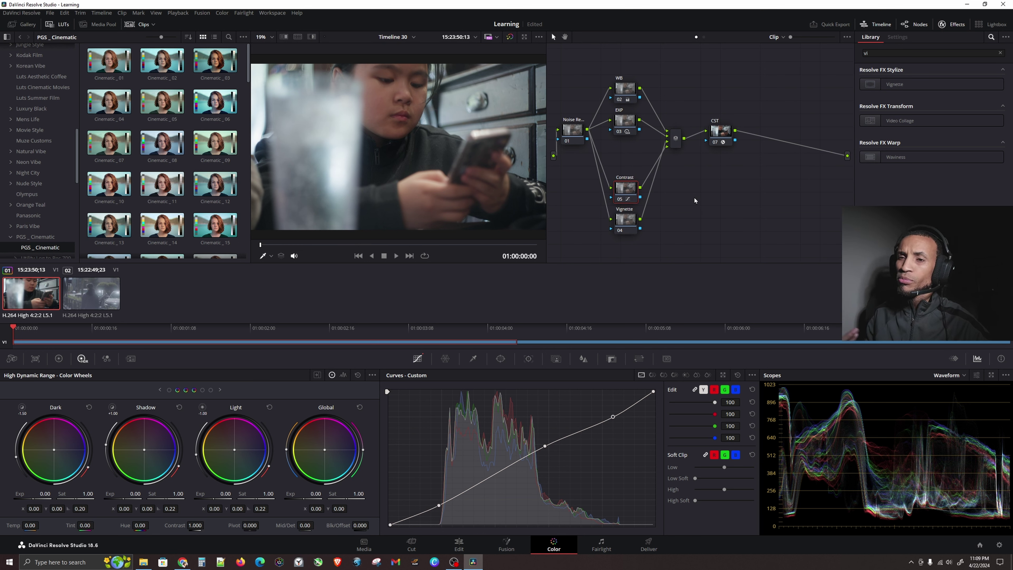
Step: Add a new parallel node from the EXP node and place it between EXP and Contrast
left_click(627, 124)
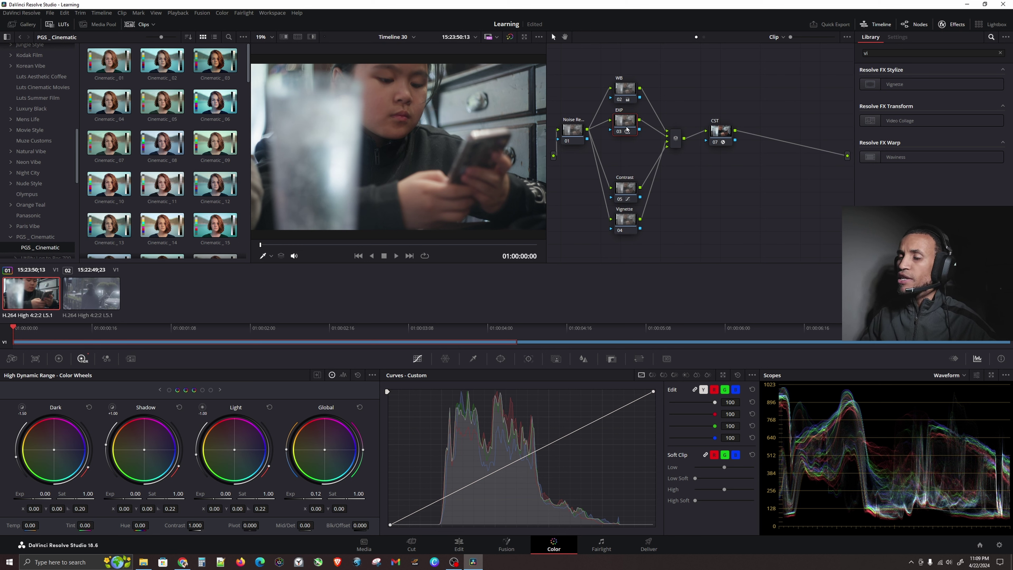
key("alt+p")
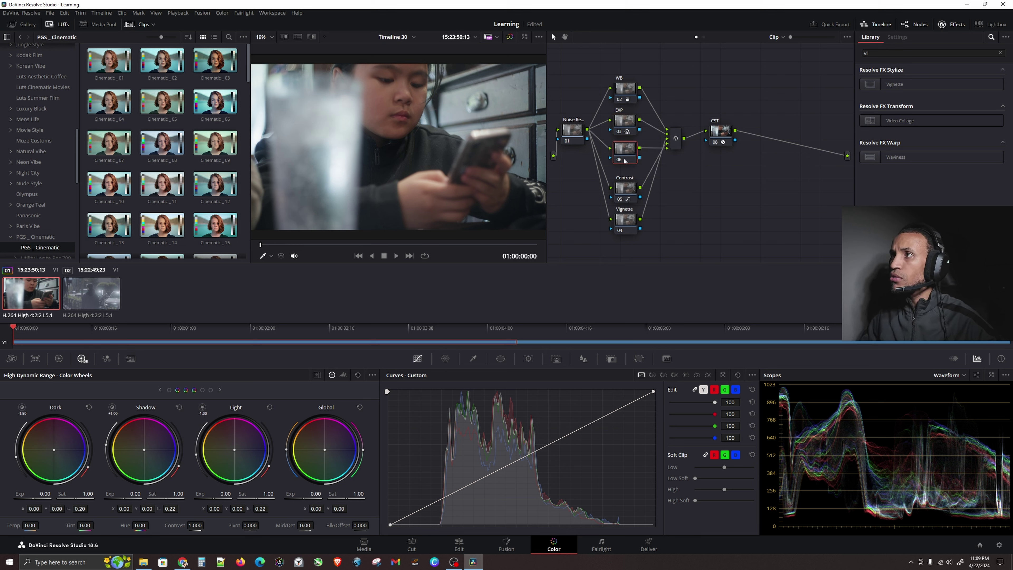
left_click_drag(625, 161, 674, 147)
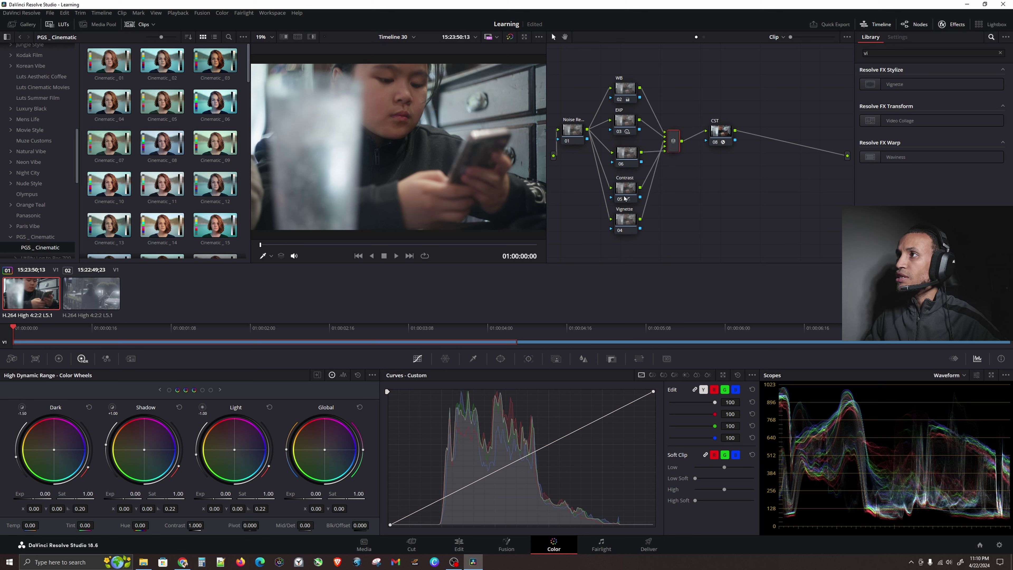
Step: Rearrange the parallel nodes as WB, EXP, Vignette, Contrast and the unlabeled node, and align Noise Reduction, the mixer and CST with them
left_click_drag(625, 197, 624, 156)
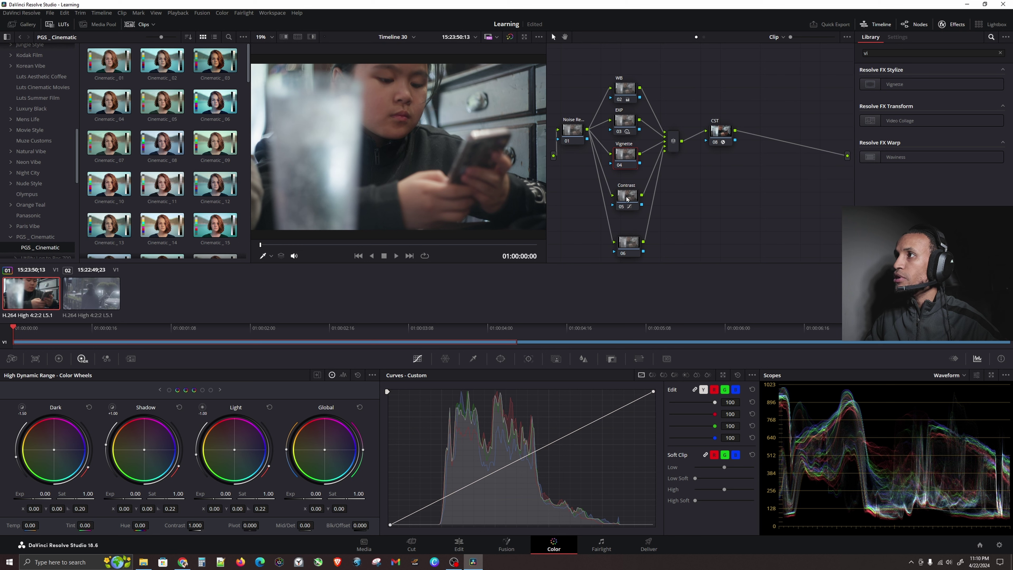
left_click_drag(627, 198, 625, 189)
left_click_drag(627, 225, 624, 218)
left_click(678, 144)
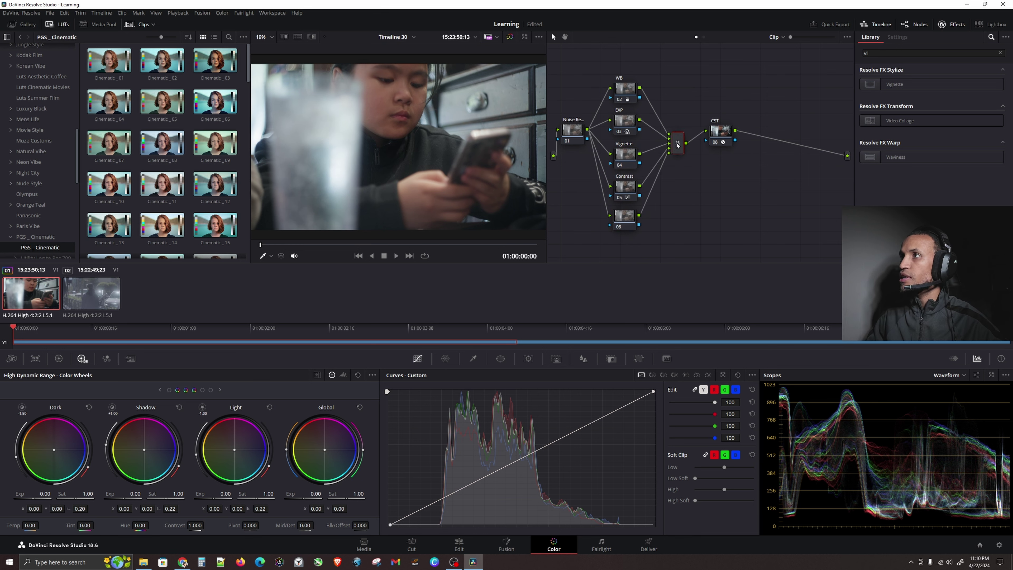
left_click_drag(576, 131, 569, 135)
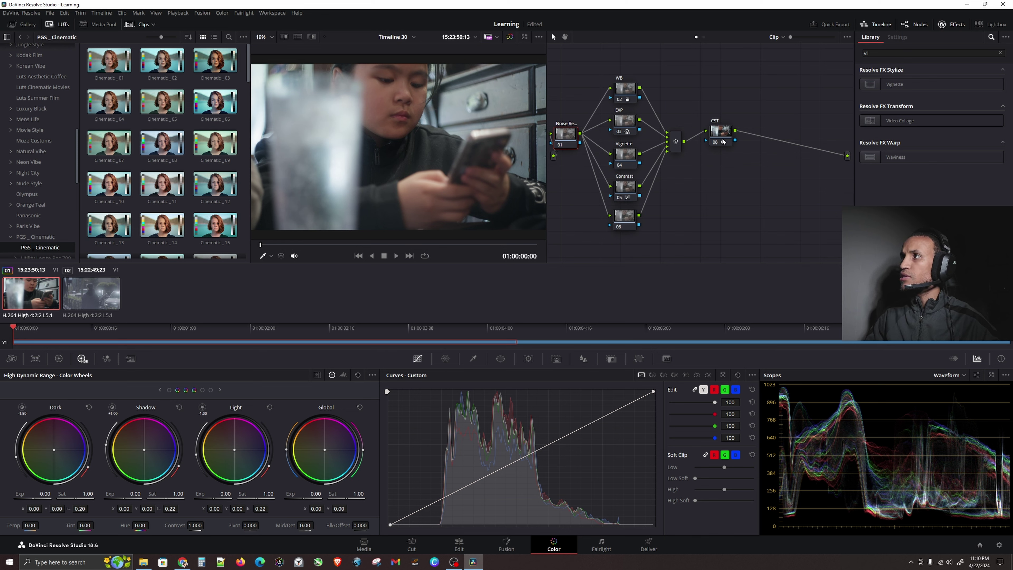
left_click_drag(724, 141, 722, 147)
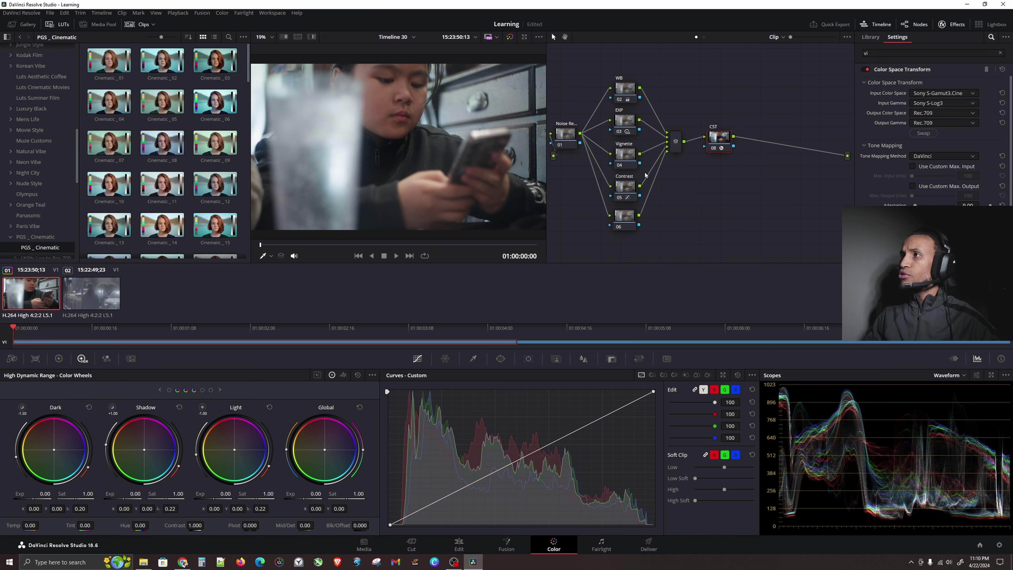
left_click(625, 220)
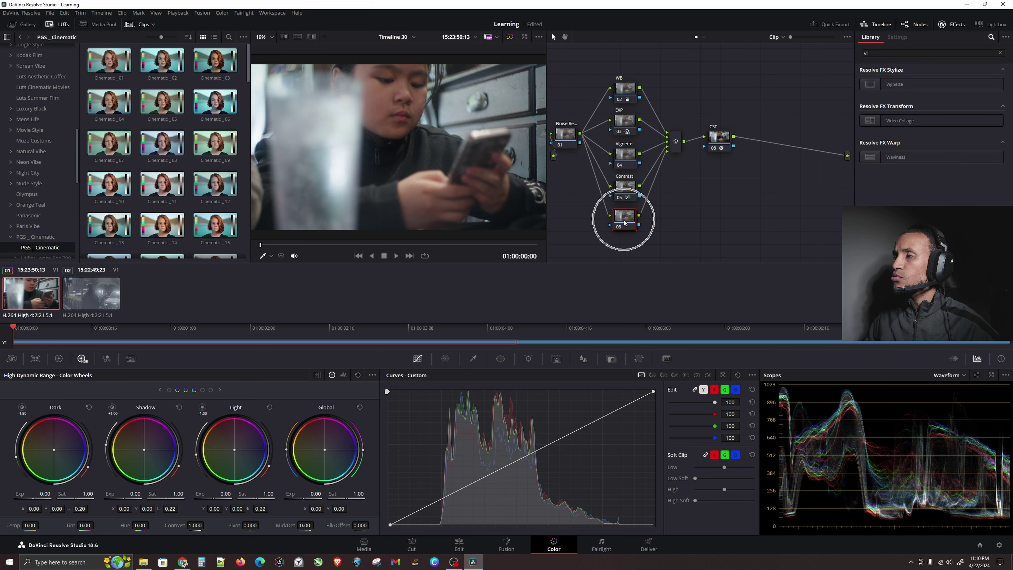
left_click_drag(623, 56, 636, 226)
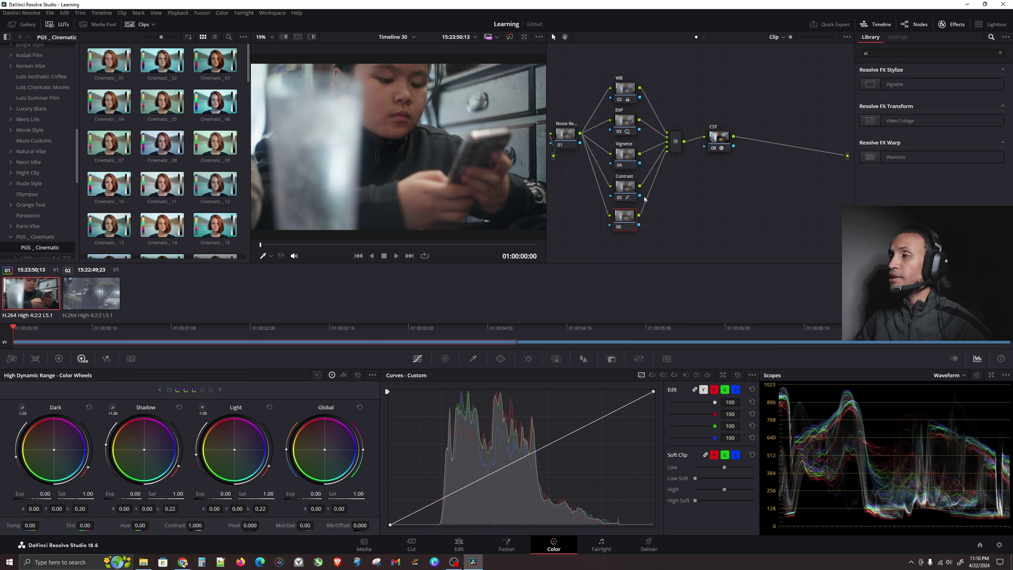
left_click_drag(623, 75, 628, 258)
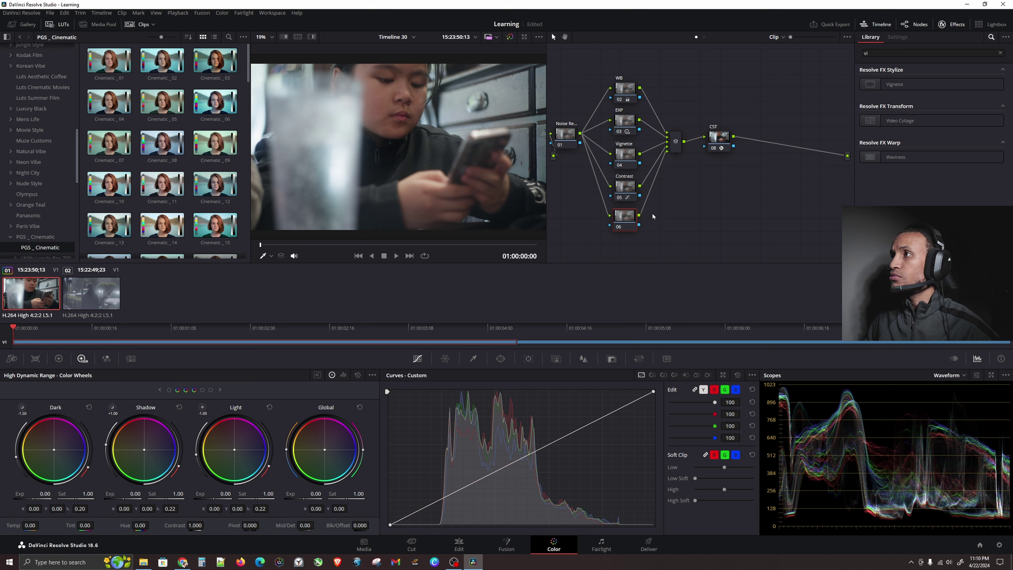
Step: Set the color space of the unlabeled parallel node 06 to HSV
left_click(625, 223)
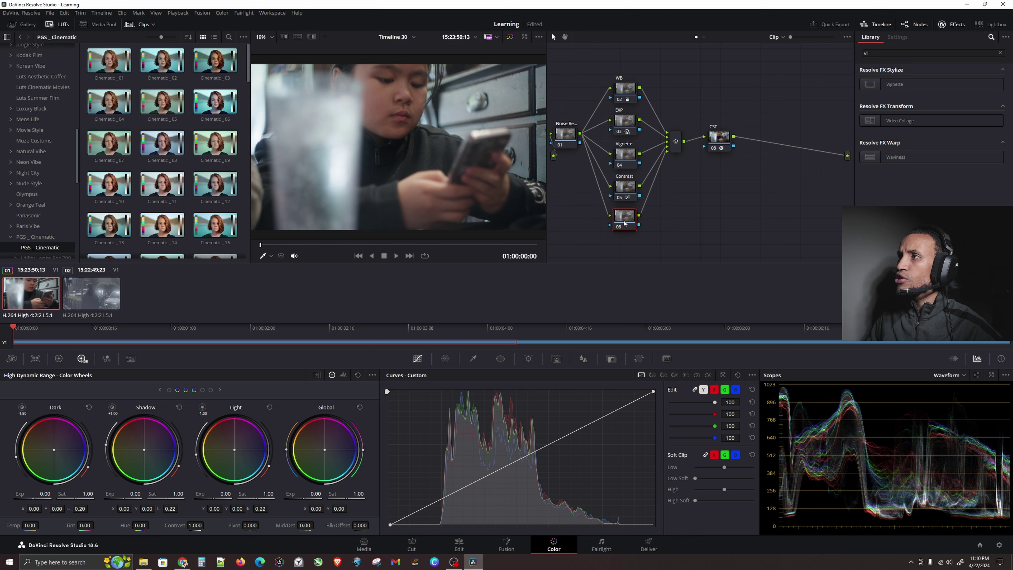
right_click(624, 223)
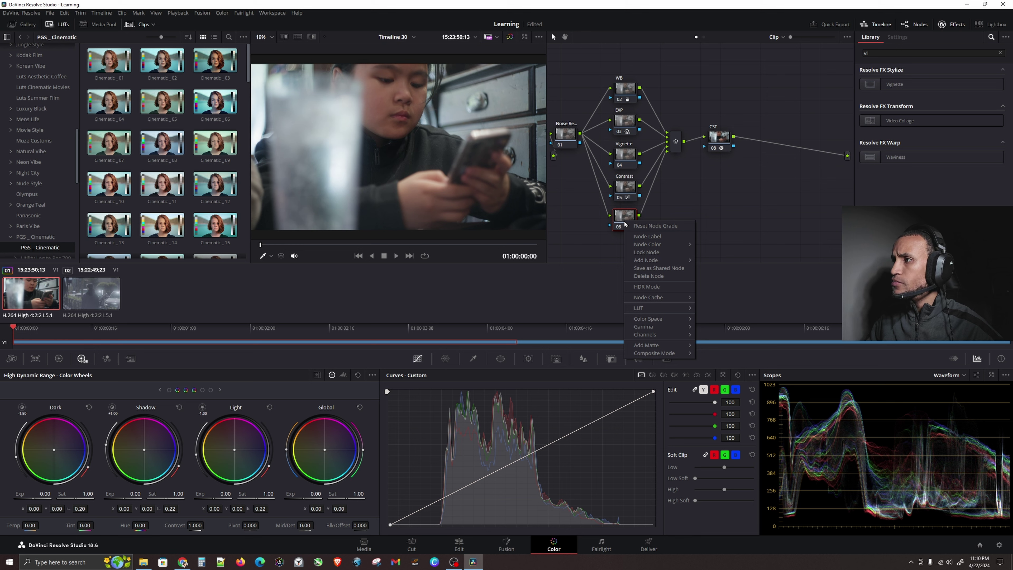
mouse_move(679, 319)
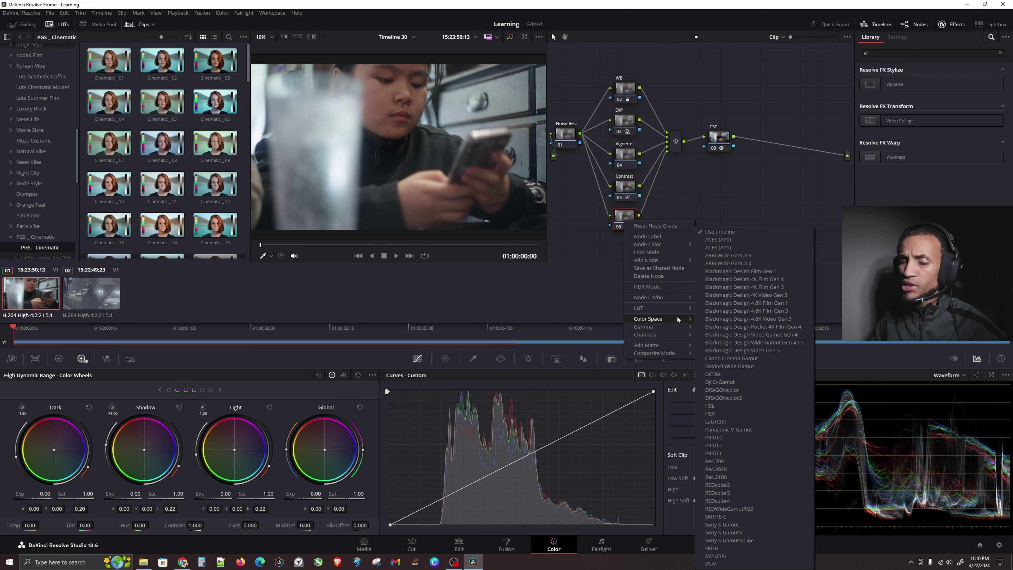
left_click(719, 412)
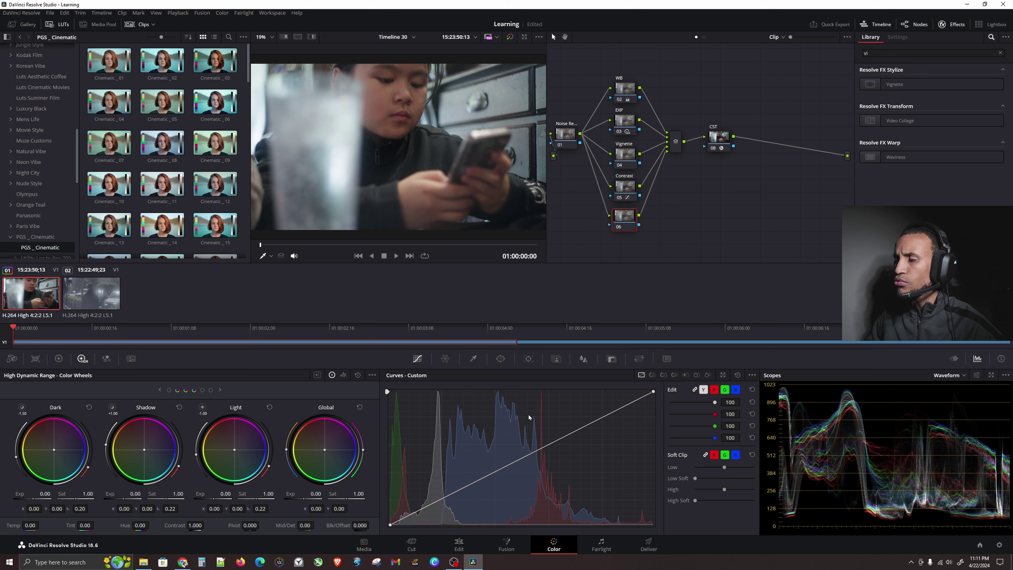
Step: Disable Channel 1 and Channel 3 on node 06, leaving only Channel 2 enabled
left_click_drag(625, 217, 628, 217)
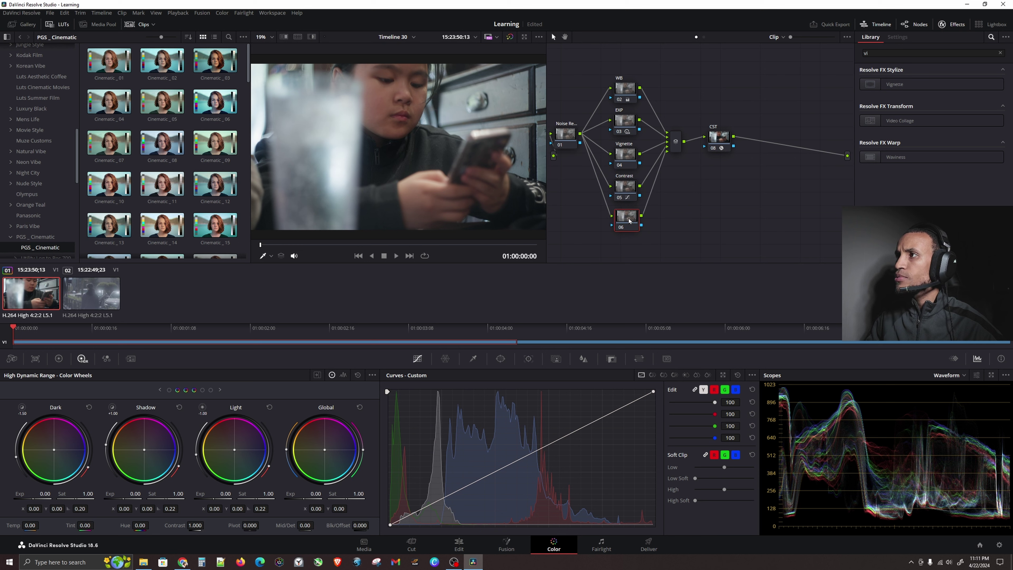
right_click(628, 217)
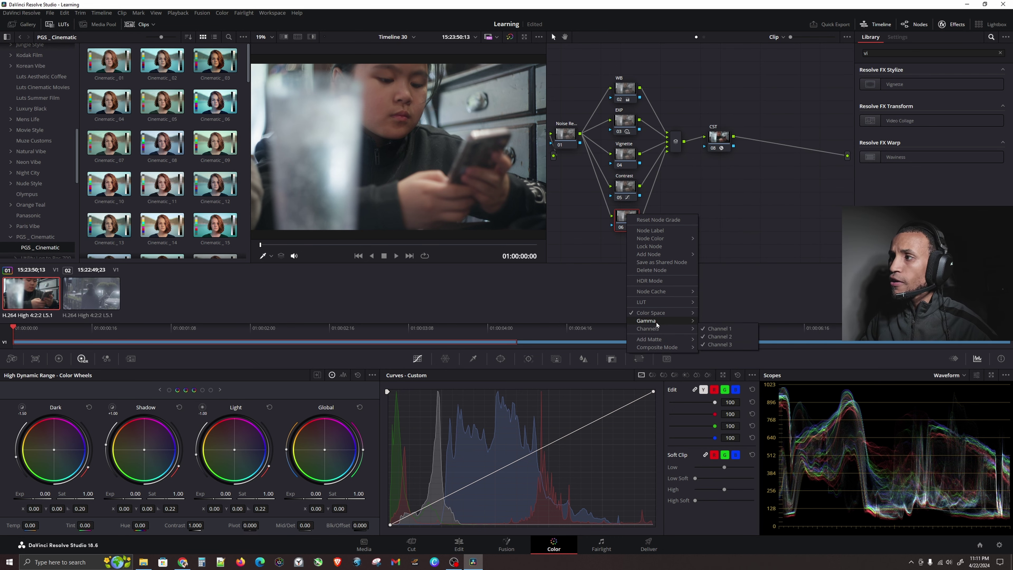
left_click(729, 330)
right_click(619, 229)
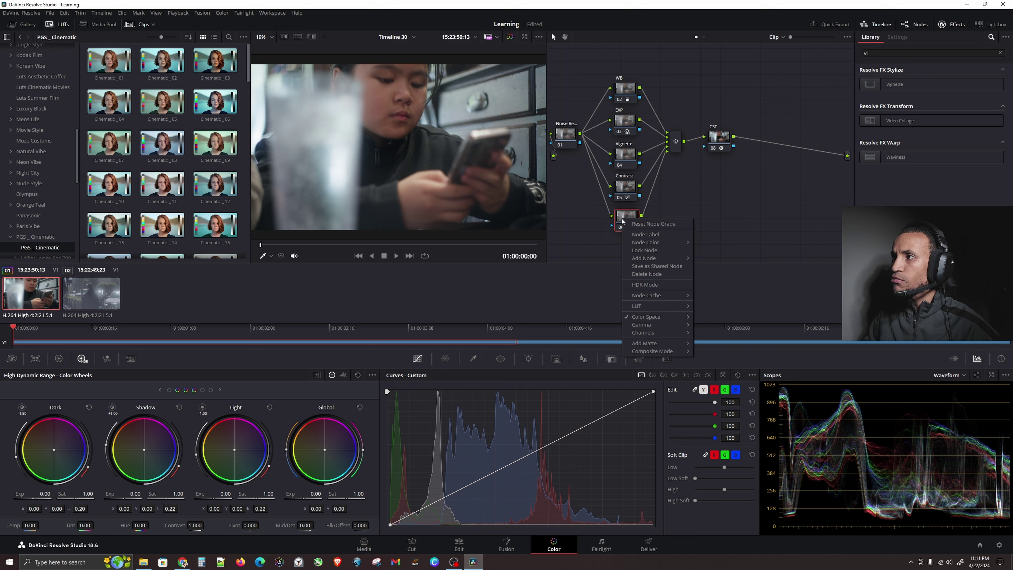
mouse_move(672, 329)
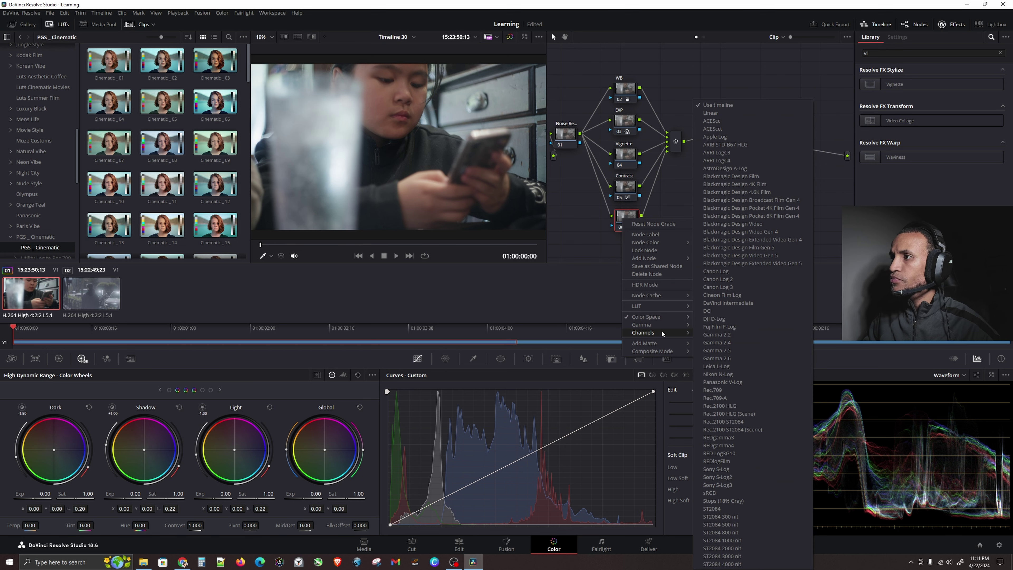
left_click(712, 351)
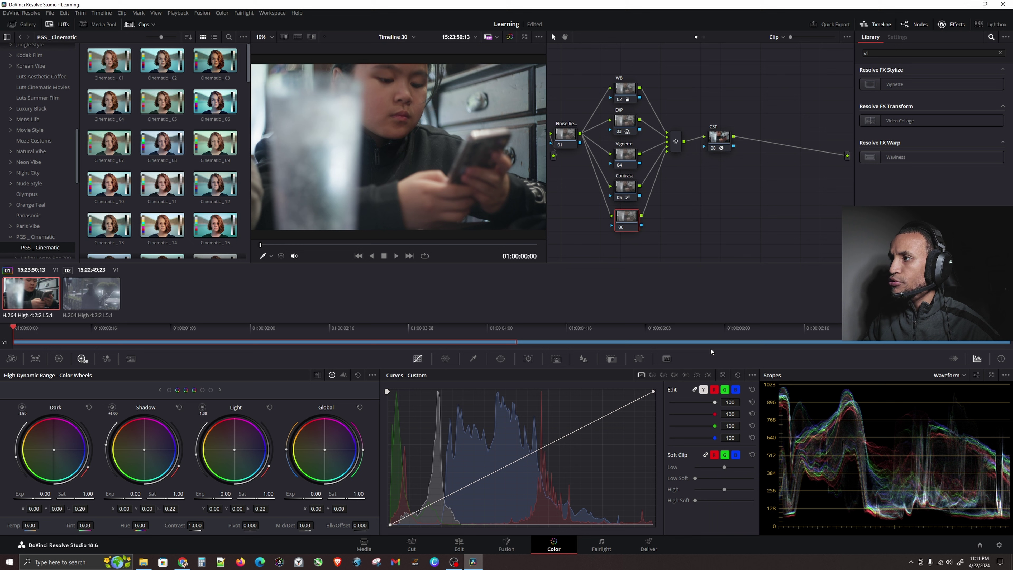
right_click(631, 221)
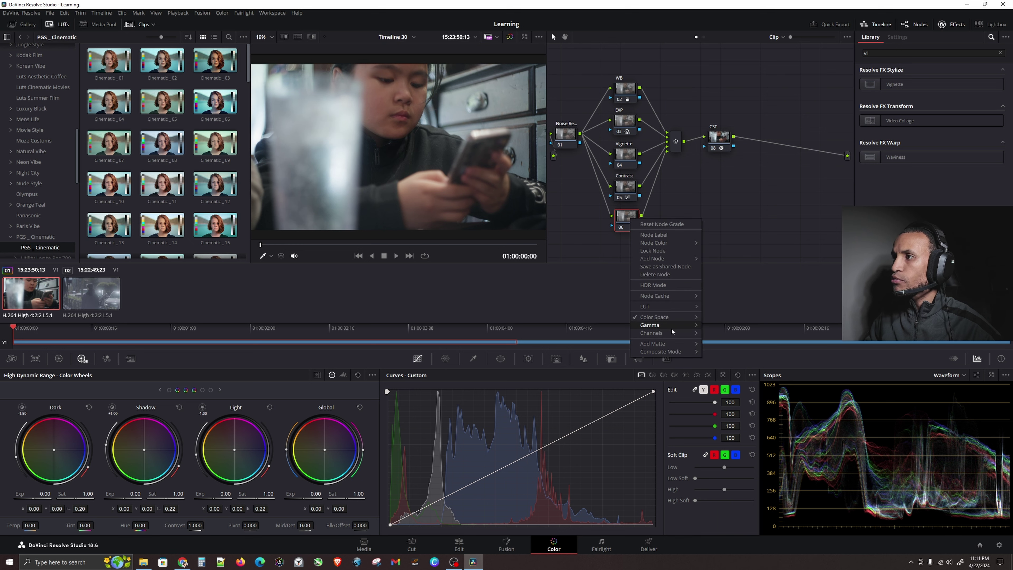
mouse_move(671, 332)
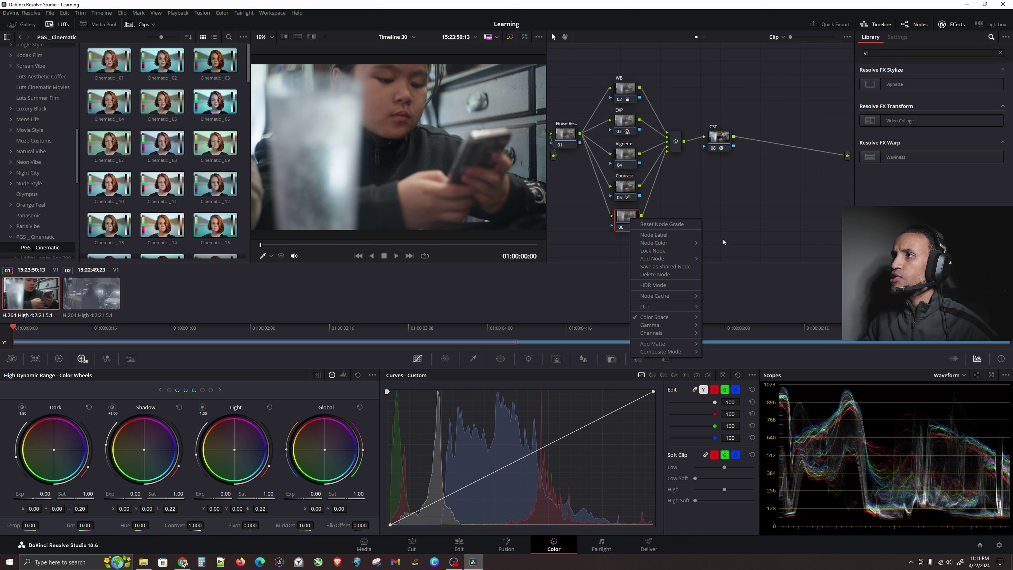
left_click(687, 231)
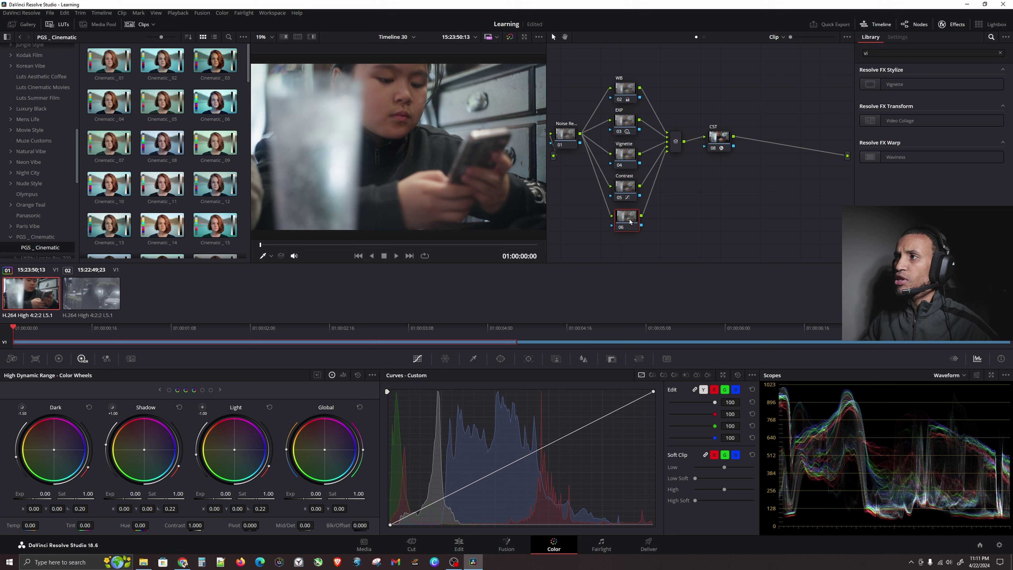
Step: Raise node 06's Gamma to 0.03 with the Primaries color wheels
left_click(59, 358)
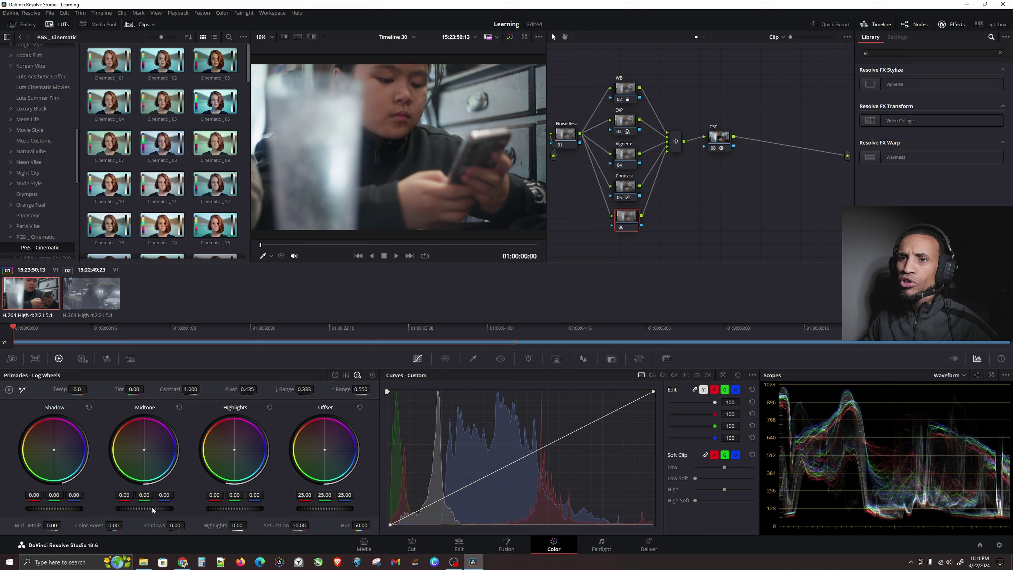
left_click(336, 375)
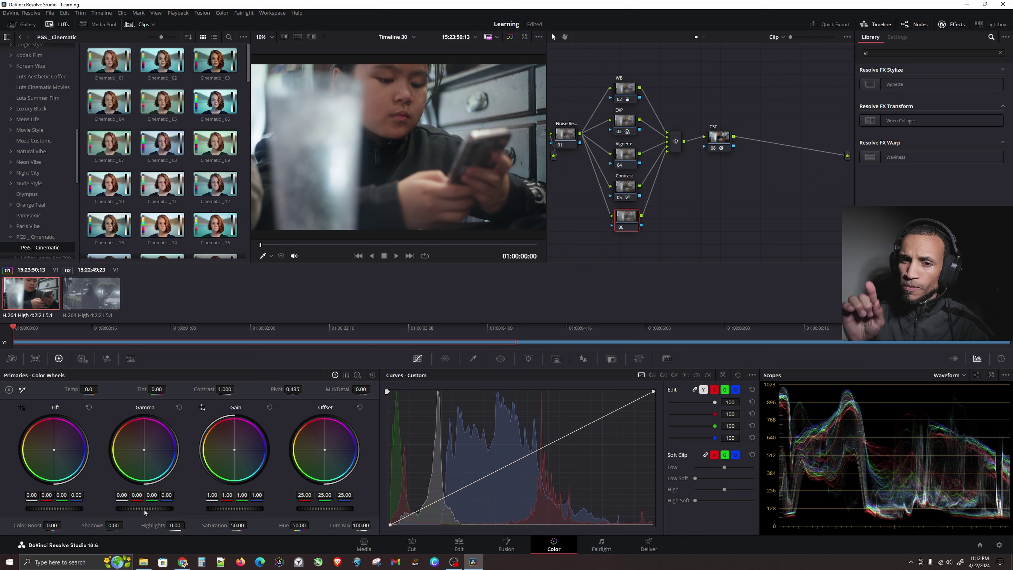
left_click(920, 420)
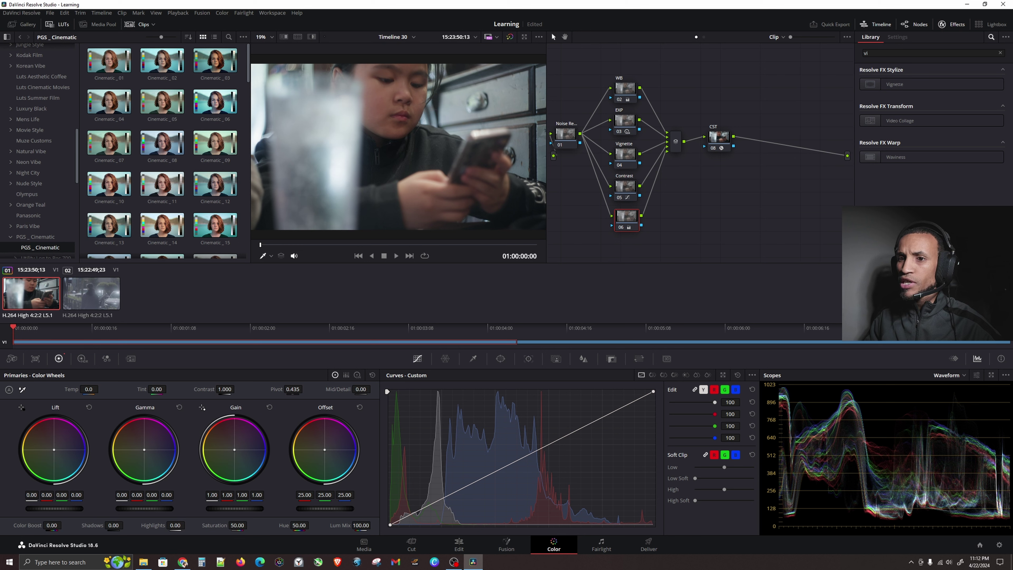
left_click_drag(144, 508, 146, 508)
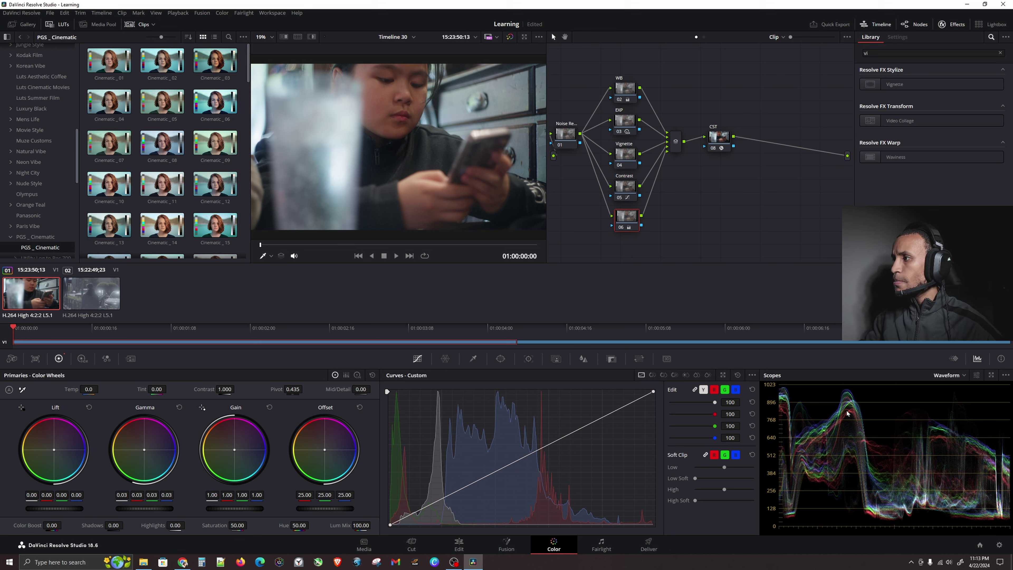
Step: Examine the waveform's peaks and midtones against the matching bright areas of the image in the viewer
left_click(936, 436)
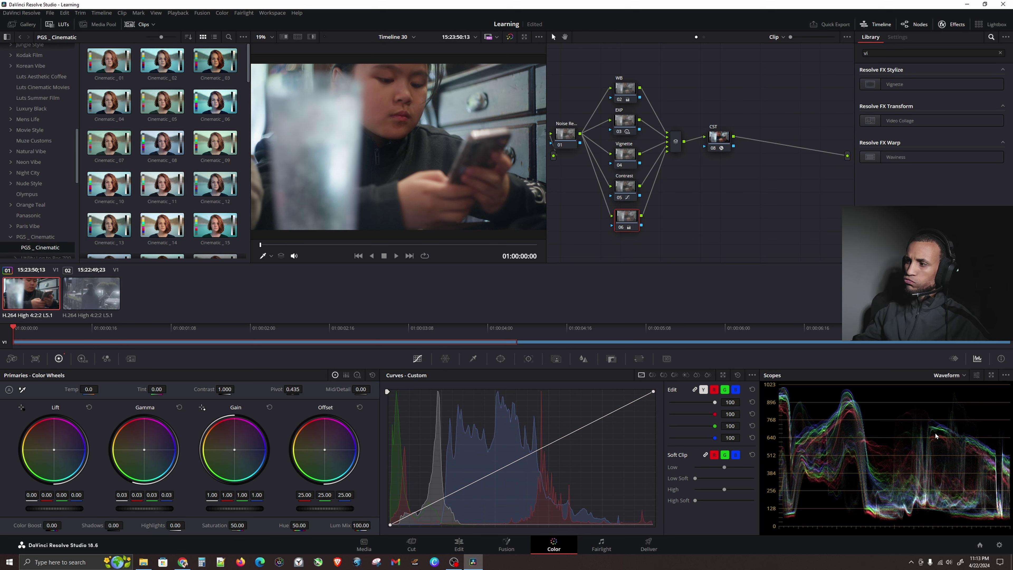
left_click(936, 436)
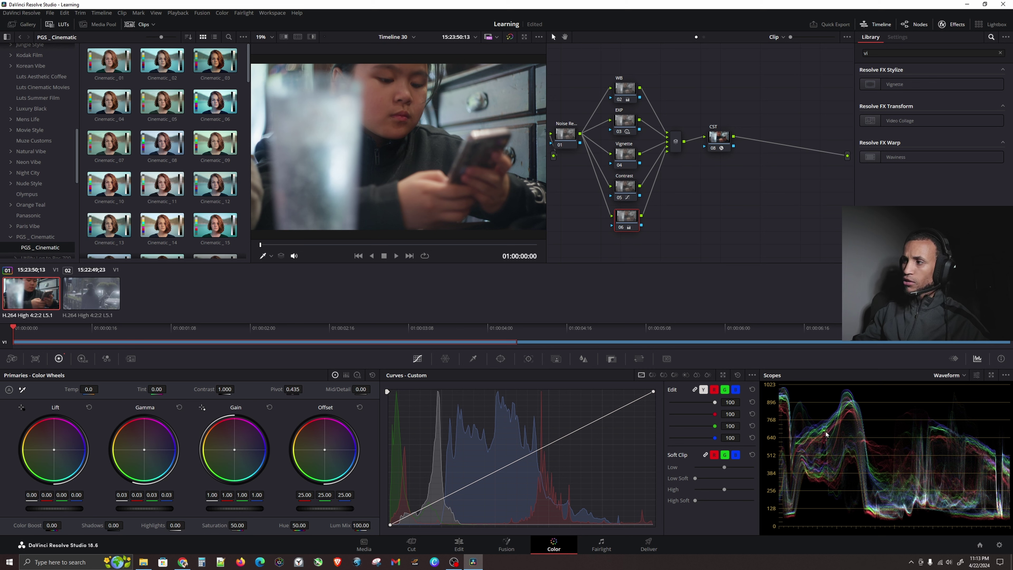
left_click(833, 427)
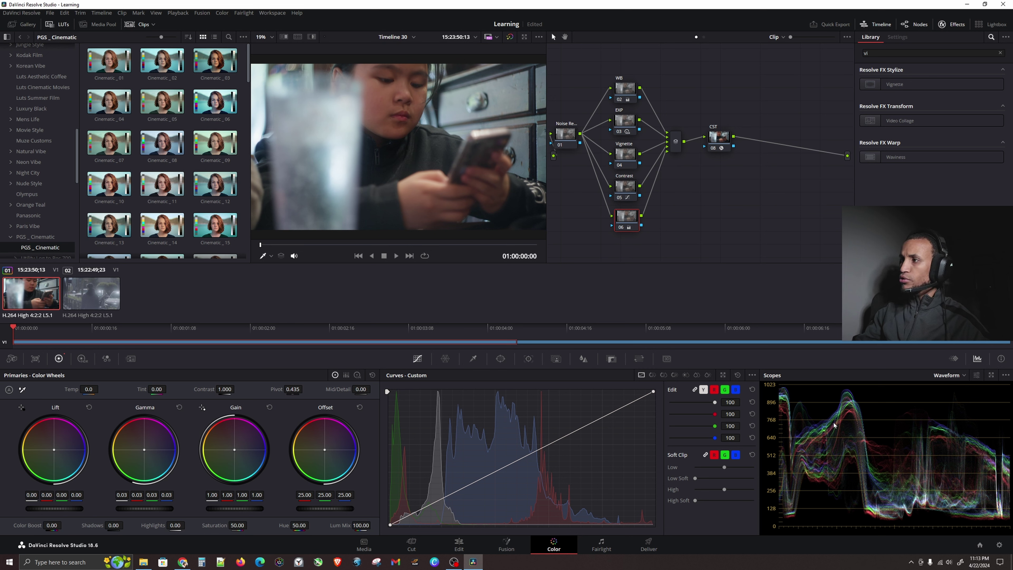
left_click(834, 431)
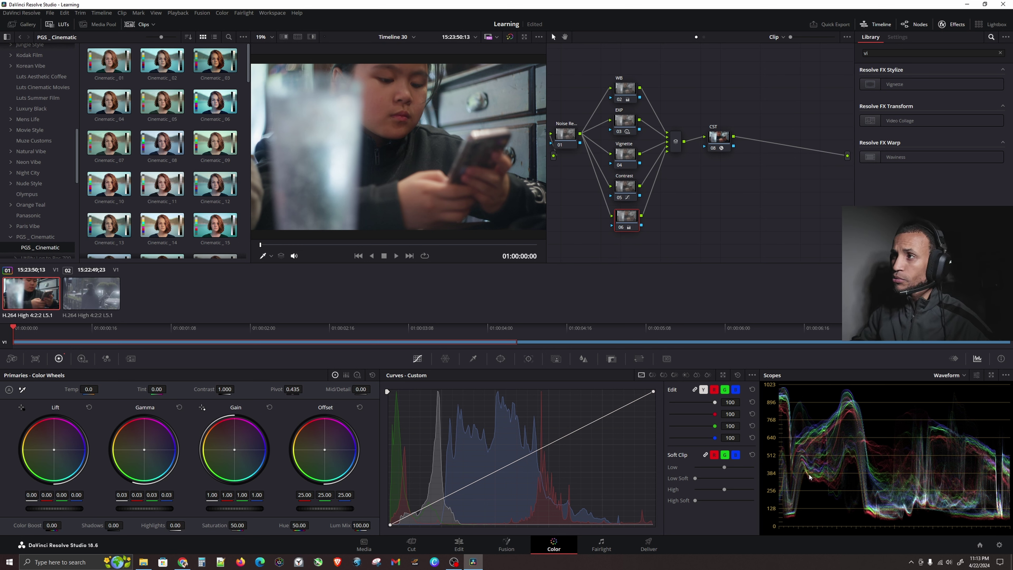
left_click(345, 82)
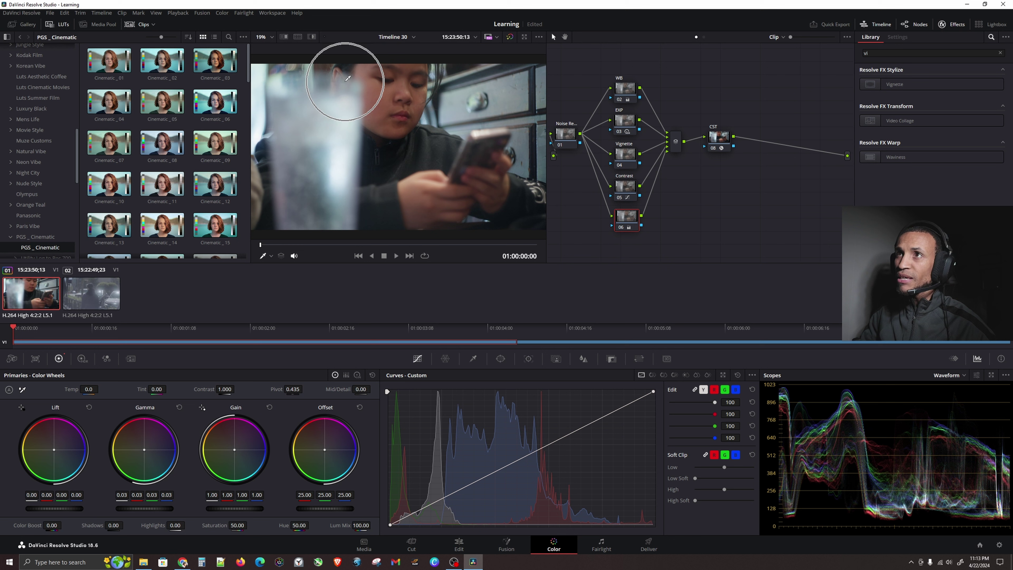
left_click(294, 63)
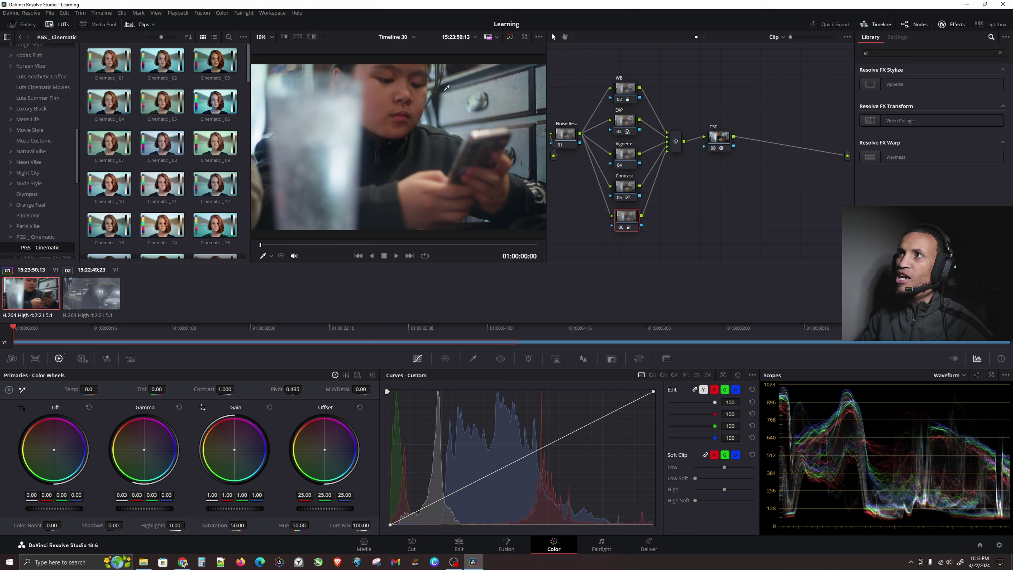
left_click(419, 90)
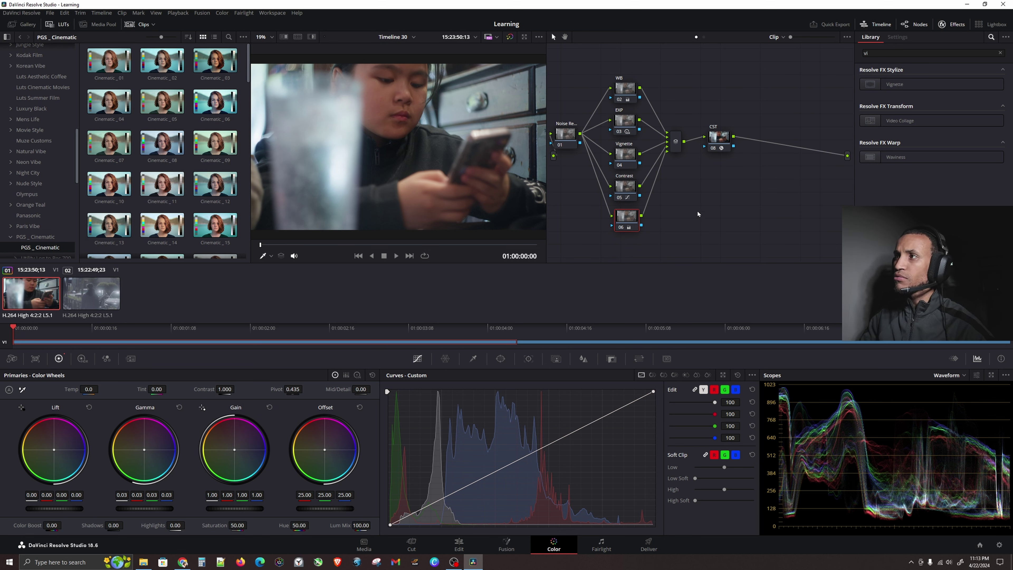
Step: Align node 06 under the Contrast node and shift the parallel mixer slightly toward CST
left_click_drag(634, 219, 632, 218)
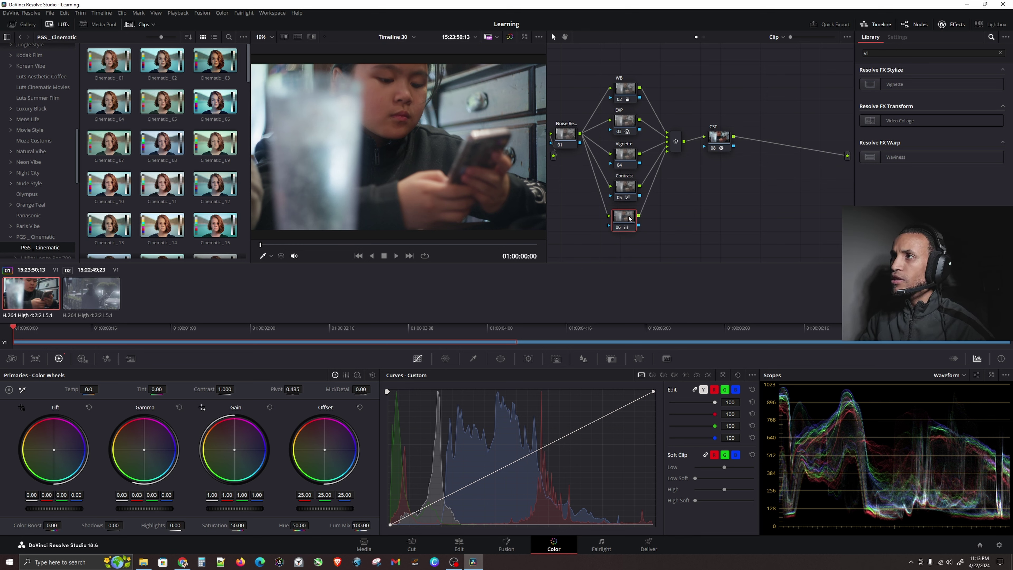
left_click(675, 140)
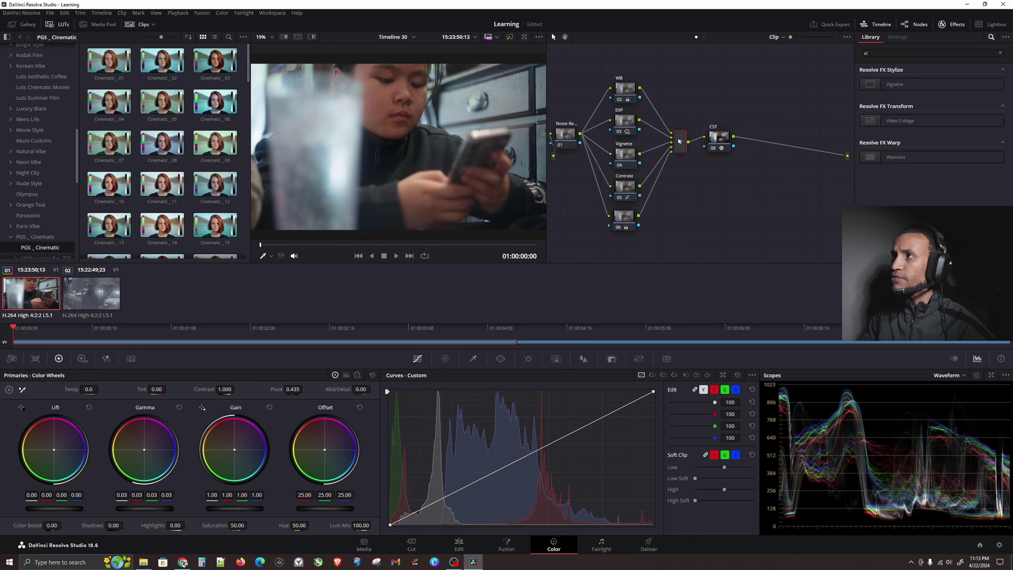
left_click(428, 88)
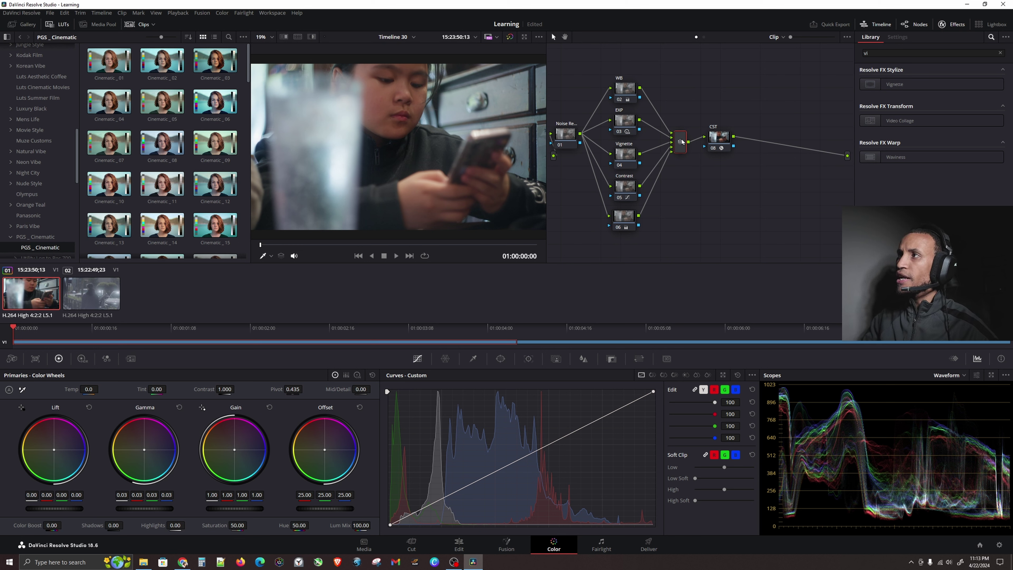
Step: Toggle node 06 off and on repeatedly to compare the image with and without its adjustment
left_click(626, 224)
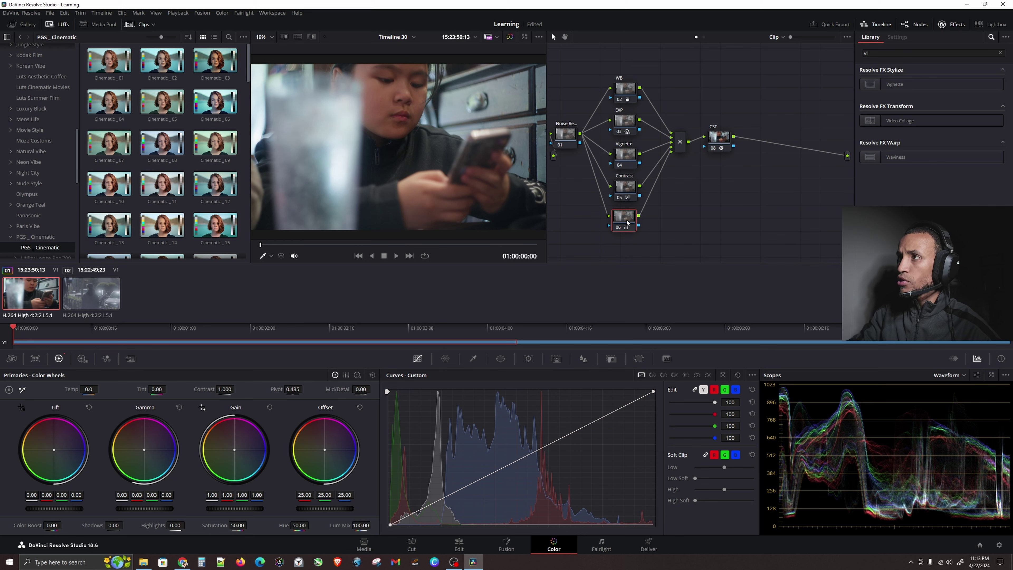
left_click(624, 222)
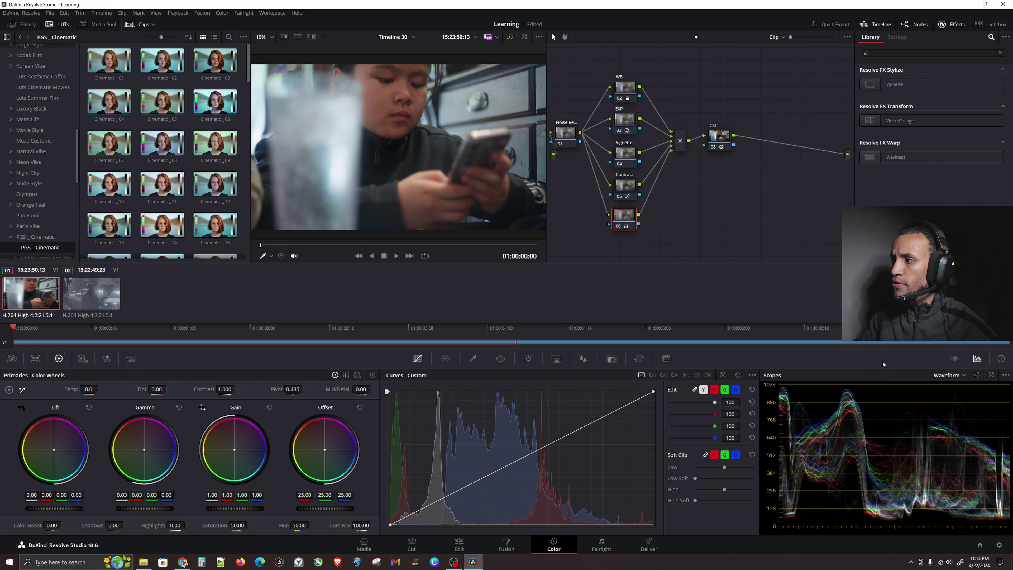
left_click(898, 441)
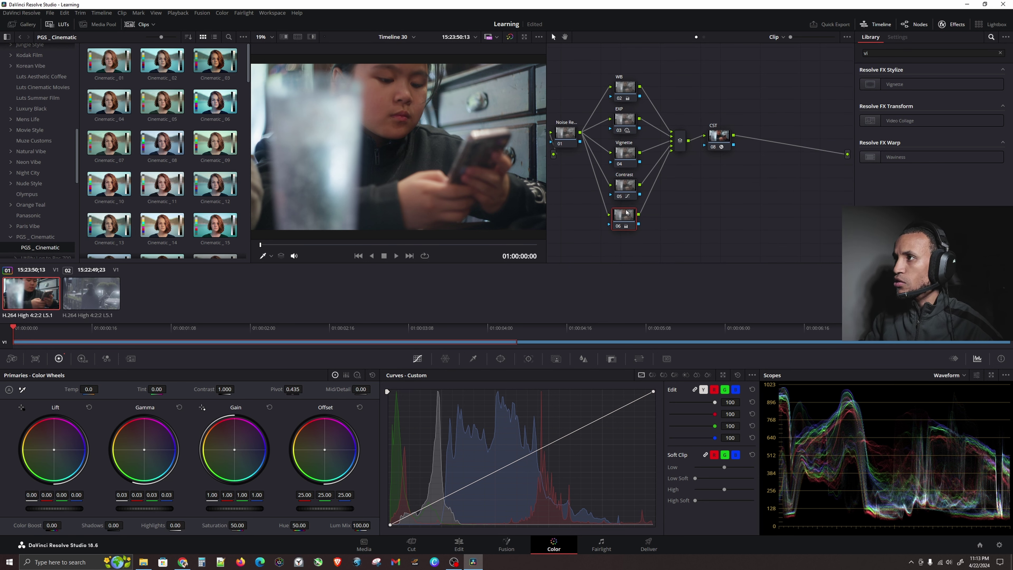
key("ctrl+d")
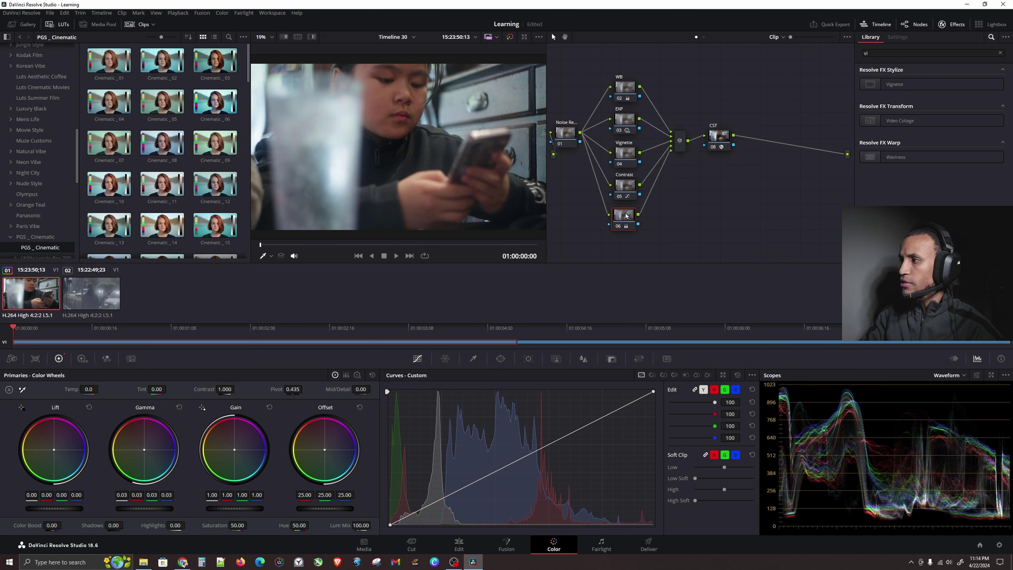
key("ctrl+d")
key("ctrl+d")
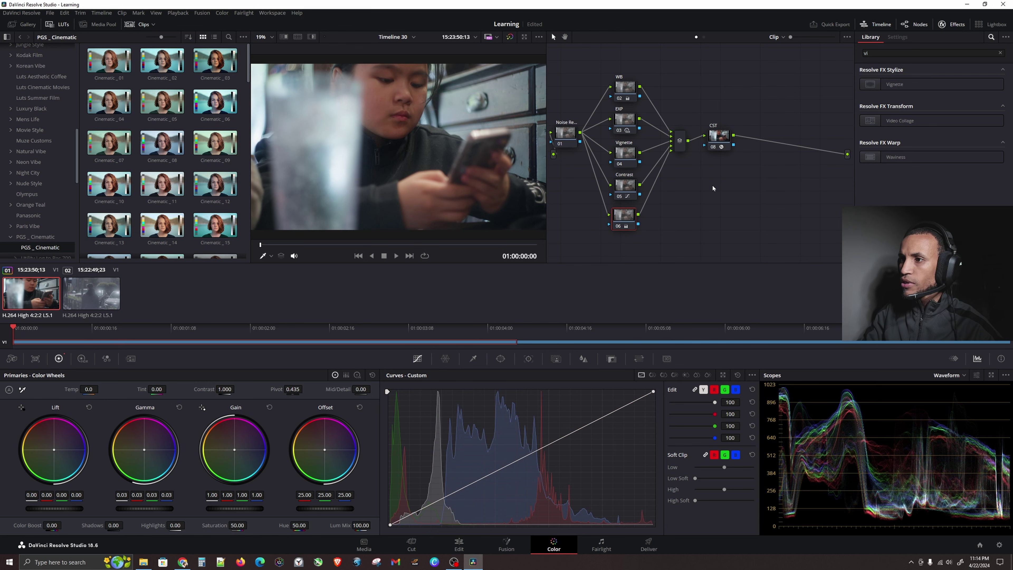
key("ctrl+d")
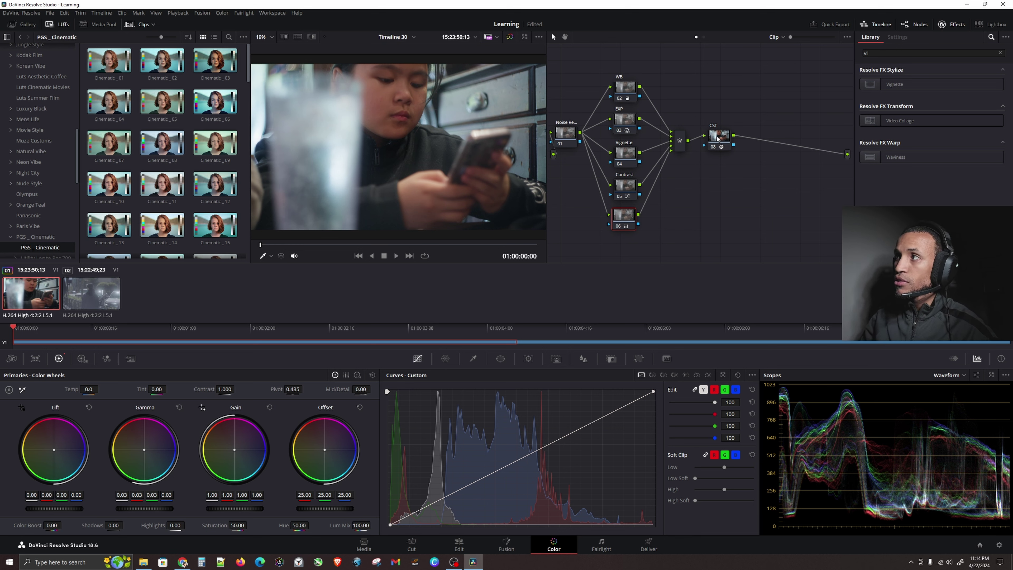
Step: Move the CST node farther from the parallel mixer and set node 06's Gamma to 0.02
left_click_drag(717, 138, 724, 136)
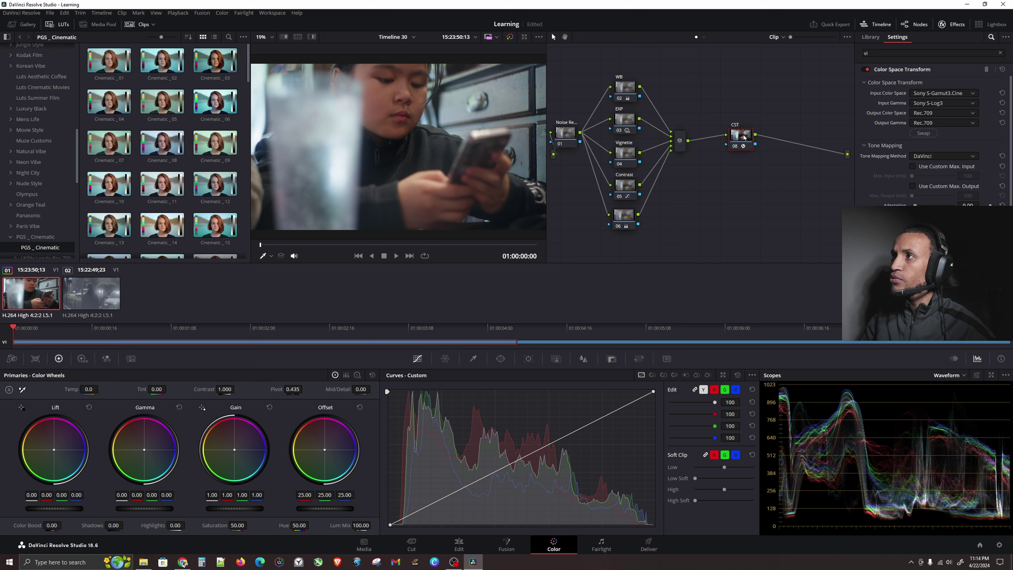
left_click_drag(731, 138, 742, 142)
left_click(624, 216)
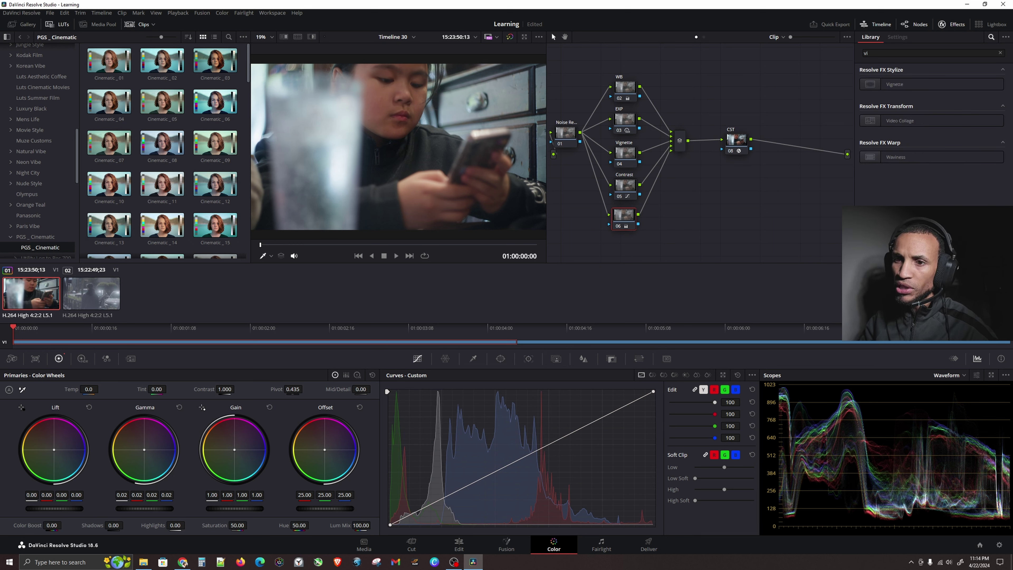
left_click(141, 510)
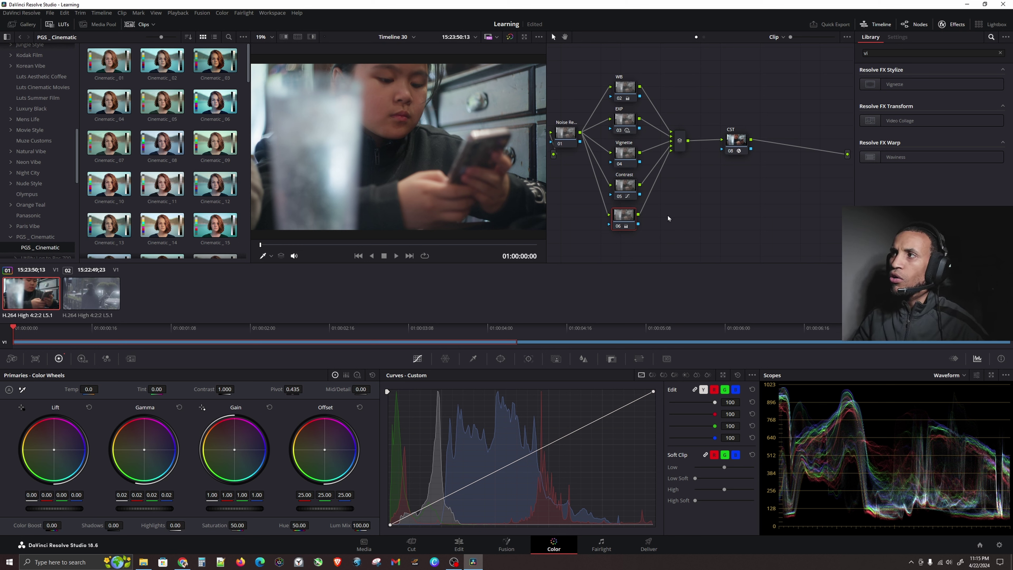
Step: Label node 06 as HSV and move it slightly farther below the Contrast node
right_click(624, 221)
left_click(660, 238)
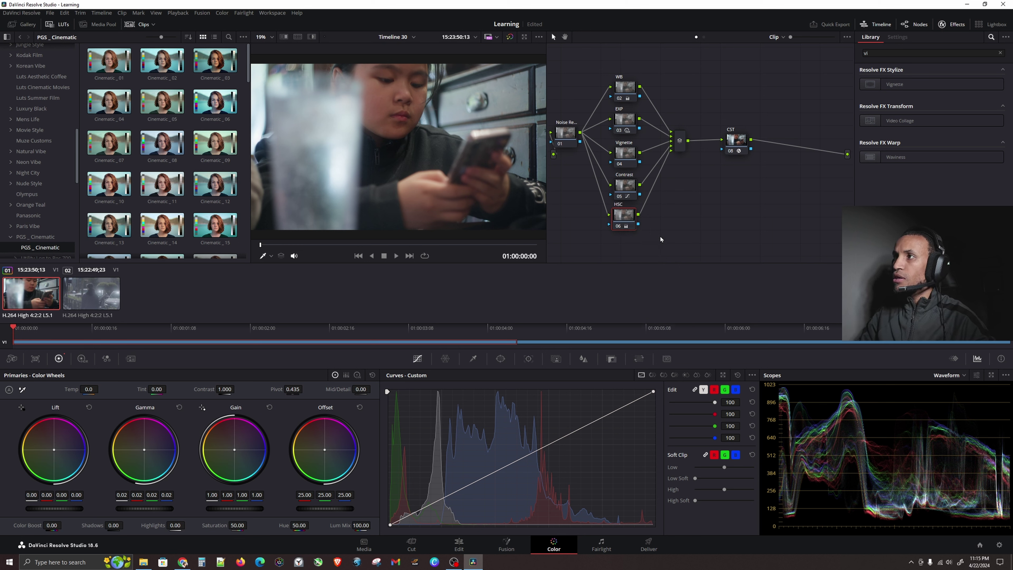
right_click(630, 218)
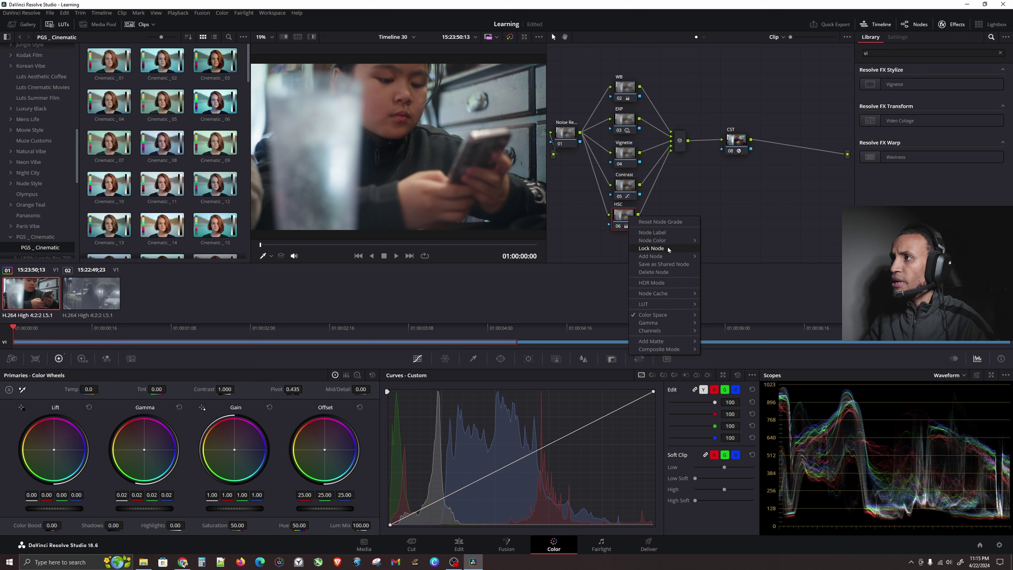
left_click(663, 232)
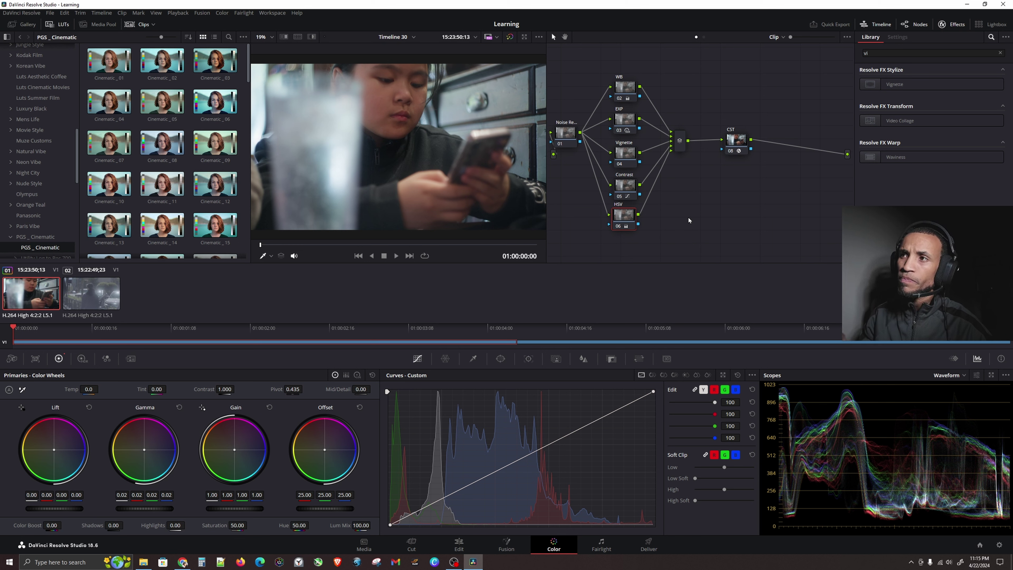
left_click_drag(623, 219, 625, 224)
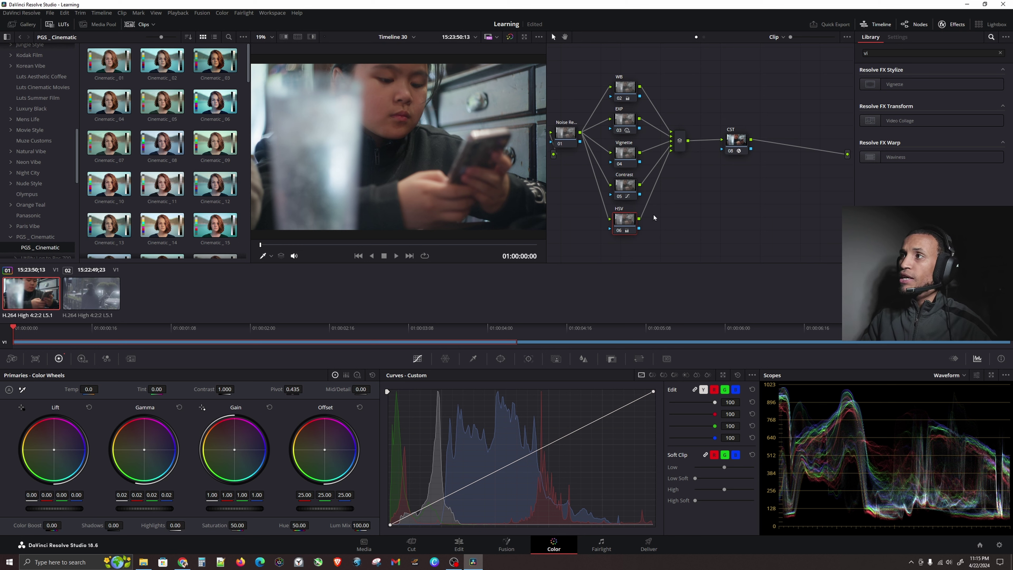
left_click(628, 222)
left_click(627, 222)
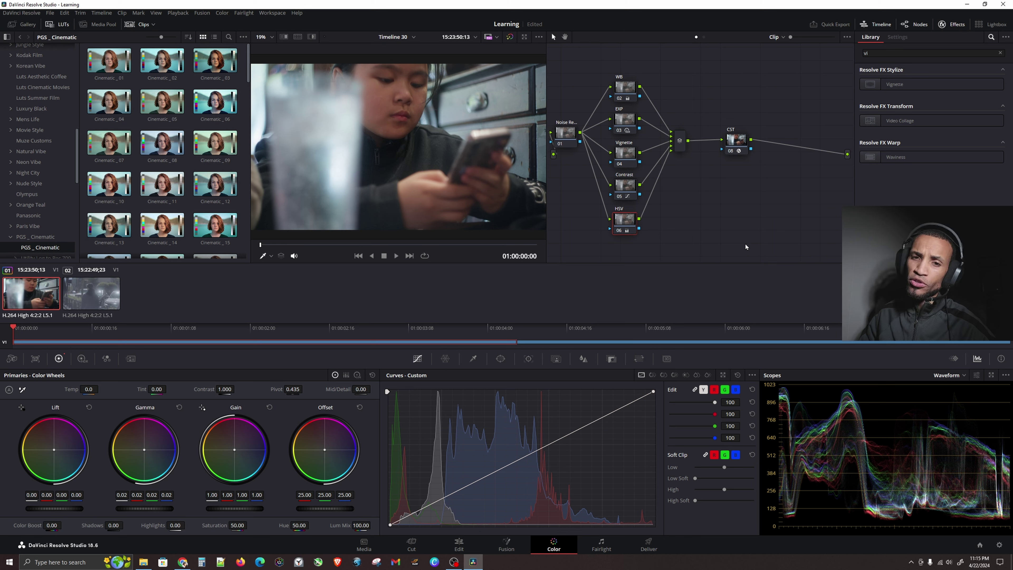
Step: Move the CST node toward the output and add a serial node between the parallel mixer and CST
left_click_drag(738, 144, 793, 140)
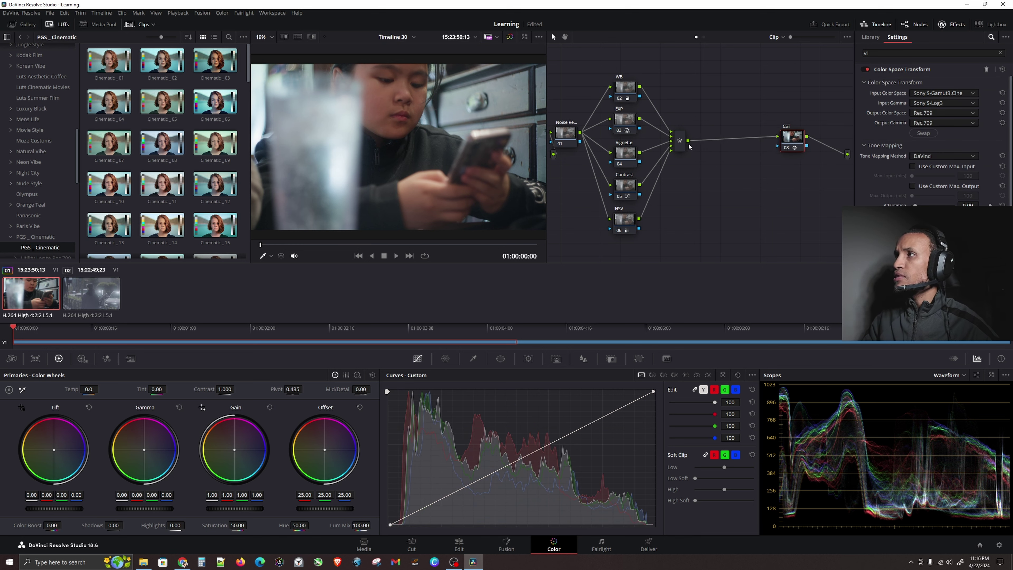
left_click(681, 143)
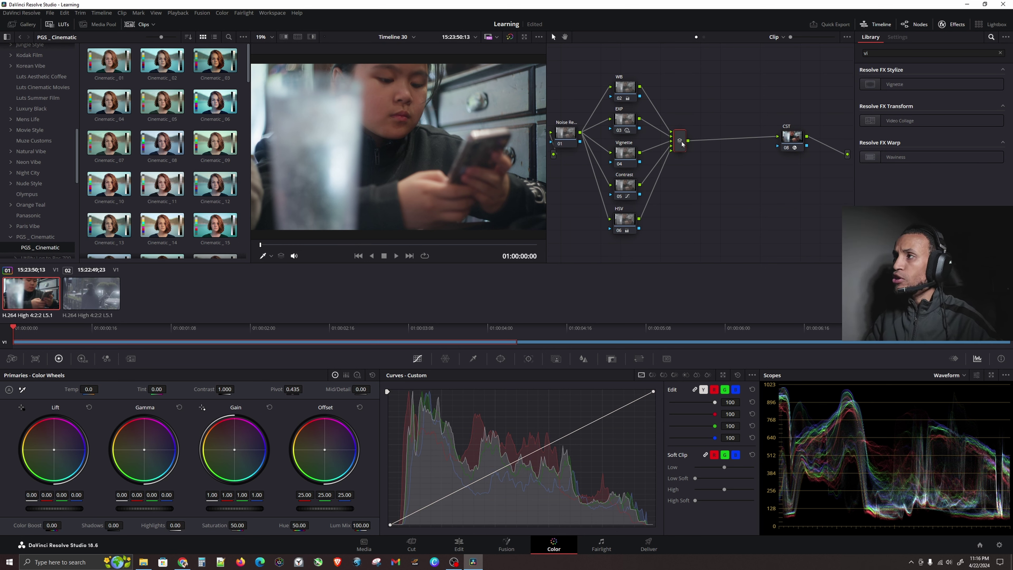
key("alt+s")
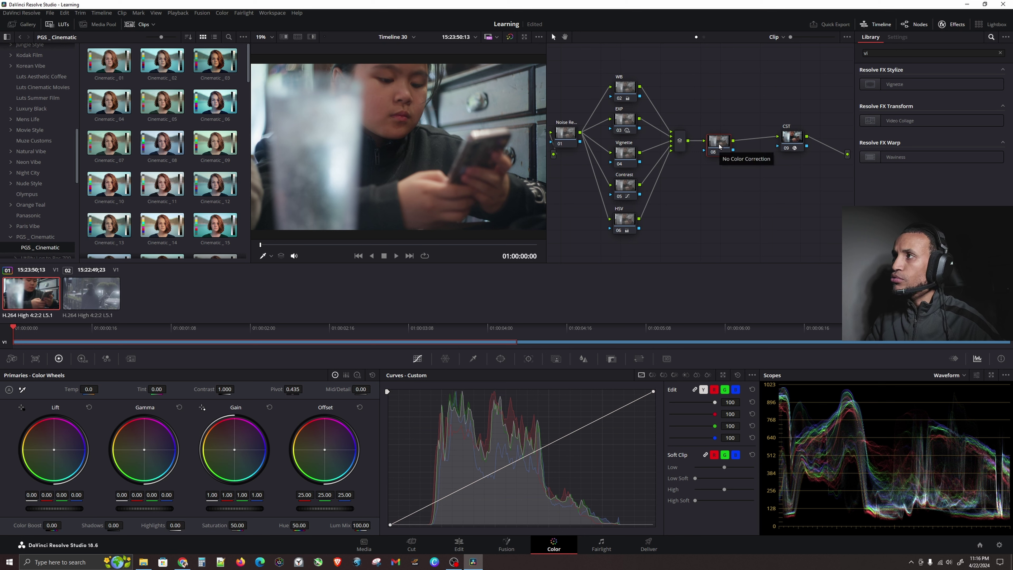
left_click(680, 140)
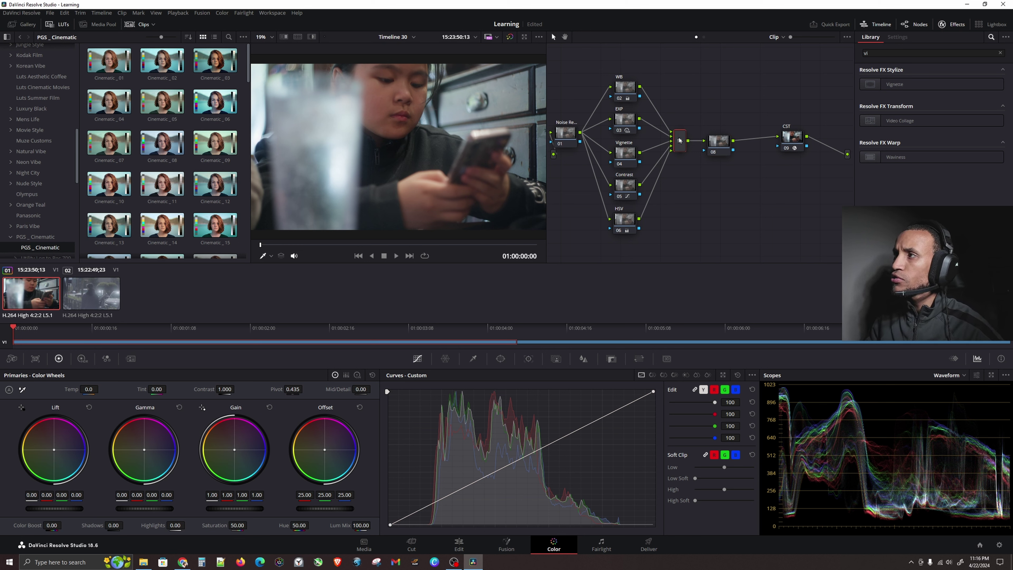
Step: Add a layer node to node 08 and spread the two nodes apart vertically, keeping node 08 above node 09
left_click(722, 144)
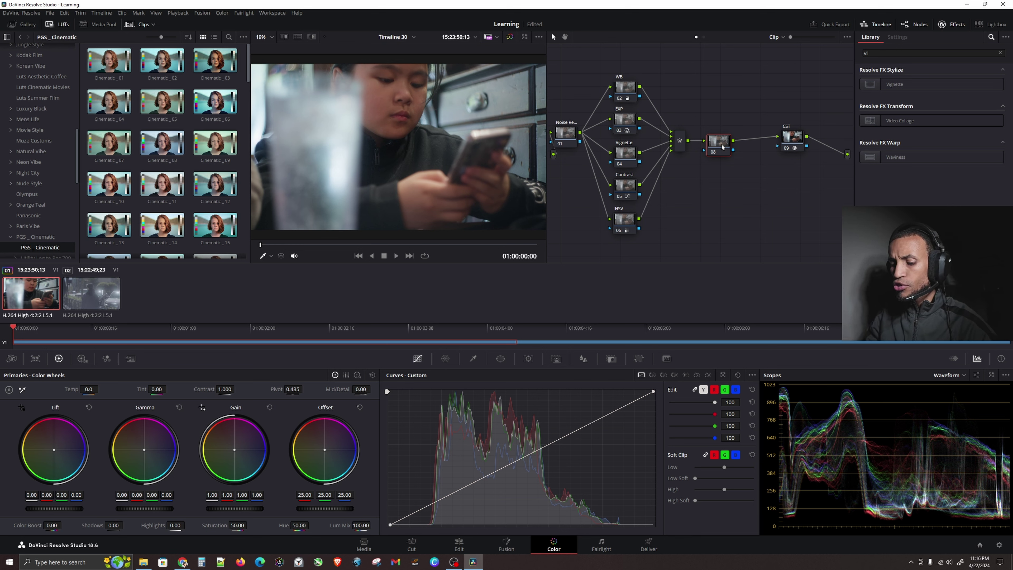
right_click(723, 147)
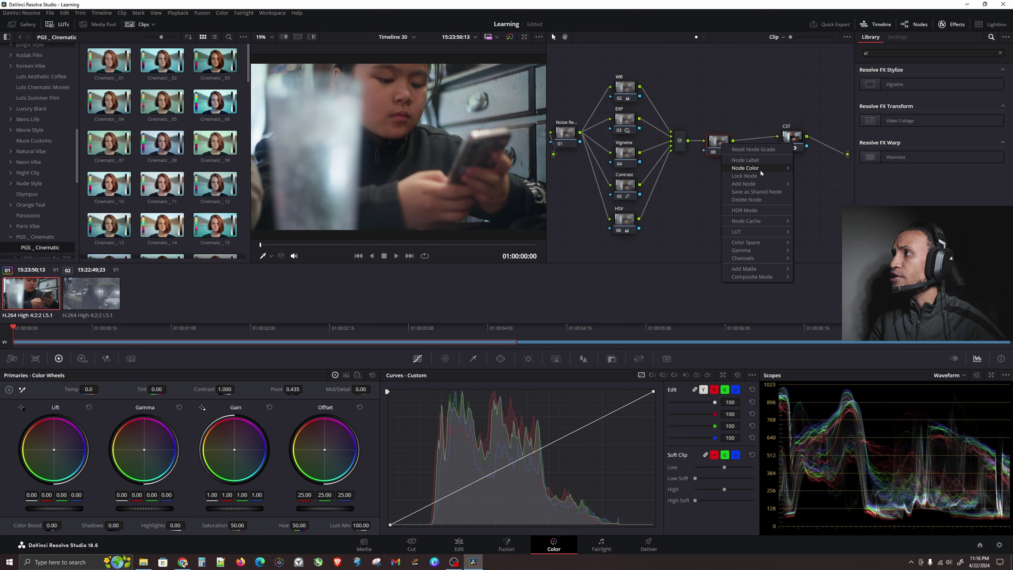
mouse_move(760, 186)
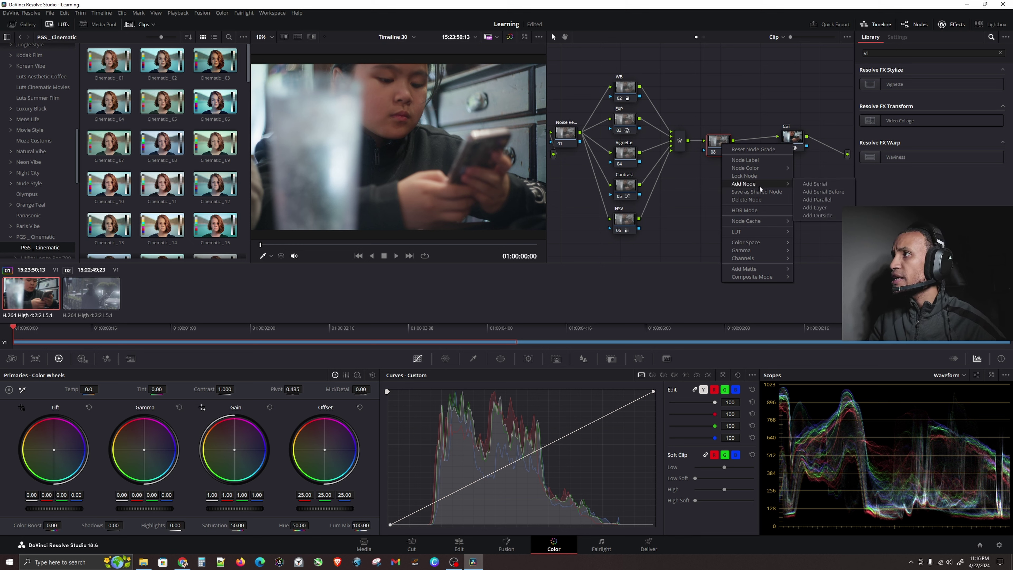
left_click(823, 208)
left_click_drag(717, 149, 721, 126)
left_click_drag(720, 177, 720, 171)
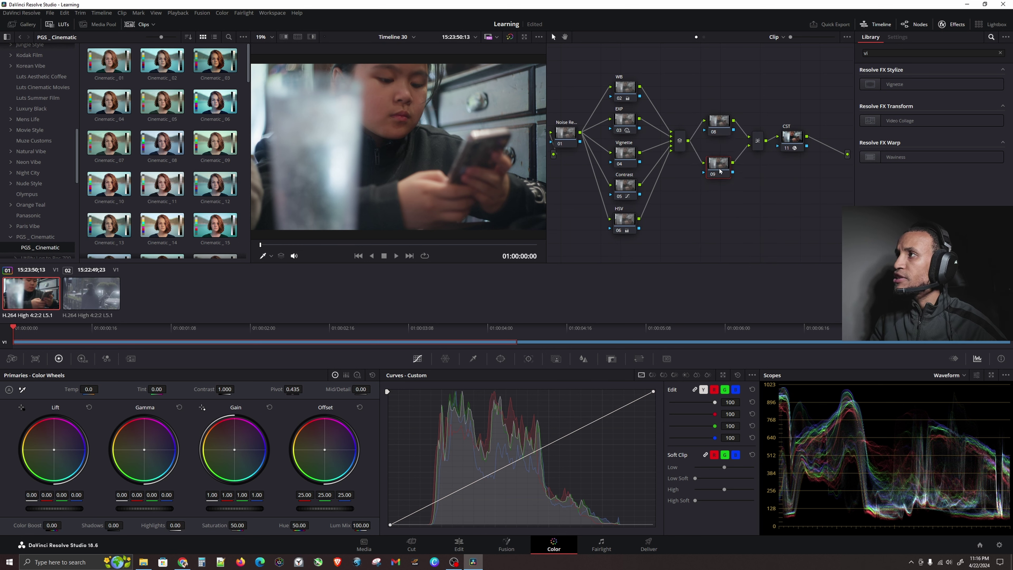
left_click(725, 125)
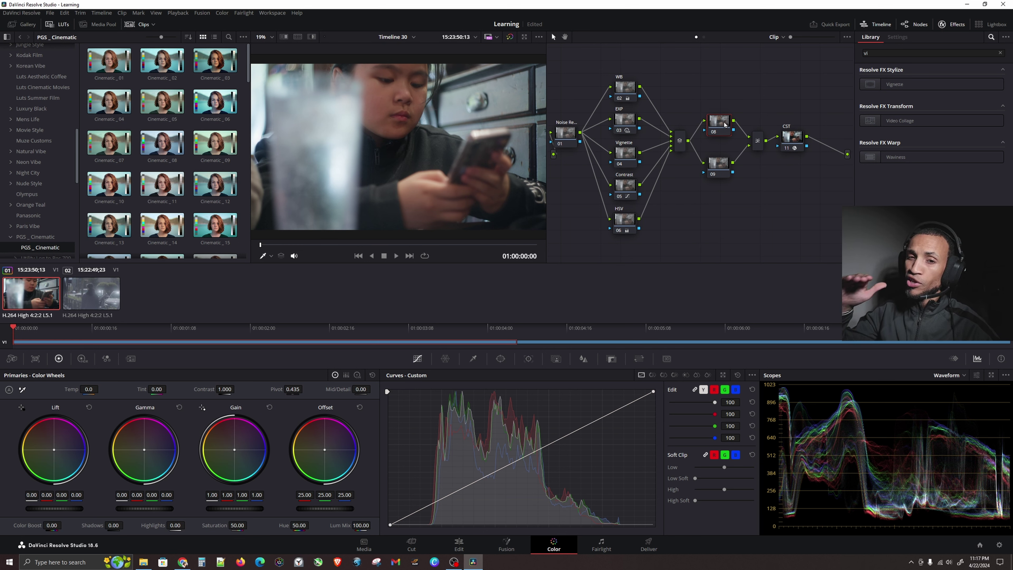
left_click(719, 166)
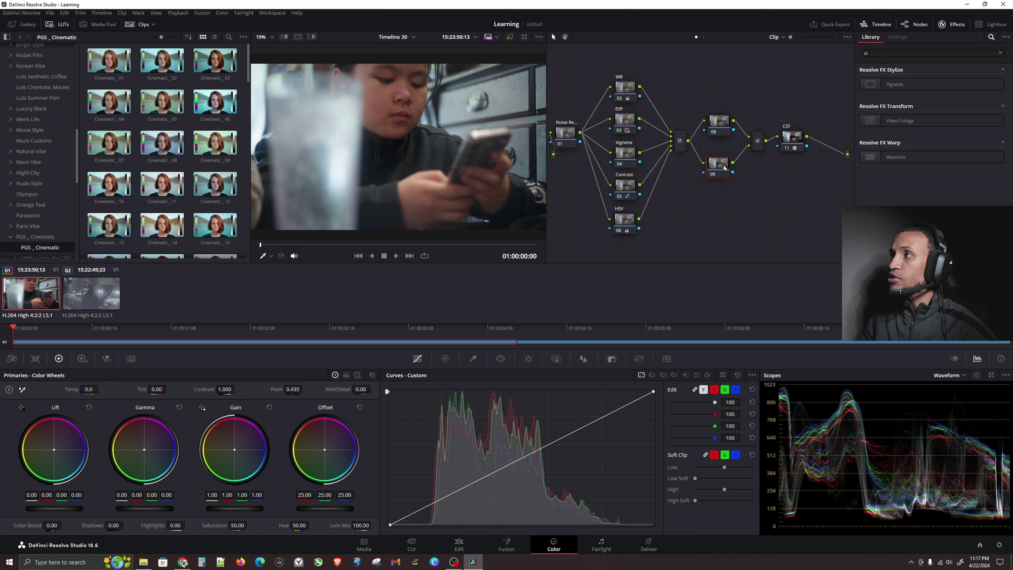
left_click(724, 167)
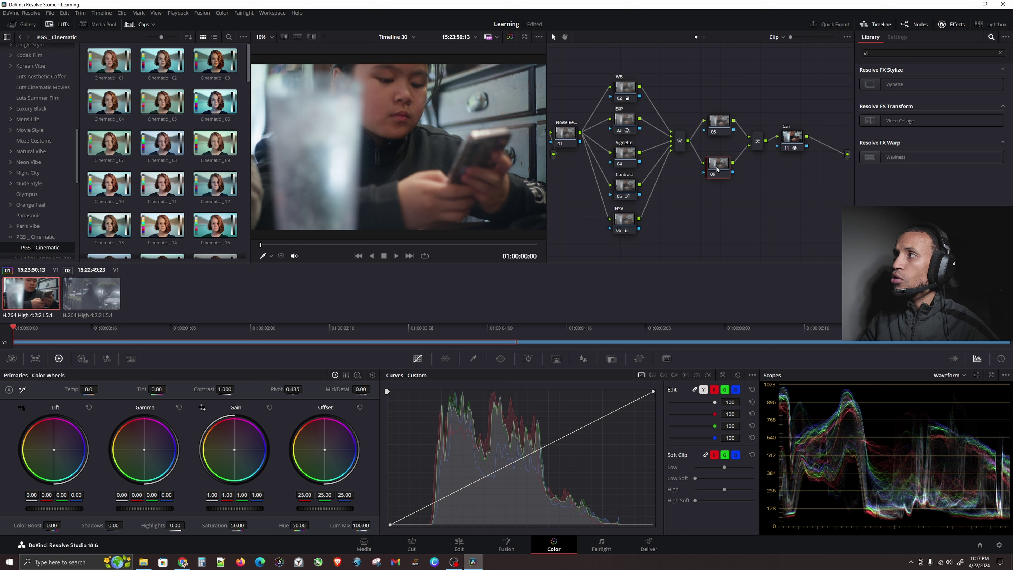
left_click(723, 120)
left_click(722, 120)
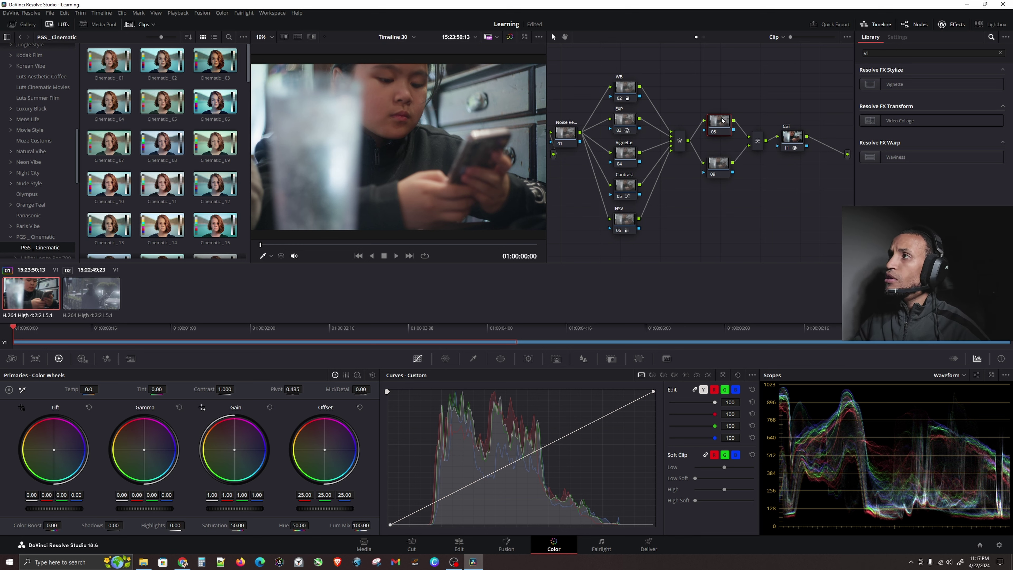
Step: Clear the effects library search and keep node 09 selected
left_click(719, 168)
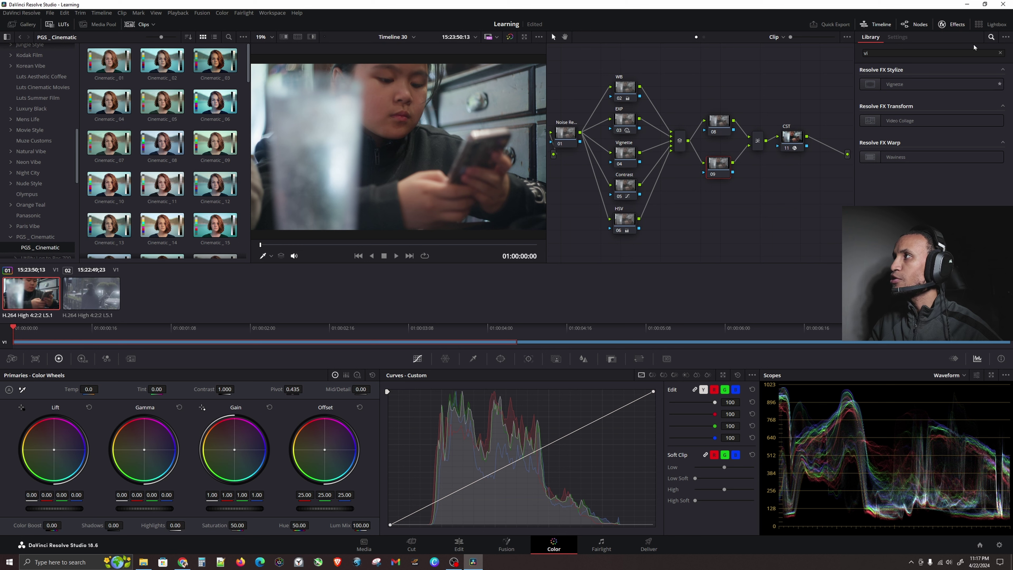
left_click(1001, 53)
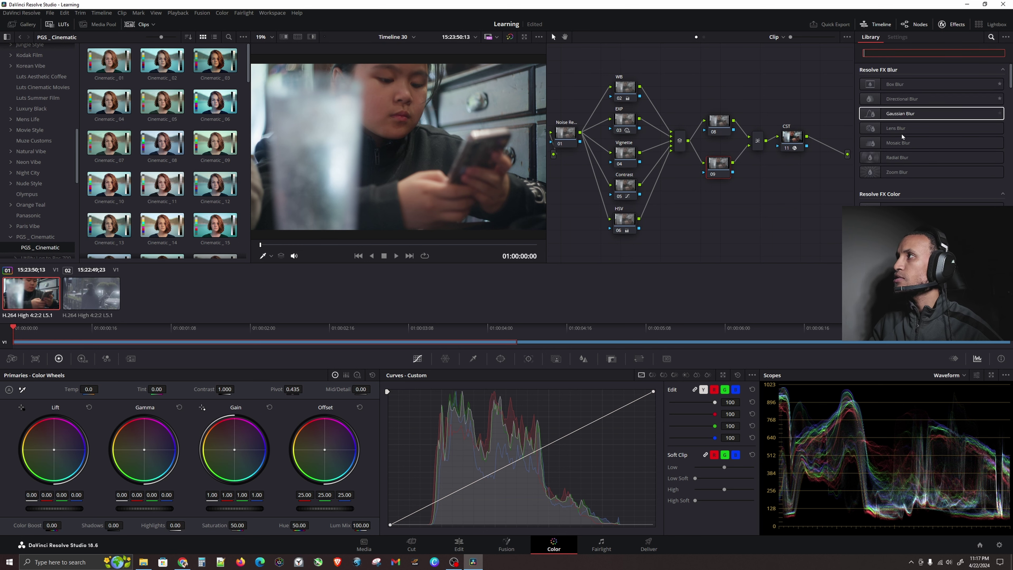
left_click(724, 169)
left_click(724, 169)
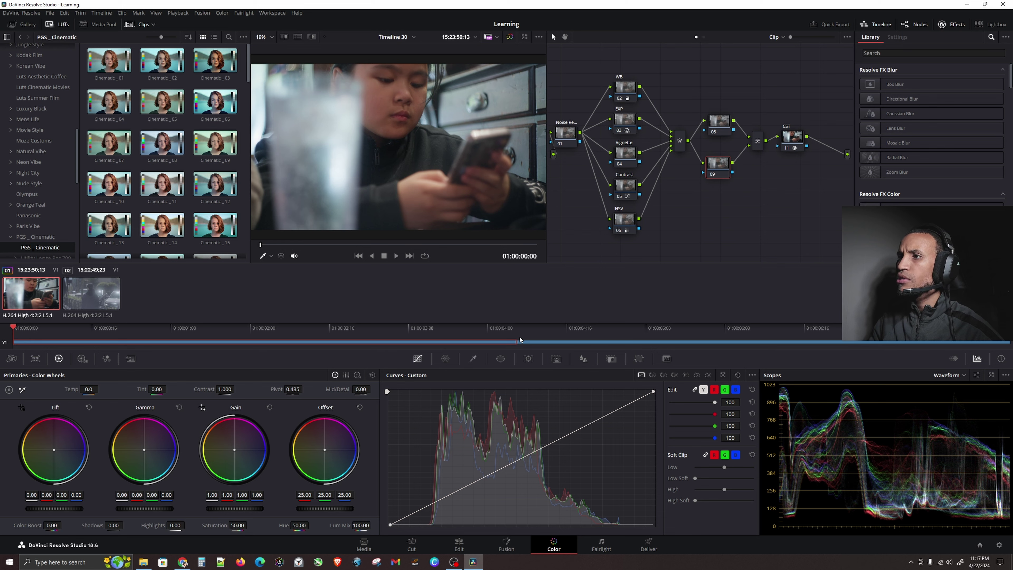
Step: Open the HSL Qualifier for node 09
left_click(474, 358)
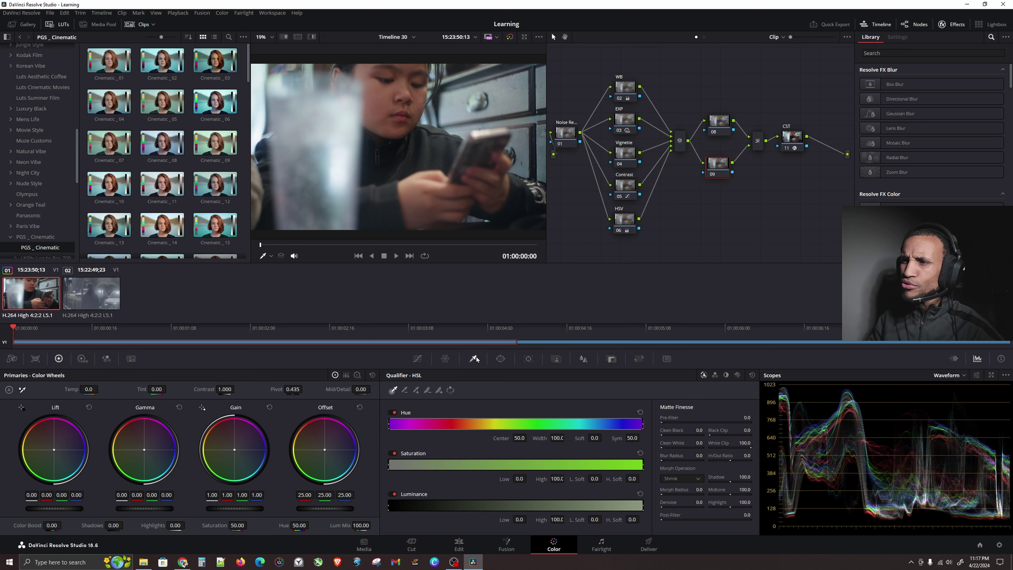
left_click(420, 381)
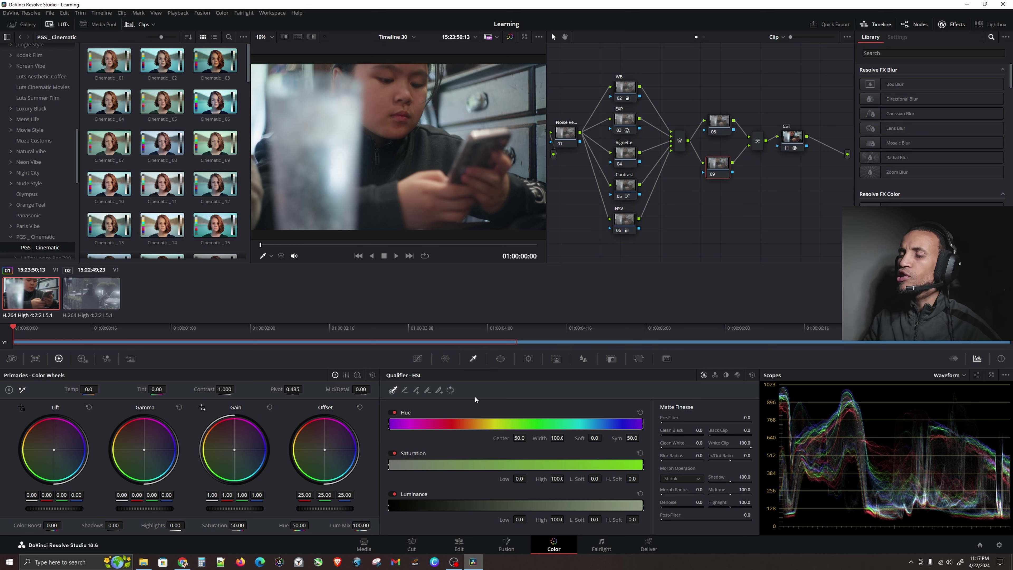
left_click(417, 377)
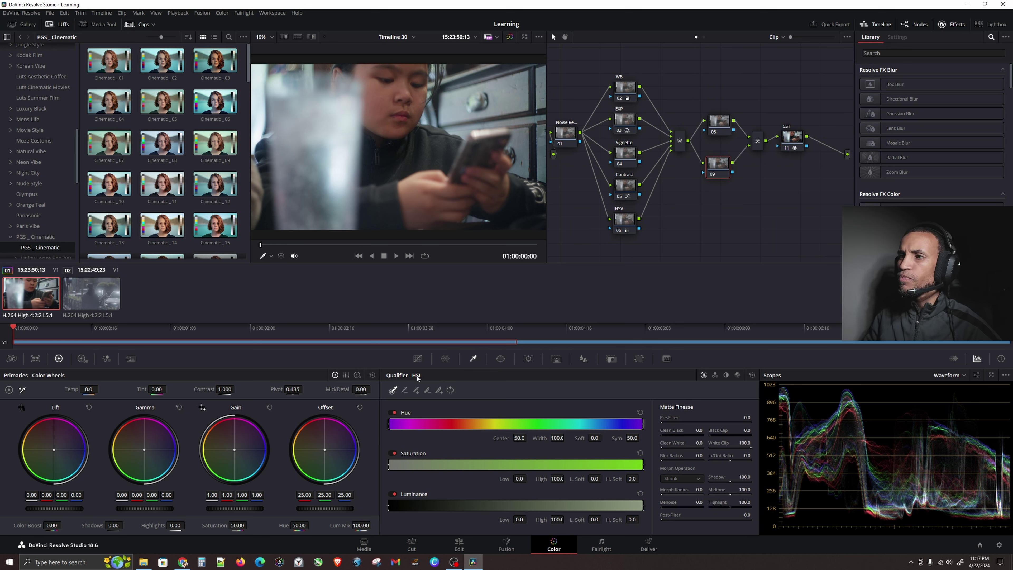
left_click(405, 413)
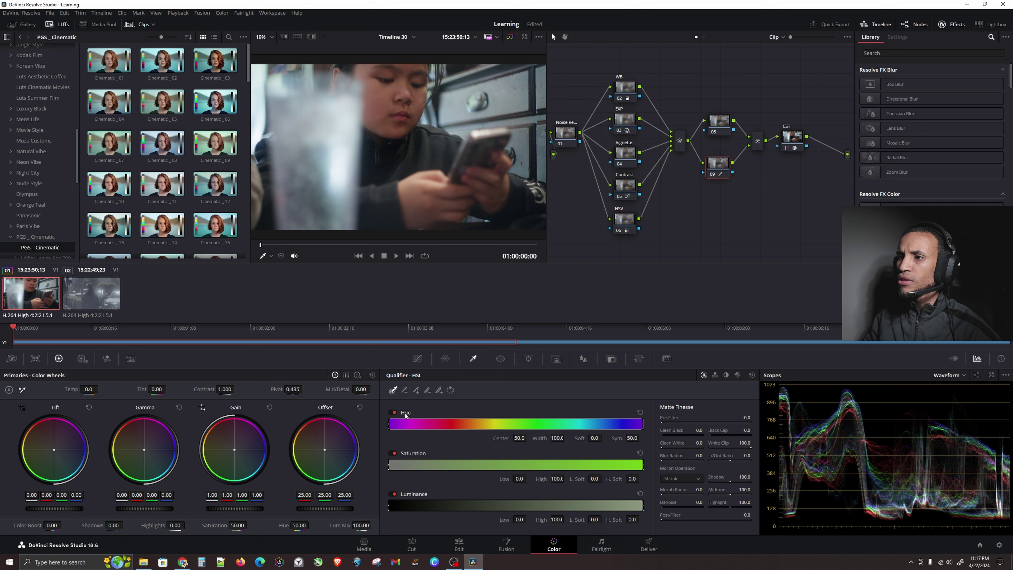
left_click(406, 416)
left_click(410, 453)
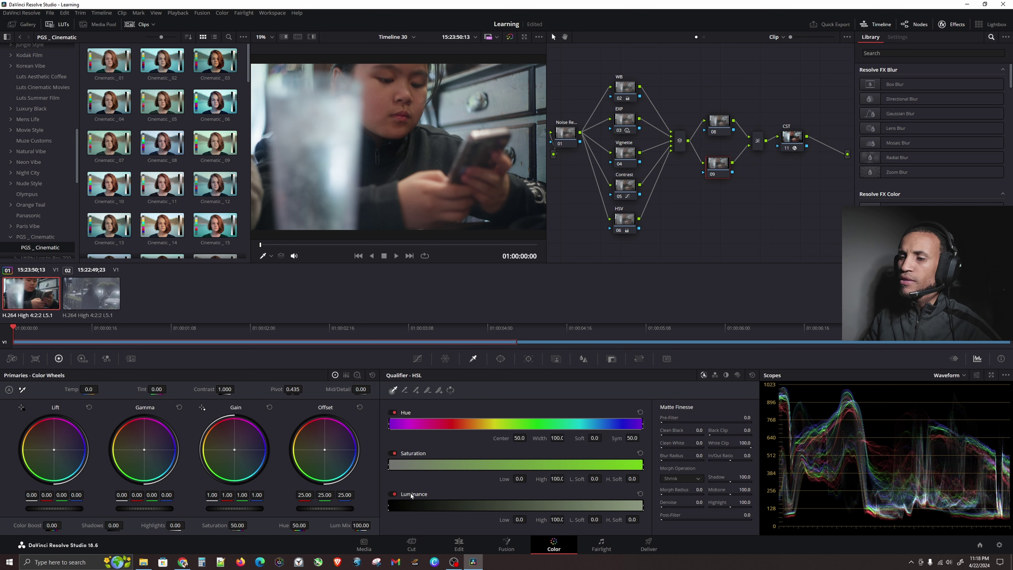
left_click(411, 495)
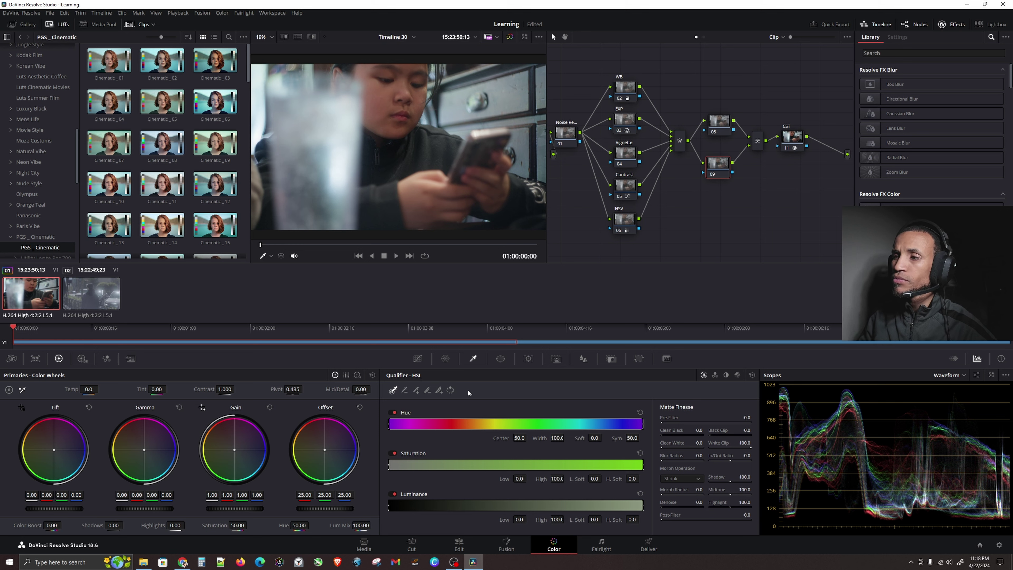
left_click(473, 362)
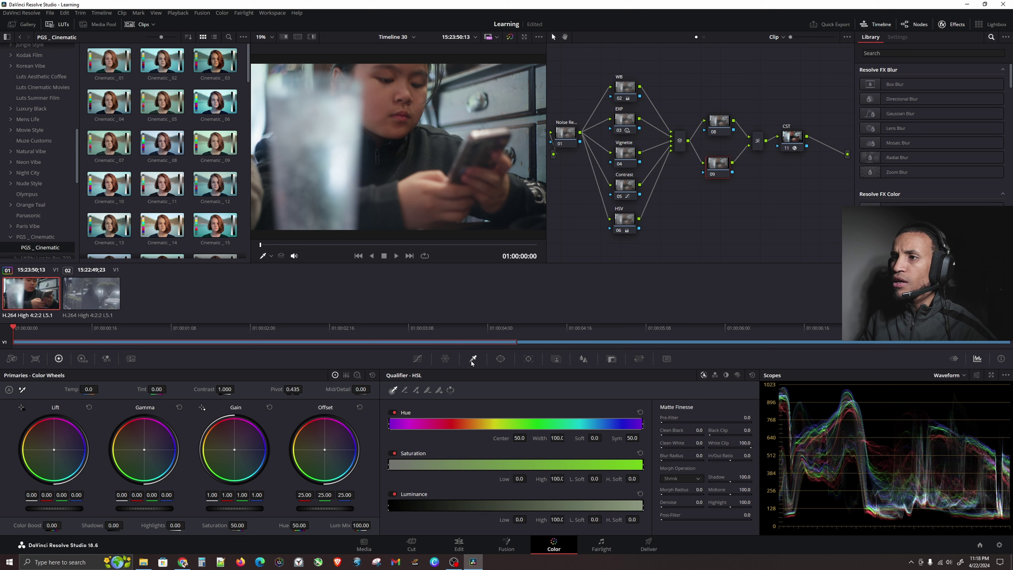
Step: Sample the skin tone on the boy's cheek with the Qualifier picker to key the skin on node 09
left_click(391, 390)
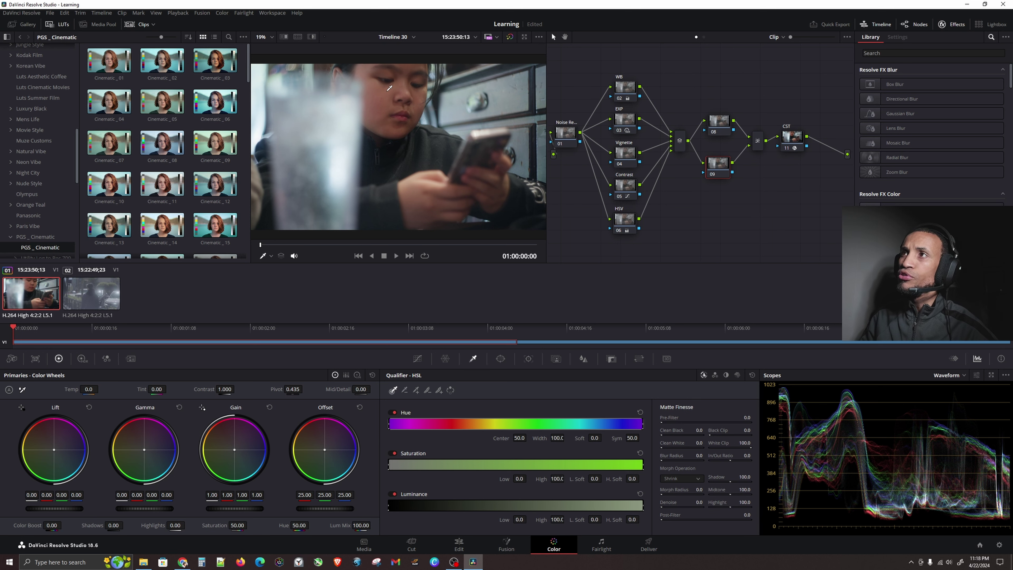
scroll(388, 85, "up", 5)
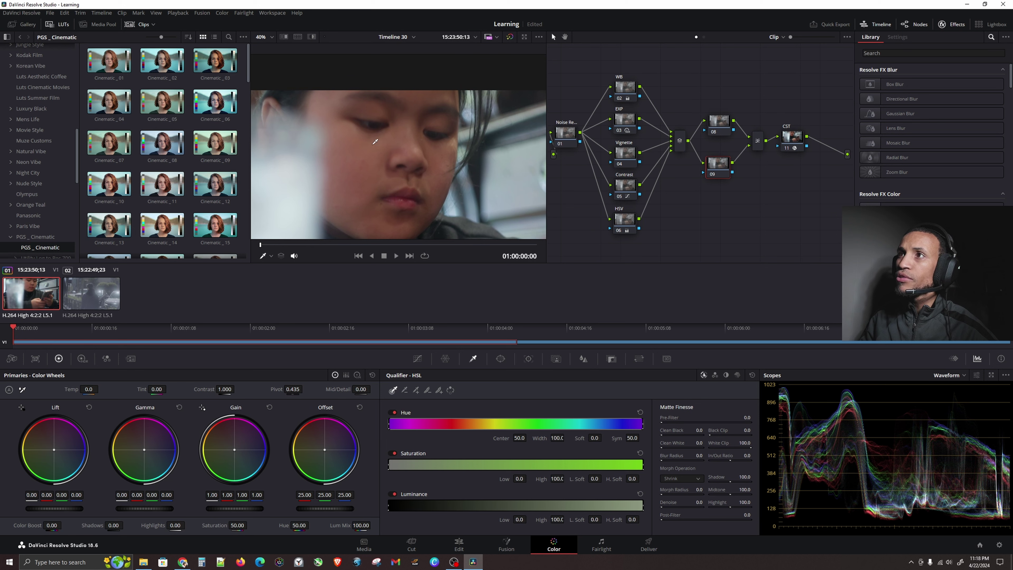
left_click(377, 141)
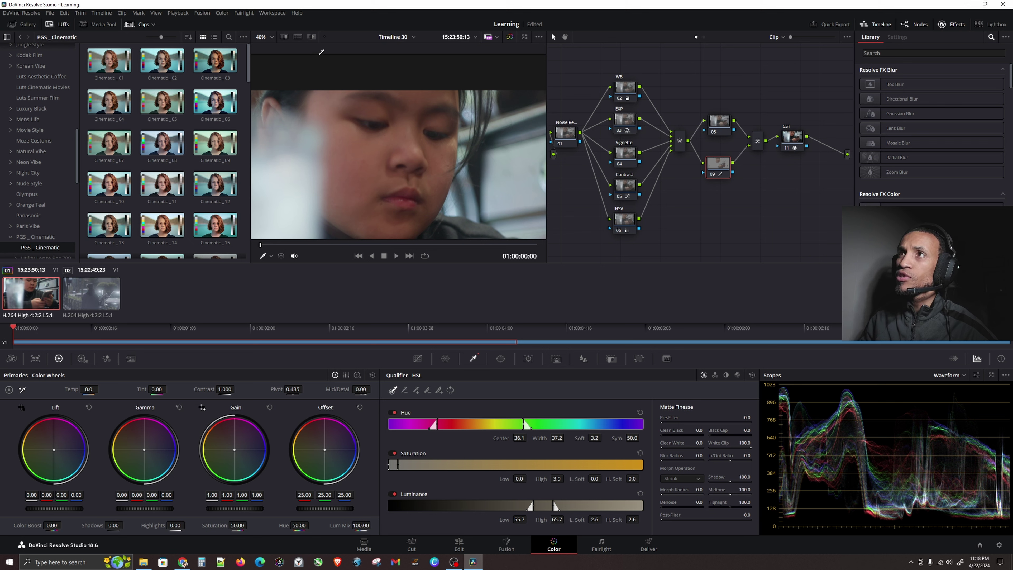
Step: Turn on Highlight in the viewer to isolate the area keyed by node 09's Qualifier
left_click(312, 40)
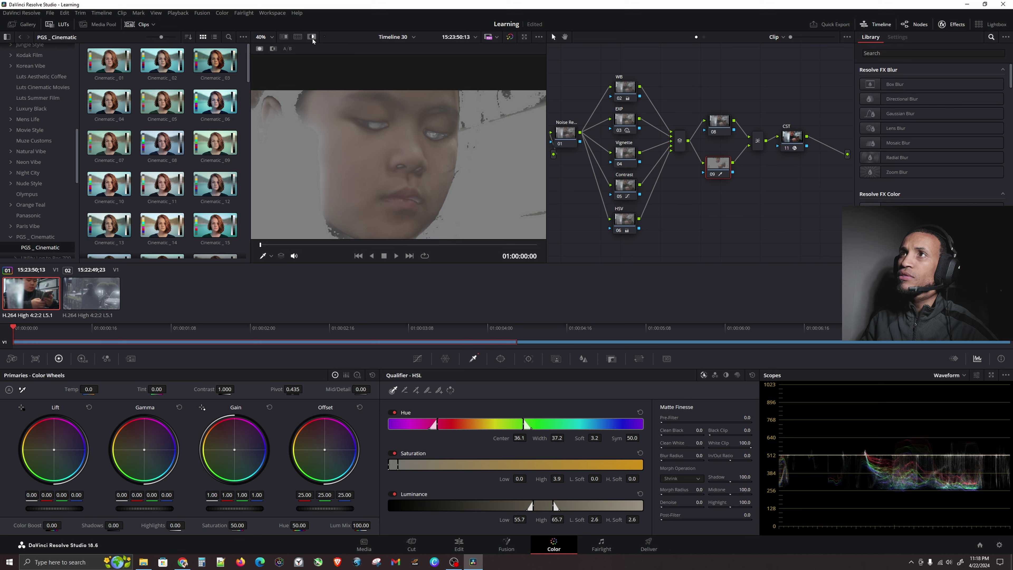
left_click(313, 38)
left_click(314, 38)
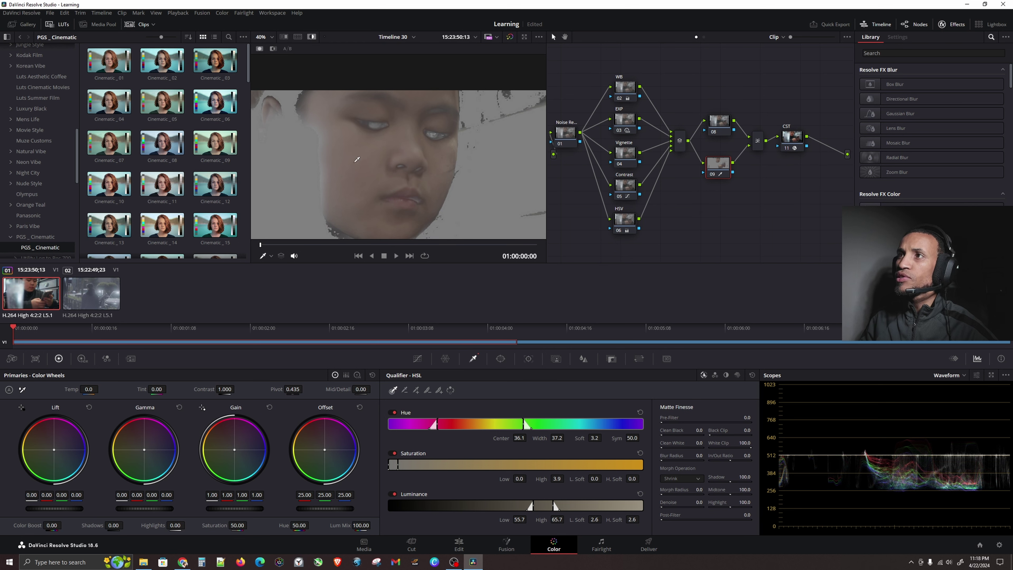
Step: Examine the keyed face, hands and background across the whole frame against the Qualifier's Hue, Saturation and Luminance ranges
scroll(359, 171, "down", 1)
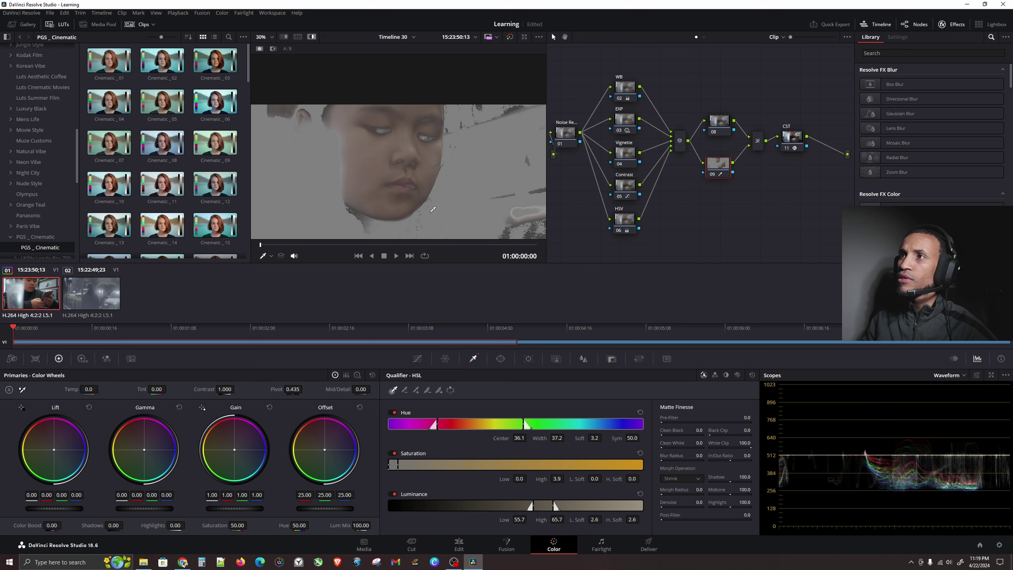
left_click(406, 210)
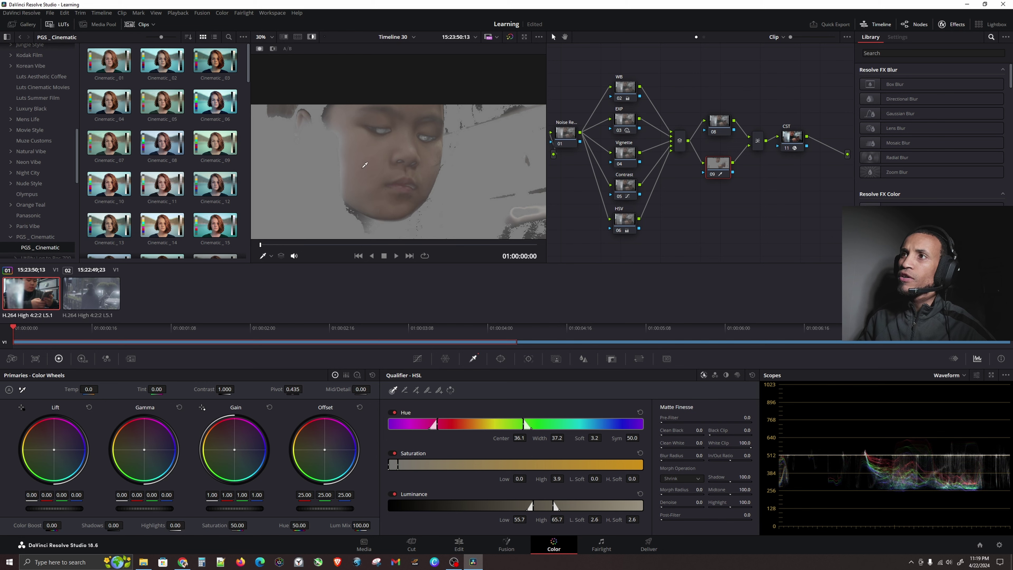
scroll(359, 157, "down", 4)
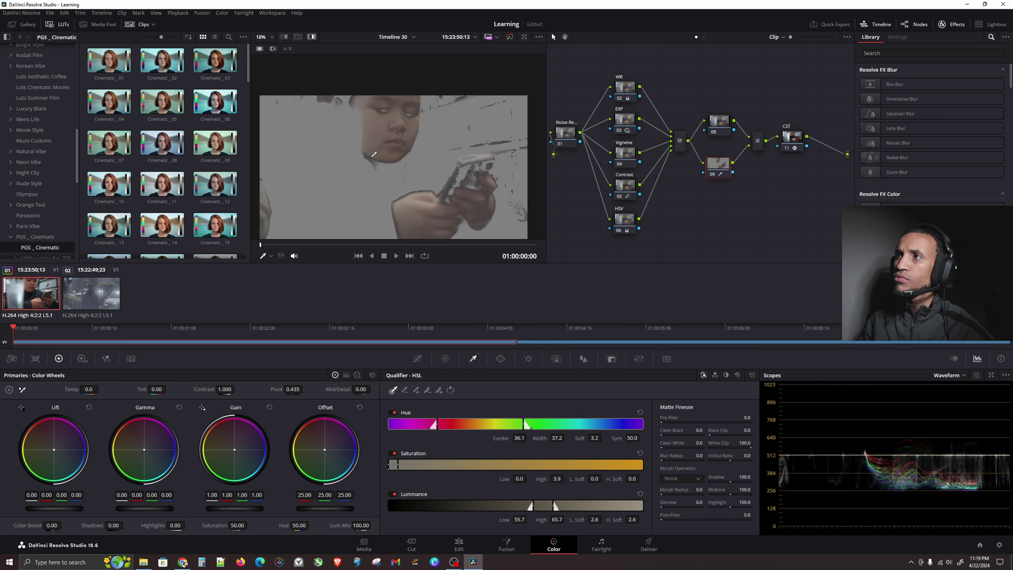
left_click_drag(377, 151, 390, 130)
left_click(427, 203)
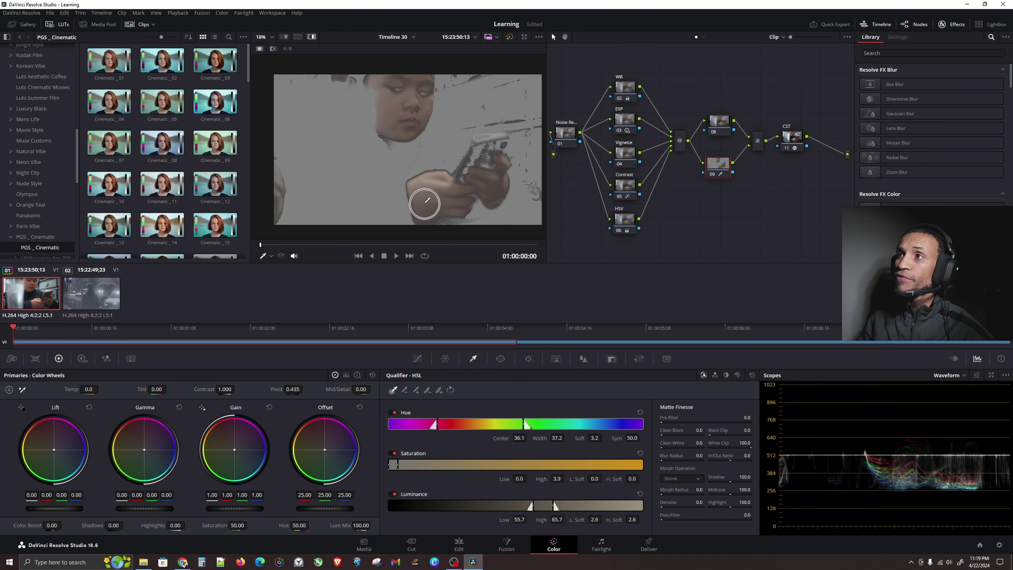
left_click(430, 199)
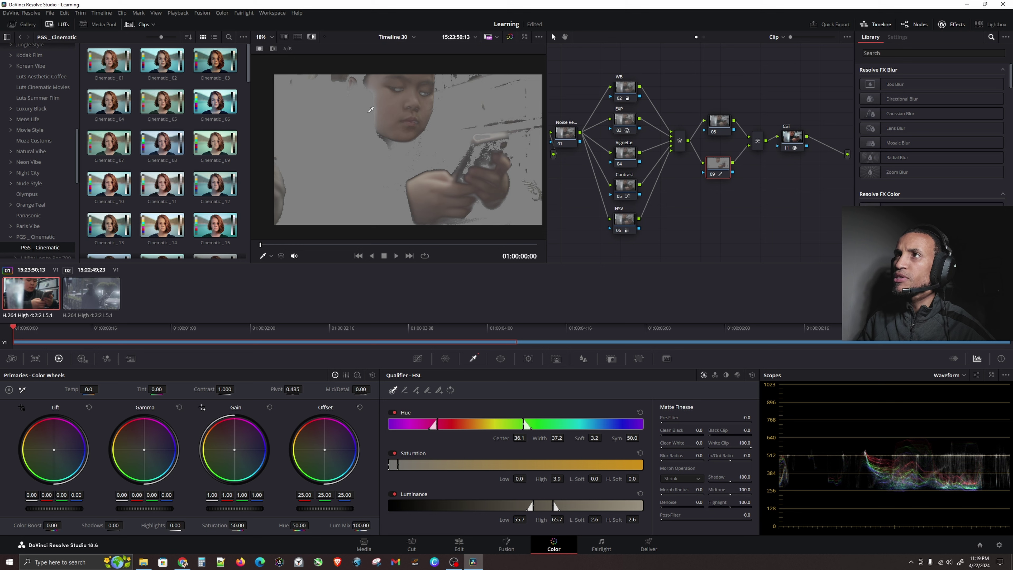
left_click(386, 100)
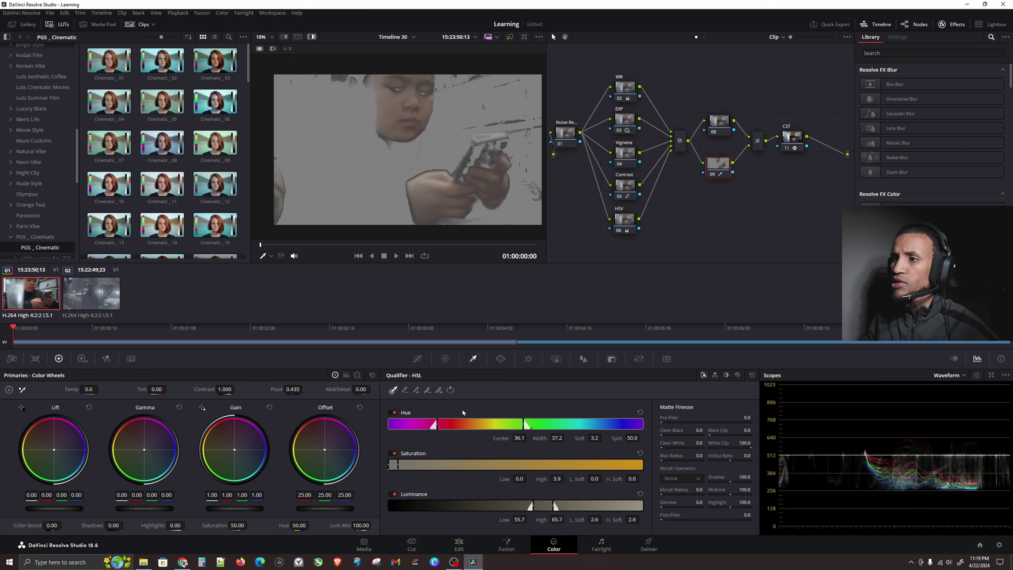
left_click(479, 425)
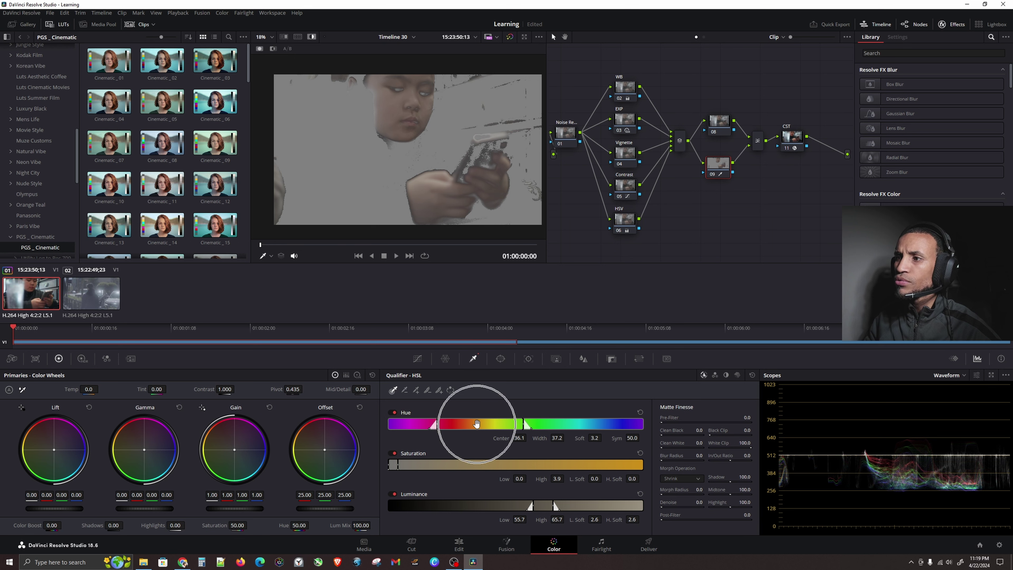
left_click(463, 453)
left_click(470, 497)
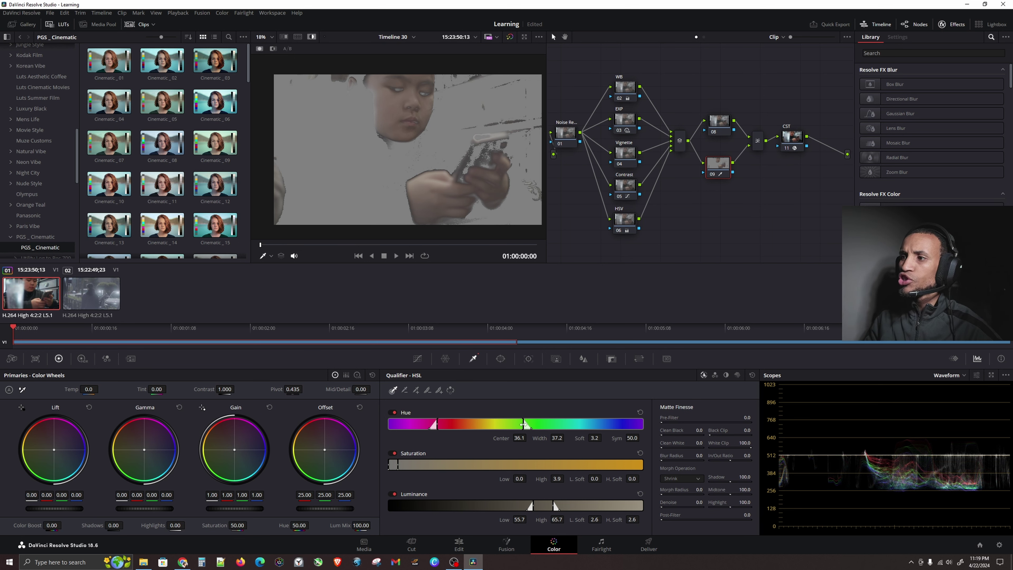
left_click(395, 102)
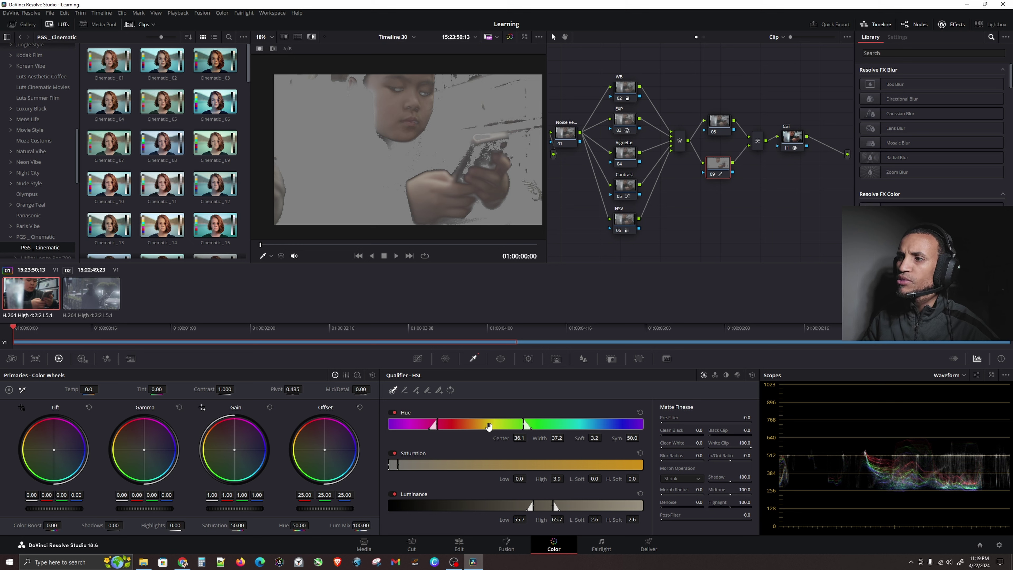
left_click(480, 425)
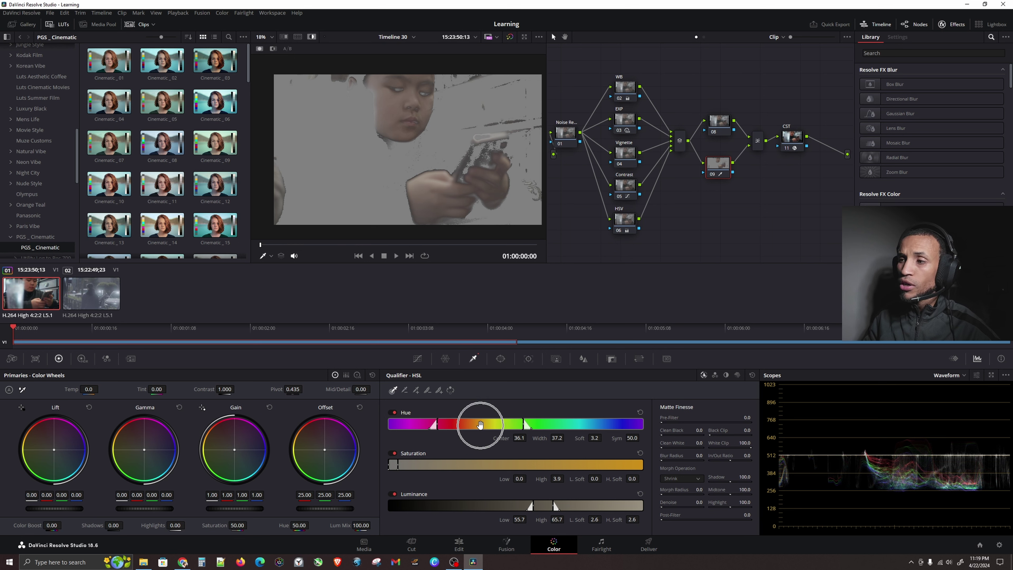
left_click(398, 465)
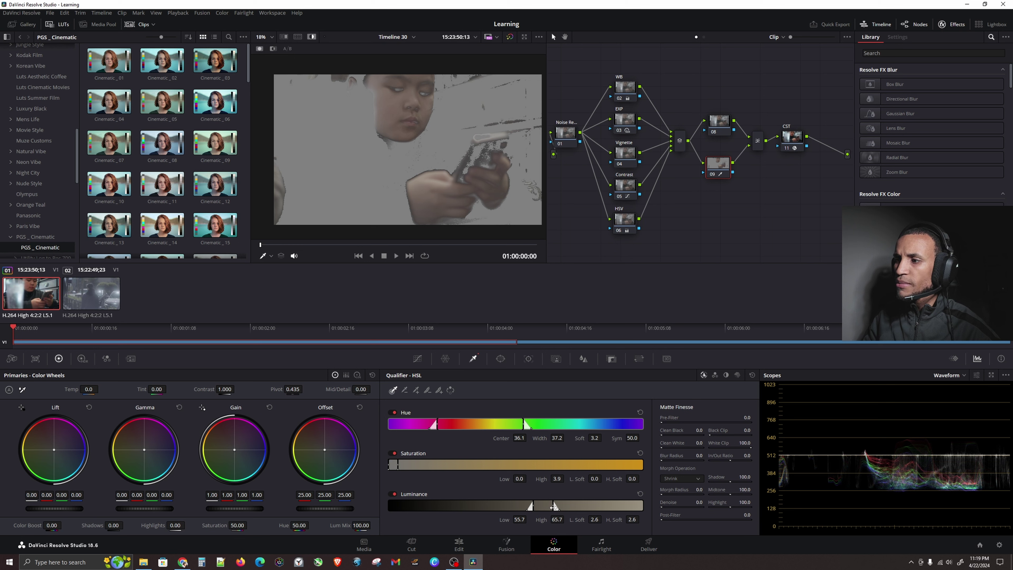
left_click(553, 507)
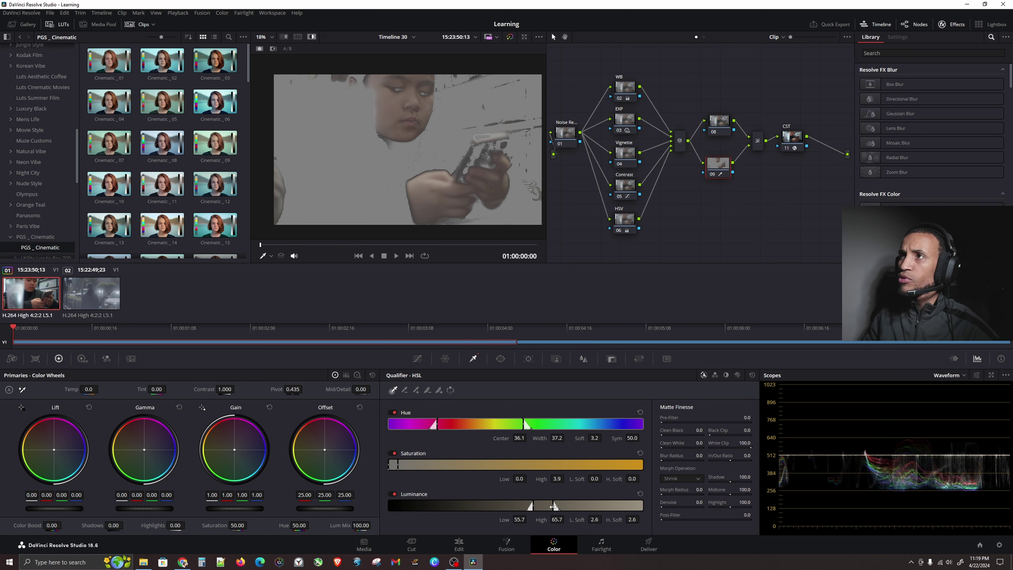
Step: Set the Luminance High of node 09's Qualifier to 67.9 and its Matte Finesse Denoise to 35.6
left_click_drag(554, 507, 597, 499)
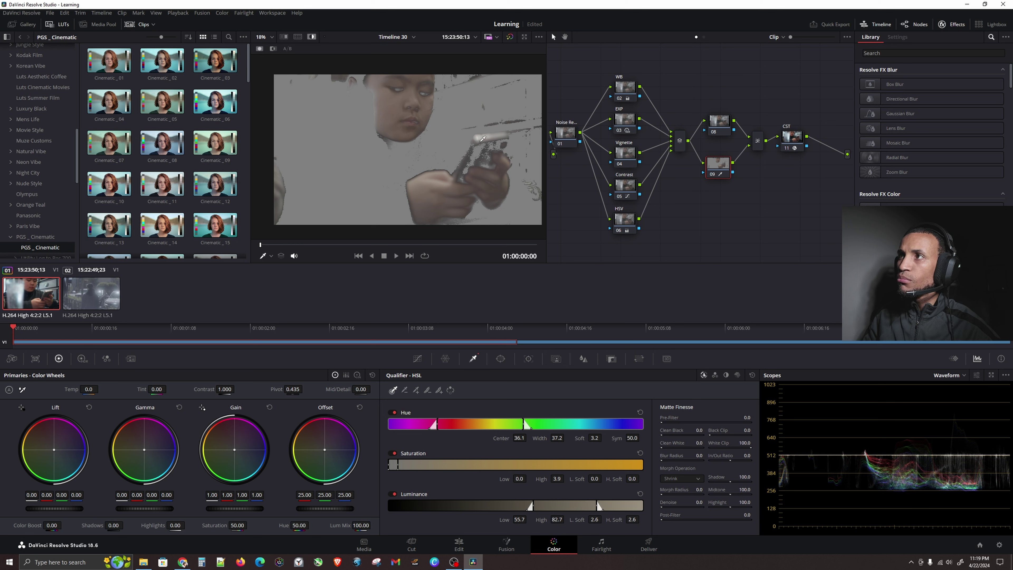
left_click_drag(599, 507, 557, 527)
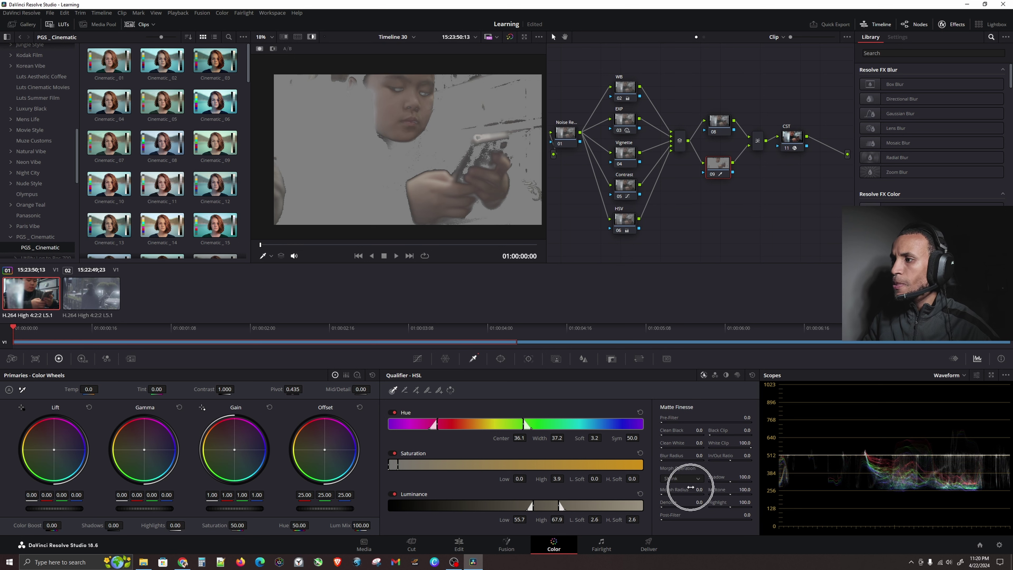
left_click_drag(678, 503, 667, 506)
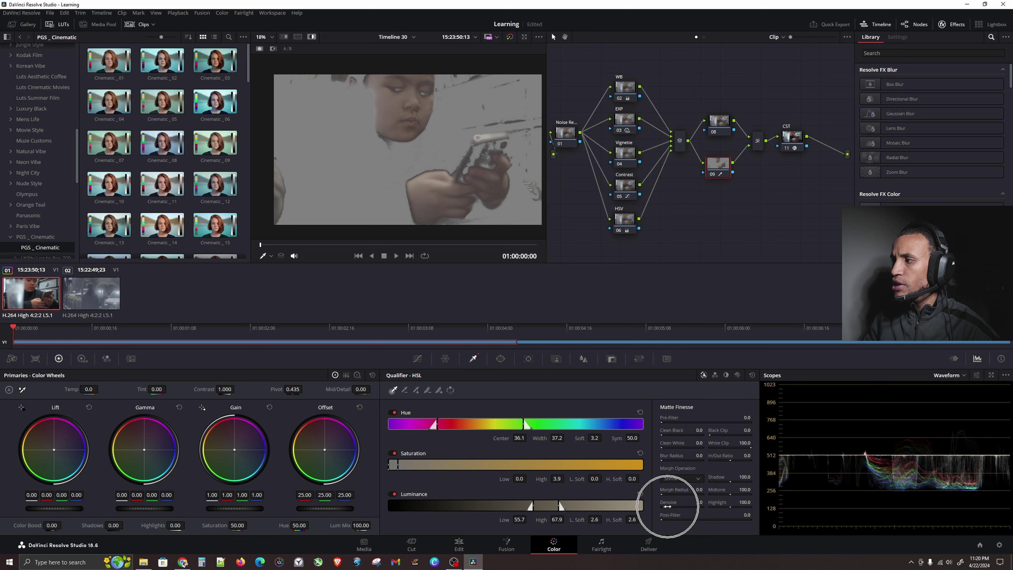
left_click(937, 474)
left_click_drag(685, 500, 701, 500)
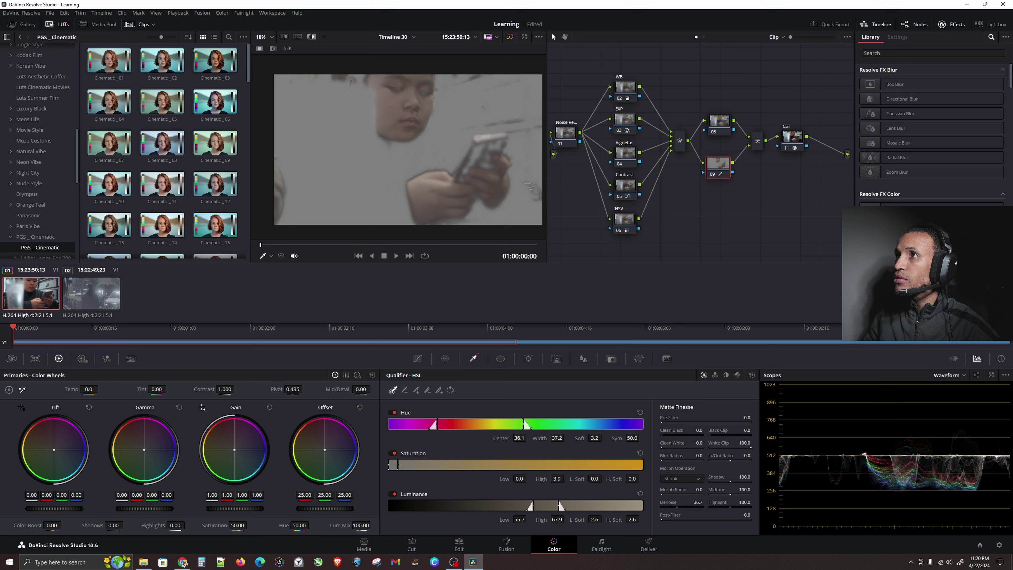
left_click_drag(672, 507, 672, 507)
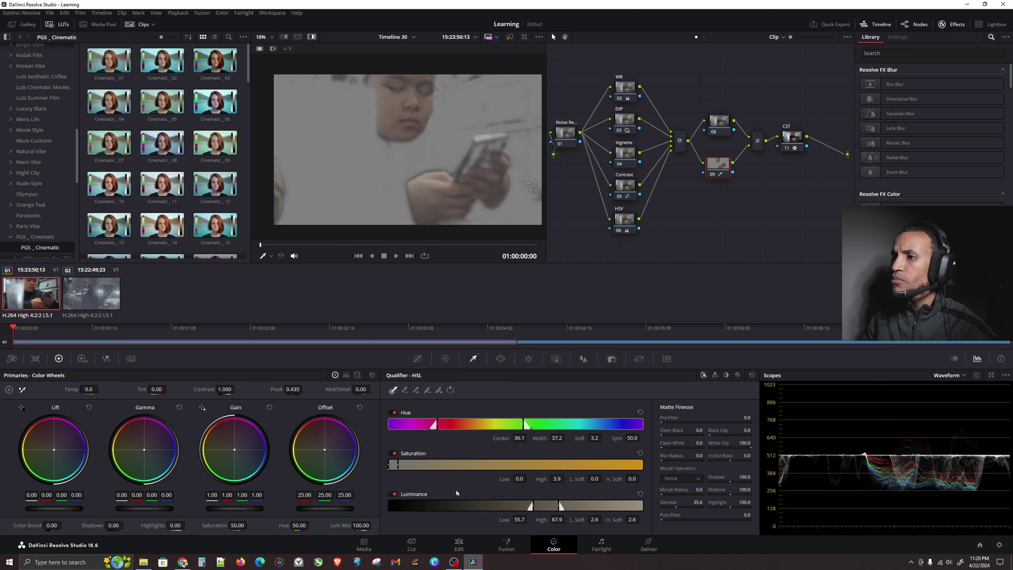
Step: Lower node 09's skin saturation slightly on the Hue Vs Sat curve, setting input hue 275.59 to saturation 0.96
left_click(716, 167)
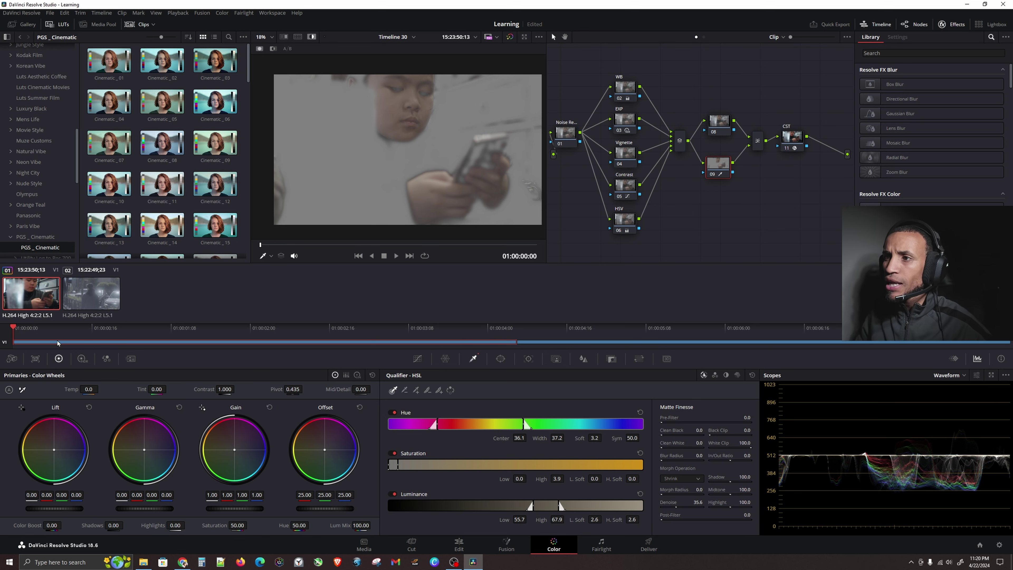
left_click(417, 359)
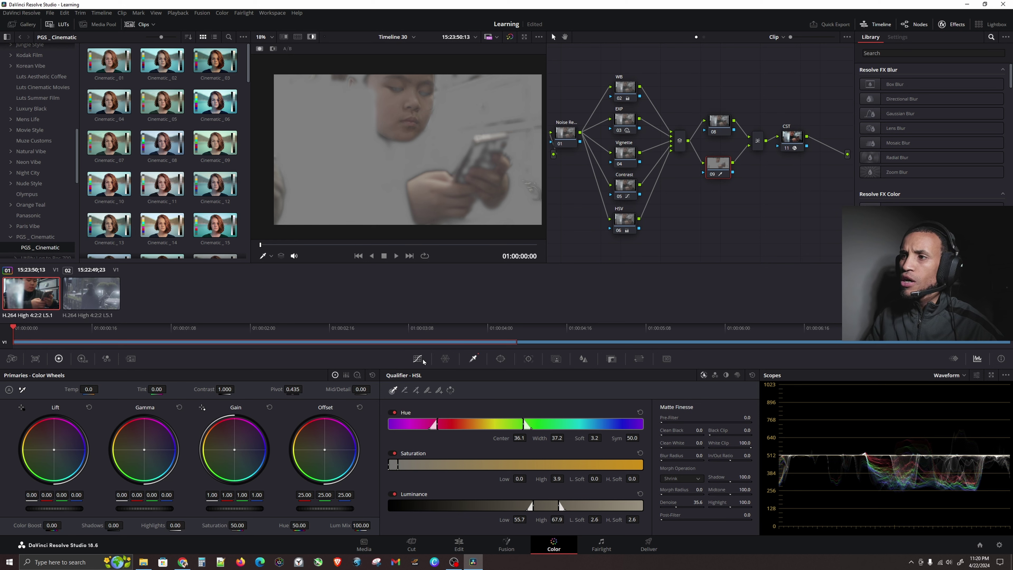
left_click(442, 360)
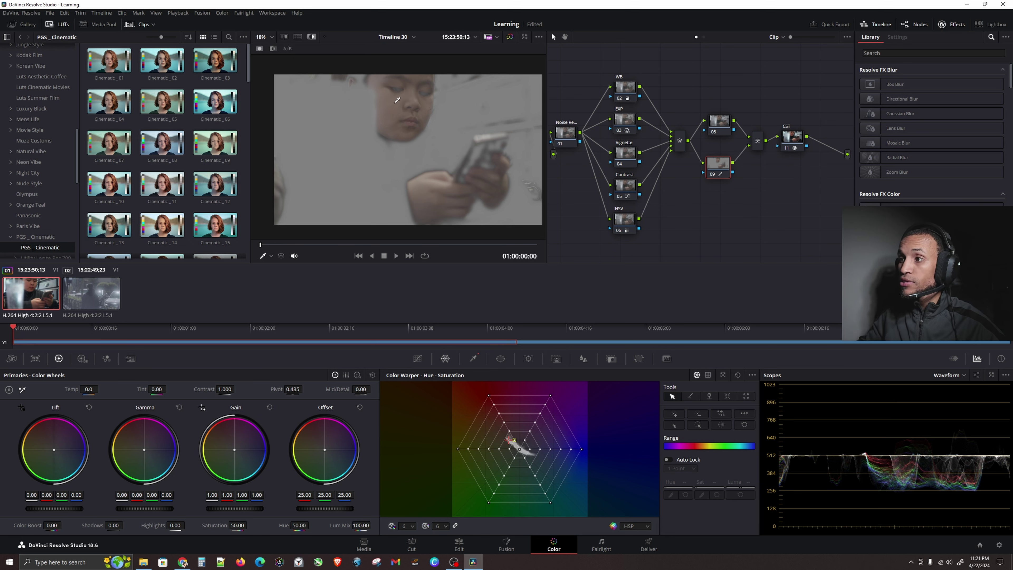
left_click(417, 358)
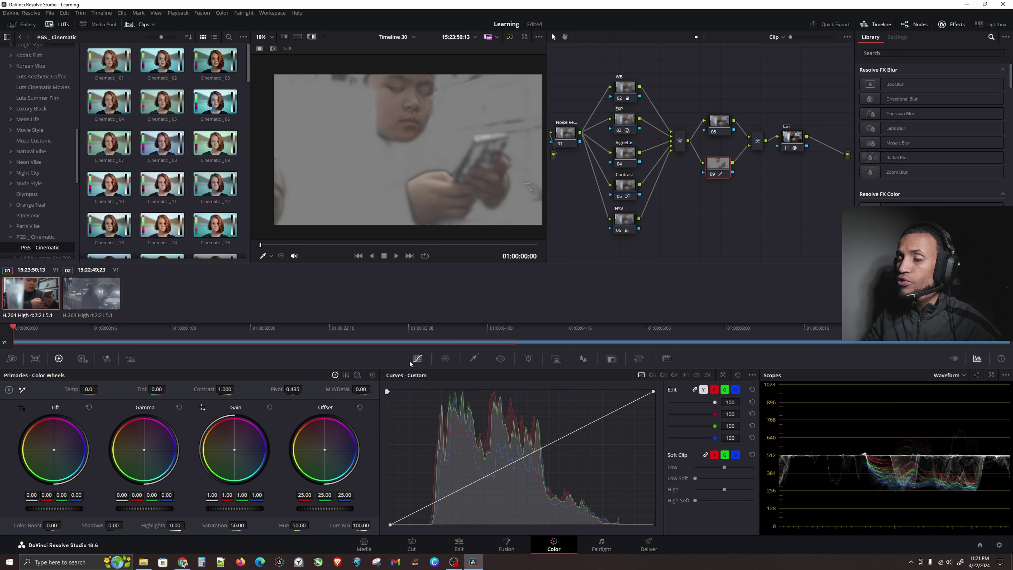
left_click(663, 376)
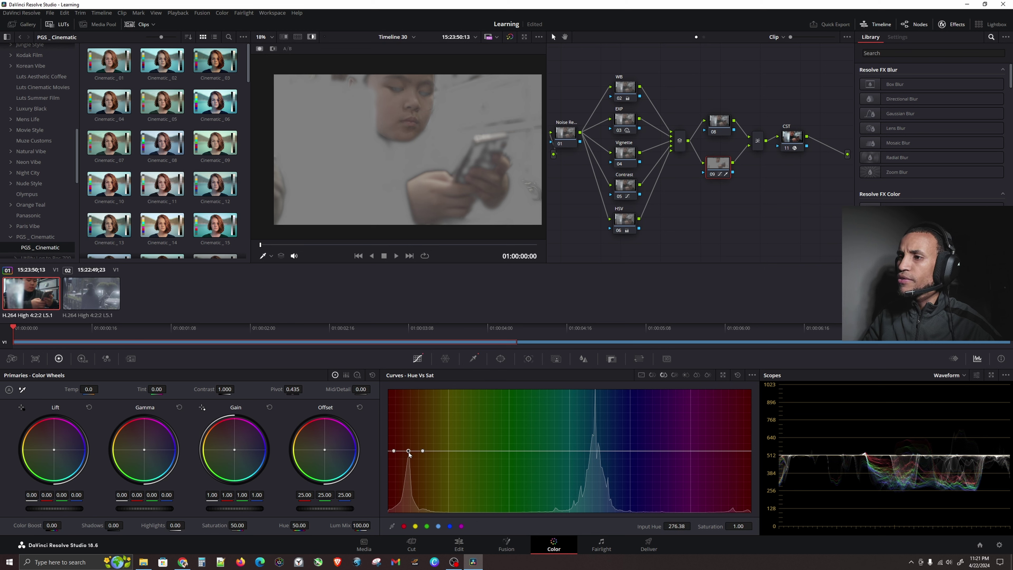
left_click(409, 463)
mouse_move(410, 455)
left_mouse_down()
mouse_move(409, 472)
mouse_move(408, 407)
mouse_move(408, 456)
left_mouse_up()
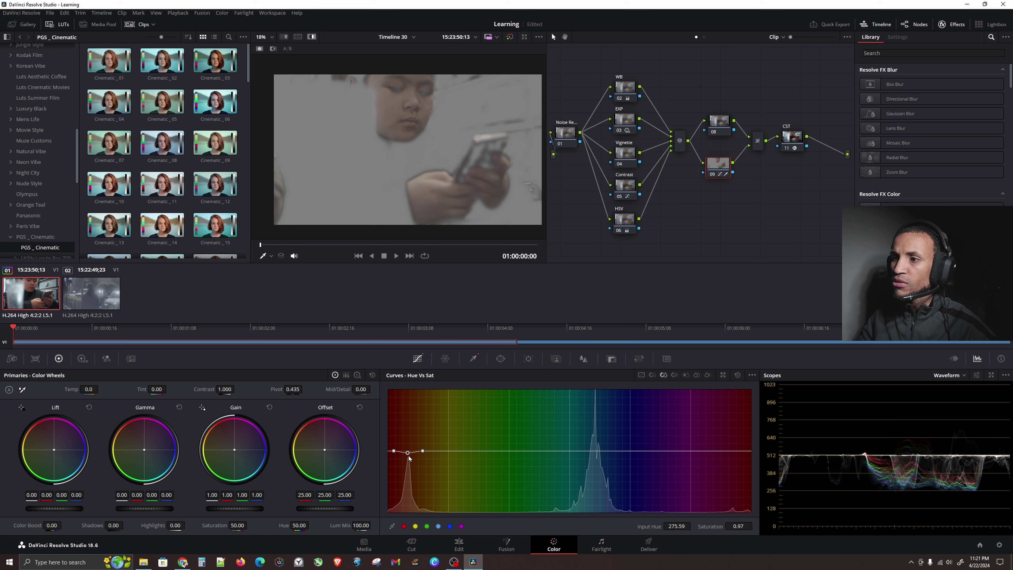
left_click_drag(408, 454, 408, 456)
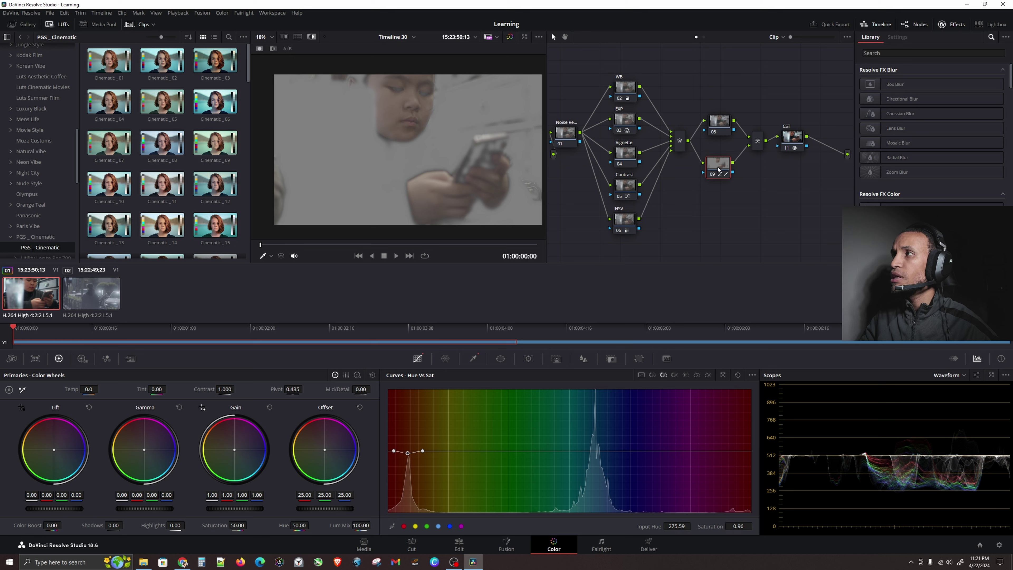
Step: Turn off Highlight and toggle node 09 off and back on to compare the skin tone before and after
left_click(312, 37)
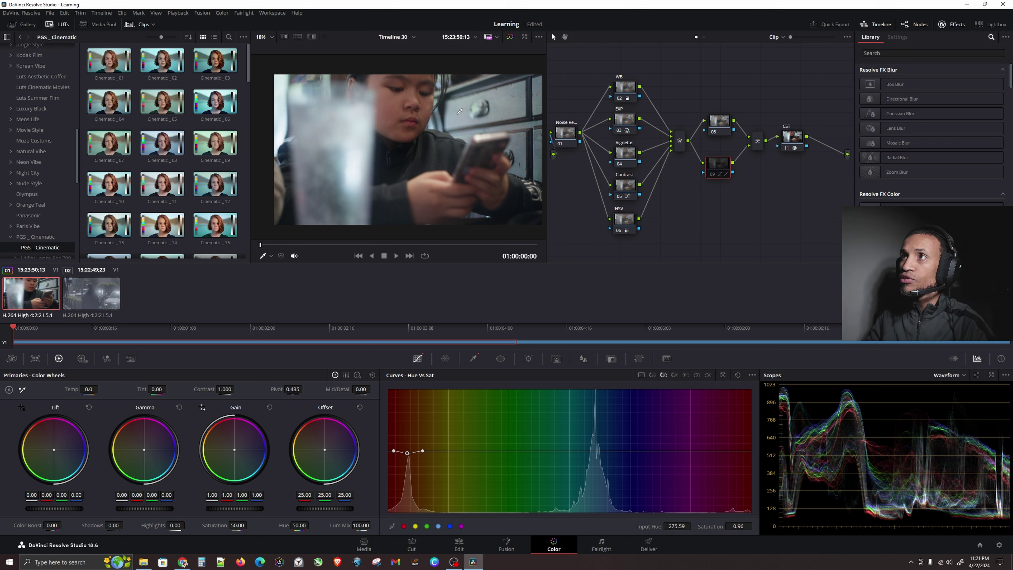
left_click(413, 103)
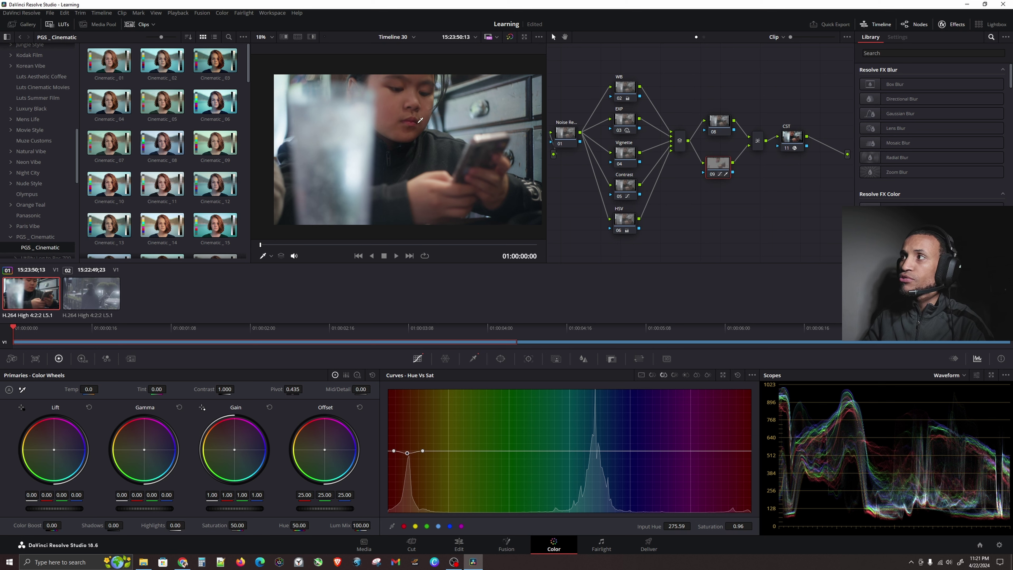
key("ctrl+d")
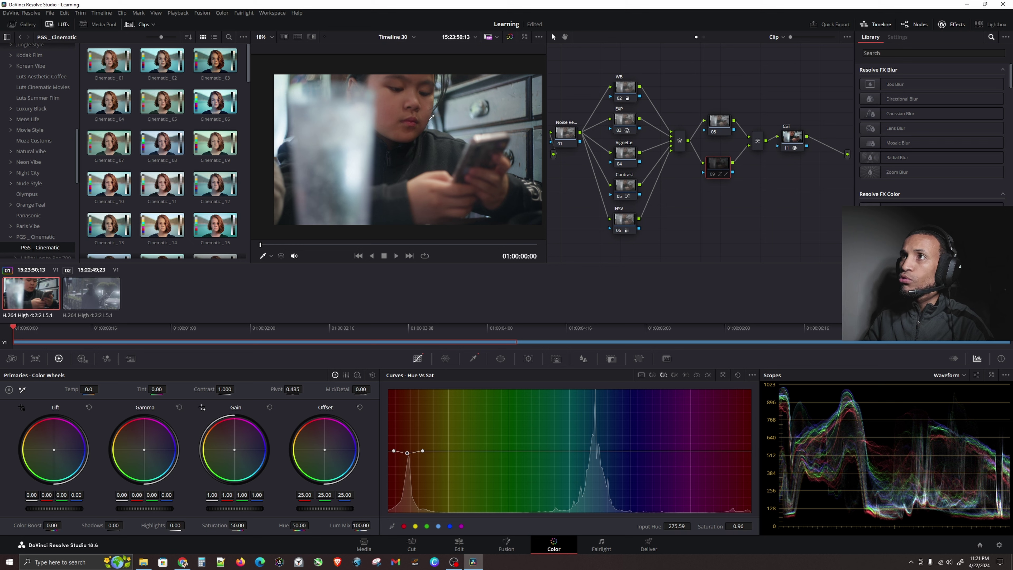
key("ctrl+d")
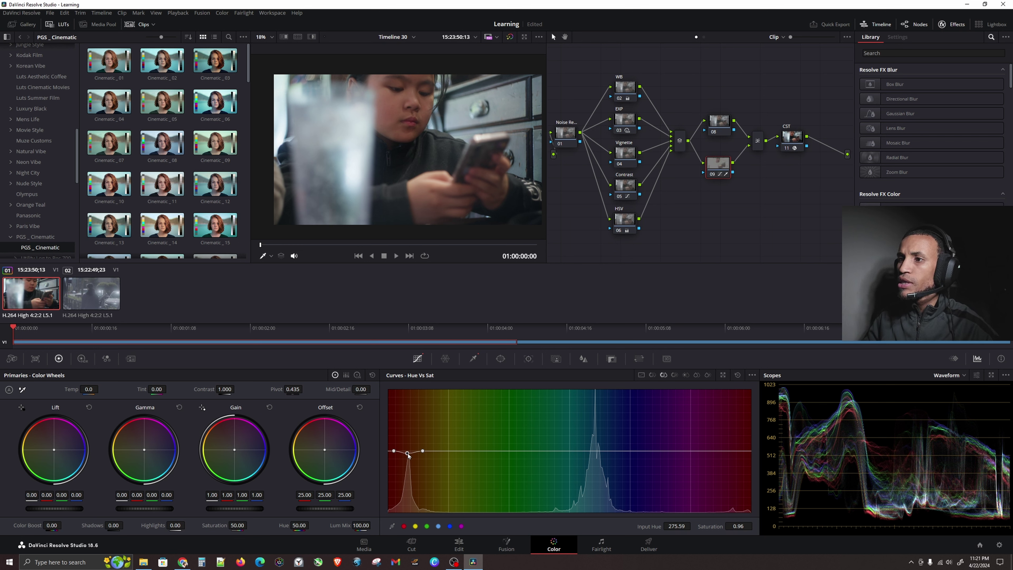
Step: Reduce the skin saturation further on node 09's Hue Vs Sat curve, setting input hue 277.15 to saturation 0.90
left_click_drag(408, 455, 411, 461)
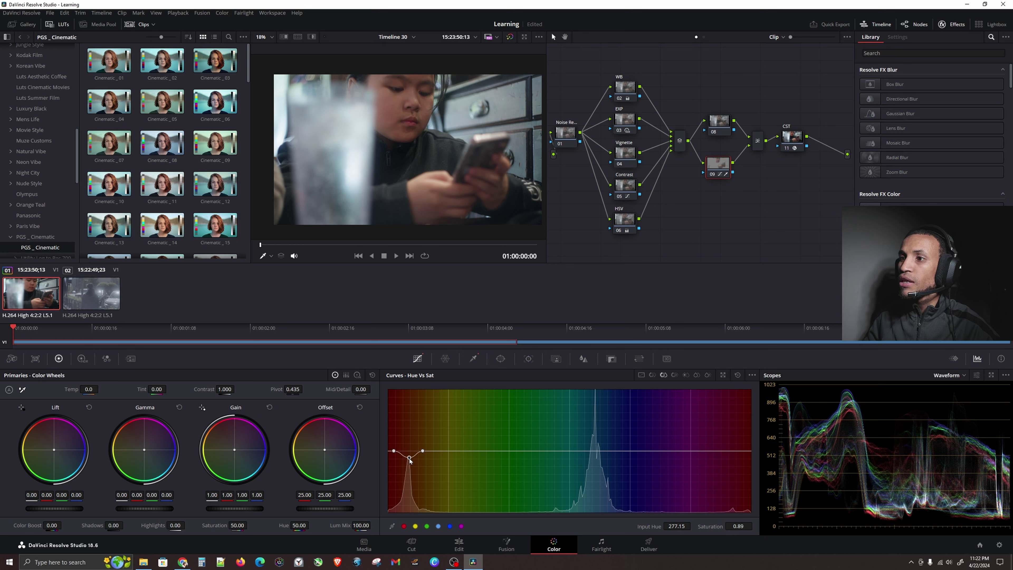
left_click_drag(410, 460, 410, 458)
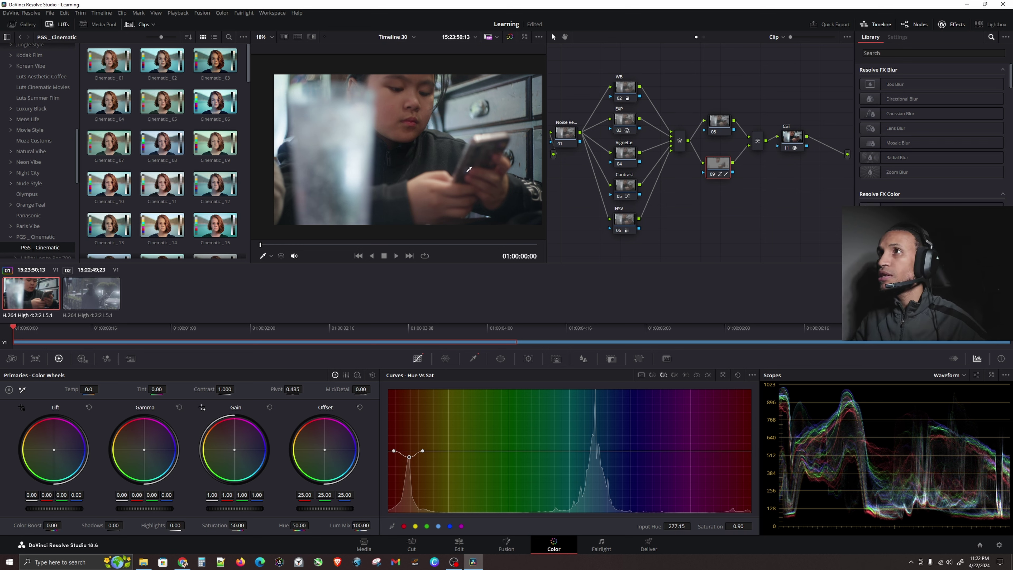
left_click(415, 123)
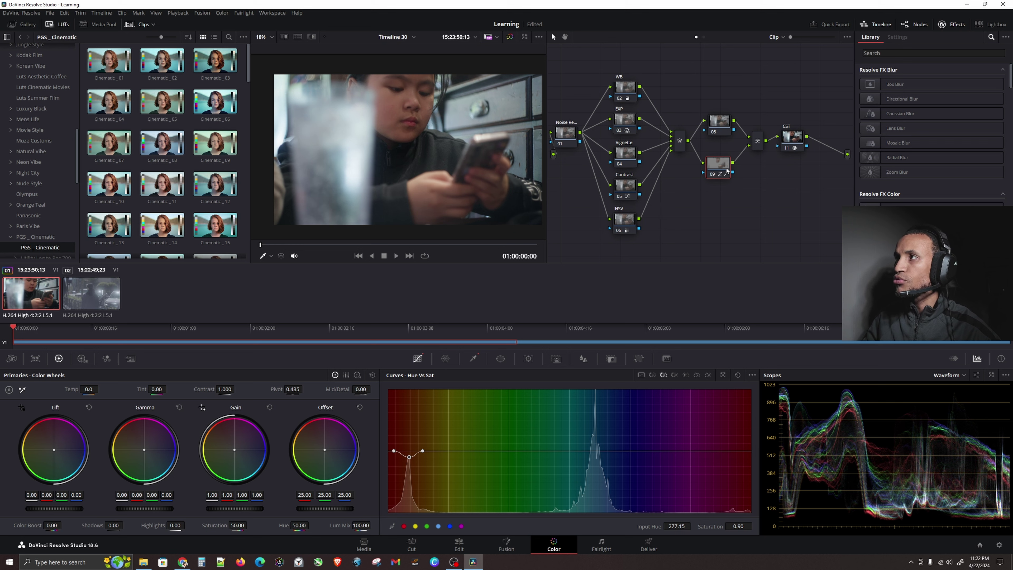
Step: Add a new node below node 09 feeding the layer mixer and sample the boy's lips with its HSL Qualifier
mouse_move(721, 168)
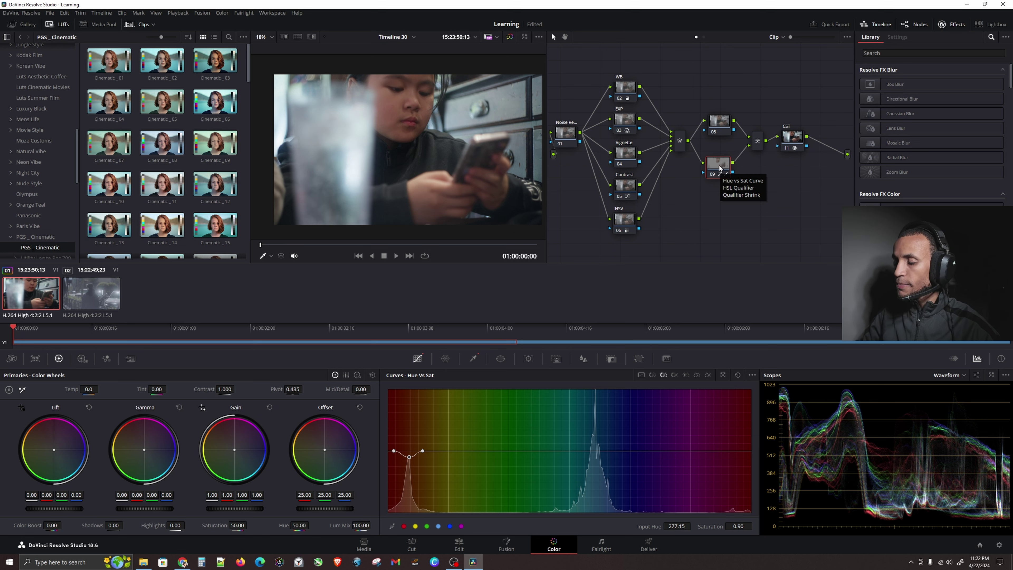
key("alt+p")
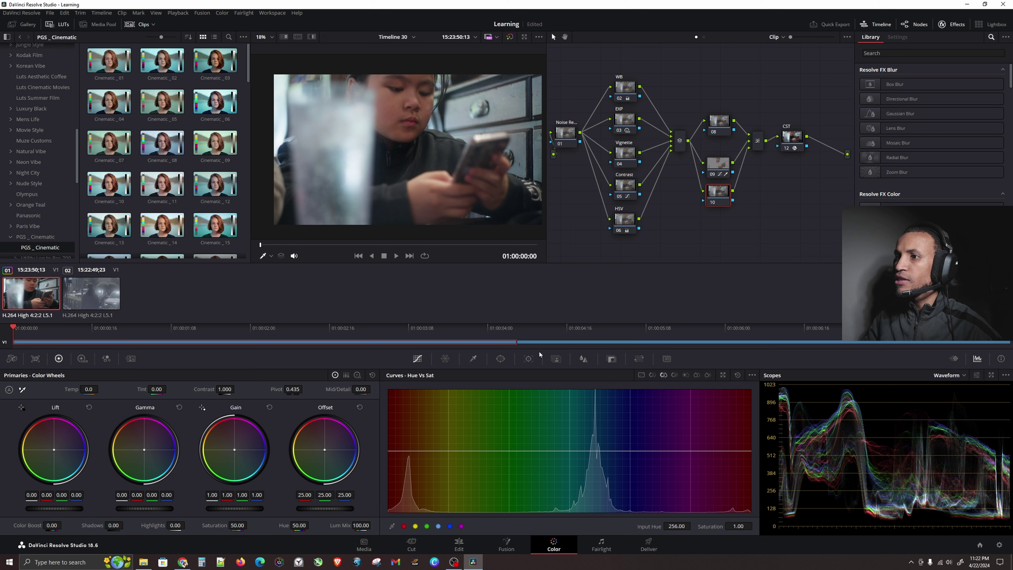
left_click(474, 358)
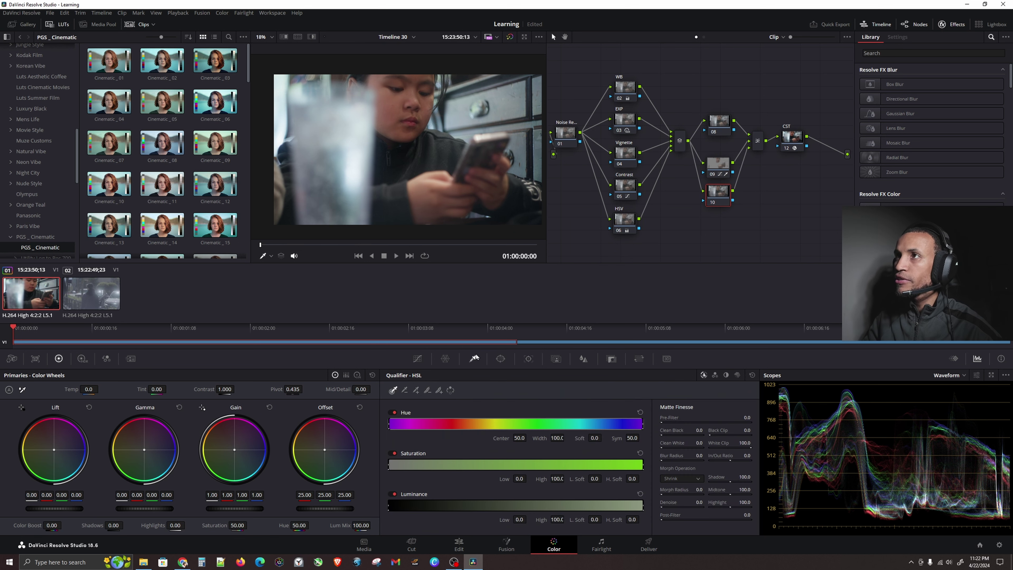
scroll(412, 113, "up", 4)
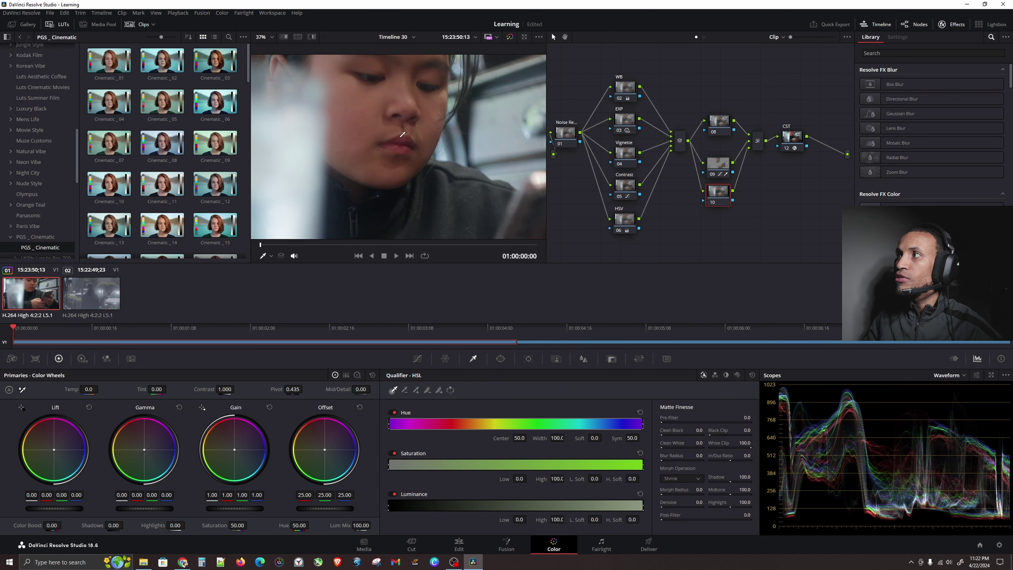
left_click(402, 135)
Step: With Highlight on, narrow node 10's key to Luminance High 59.3, Saturation High 4.0 and Hue Center 30.1, Width 8.7
left_click(311, 36)
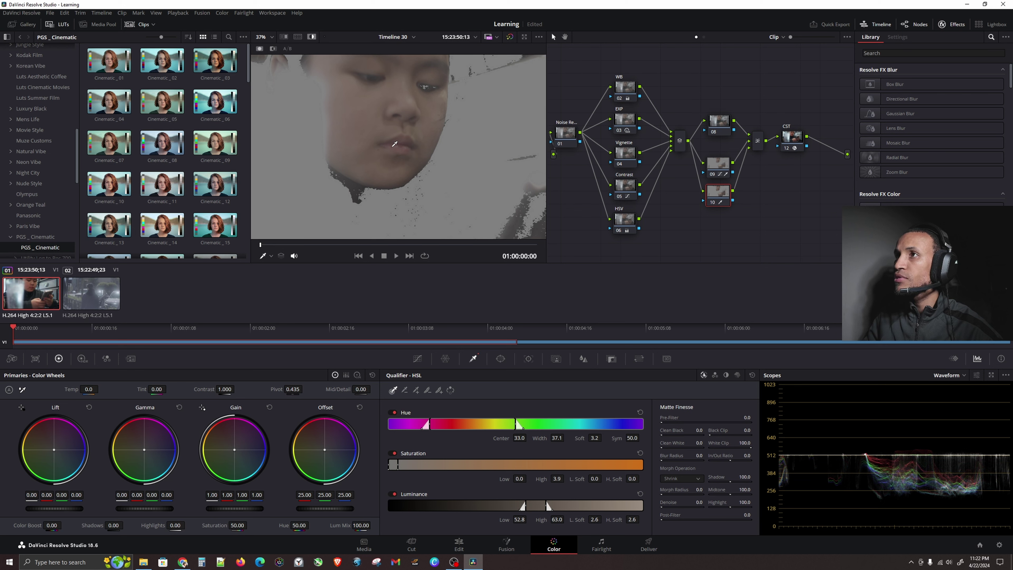
scroll(388, 137, "down", 5)
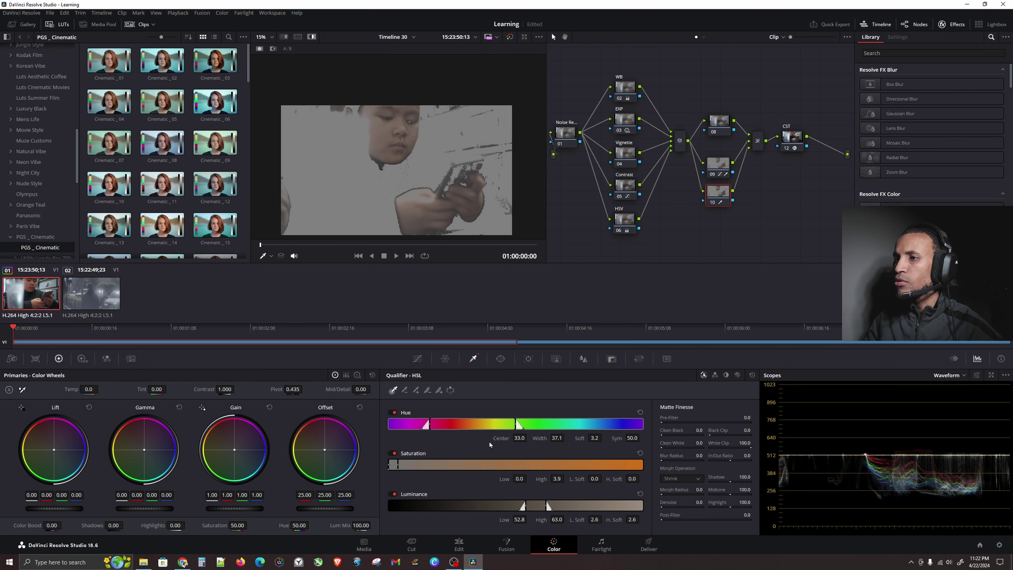
left_click_drag(548, 506, 536, 514)
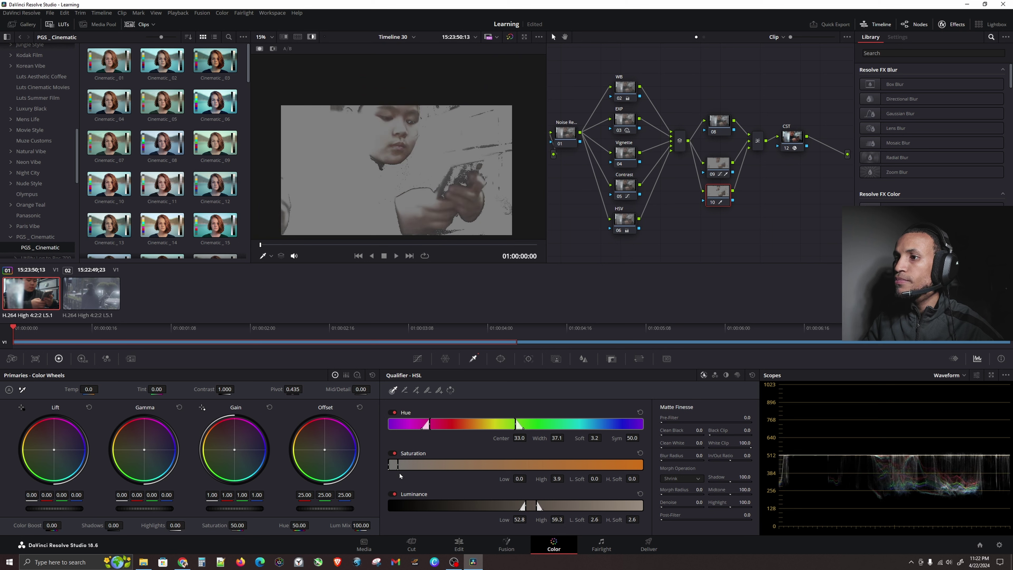
mouse_move(398, 466)
left_mouse_down()
mouse_move(486, 465)
mouse_move(387, 467)
mouse_move(399, 468)
left_mouse_up()
left_click_drag(515, 423, 463, 424)
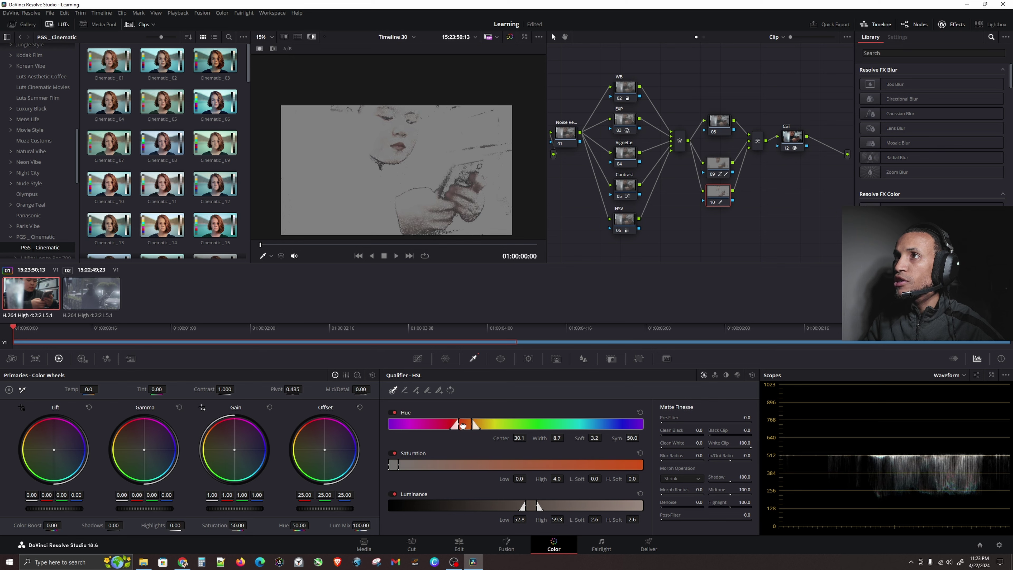
Step: Set the Matte Finesse Denoise of node 10's lip key to 8.8
scroll(407, 135, "up", 6)
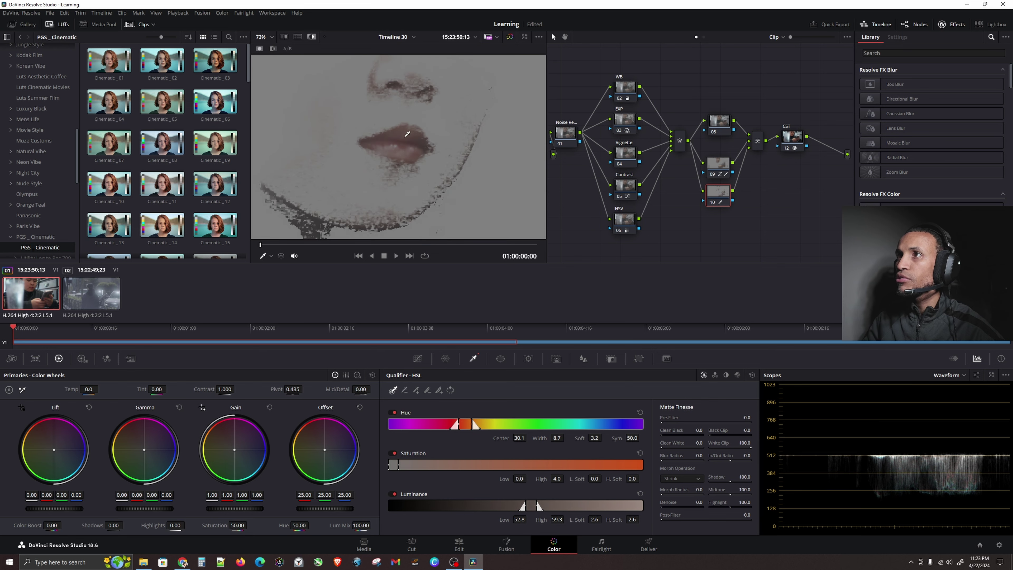
scroll(407, 135, "down", 4)
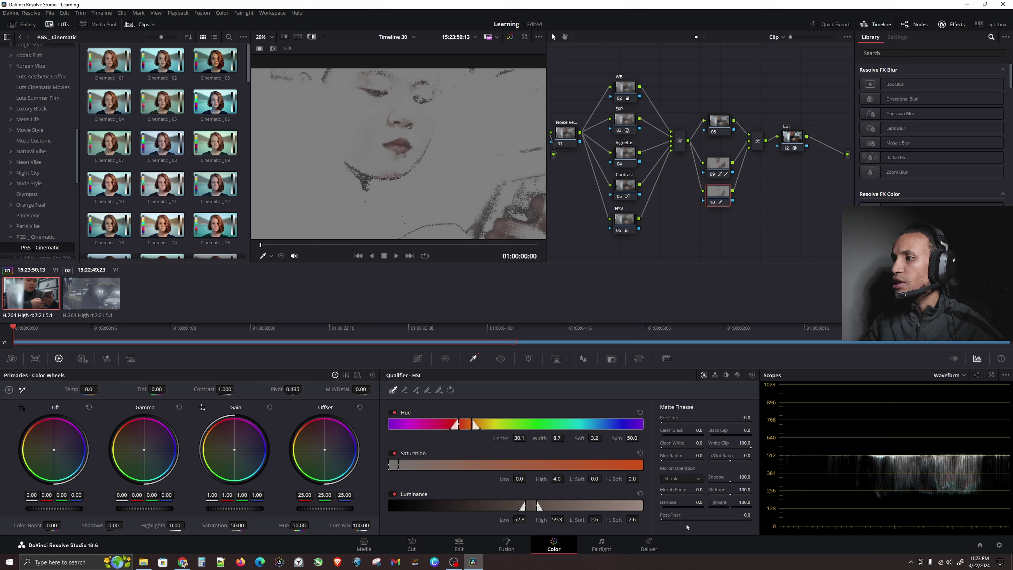
left_click_drag(673, 503, 667, 506)
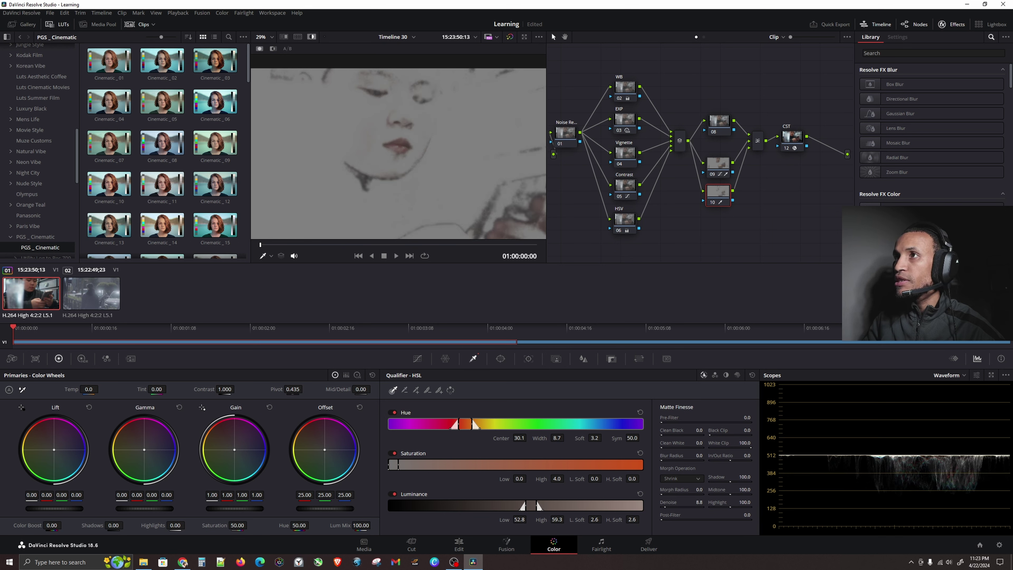
Step: Lower the red saturation of node 10's lip selection to 0.82 at input hue 261.48 with the Hue Vs Sat curve
key("ctrl")
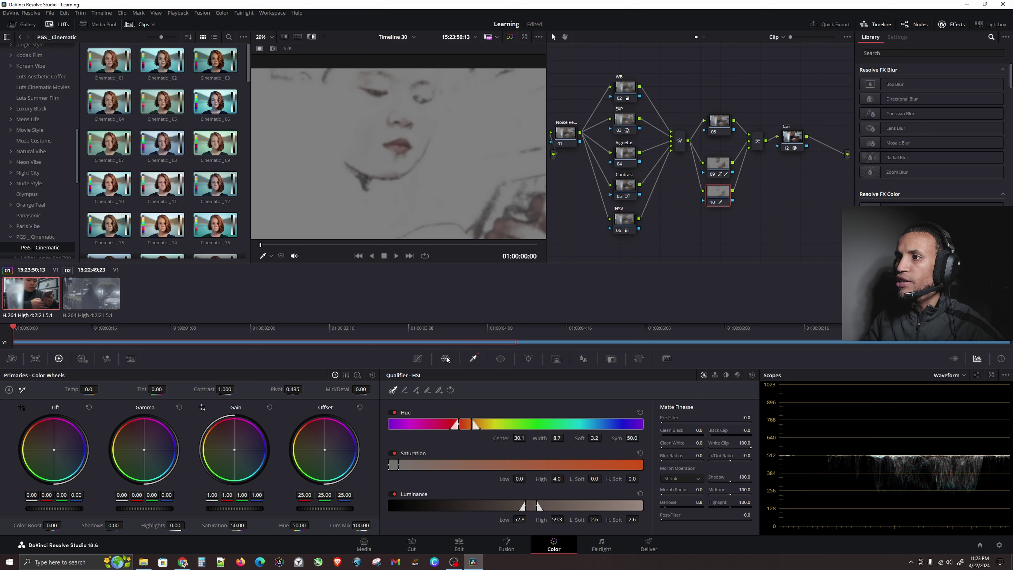
left_click(418, 359)
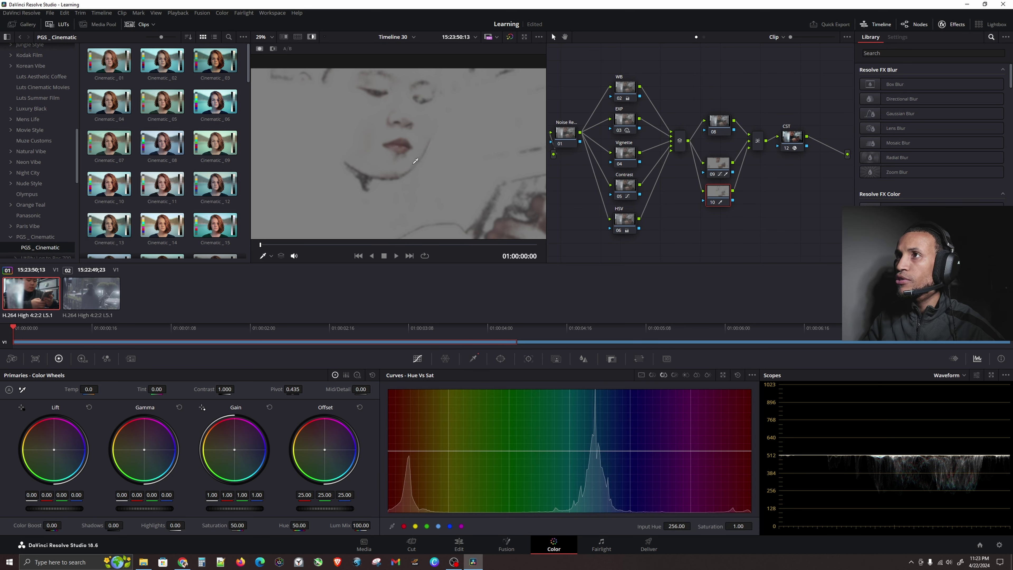
key("shift+h")
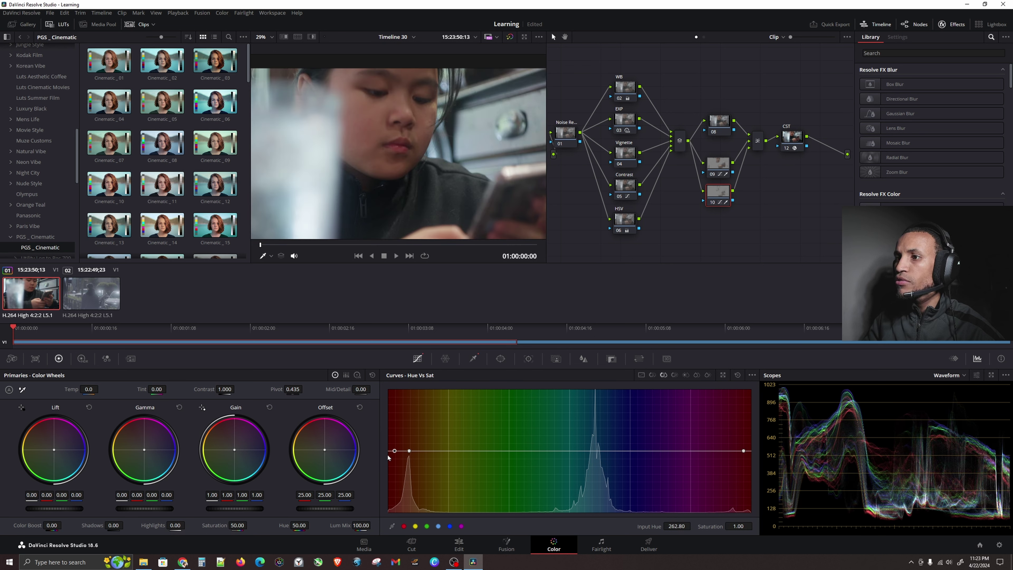
left_click_drag(395, 453, 393, 464)
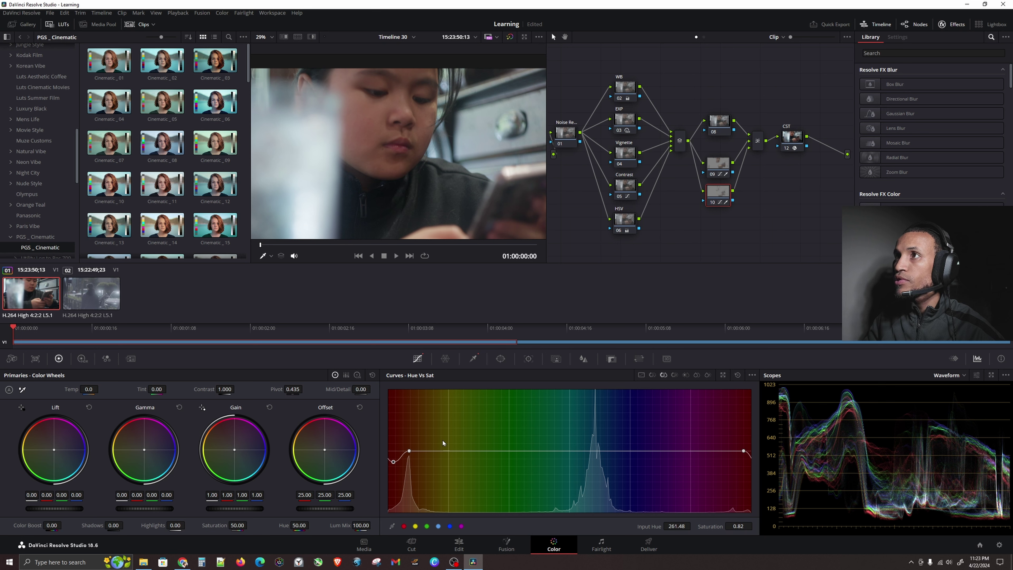
scroll(474, 140, "down", 3)
scroll(475, 153, "up", 1)
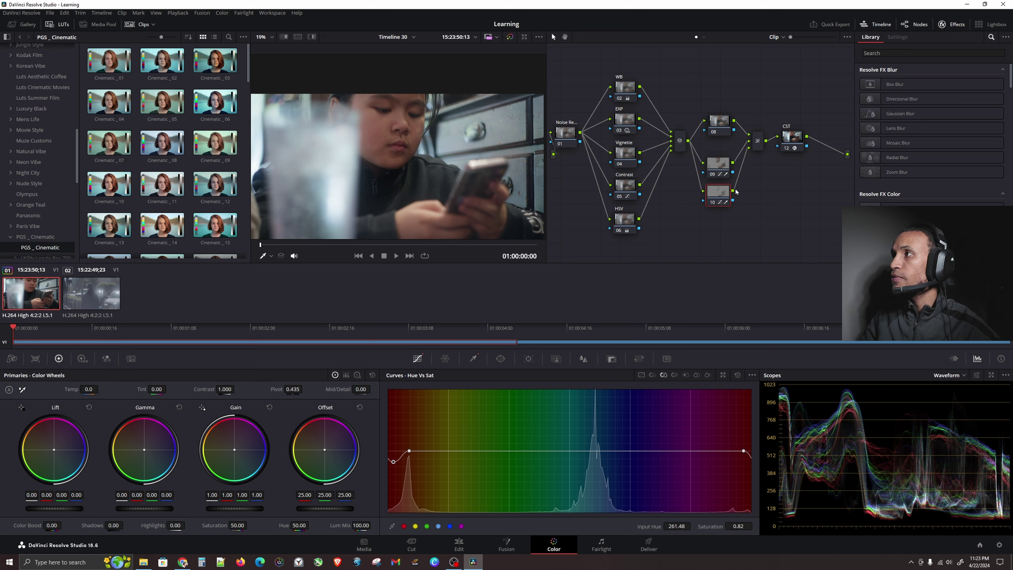
Step: Label node 09 as SKIN MAIN
left_click(724, 168)
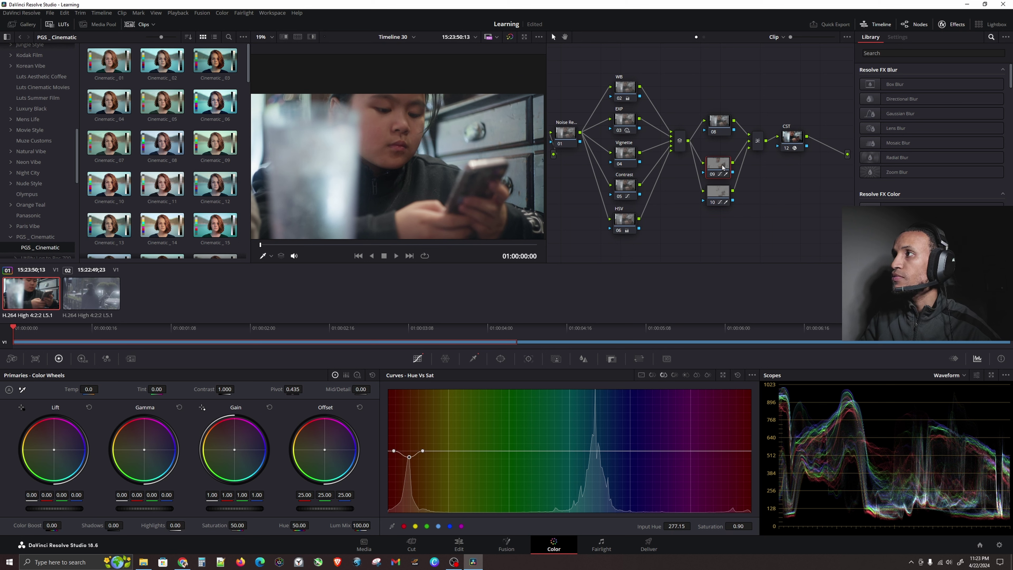
right_click(722, 165)
left_click(750, 180)
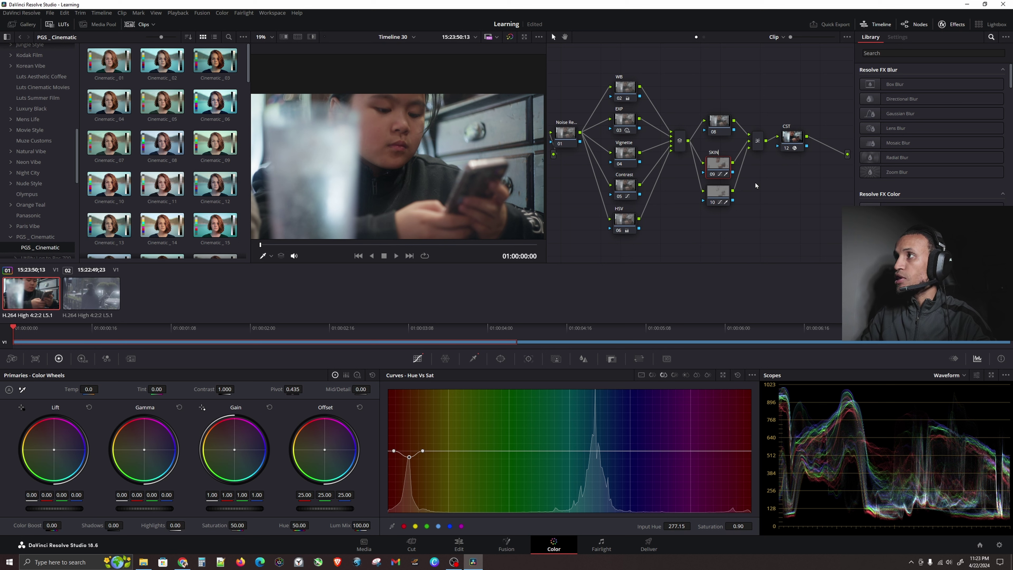
type("SKIN MAIN")
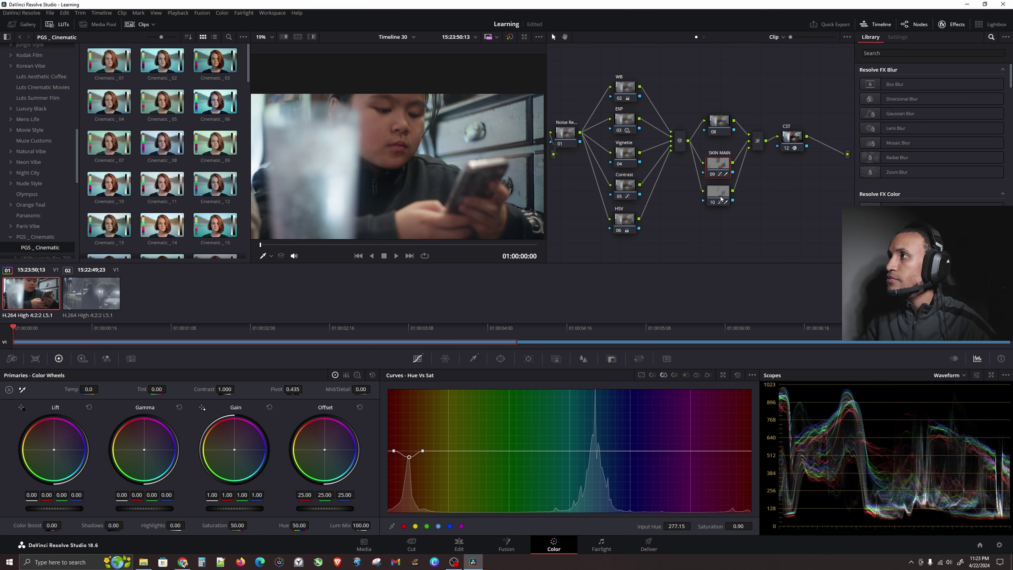
Step: Label node 10 as SKIN LIPS and space the two skin nodes further apart in the graph
right_click(721, 196)
left_click(753, 212)
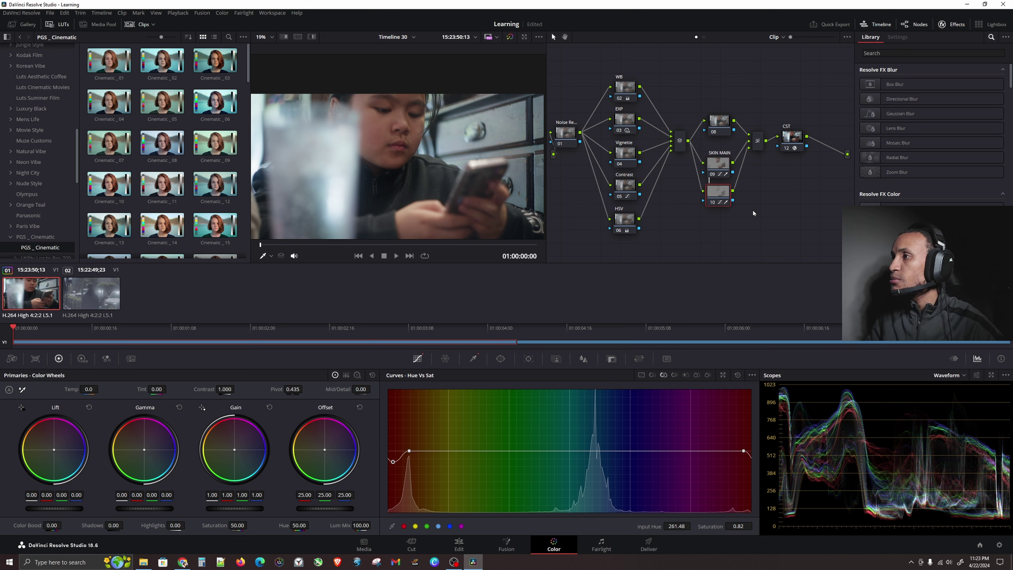
type("SKIN LIPS")
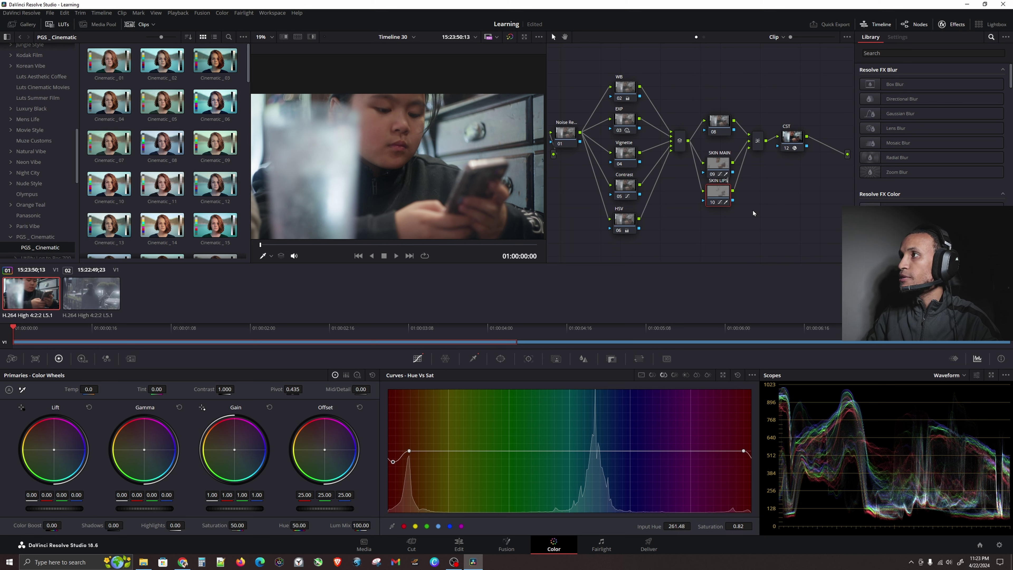
key("Return")
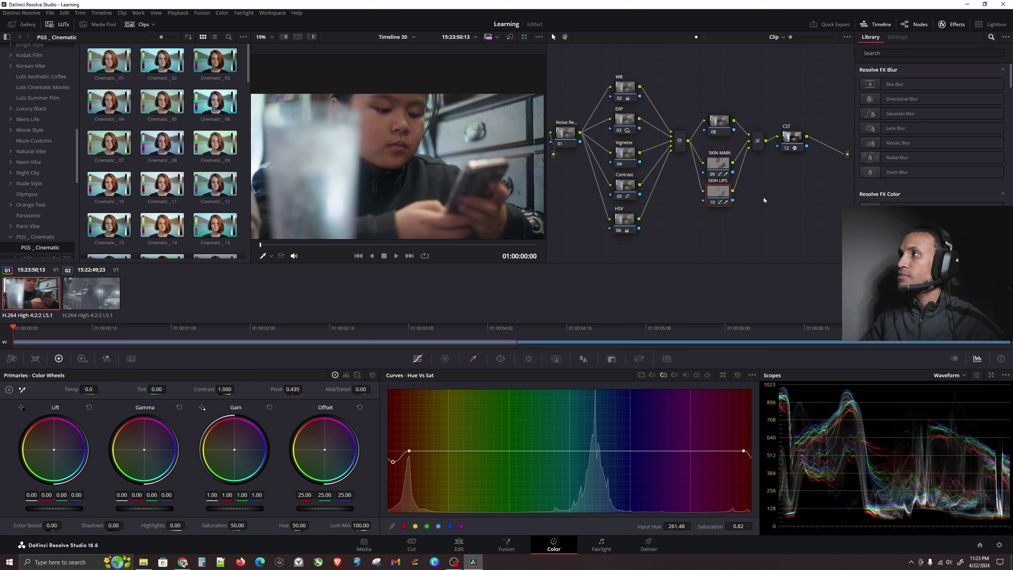
left_click_drag(722, 198, 720, 173)
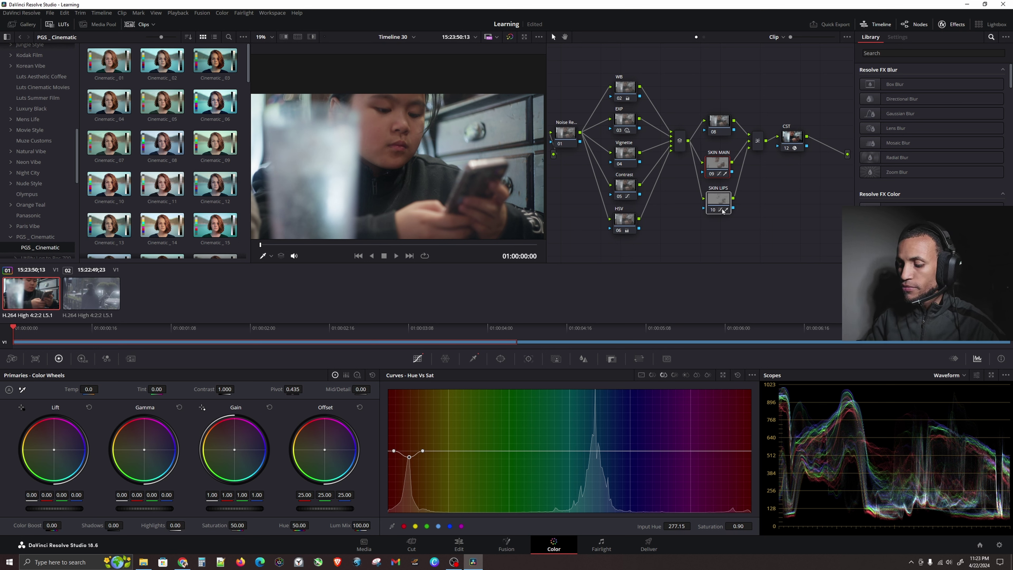
Step: Compare the image with the SKIN MAIN and SKIN LIPS nodes disabled and enabled
mouse_move(723, 212)
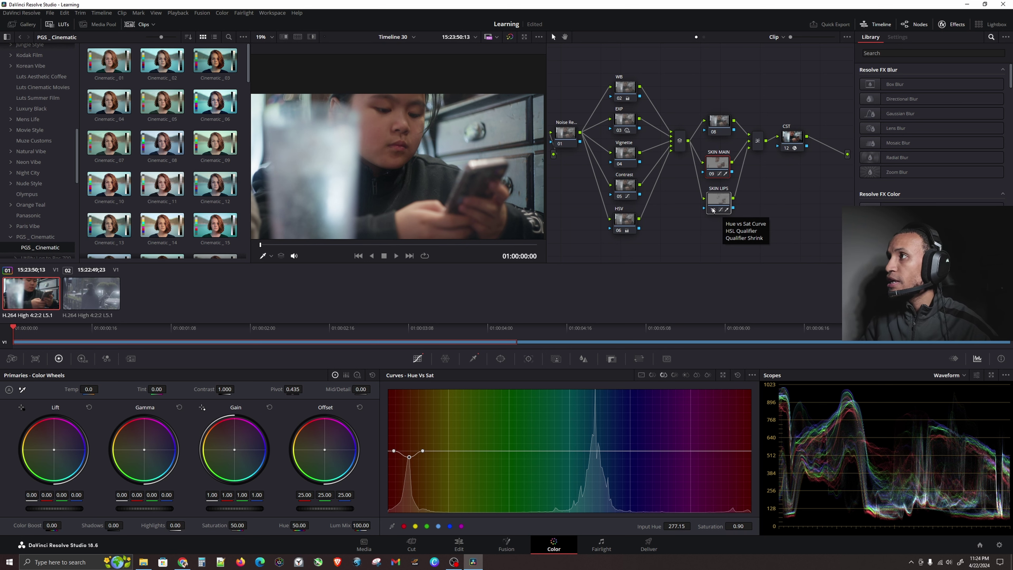
left_click(904, 472)
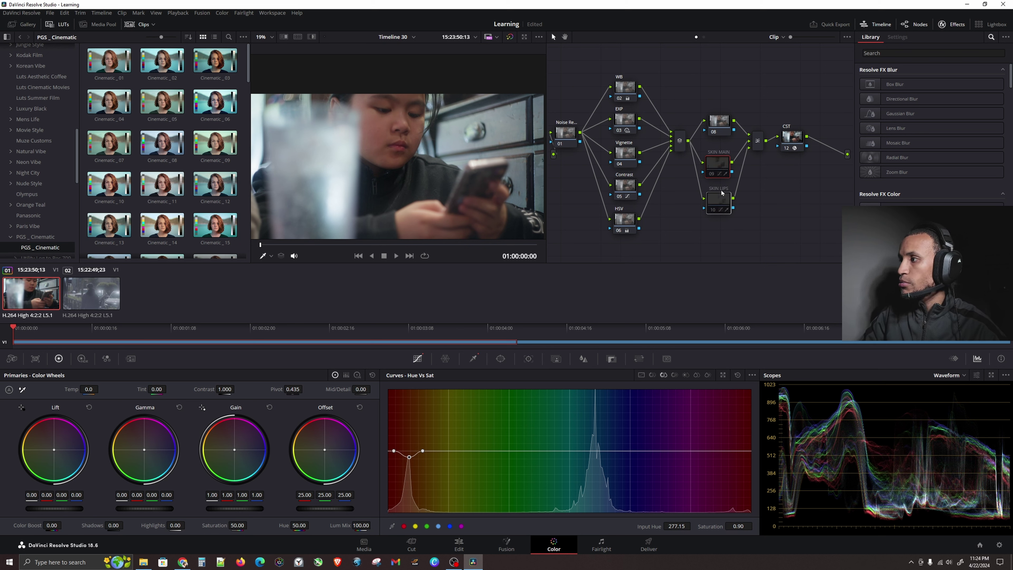
left_click(896, 459)
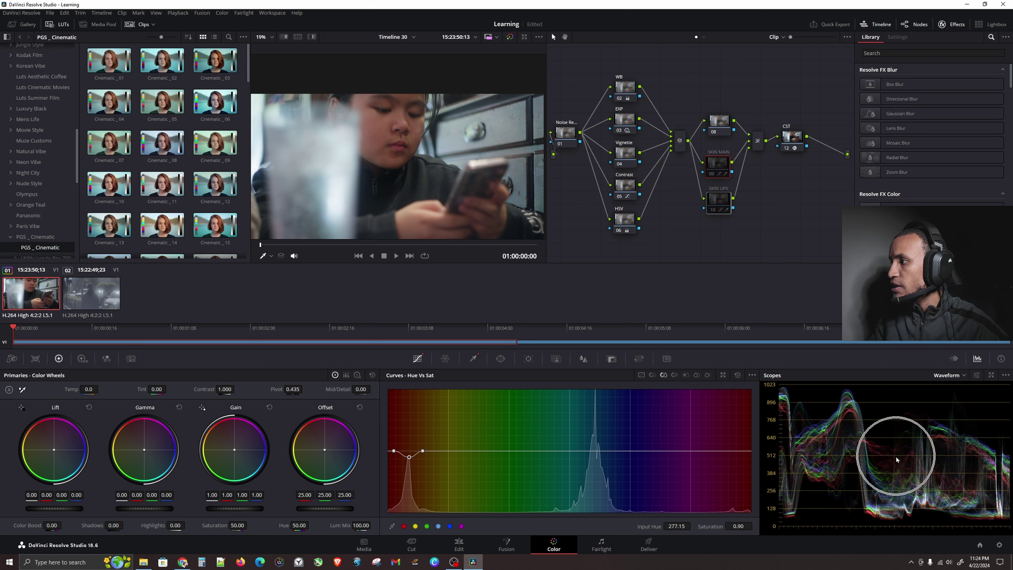
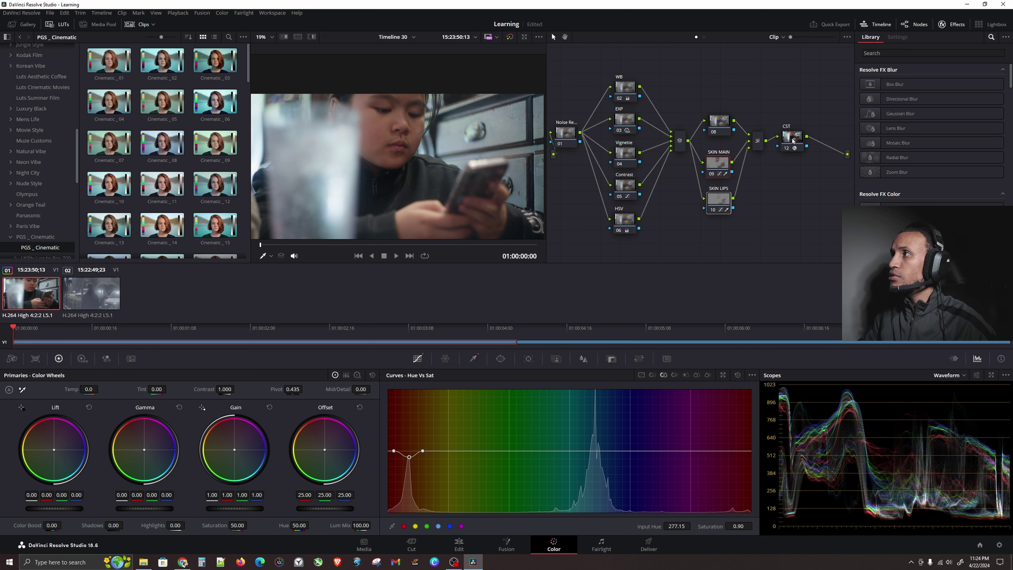
Step: Move the CST node away from the layer mixer and delete the unused node 08 above SKIN MAIN
left_click_drag(793, 140, 821, 142)
left_click_drag(793, 197, 725, 197)
left_click(679, 127)
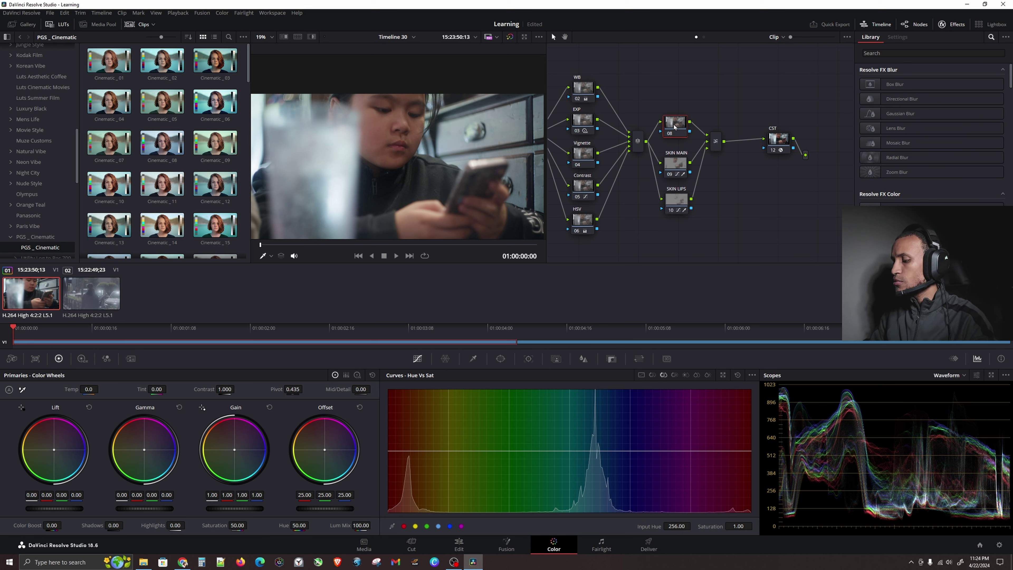
key("Delete")
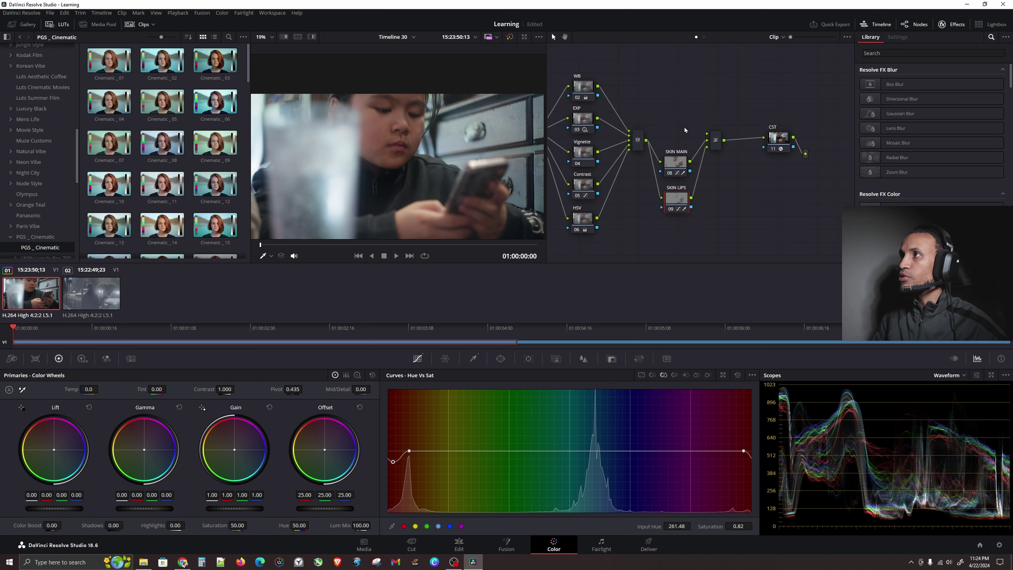
Step: Add a serial node between the skin layer mixer and CST, shifting the neighbouring nodes to make room
left_click_drag(650, 110, 680, 109)
left_click(766, 131)
left_click_drag(766, 130, 760, 128)
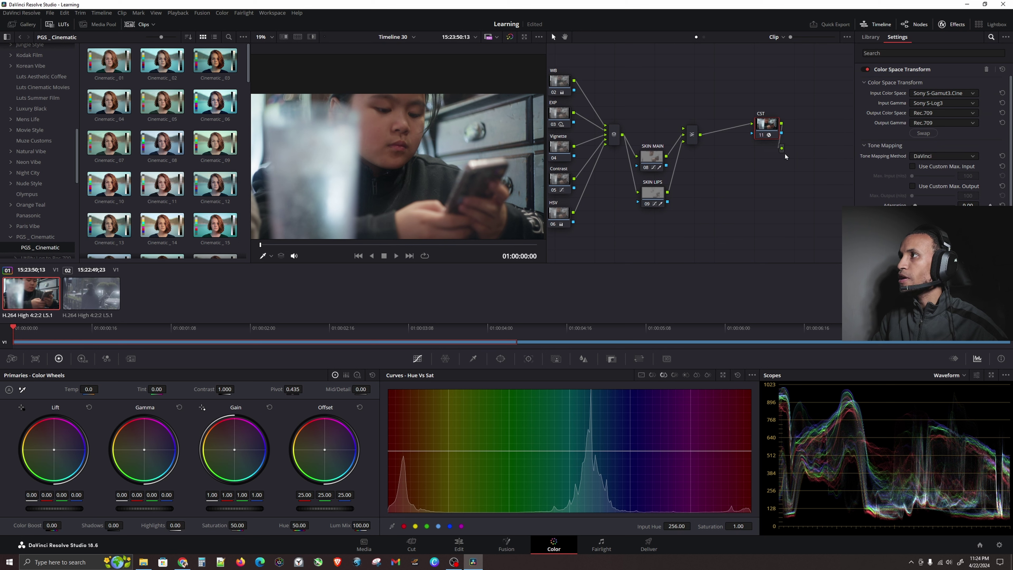
left_click_drag(638, 95, 699, 222)
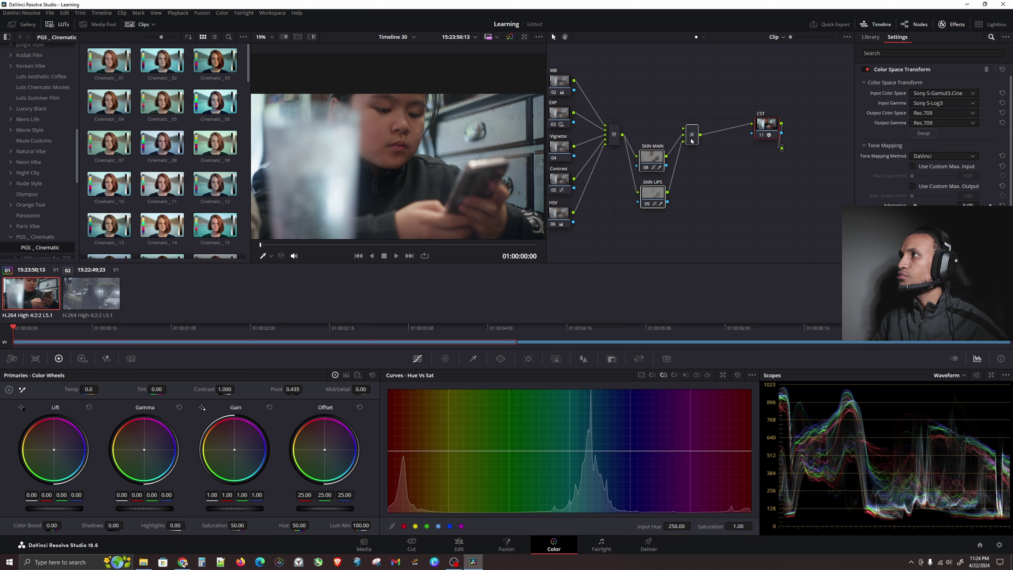
mouse_move(692, 138)
left_mouse_down()
mouse_move(672, 152)
mouse_move(688, 142)
left_mouse_up()
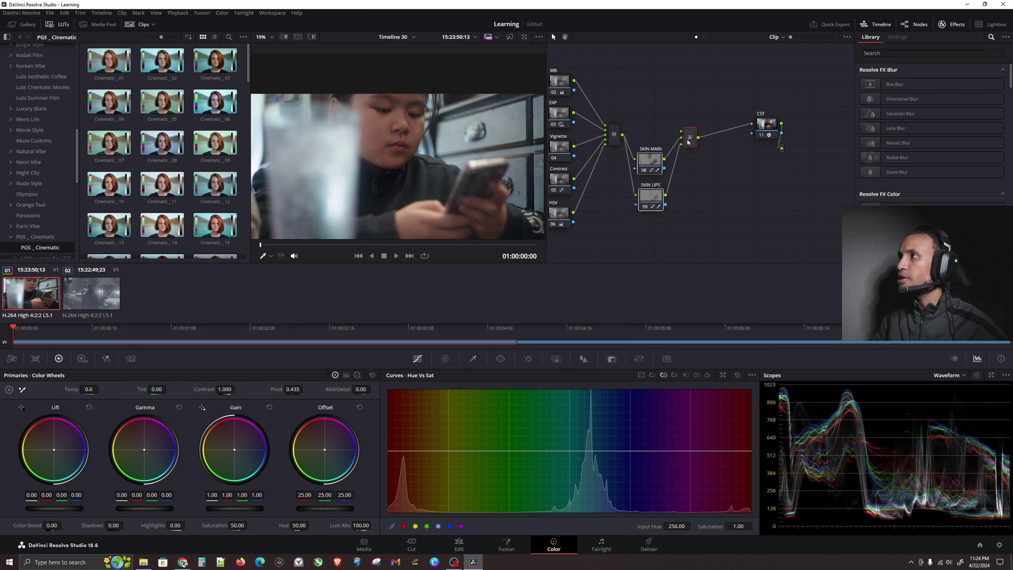
key("alt+s")
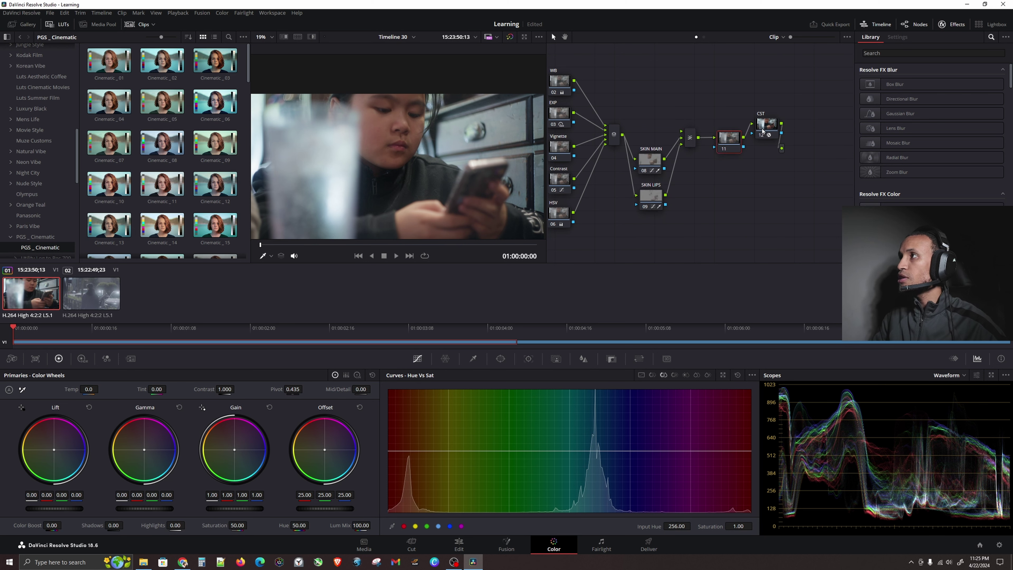
left_click(776, 131)
left_click_drag(776, 131, 803, 138)
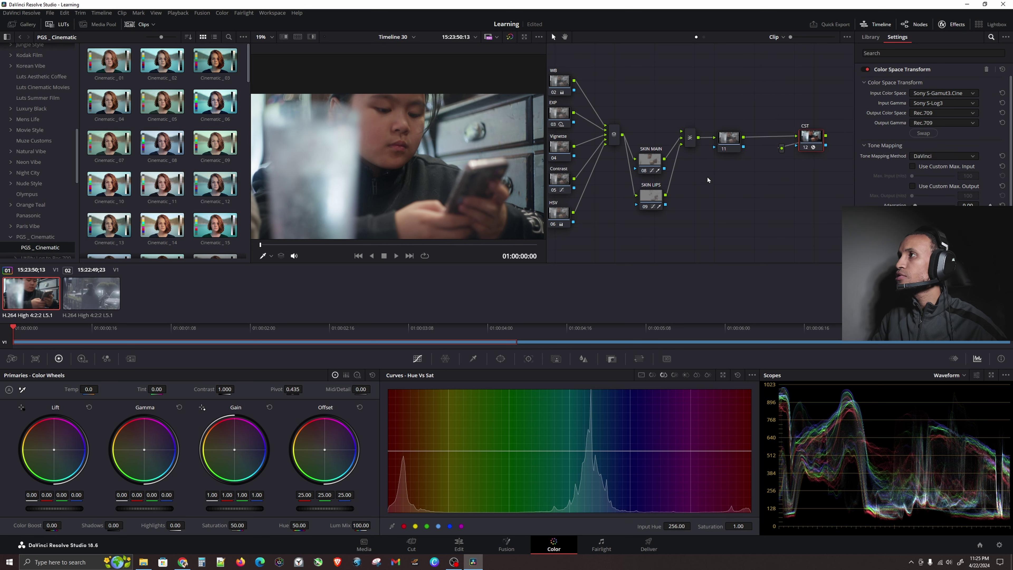
Step: Compare the clip with all grades bypassed and restored
left_click_drag(708, 180, 672, 186)
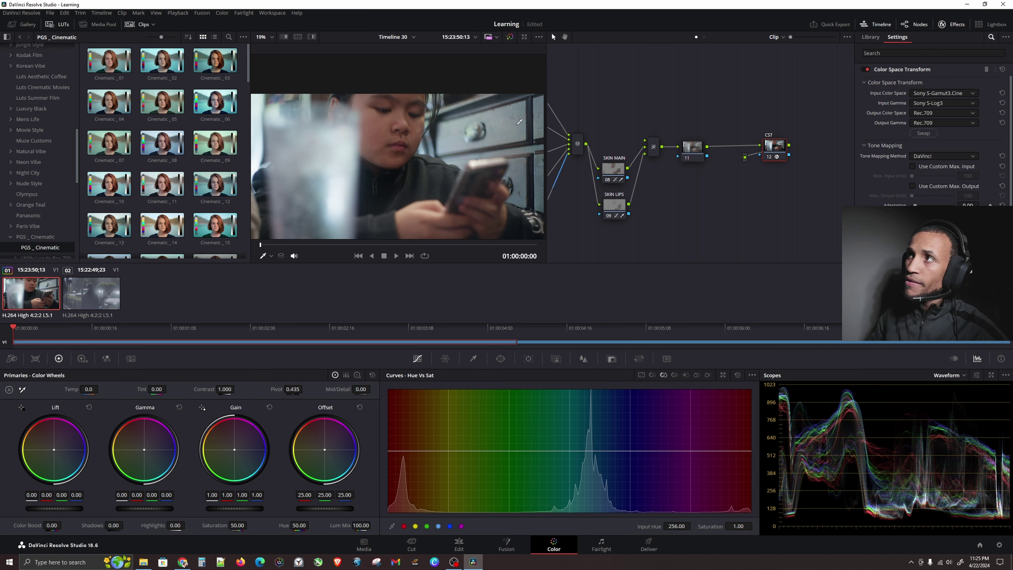
left_click(510, 37)
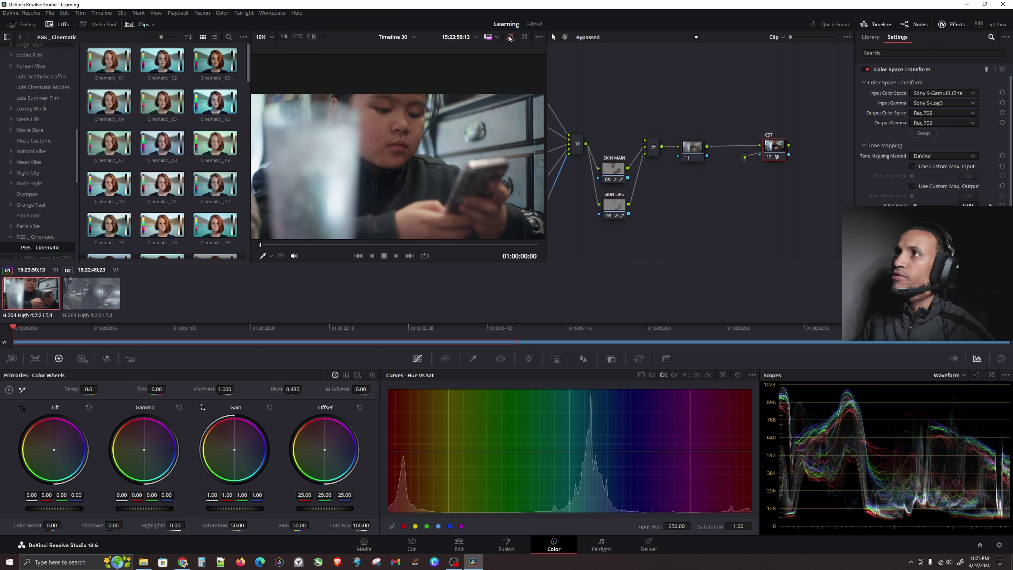
left_click(510, 38)
left_click_drag(666, 104, 733, 100)
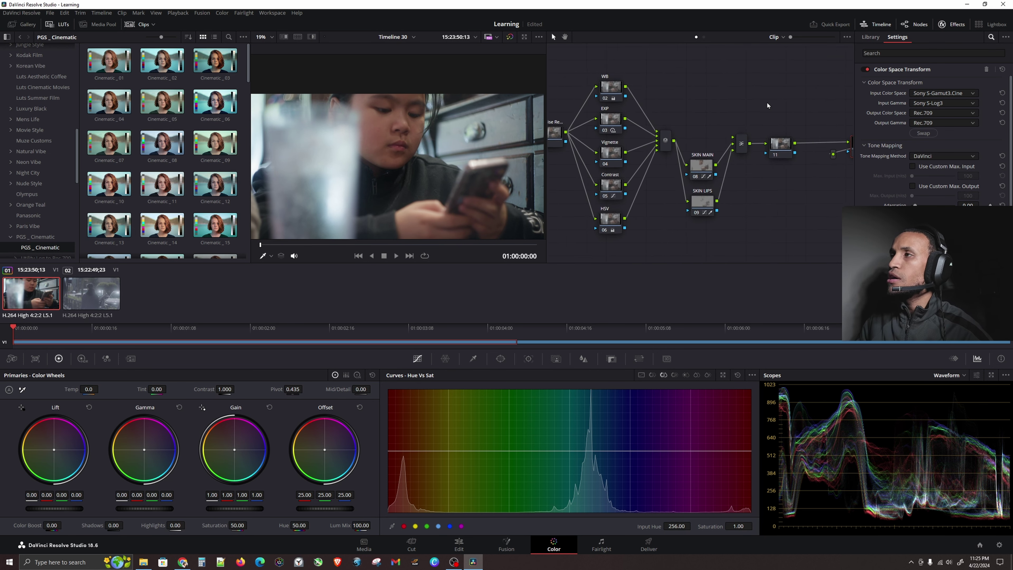
Step: Add a second serial node after node 11 and move both new nodes closer to the layer mixer
left_click_drag(760, 143, 675, 147)
left_click(676, 148)
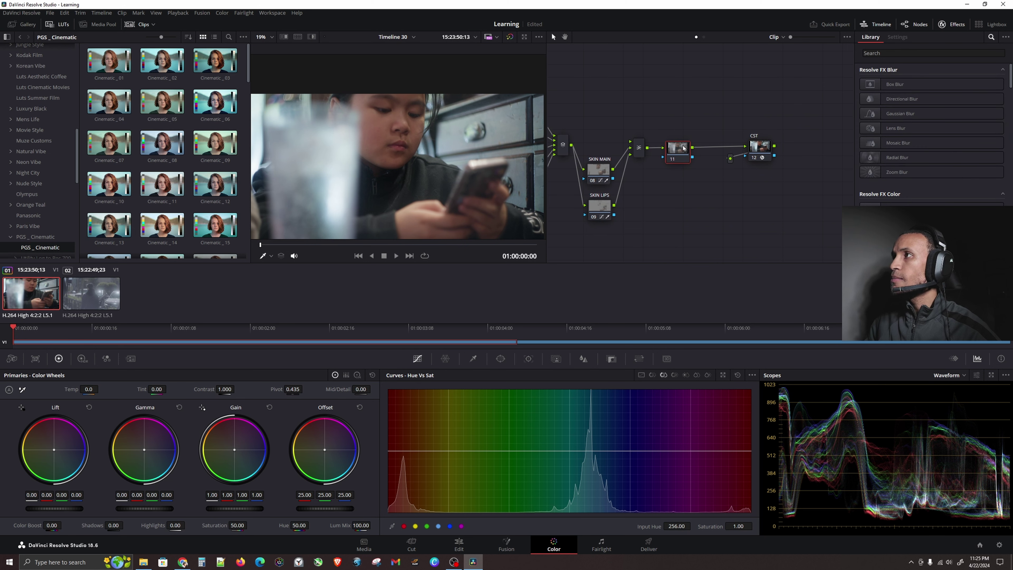
key("alt+s")
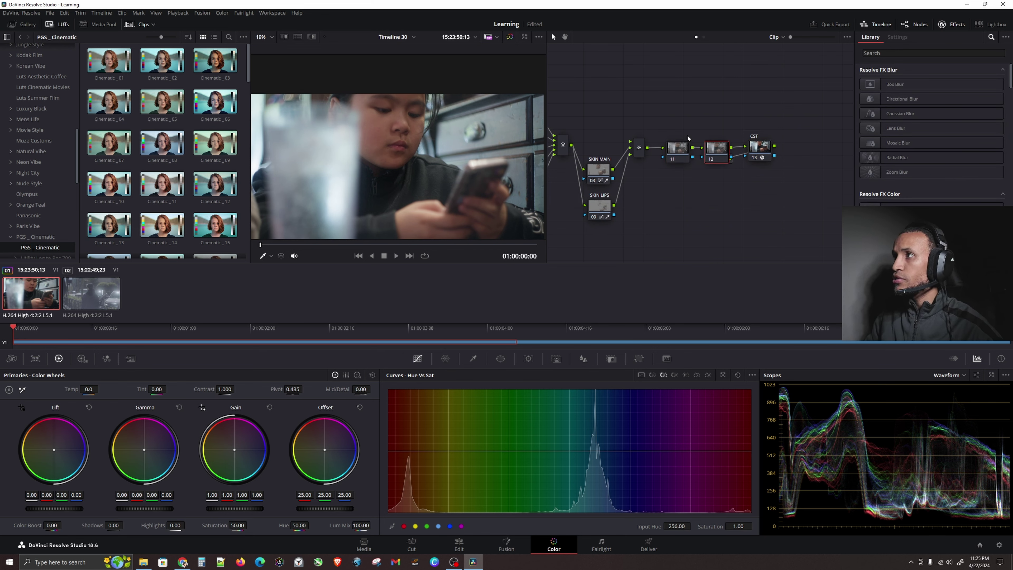
left_click_drag(722, 153, 708, 152)
left_click(710, 114)
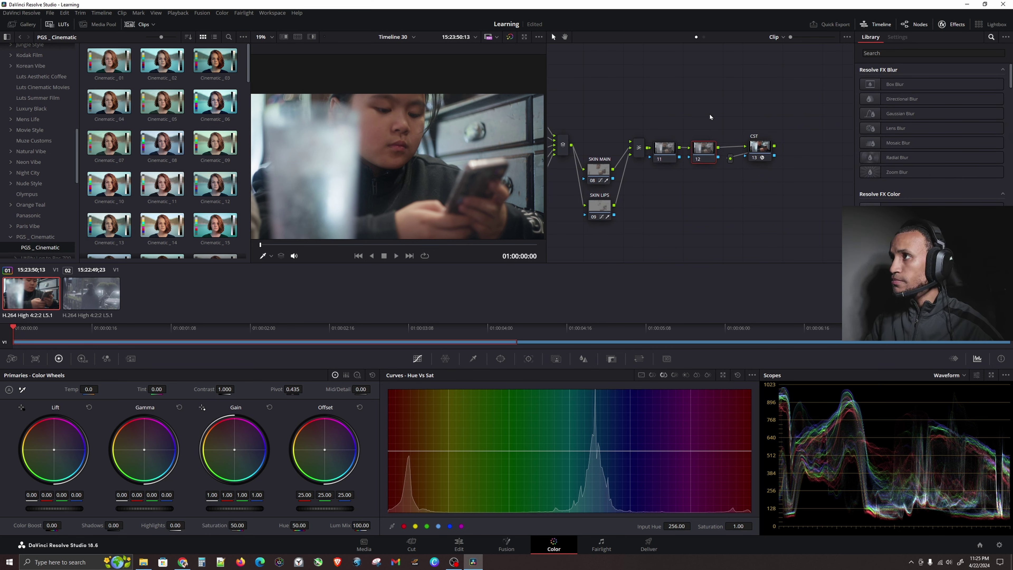
left_click(674, 151)
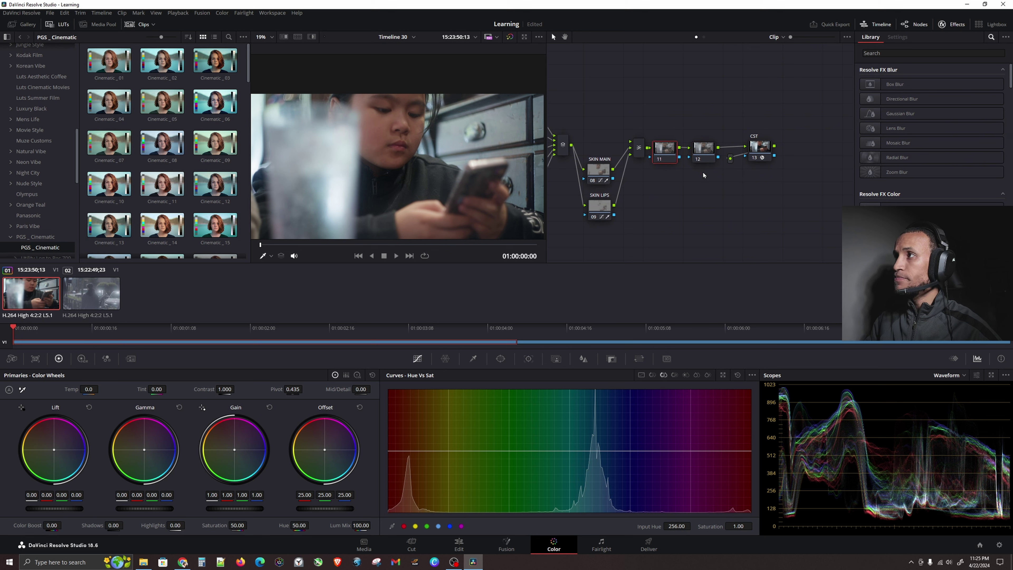
left_click(697, 155)
right_click(697, 154)
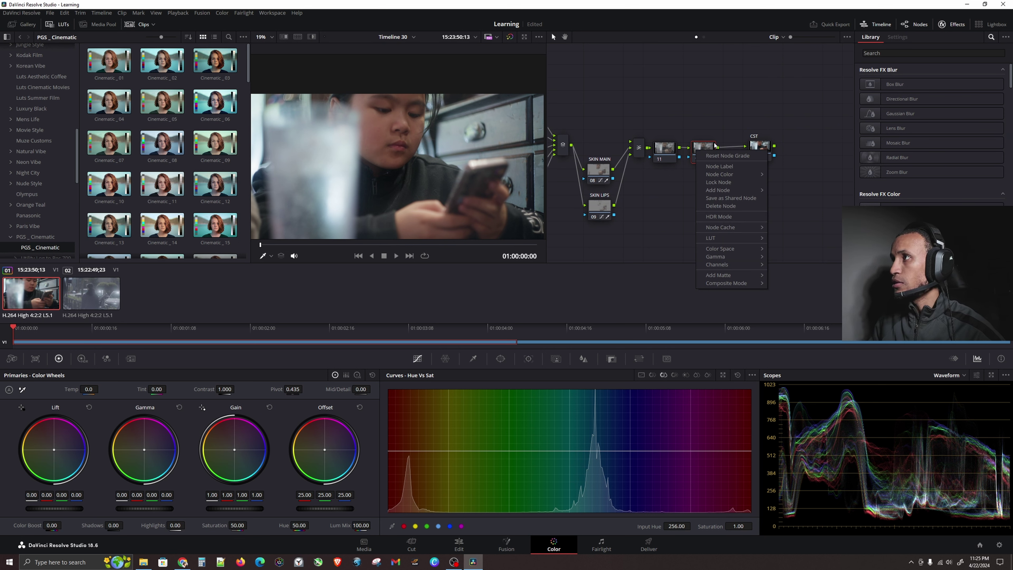
key("Escape")
Step: Label node 11 as LOOK
left_click(665, 151)
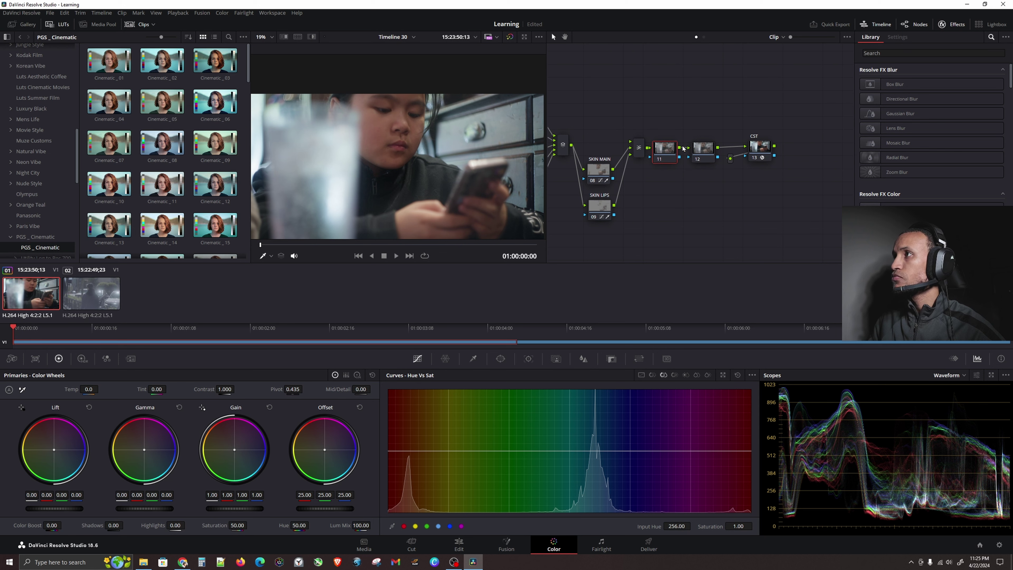
right_click(671, 151)
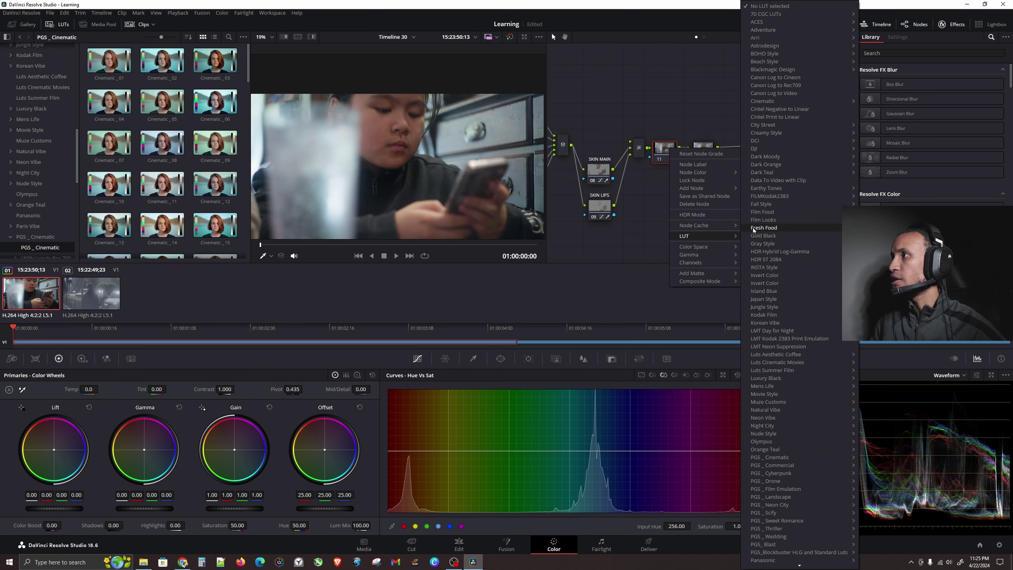
left_click(699, 165)
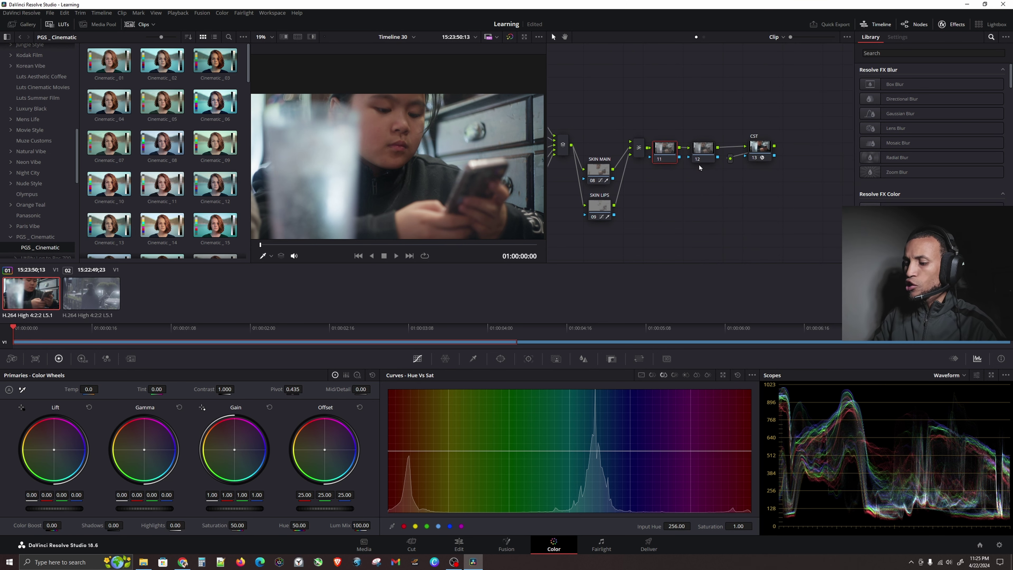
type("LOOK")
key("Return")
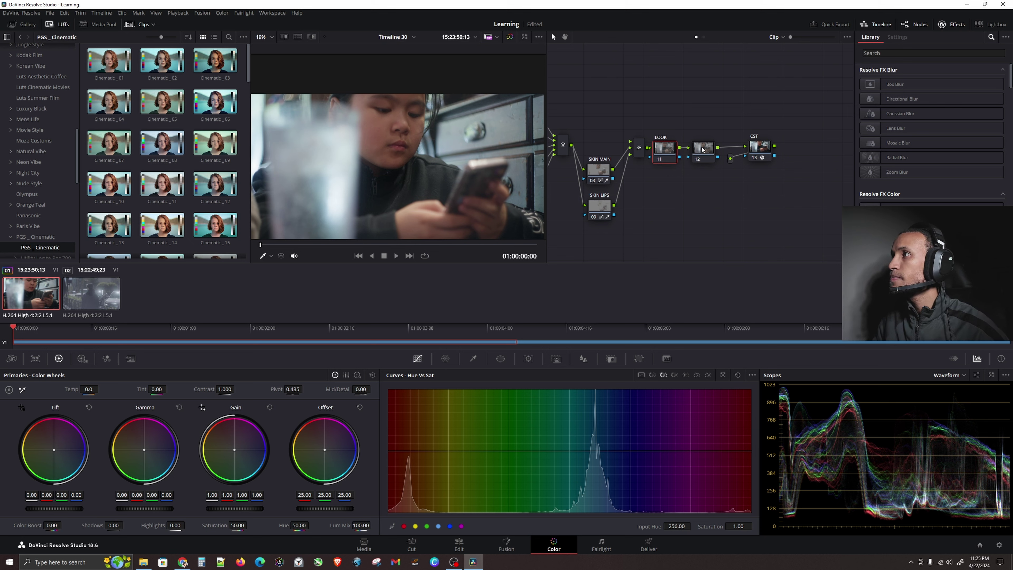
Step: Label node 12 as LUT
left_click(703, 149)
right_click(704, 148)
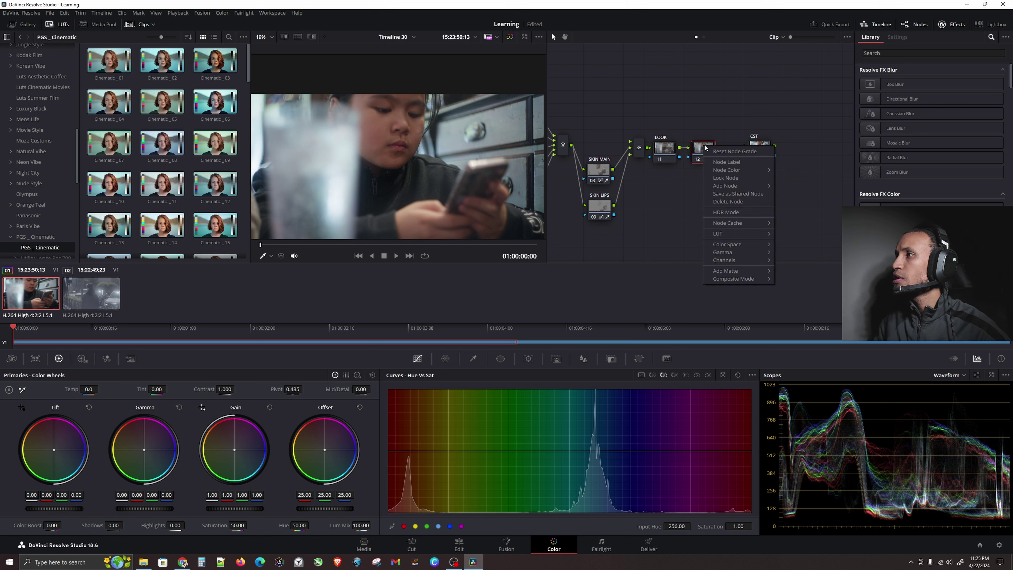
left_click(740, 162)
type("LUT")
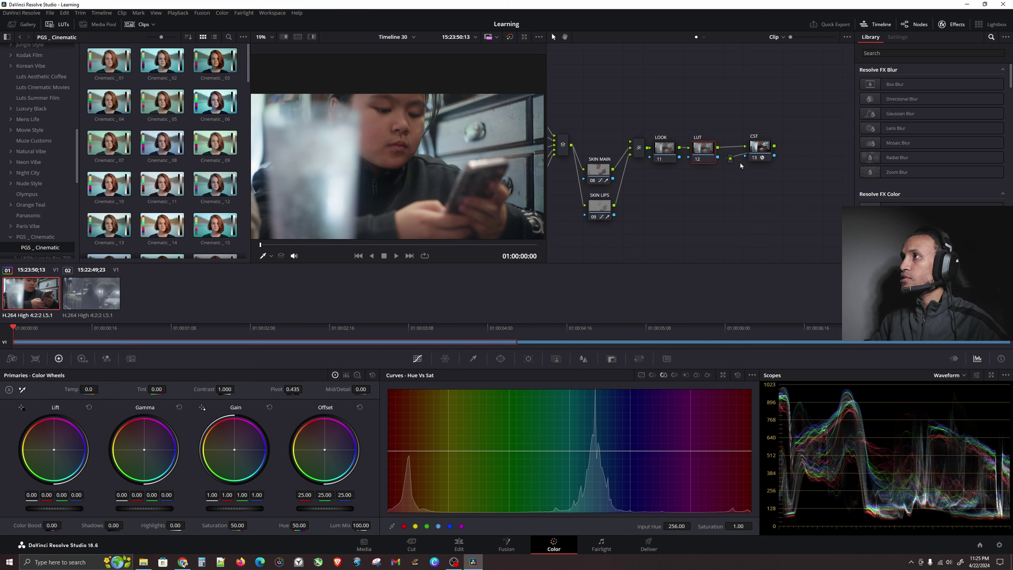
Step: Shift the CST node slightly away from the LUT node, add a serial node after CST and place it below the CST node
left_click(760, 151)
left_click_drag(760, 152, 795, 154)
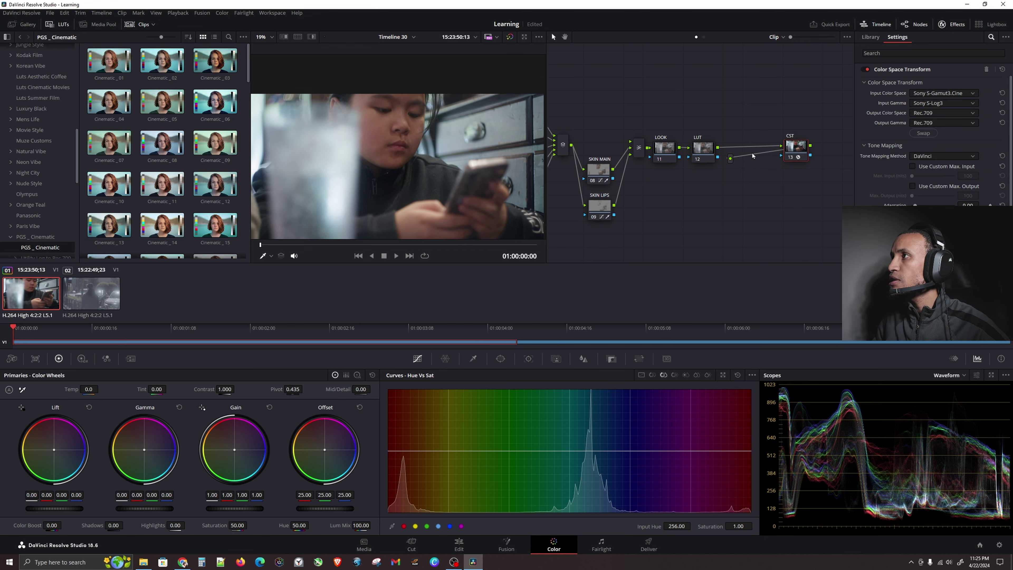
left_click(704, 150)
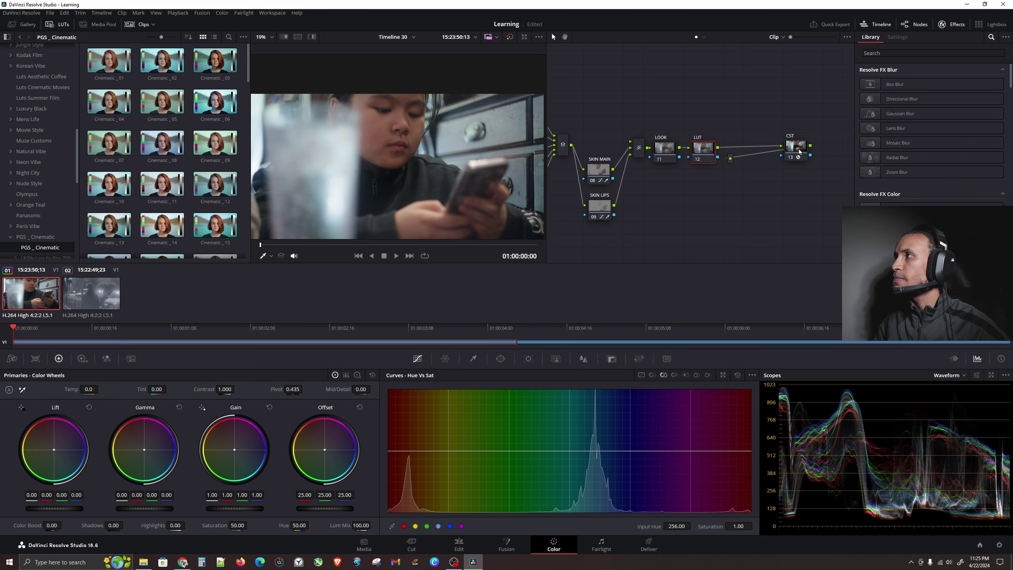
left_click_drag(799, 152, 772, 153)
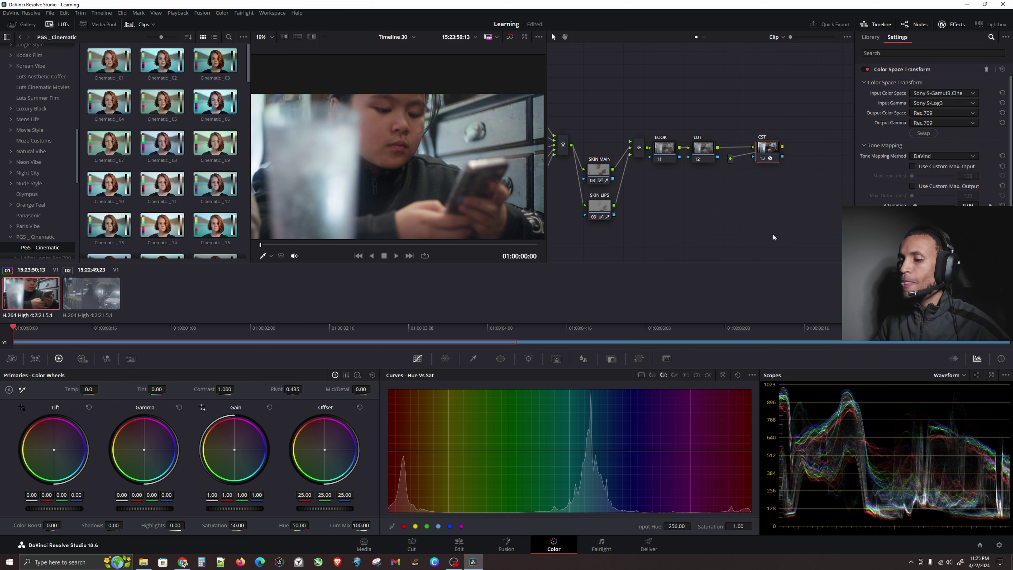
key("alt+s")
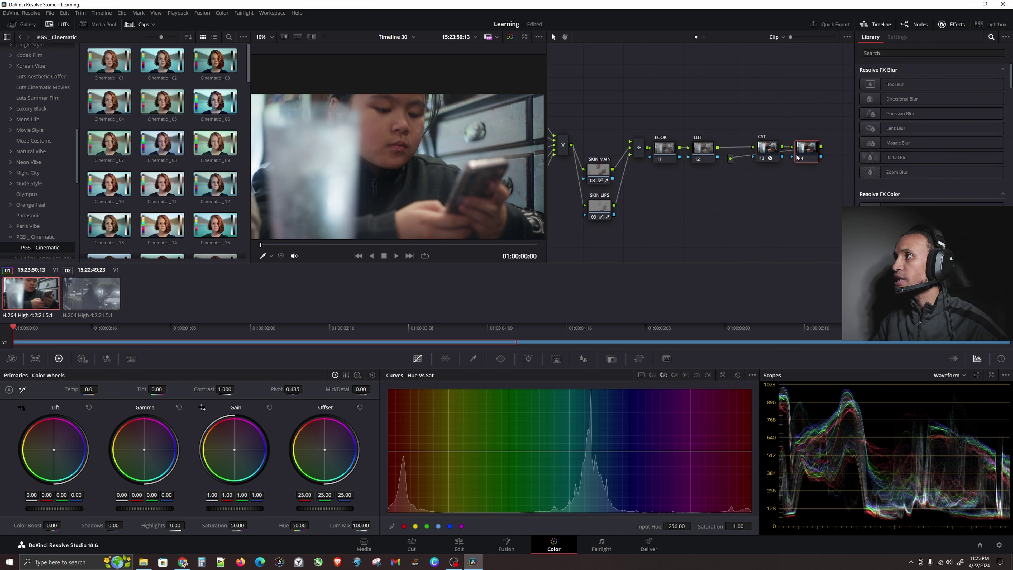
left_click_drag(805, 147, 759, 188)
mouse_move(768, 148)
left_mouse_down()
mouse_move(749, 149)
mouse_move(760, 149)
left_mouse_up()
left_click_drag(709, 210, 677, 210)
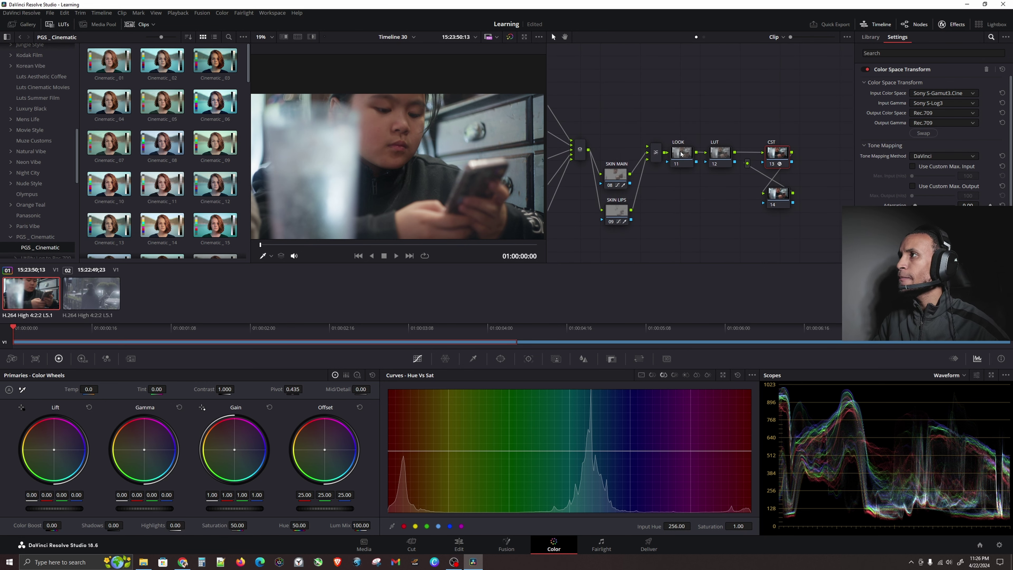
Step: Try picking the drawer's tones in the LOOK node's hue-saturation Color Warper, and reset the node's grade
left_click(693, 166)
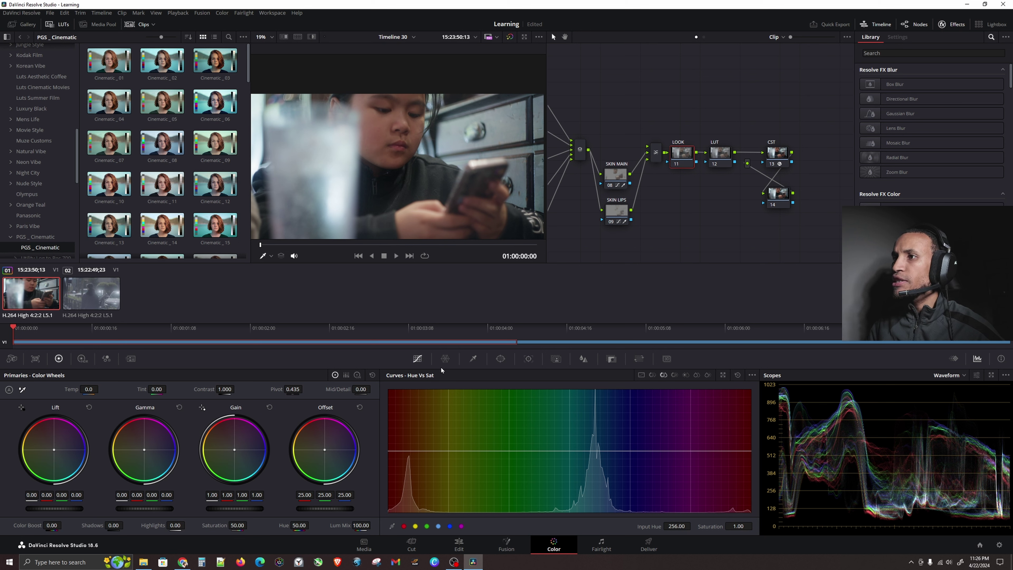
left_click(445, 359)
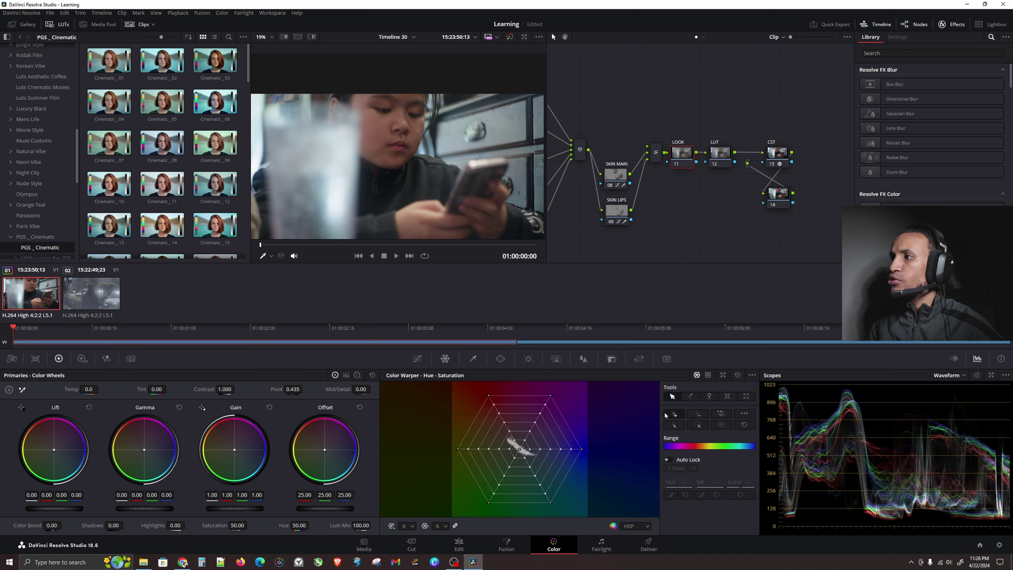
left_click(672, 397)
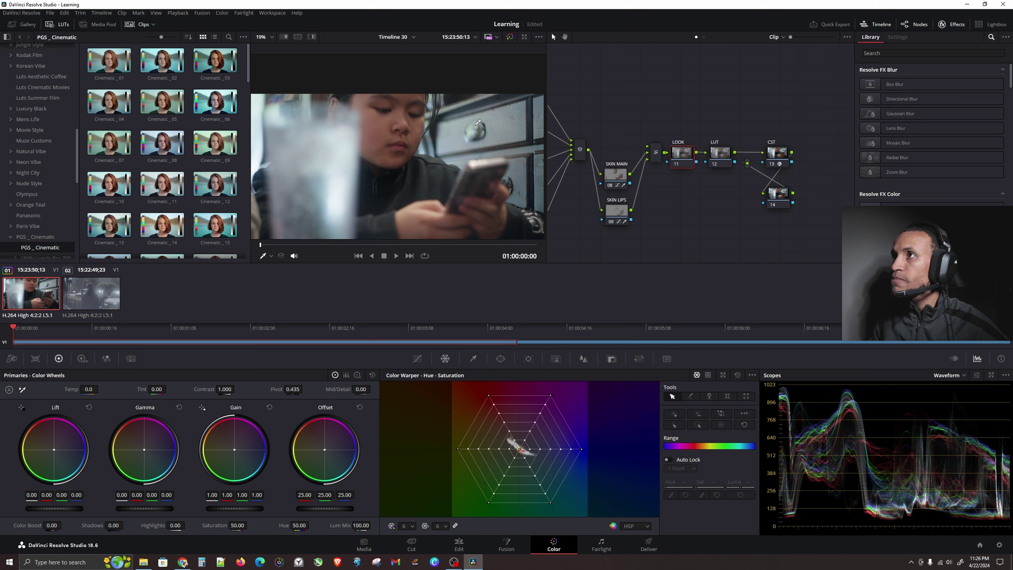
left_click(462, 123)
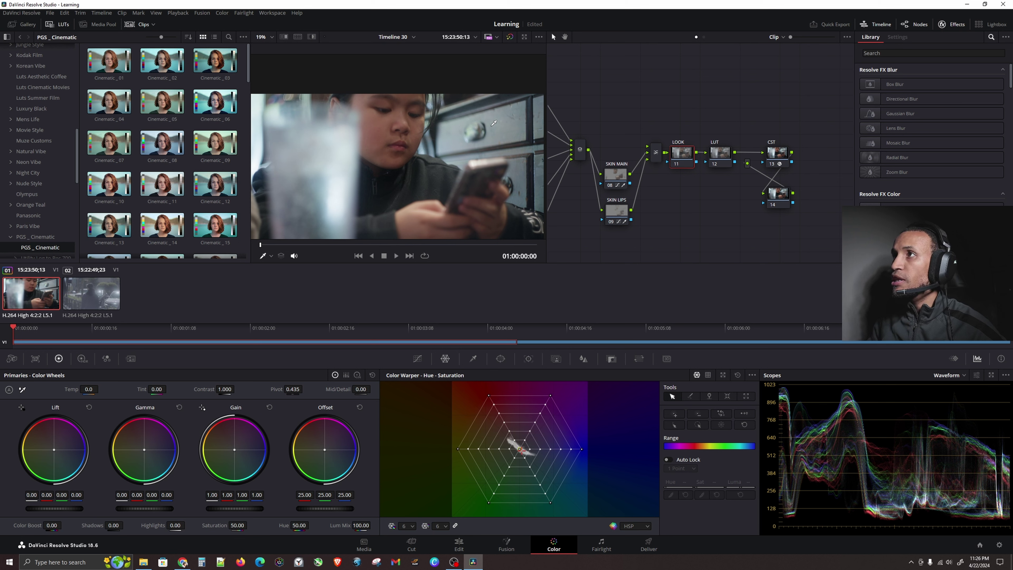
left_click(463, 121)
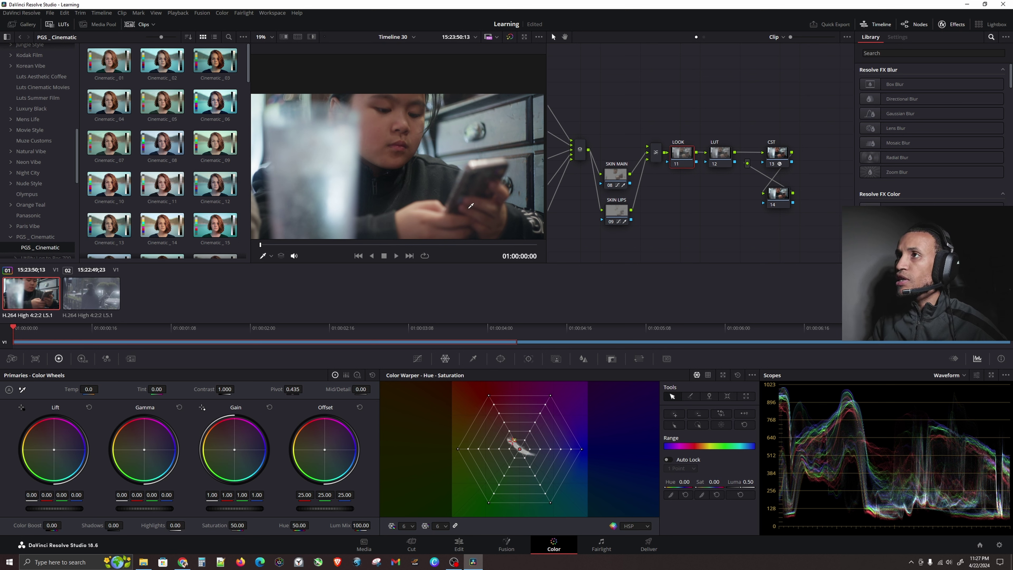
left_click(462, 122)
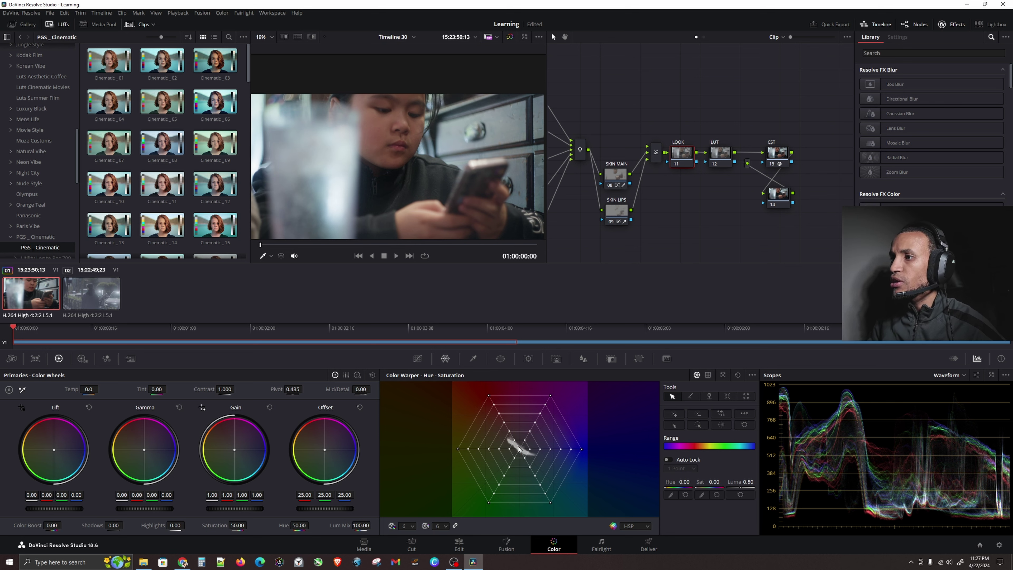
left_click(508, 443)
left_click(509, 441)
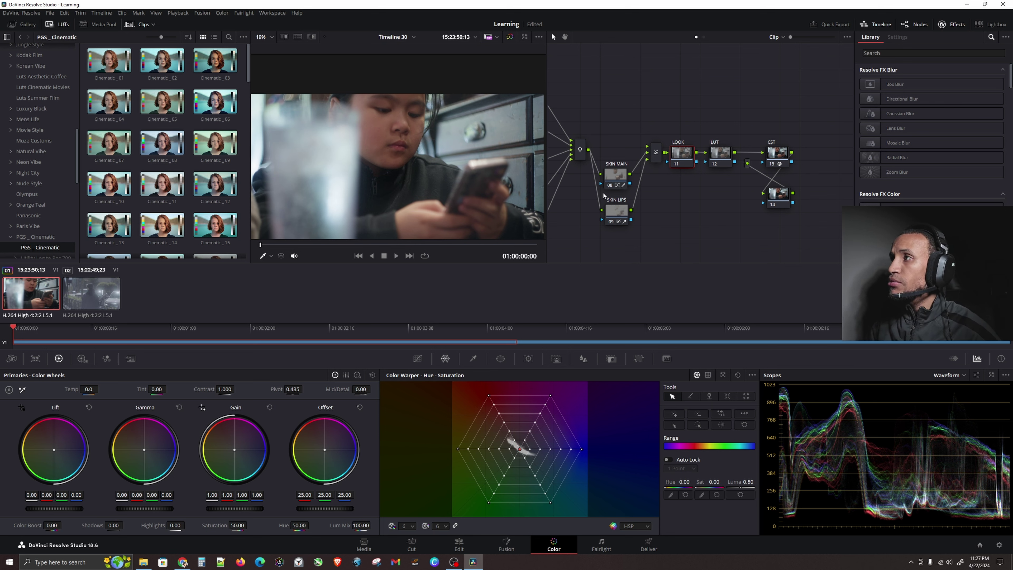
right_click(683, 155)
left_click(701, 160)
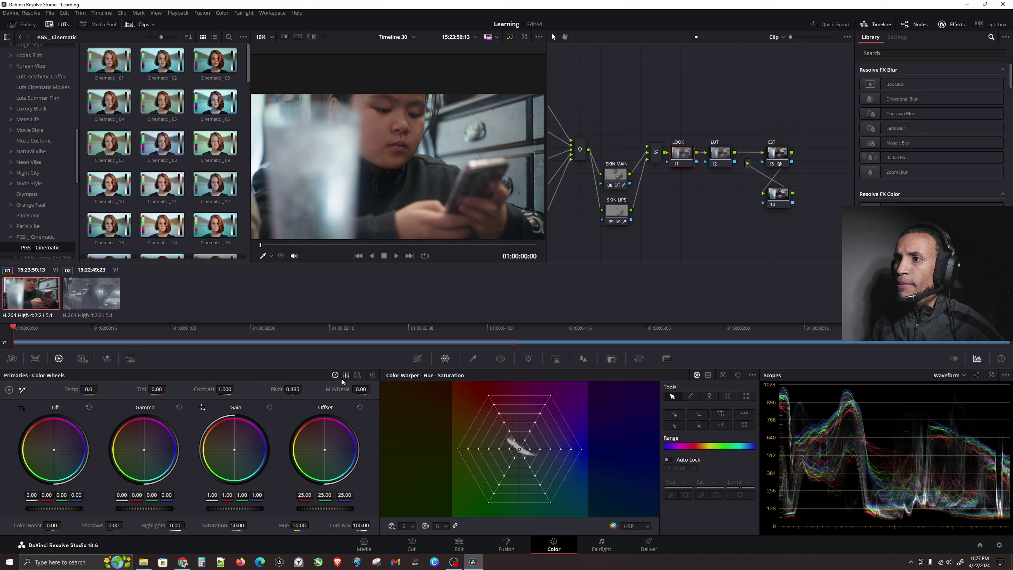
Step: Warm the LOOK node's gain by shifting its color balance to red 1.02 and blue 0.98
left_click(335, 375)
left_click(335, 376)
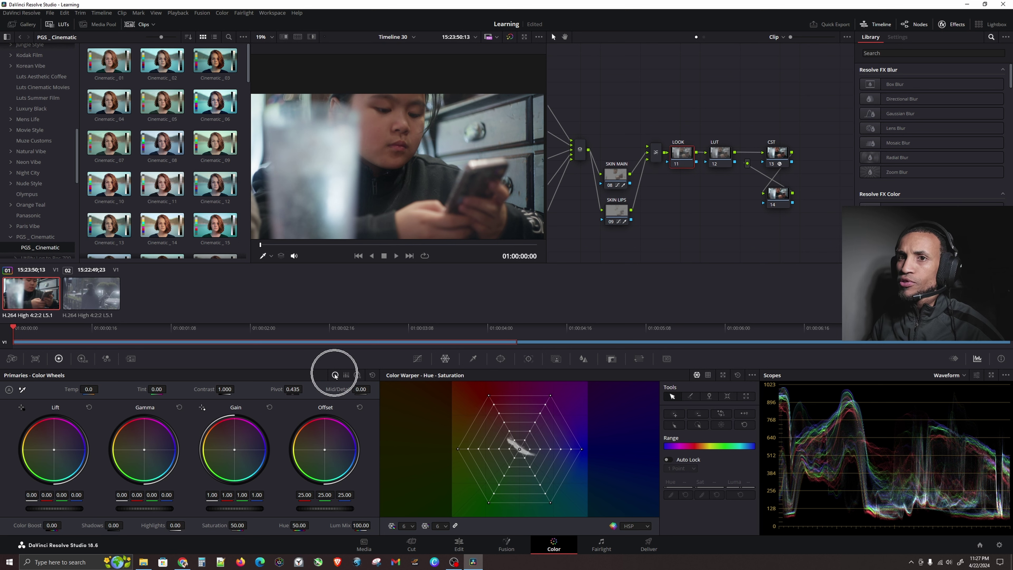
left_click(335, 375)
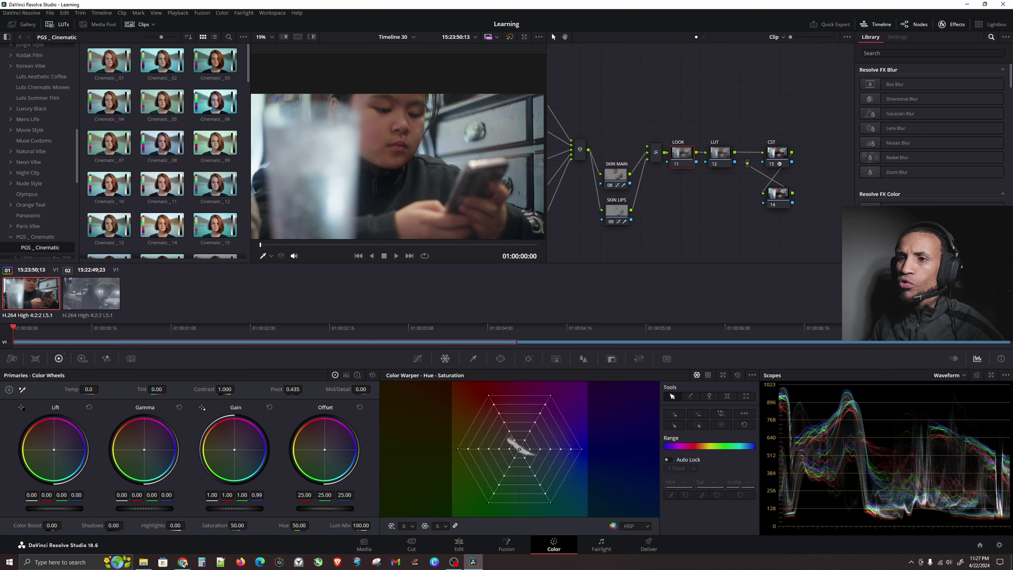
left_click_drag(234, 450, 233, 450)
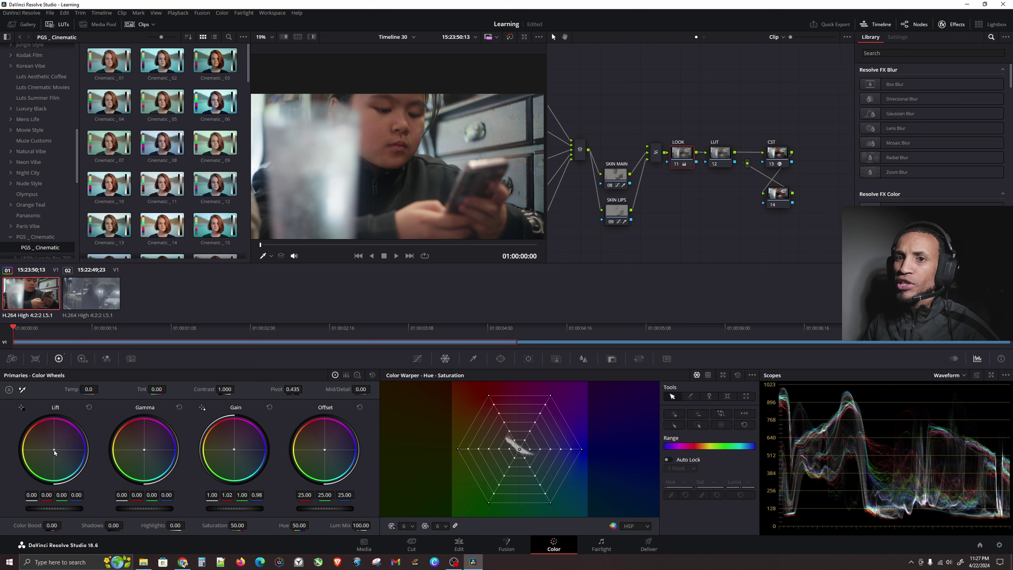
Step: Reset the LOOK node's lift after a small color shift, and cool the gamma to blue 0.01
left_click_drag(54, 451, 54, 451)
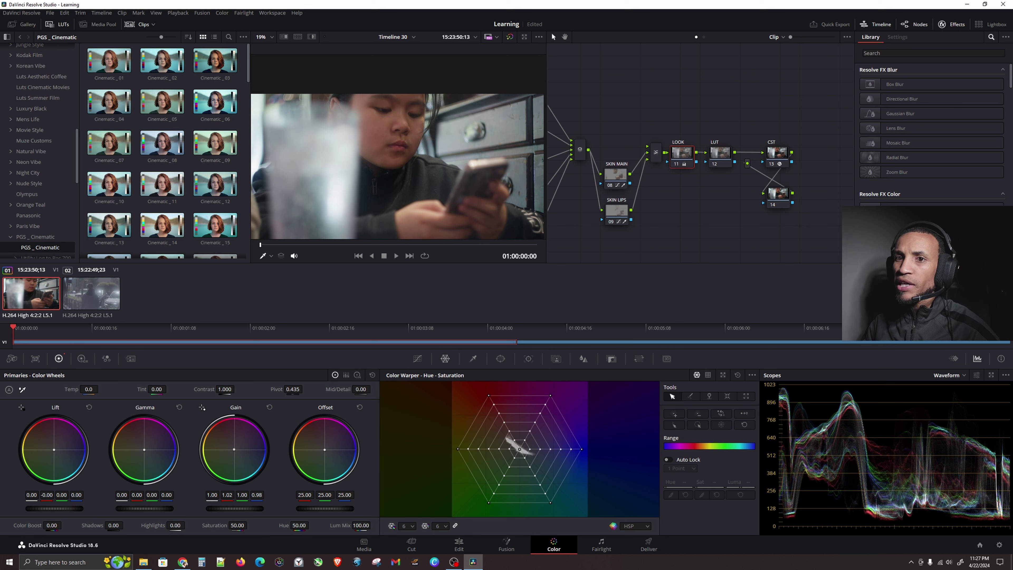
left_click(88, 408)
left_click_drag(145, 453, 146, 452)
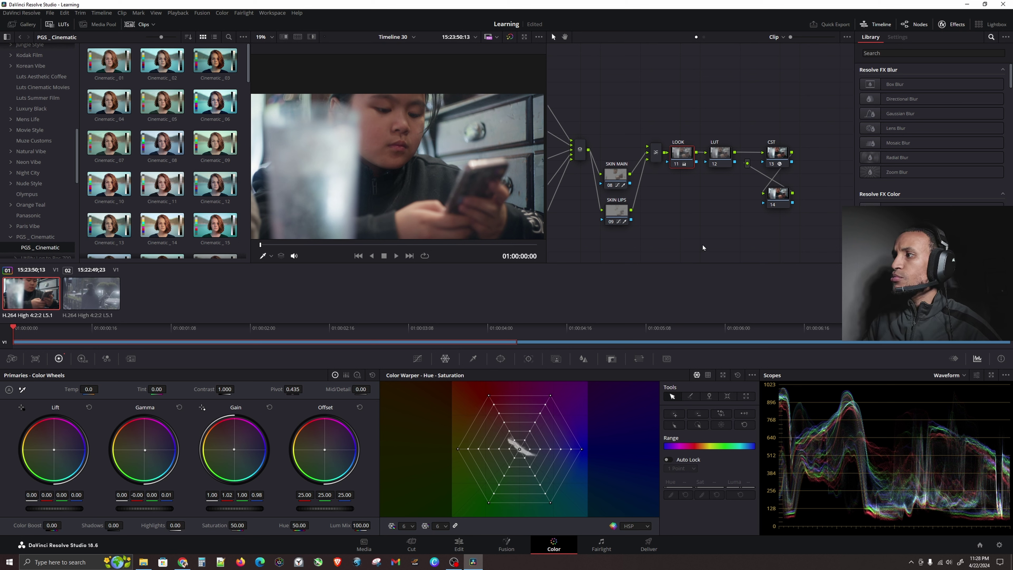
Step: Compare the image and waveform with the LOOK node disabled and enabled
left_click(848, 410)
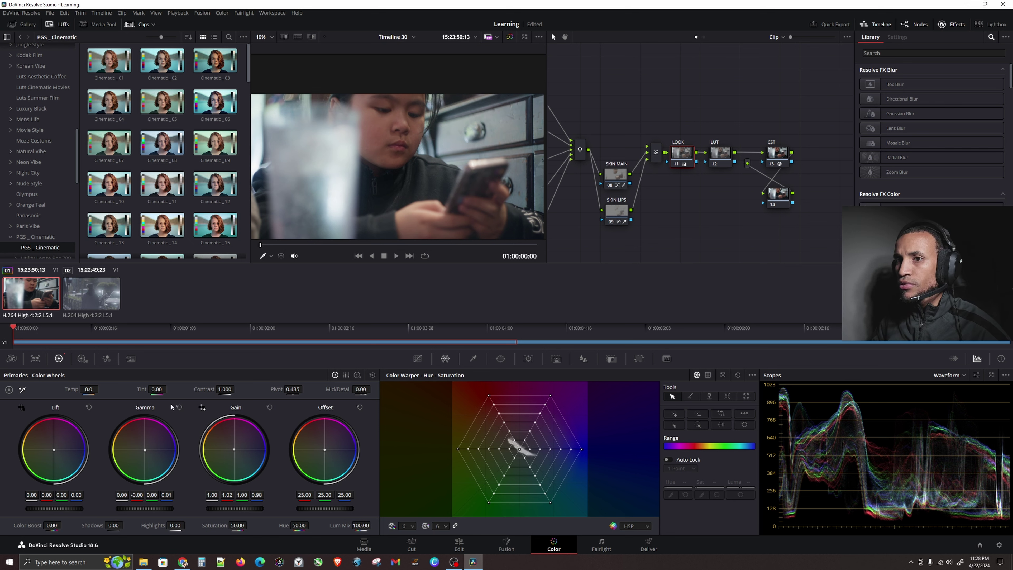
left_click(682, 156)
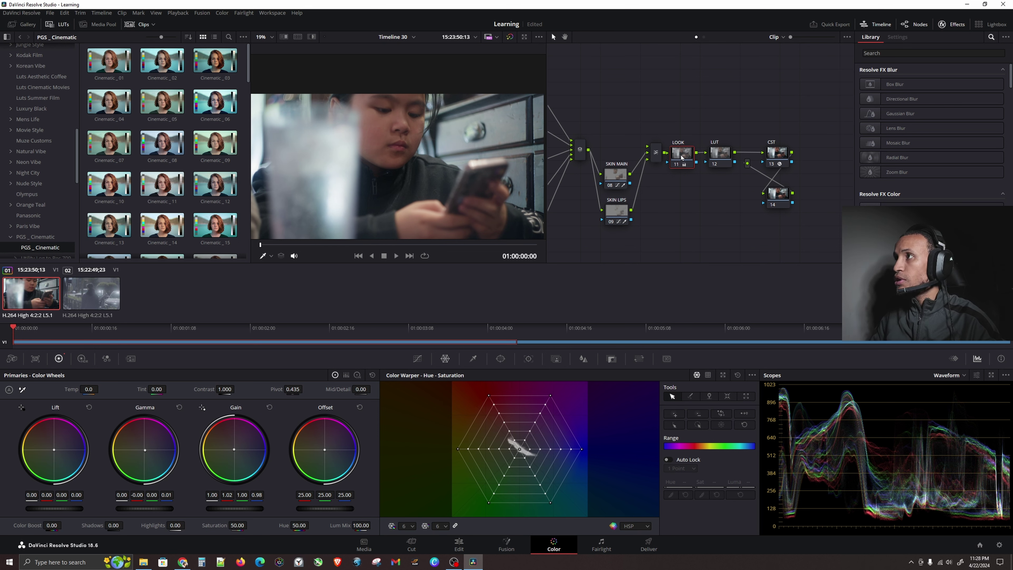
key("ctrl+d")
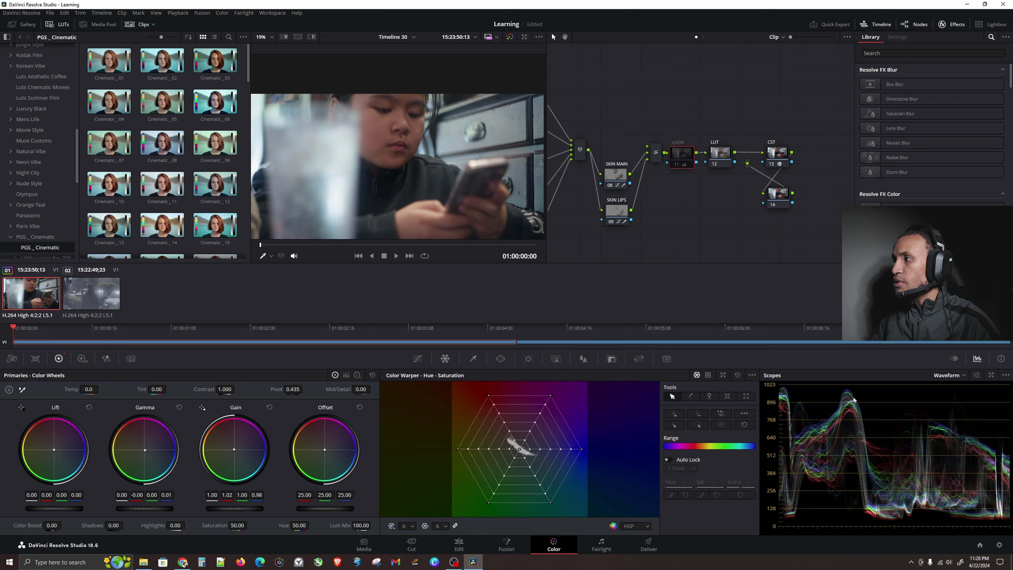
key("ctrl+d")
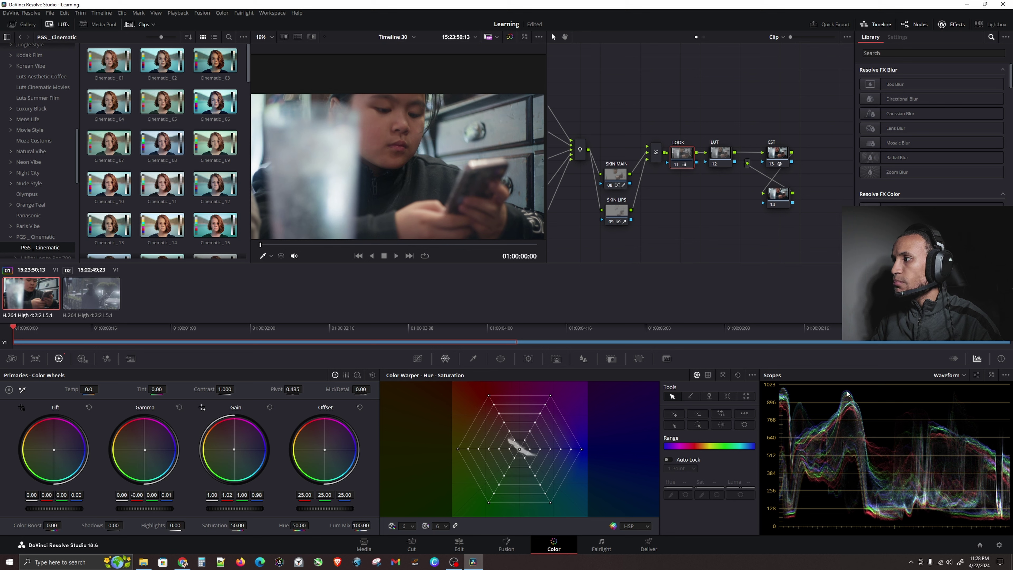
key("ctrl+d")
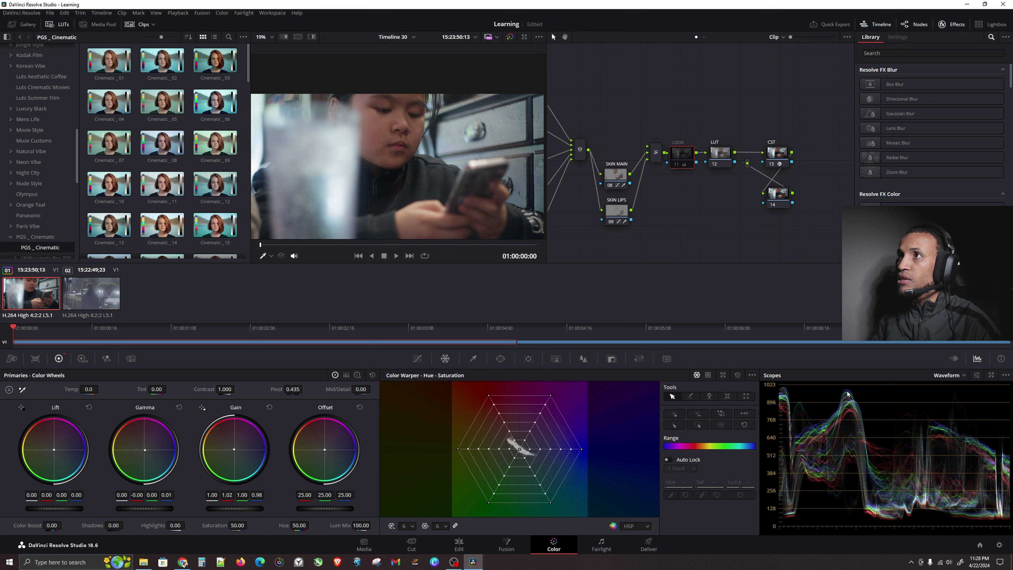
key("ctrl+d")
key("ctrl+d")
key("ctrl+d")
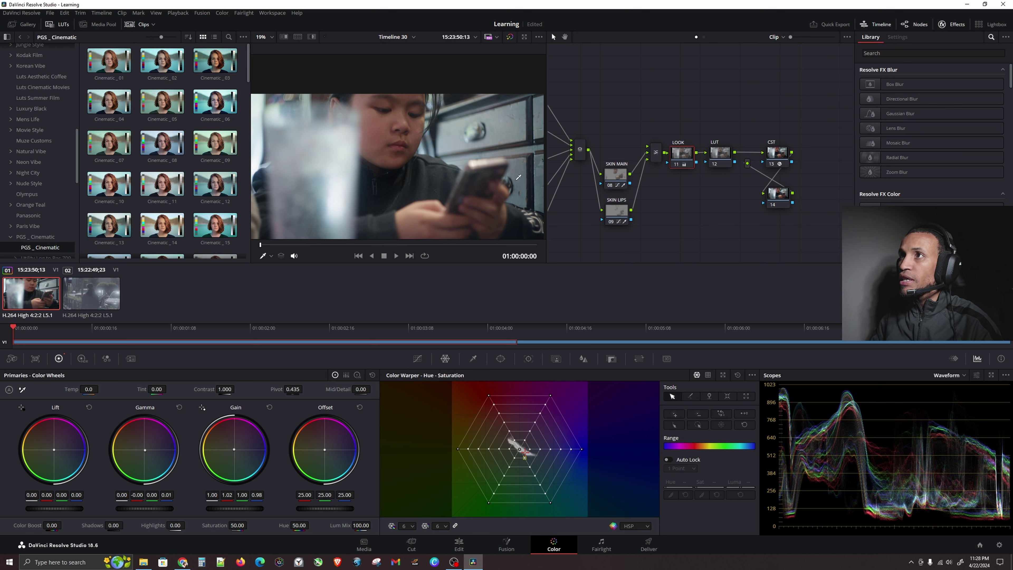
key("ctrl+d")
key("ctrl+d")
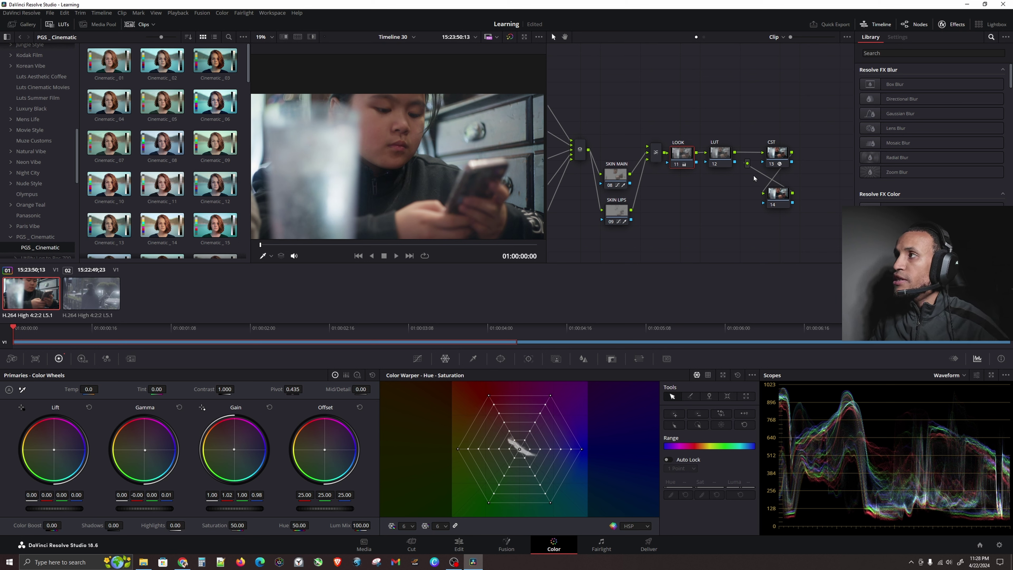
Step: Apply the Cinematic _ 04 LUT to the LUT node and set the node's key output gain to 0.4
left_click(724, 156)
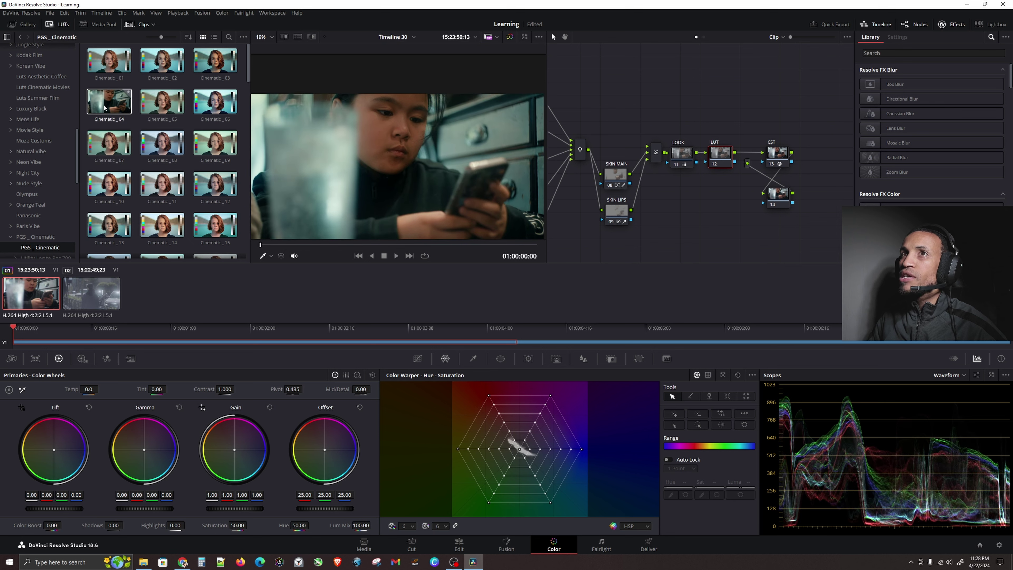
left_click_drag(109, 102, 722, 160)
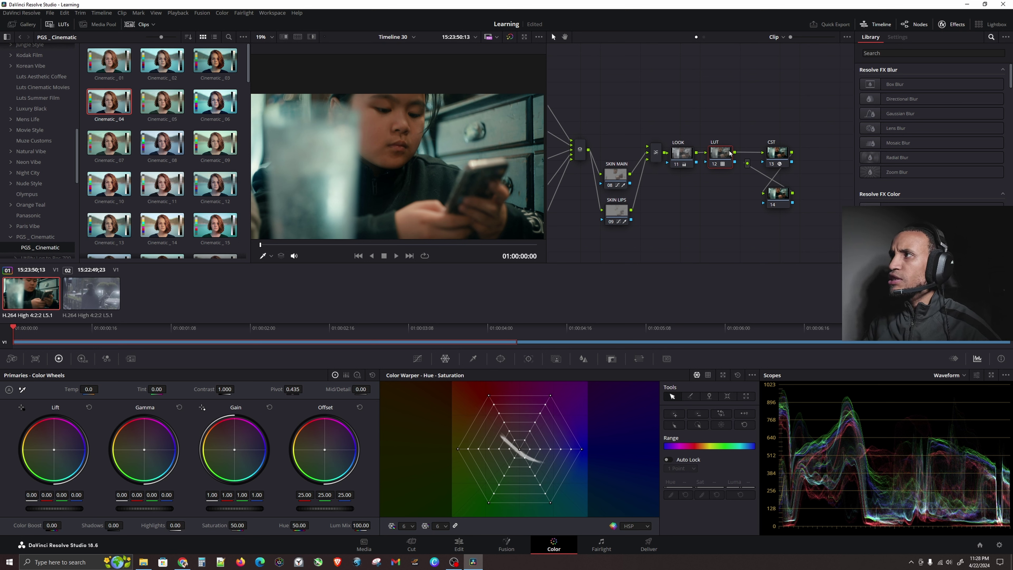
left_click(611, 357)
left_click(611, 359)
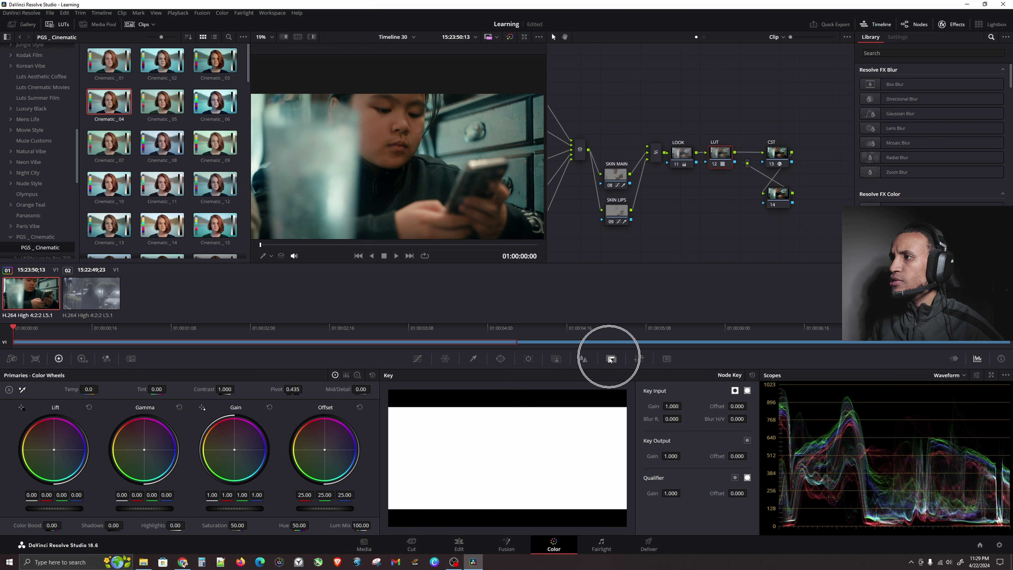
double_click(672, 457)
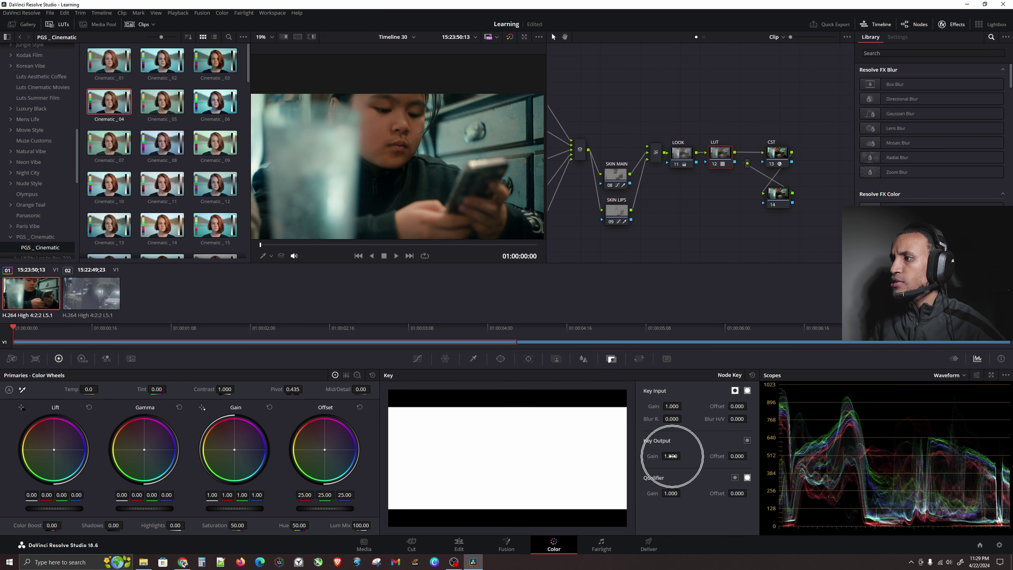
type("0.4")
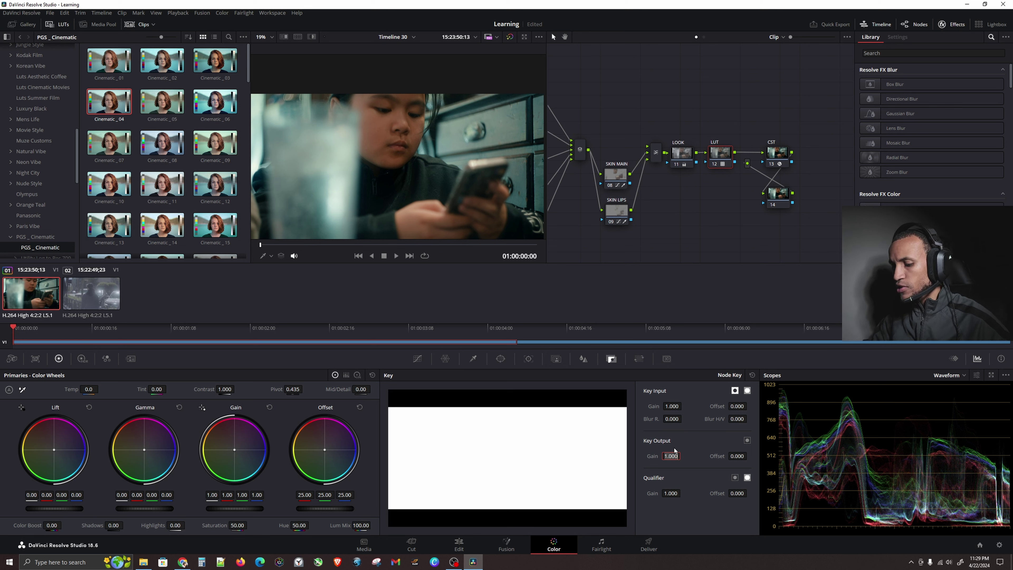
key("Return")
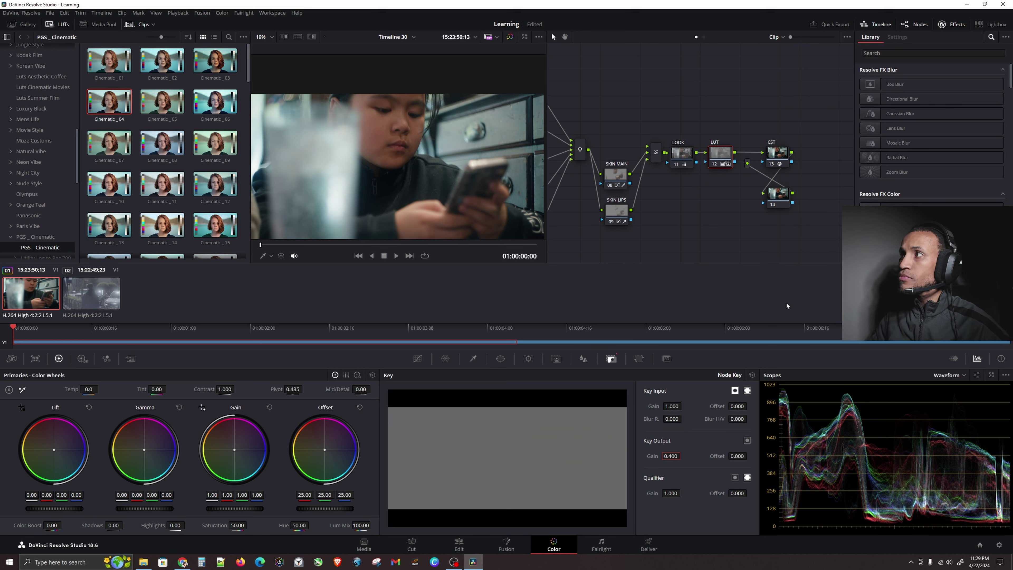
Step: Compare the image with the LUT node disabled and enabled
left_click(714, 161)
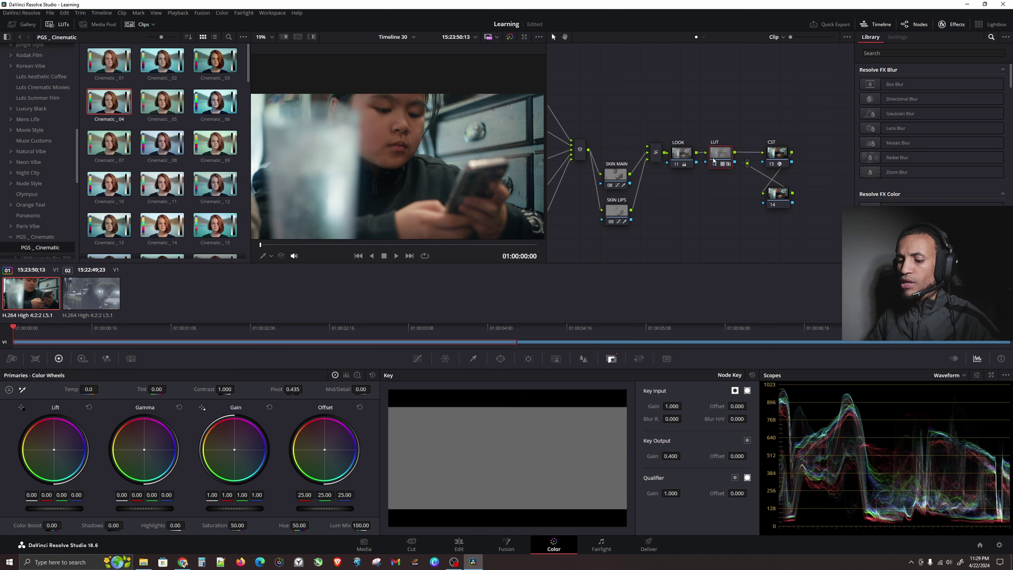
key("ctrl+d")
key("ctrl+d")
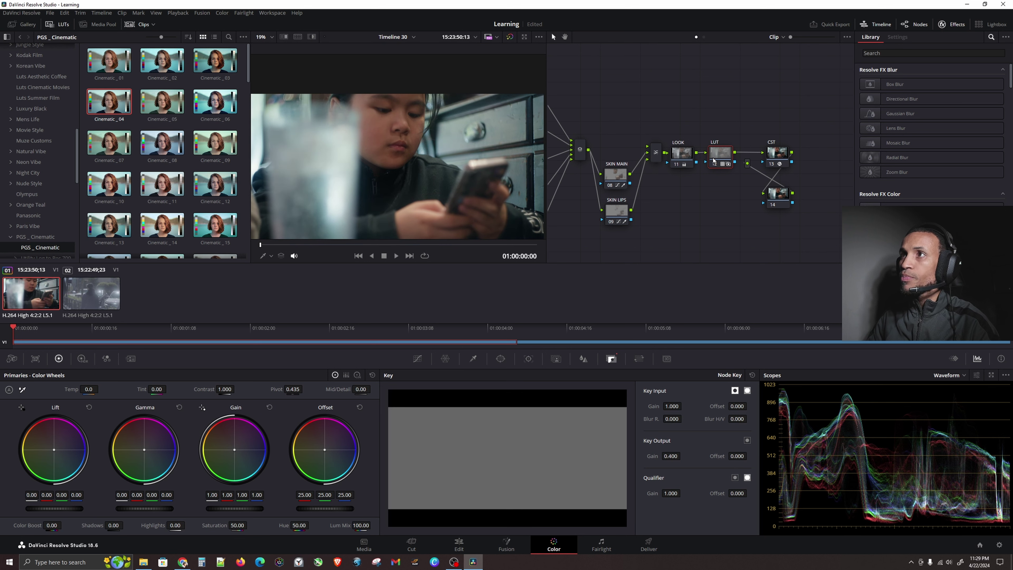
Step: Toggle the LUT node off and on, select the WB node, and switch the scopes to the Vectorscope
key("ctrl+d")
key("ctrl+d")
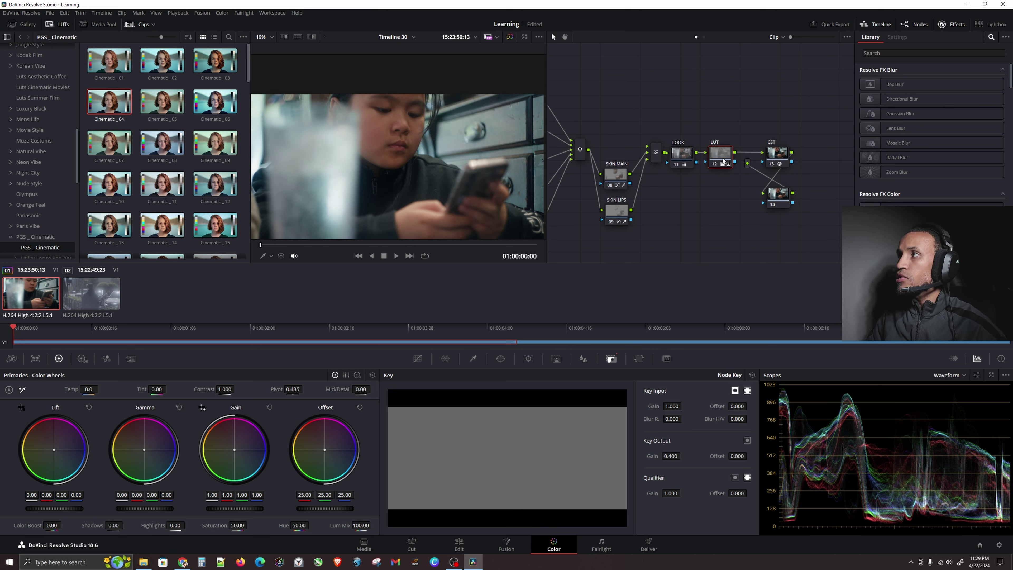
left_click_drag(601, 105, 686, 106)
left_click(610, 97)
left_click(959, 376)
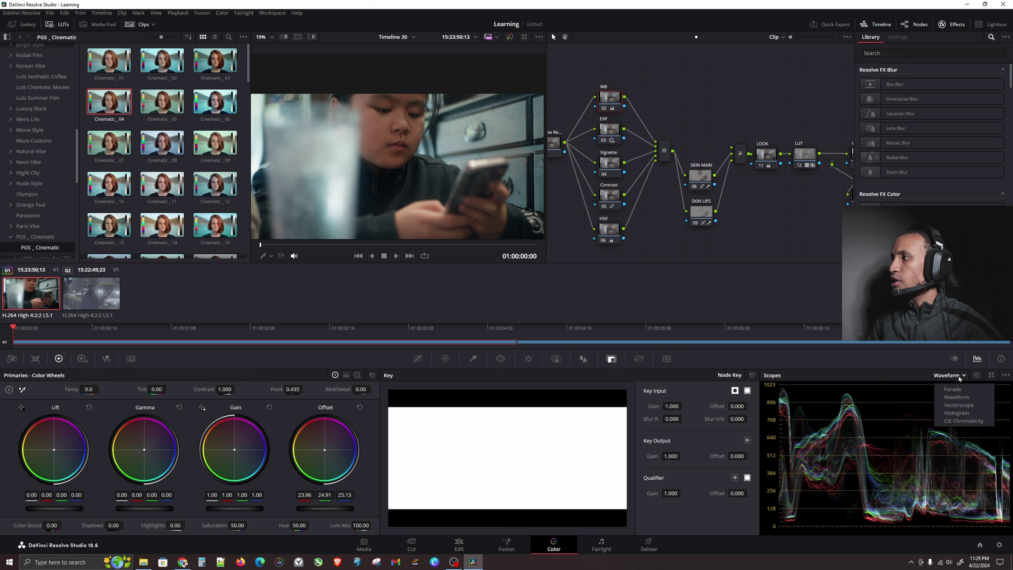
left_click(959, 405)
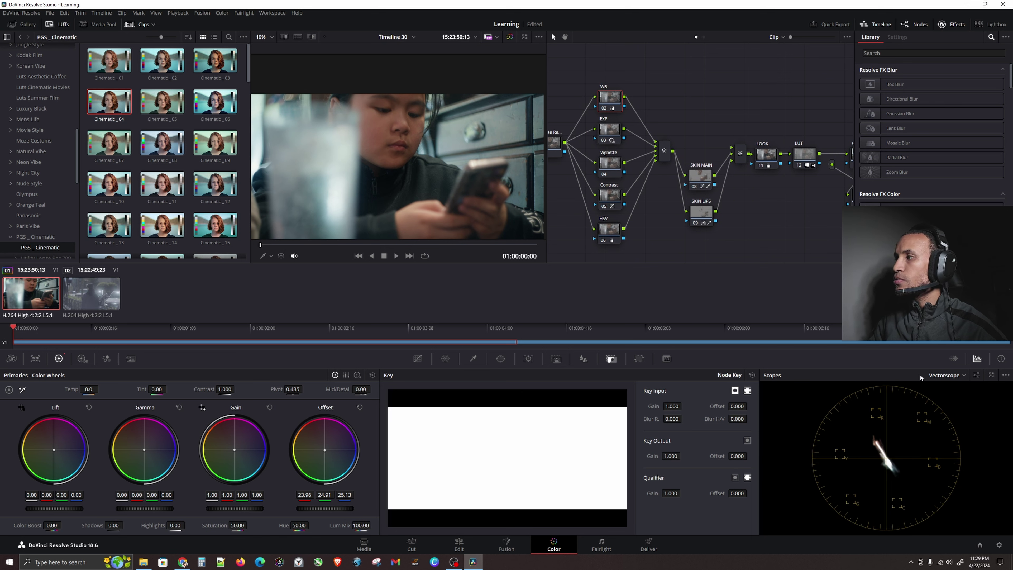
Step: Move the CST node and the final node further along the tree and add a serial node after the LUT node
left_click_drag(726, 211, 608, 222)
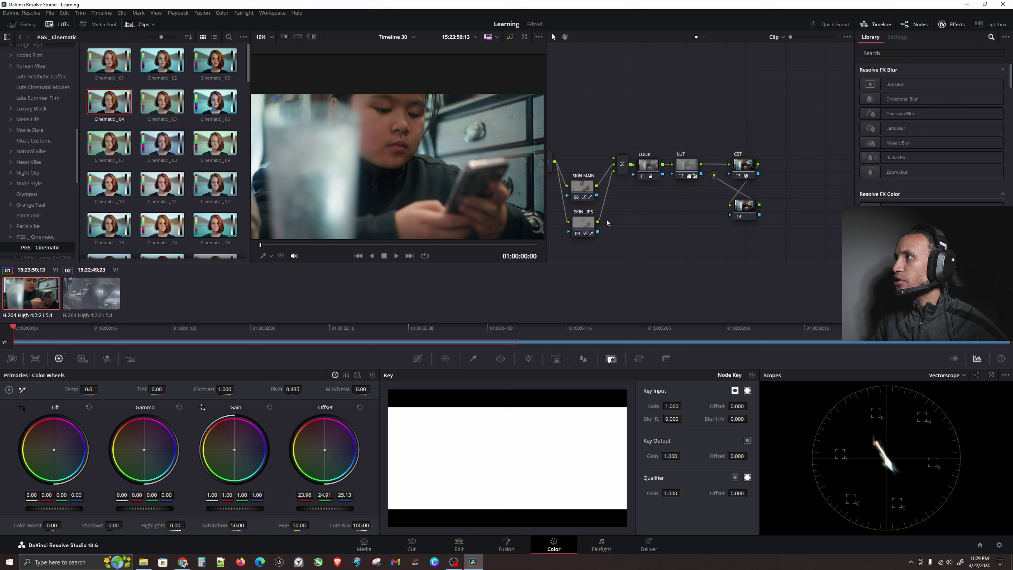
left_click(683, 172)
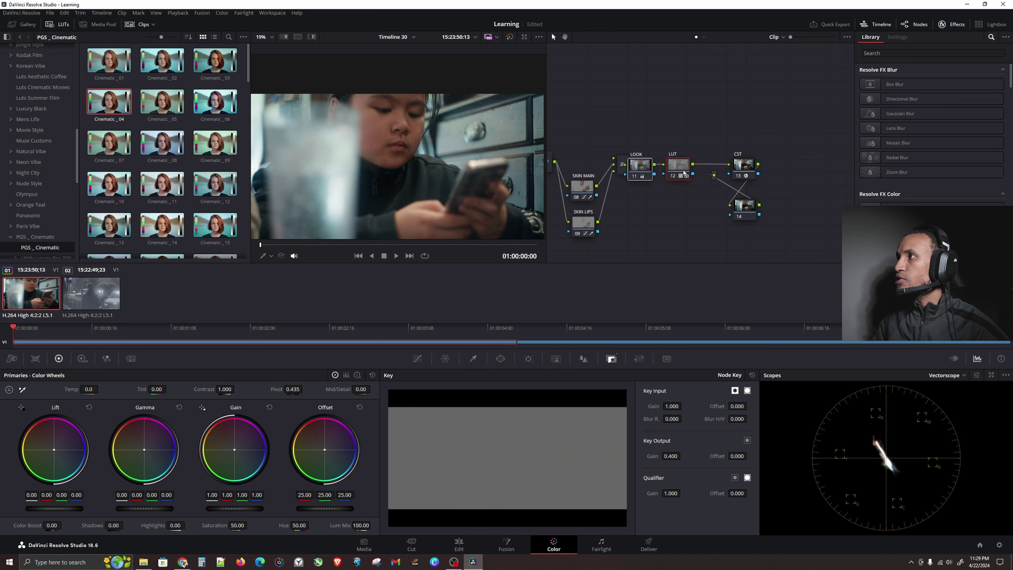
left_click_drag(743, 174, 771, 171)
left_click_drag(743, 209, 782, 205)
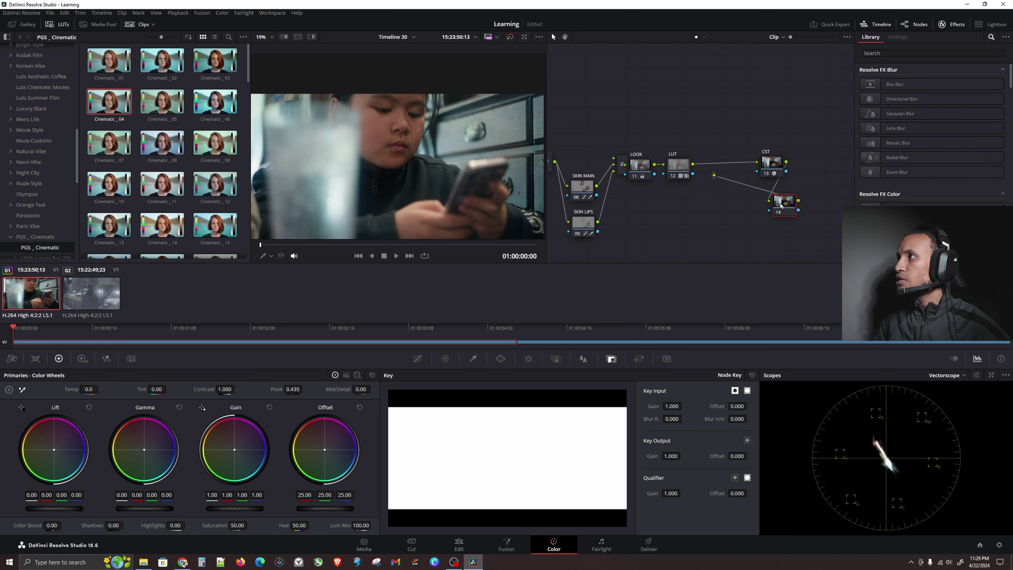
left_click(681, 166)
key("alt+s")
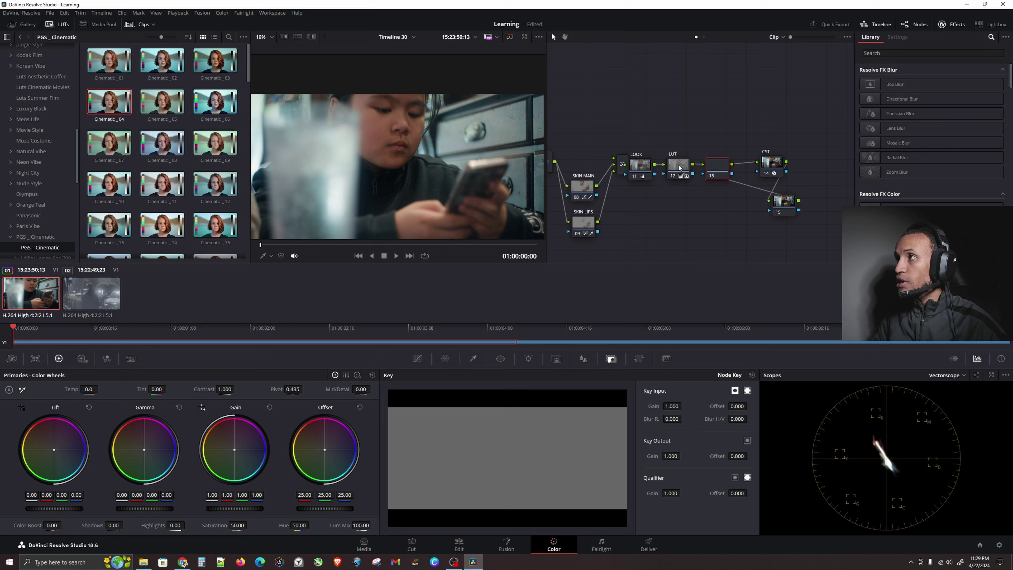
Step: Label the new node between LUT and CST "Adjustment"
right_click(715, 170)
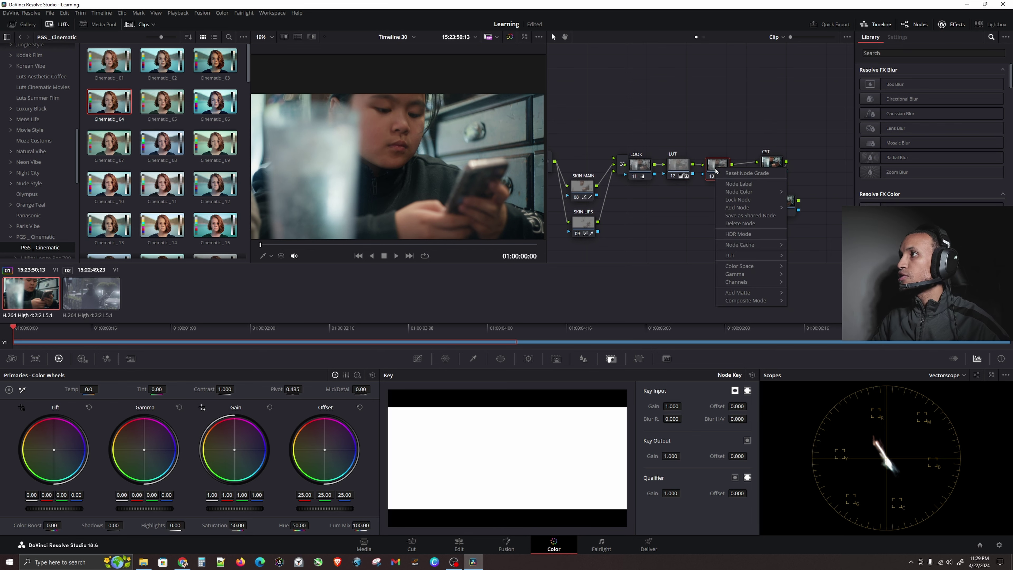
left_click(744, 185)
type("Adjus")
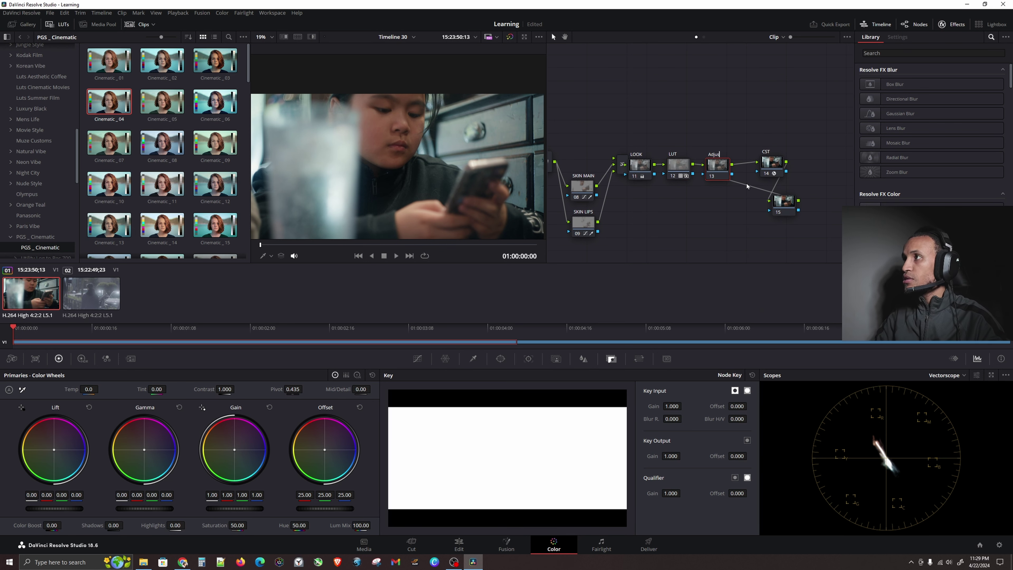
type("tmentm...")
key("Return")
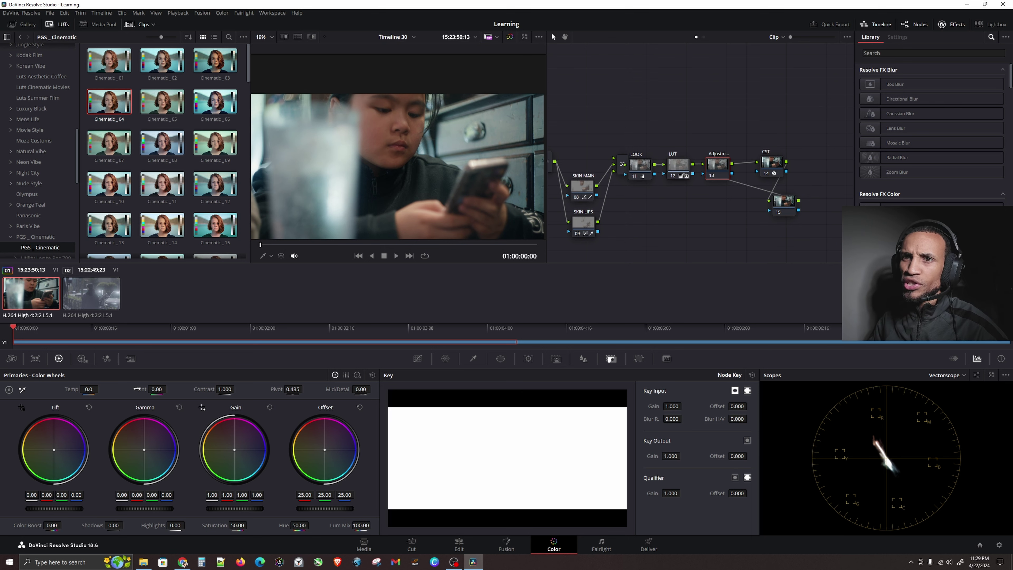
Step: Warm the Adjustment node by setting its color temperature to 20
left_click(88, 389)
left_click_drag(87, 389, 101, 389)
left_click(87, 389)
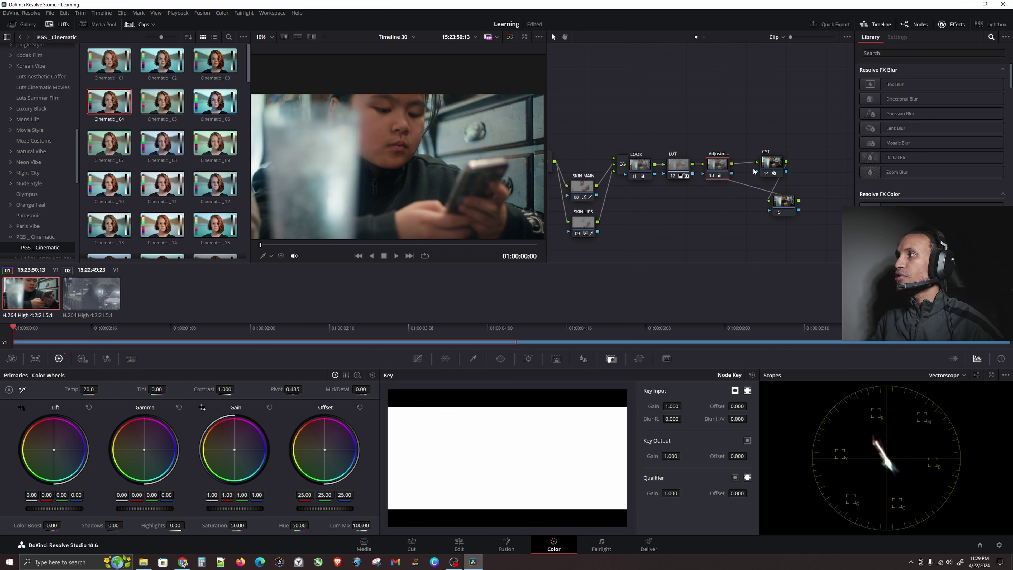
left_click(82, 359)
left_click(59, 359)
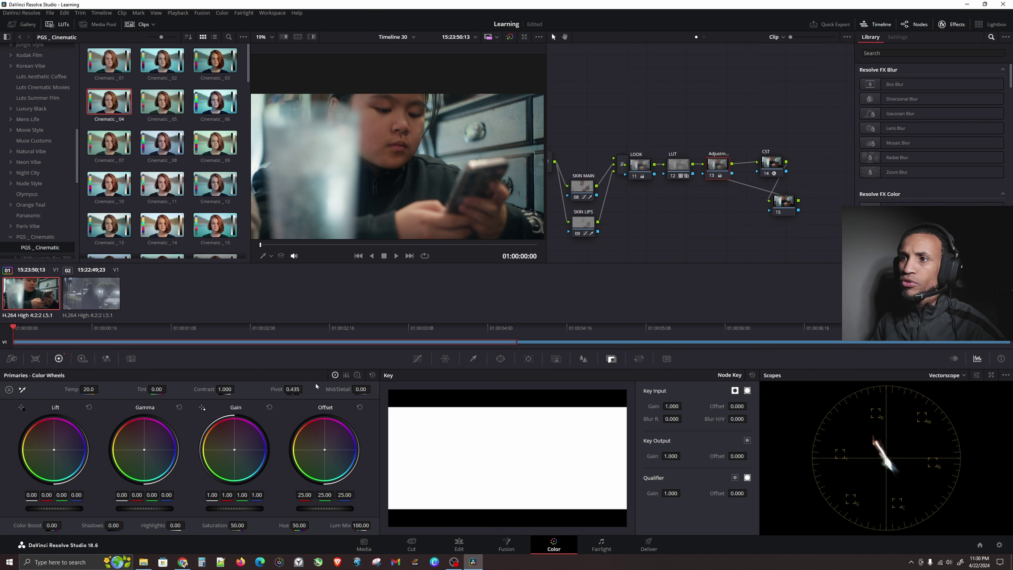
Step: Use the log wheels on the Adjustment node to set the highlights to -0.02 and the shadows to 0.05
left_click(357, 376)
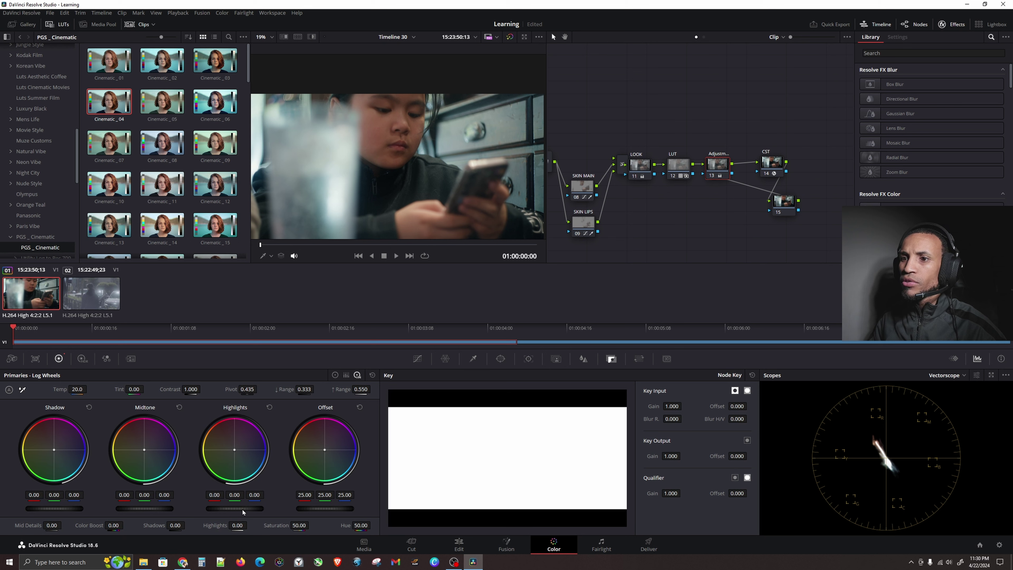
left_click_drag(243, 513, 241, 513)
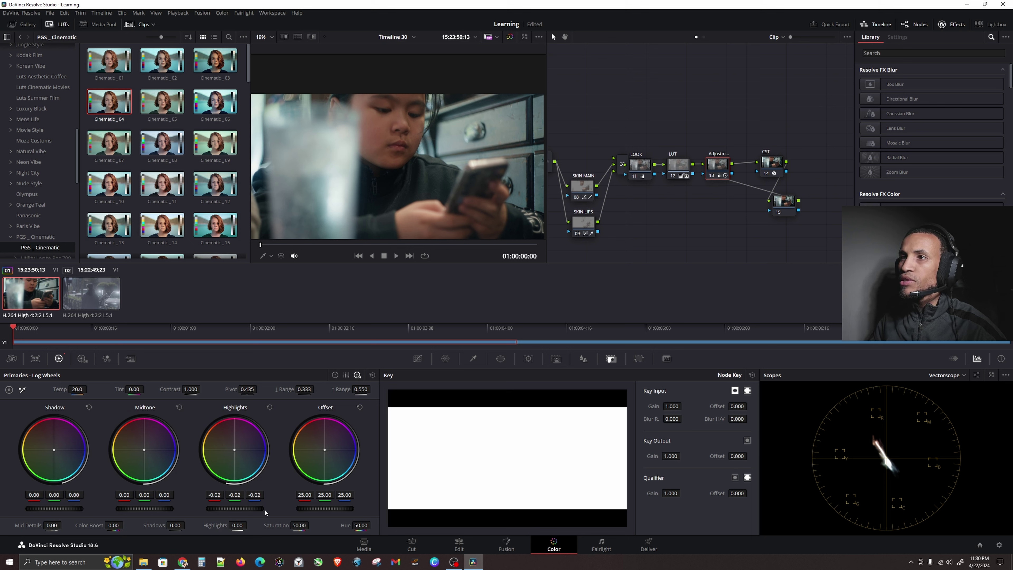
left_click(260, 106)
left_click(332, 186)
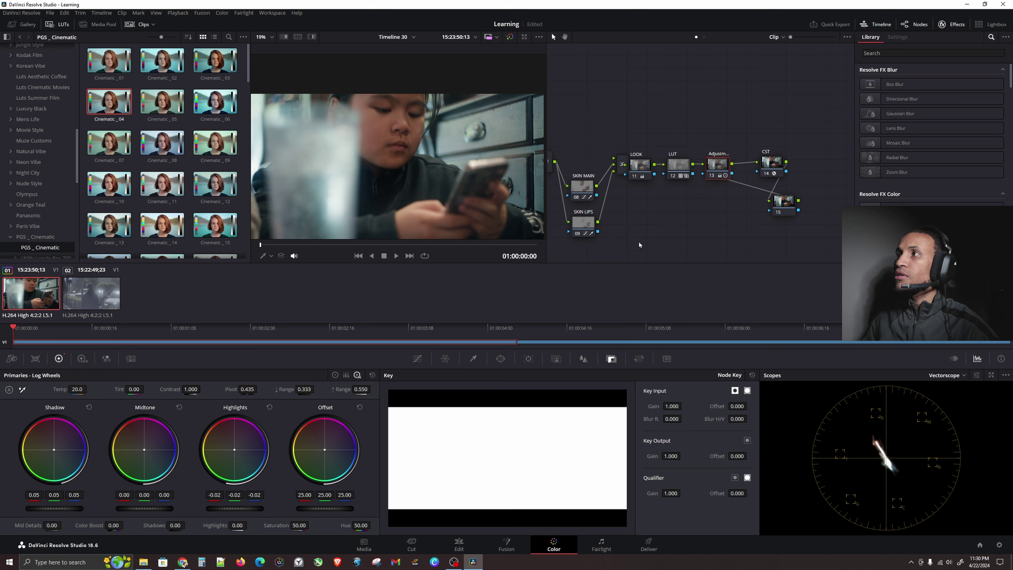
Step: Fit the whole node graph in its window and move the CST node closer to the Adjustment node
left_click_drag(639, 201, 714, 195)
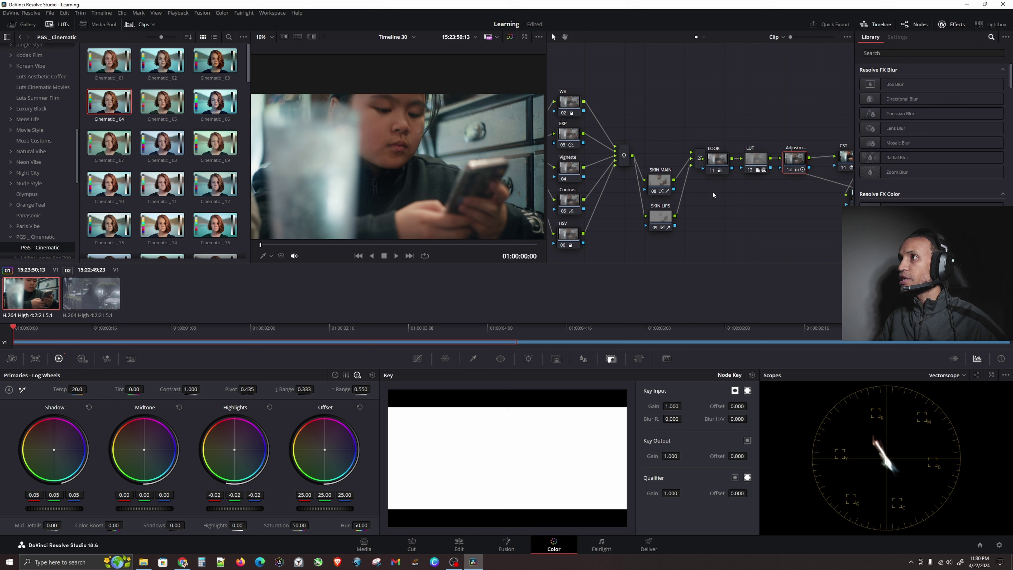
right_click(732, 209)
left_click(771, 271)
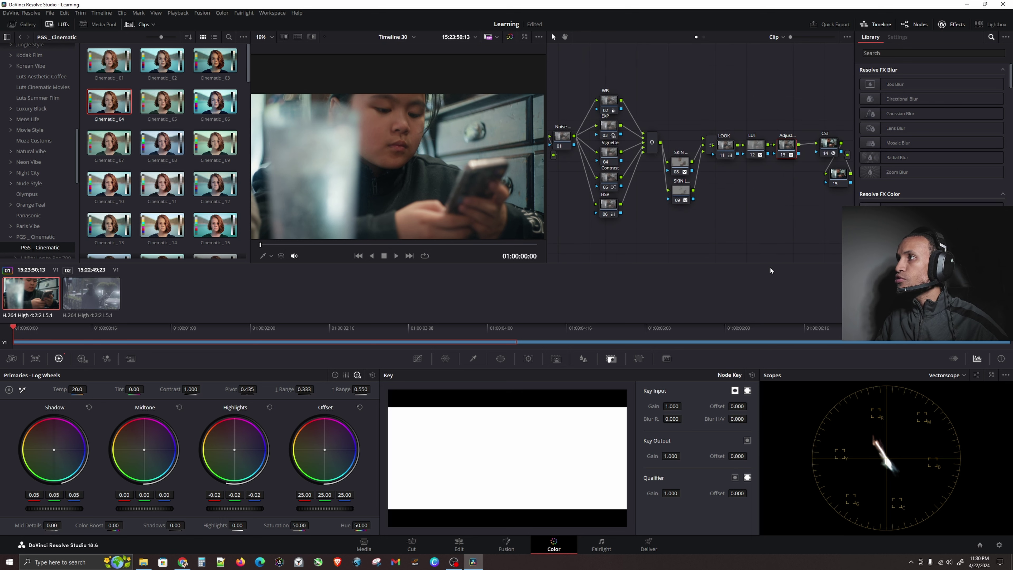
right_click(746, 176)
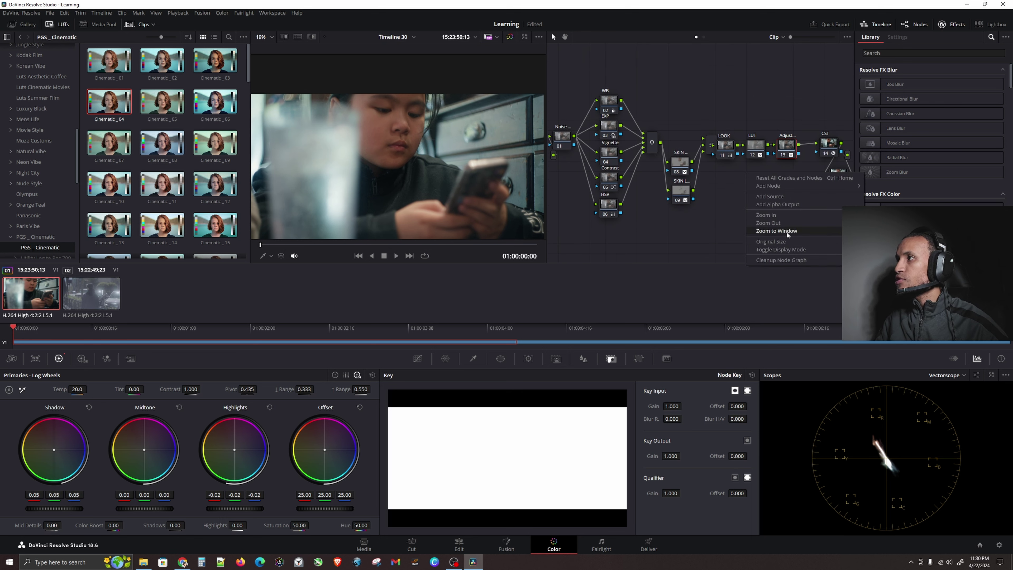
left_click(777, 230)
left_click(825, 145)
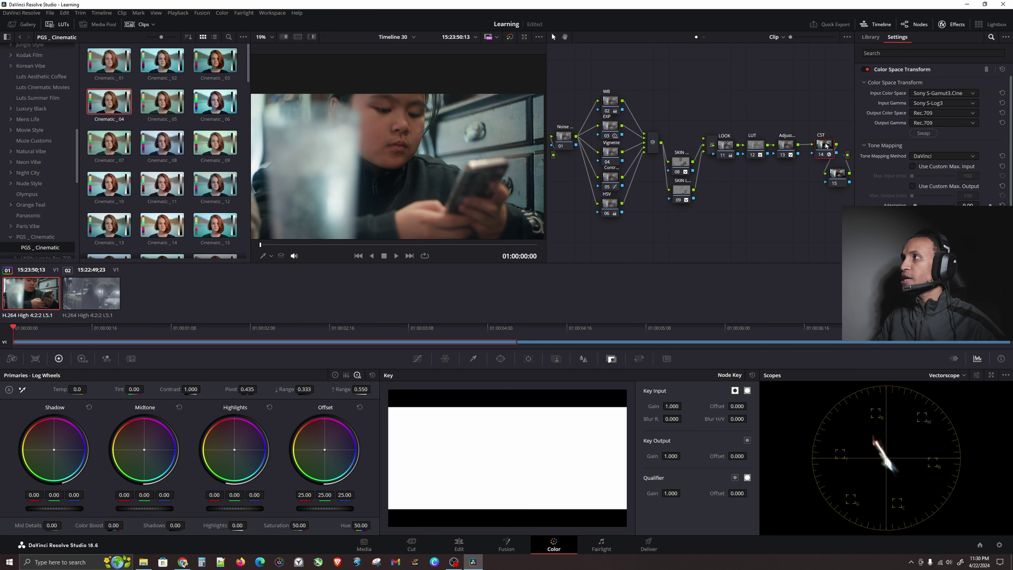
left_click_drag(825, 145, 819, 145)
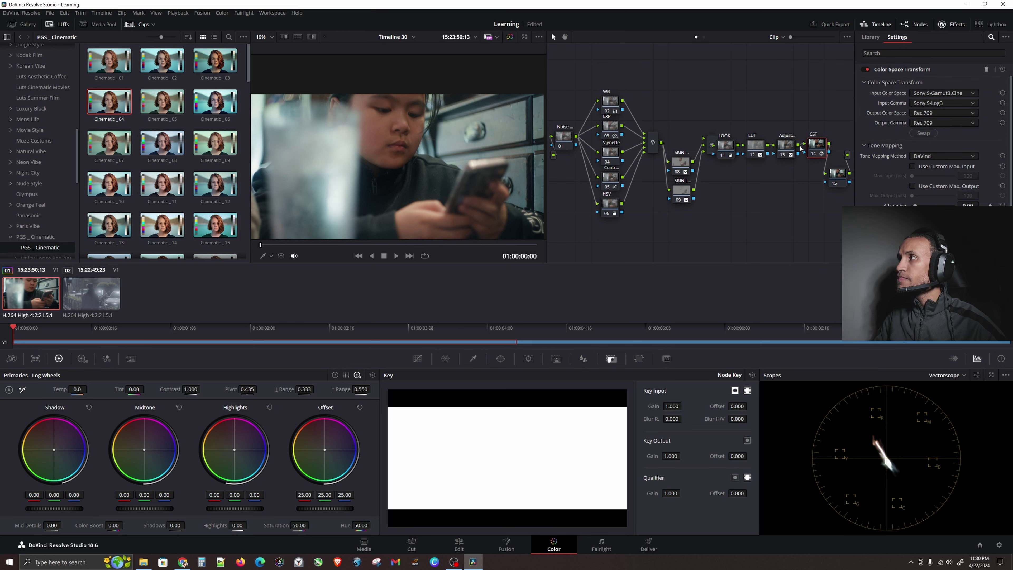
Step: Review the window, qualifier and Color Warper tools on the Adjustment node, selecting points in the hue-saturation grid
left_click(787, 147)
left_click(815, 146)
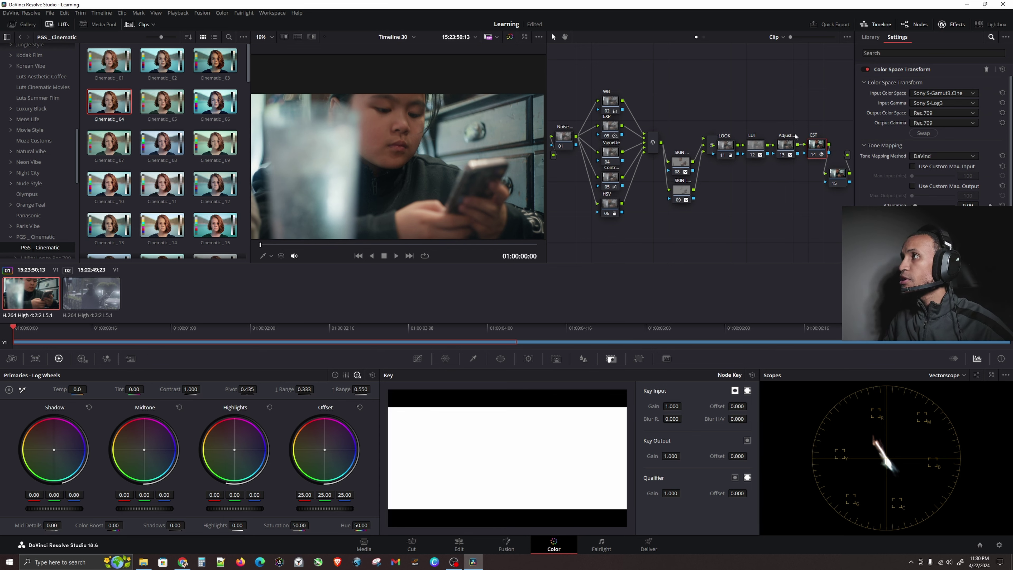
left_click(782, 147)
left_click(501, 358)
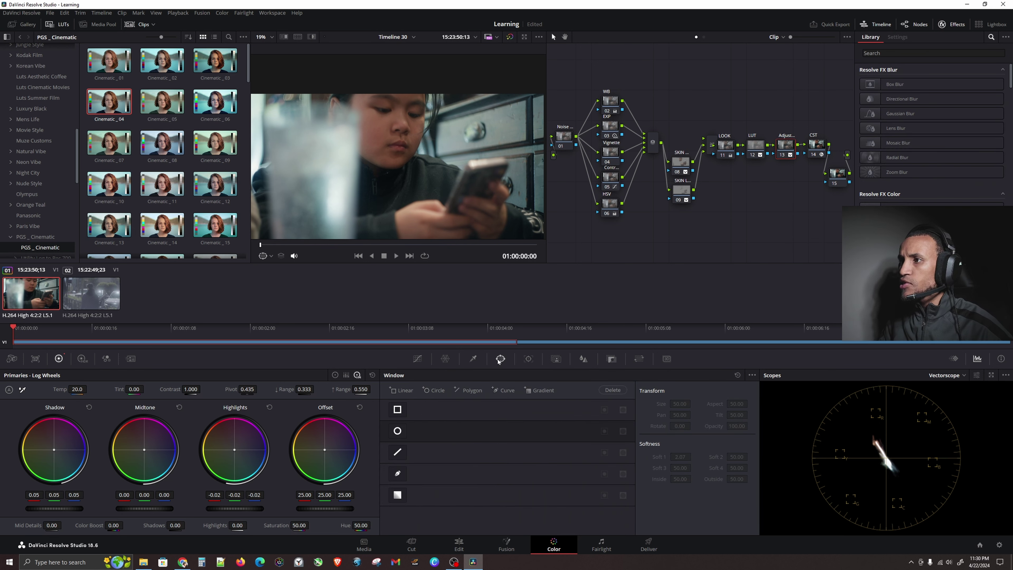
left_click(472, 358)
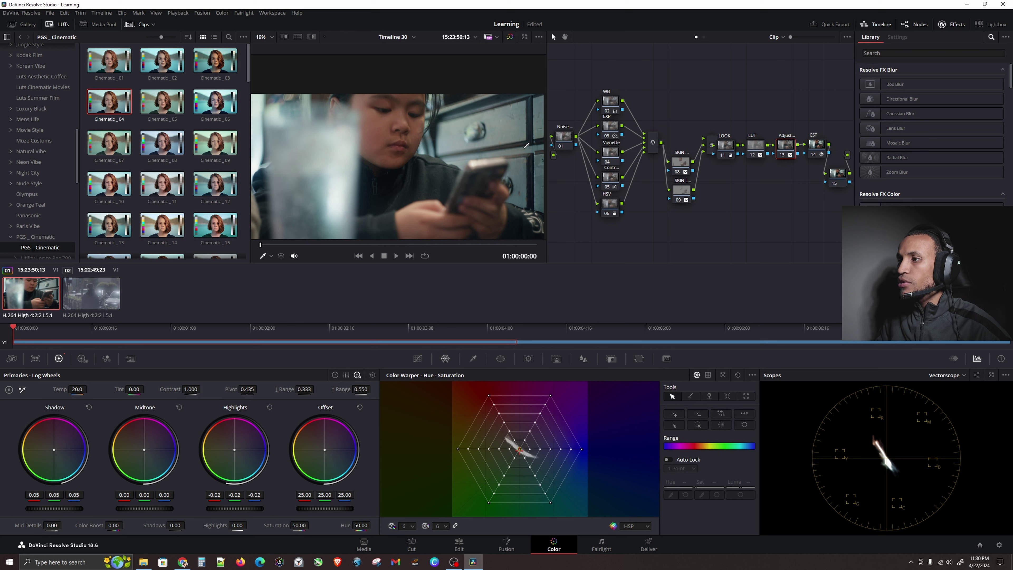
left_click(530, 450)
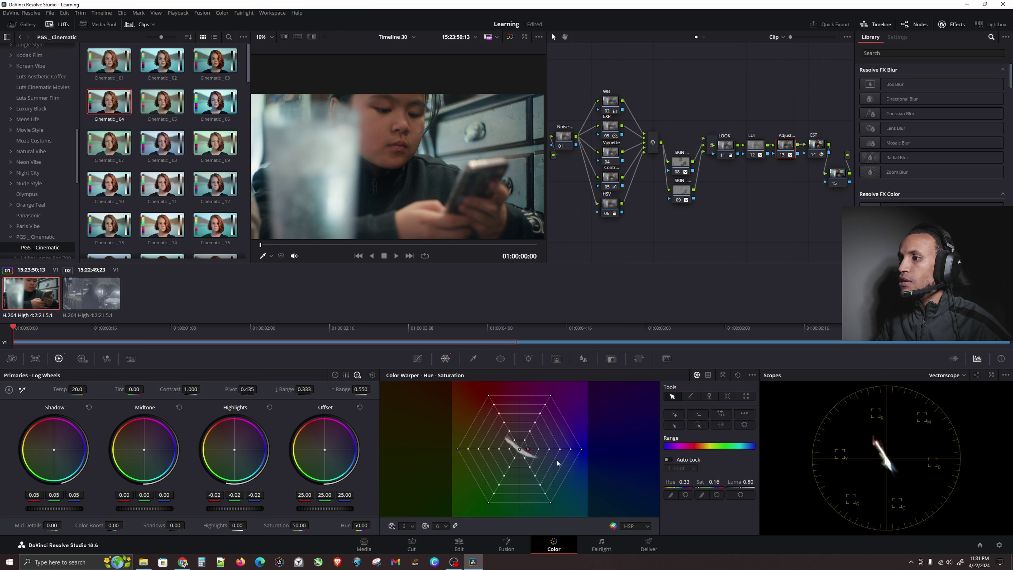
left_click(524, 458)
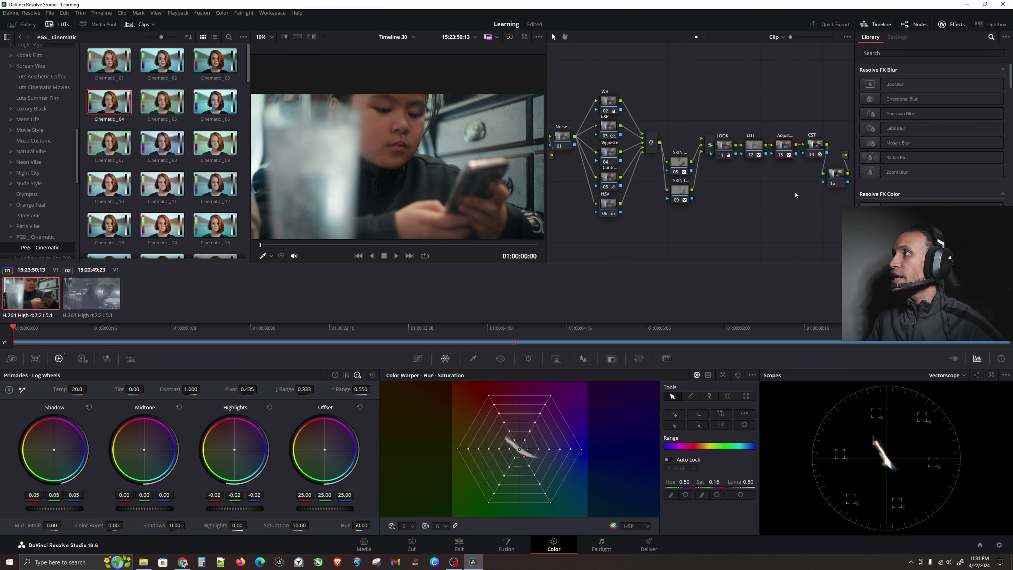
Step: Search the effects library for "glow", apply the Glow effect to the last node after CST, and open its settings
left_click(790, 180)
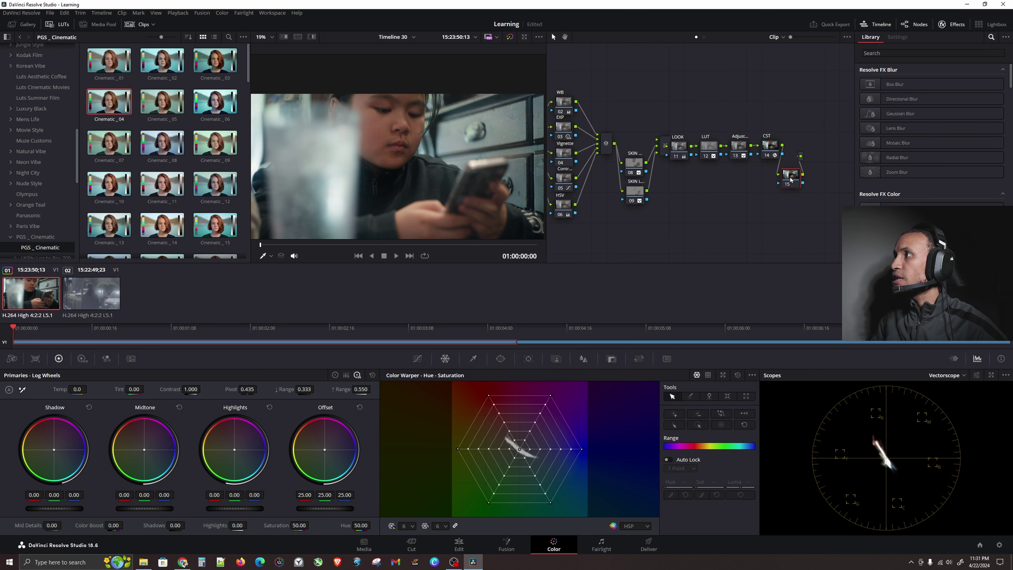
left_click(925, 53)
type("glow")
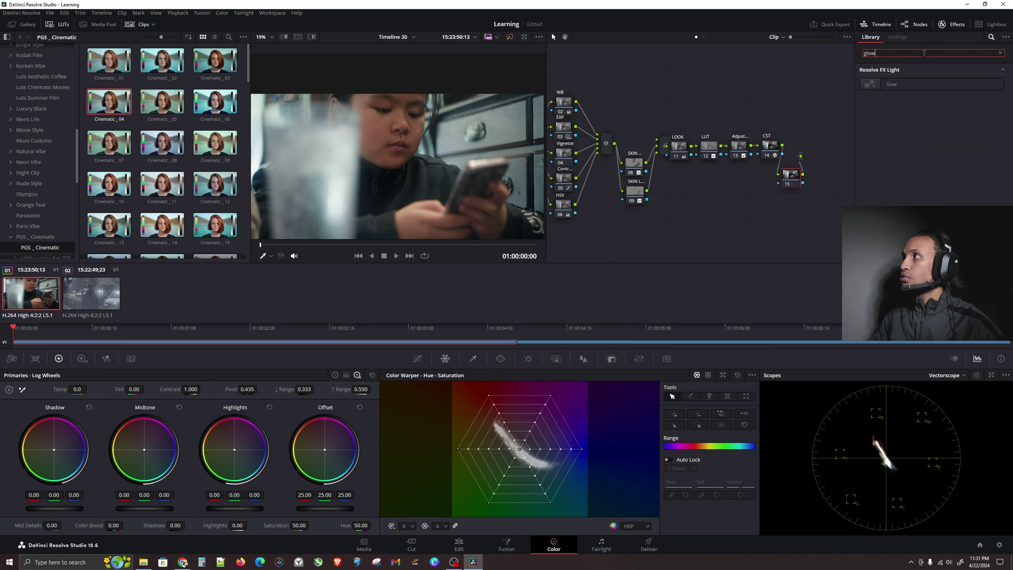
left_click_drag(890, 84, 792, 178)
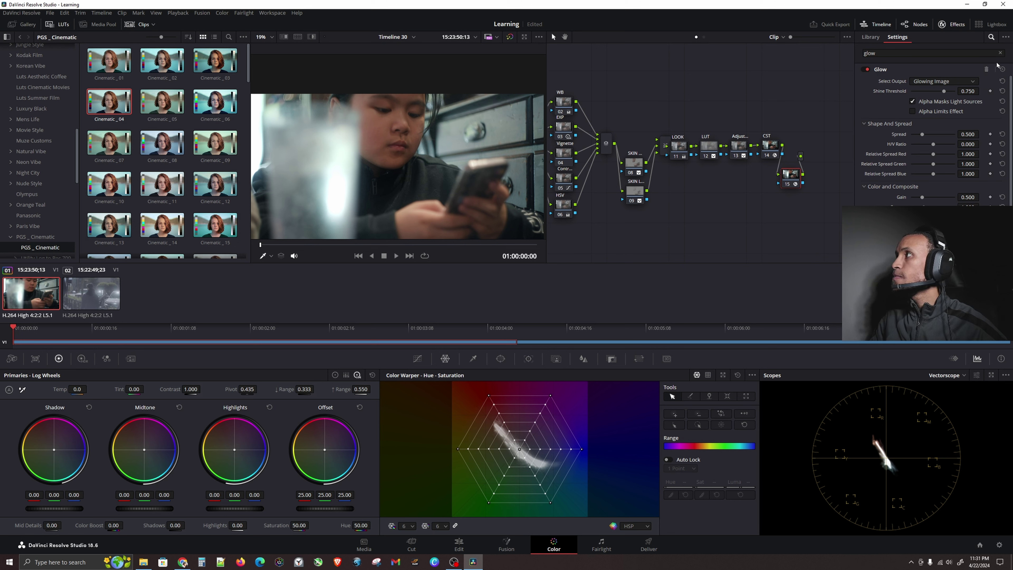
left_click(1000, 52)
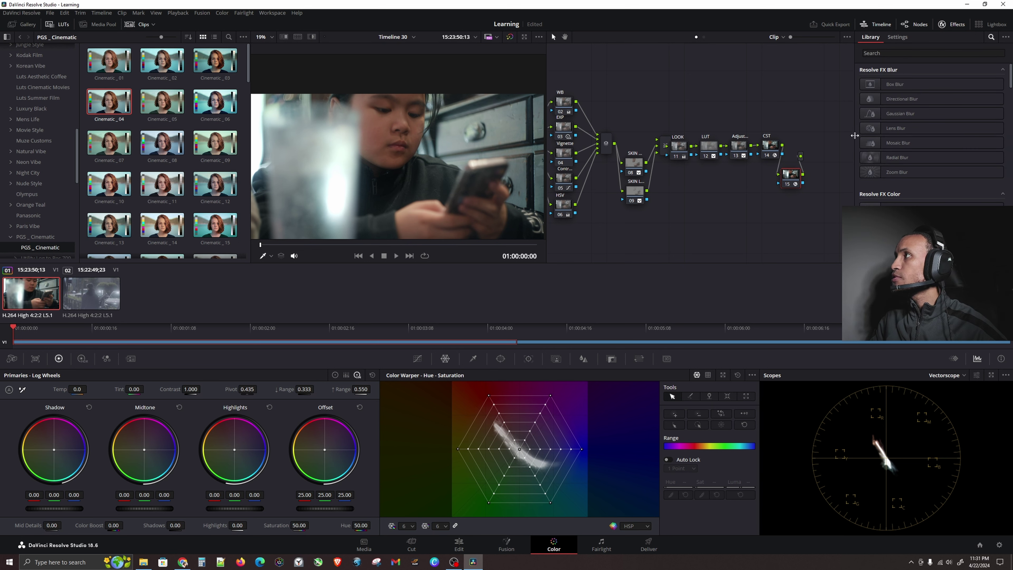
left_click(898, 37)
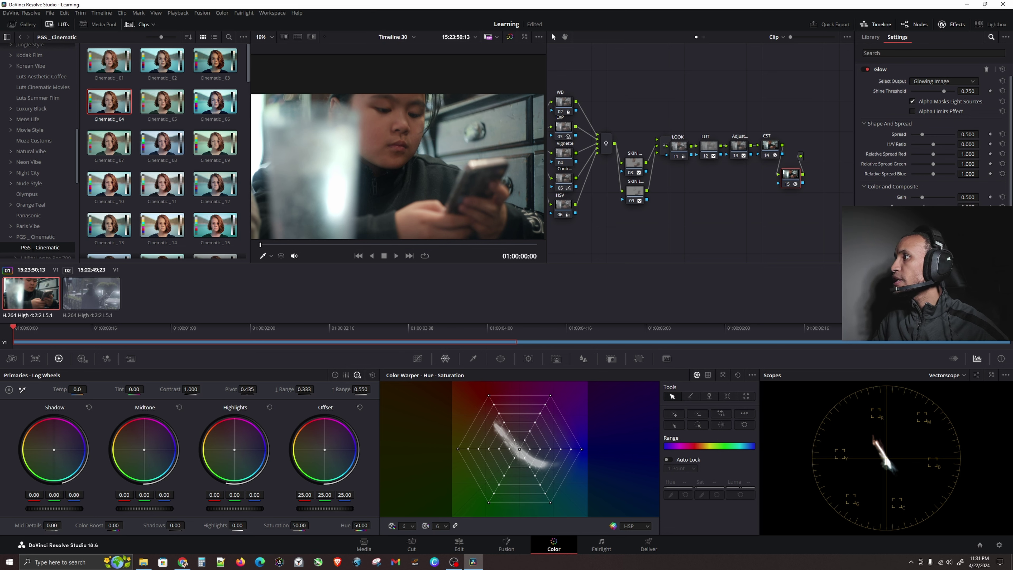
Step: Switch the scopes to Waveform and compare the image with the Glow effect disabled and enabled
left_click(949, 375)
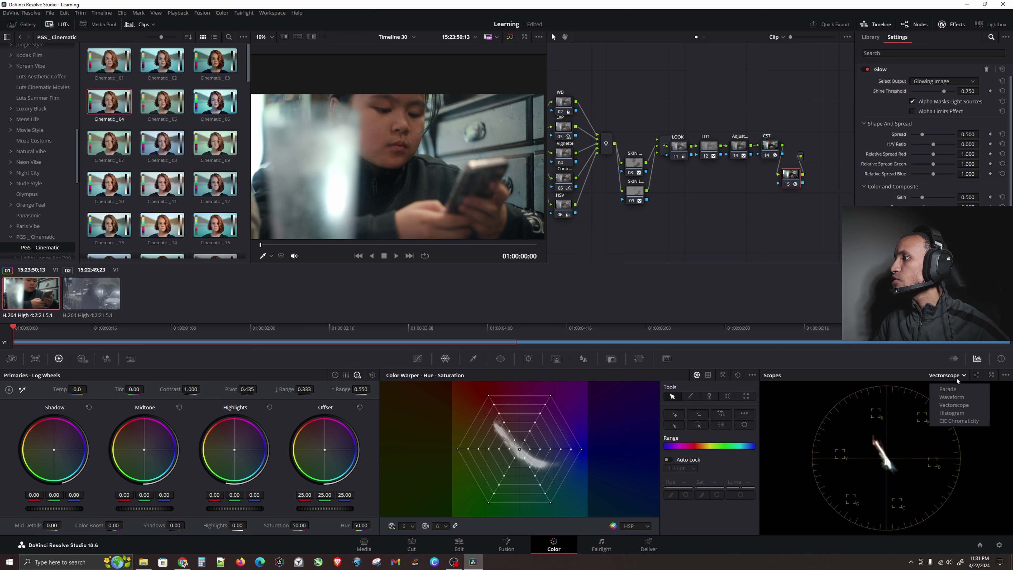
left_click(955, 400)
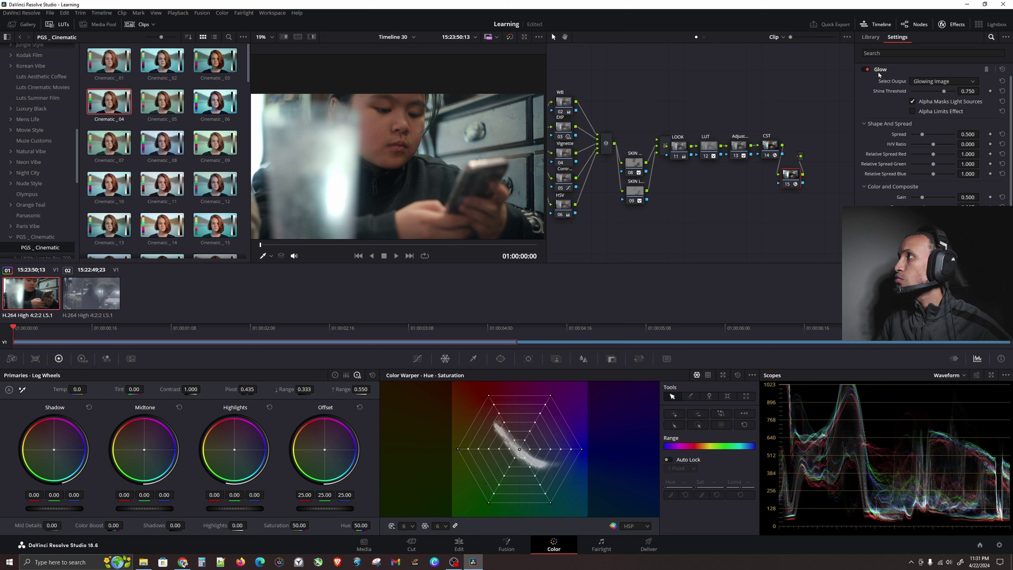
left_click(867, 69)
left_click(866, 69)
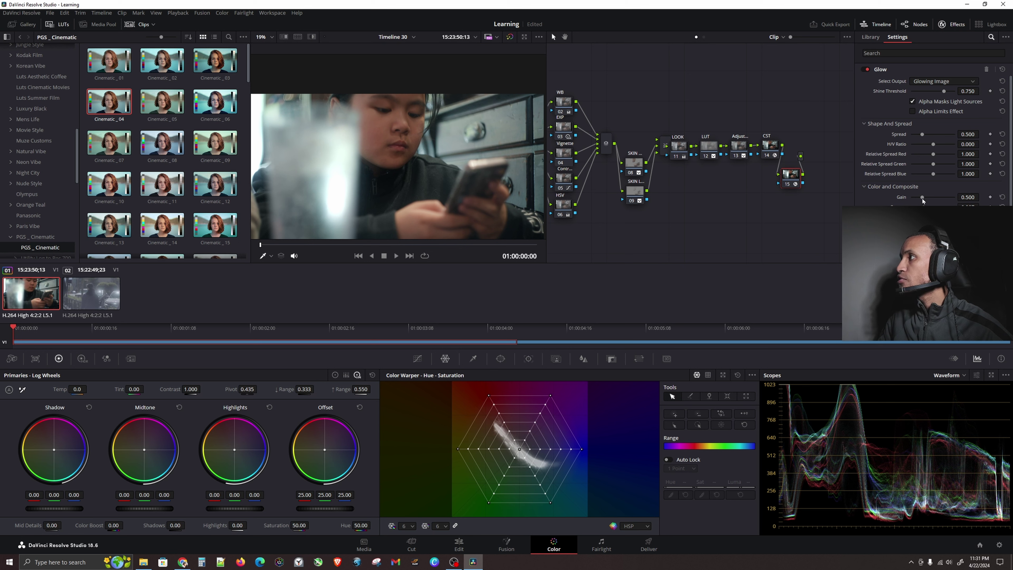
Step: Try lowering the Glow effect's gain to about 0.165, and reset it to the default 0.5
left_click_drag(922, 199, 917, 196)
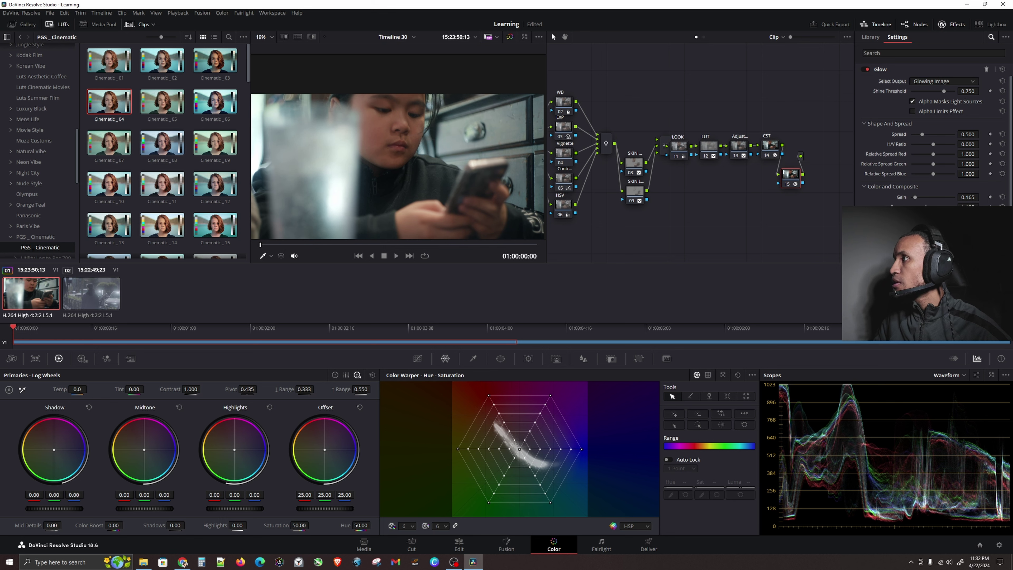
double_click(907, 200)
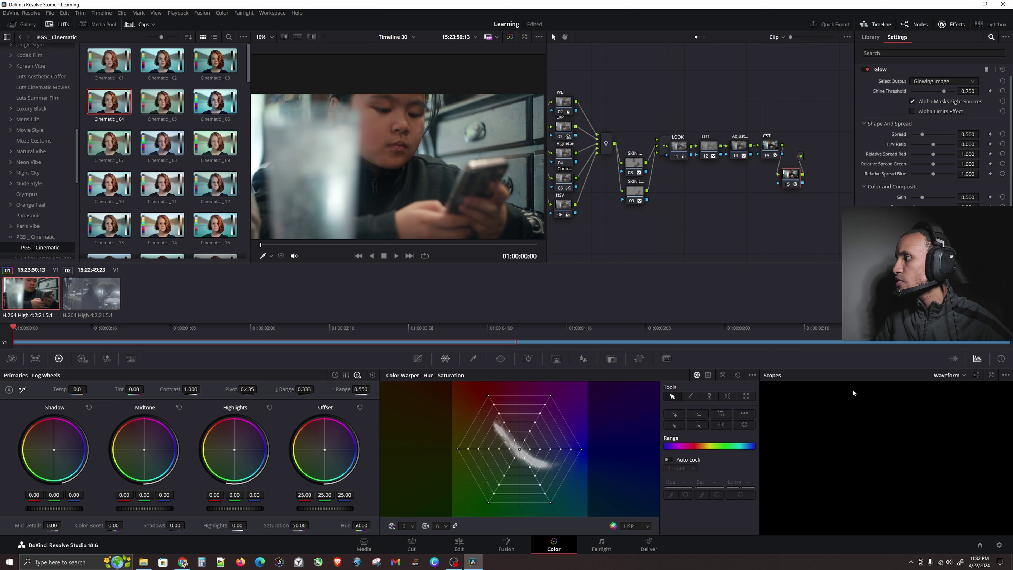
Step: Raise the Glow effect's spread to about 0.826 and compare the waveform highlights with the effect disabled and enabled
scroll(854, 392, "down", 1)
scroll(853, 394, "up", 2)
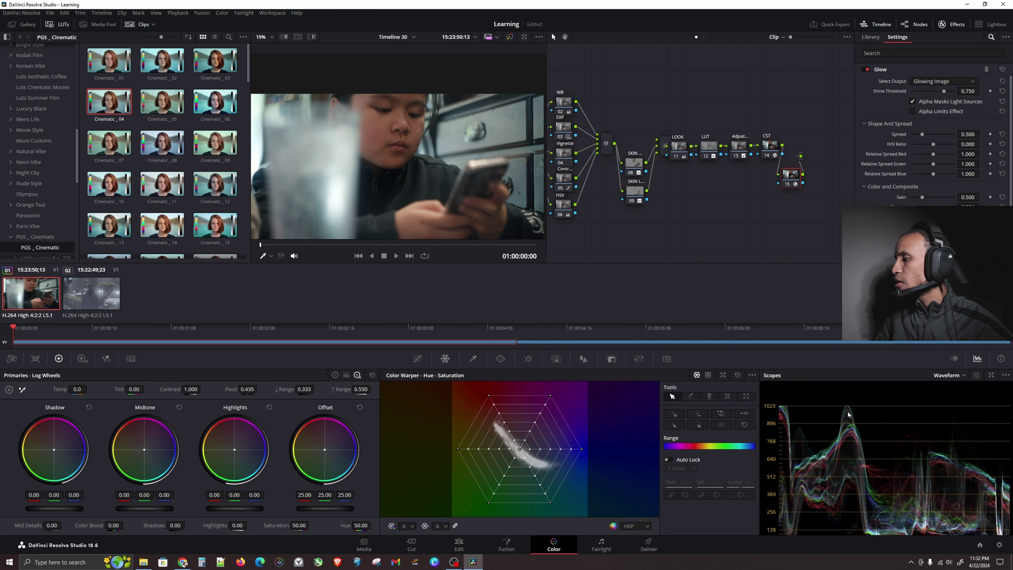
scroll(849, 415, "down", 1)
scroll(848, 388, "down", 1)
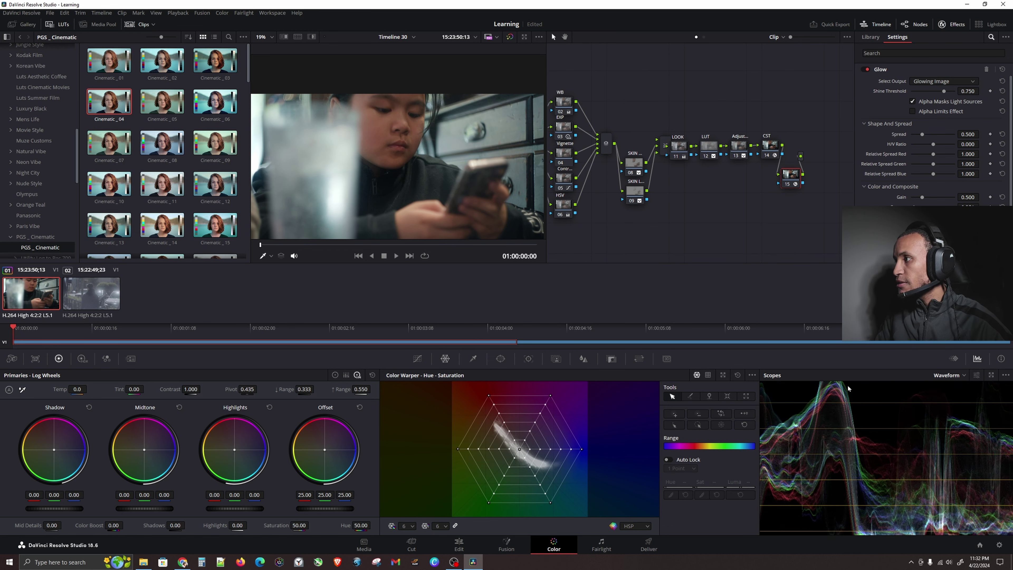
scroll(842, 389, "up", 3)
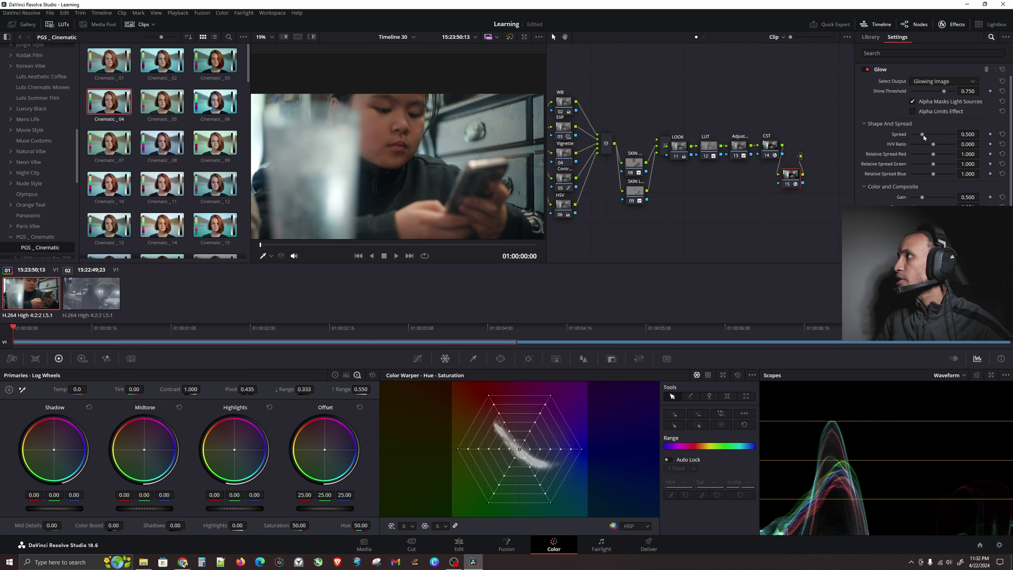
left_click_drag(924, 135, 930, 137)
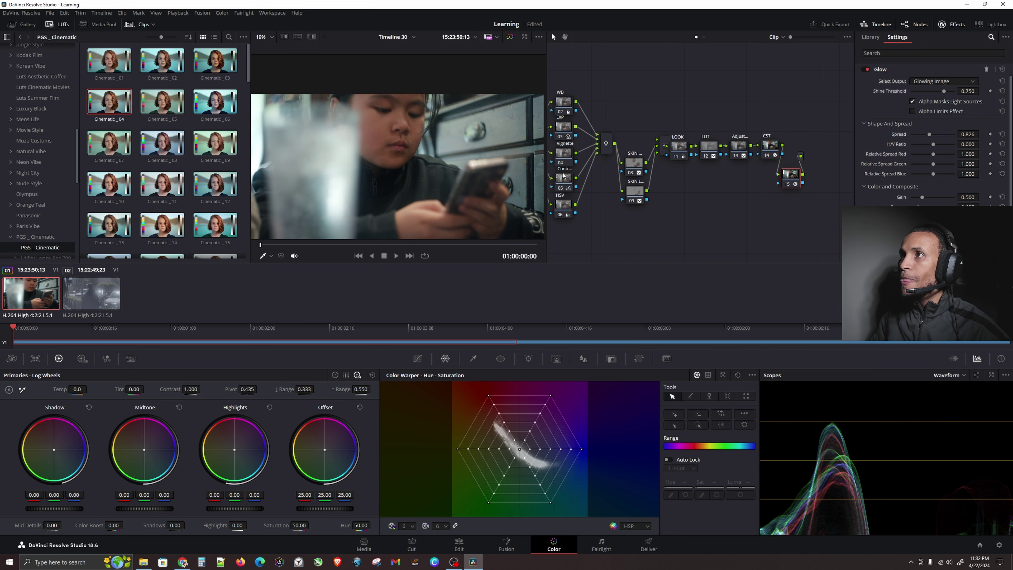
left_click(867, 69)
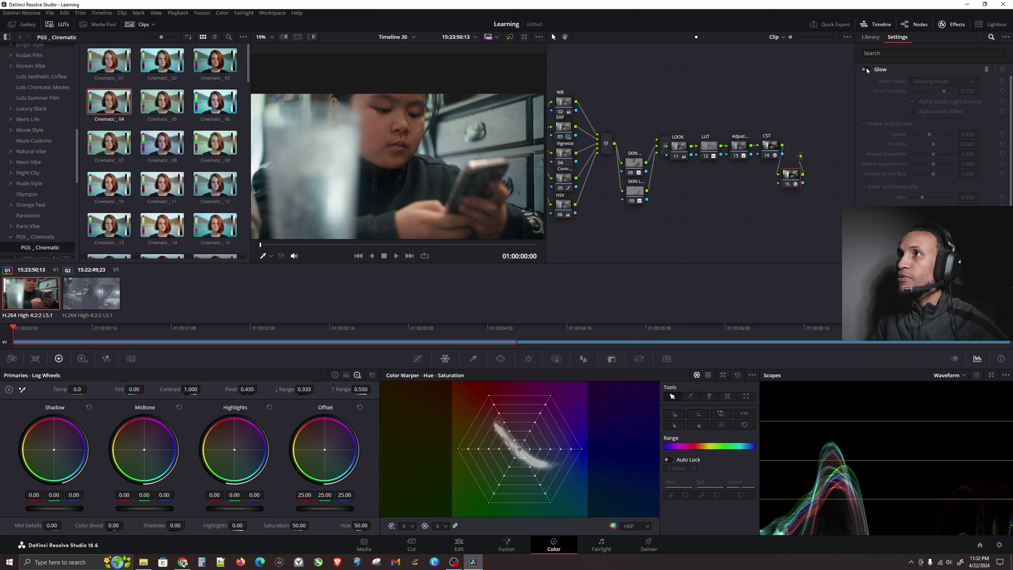
left_click(867, 69)
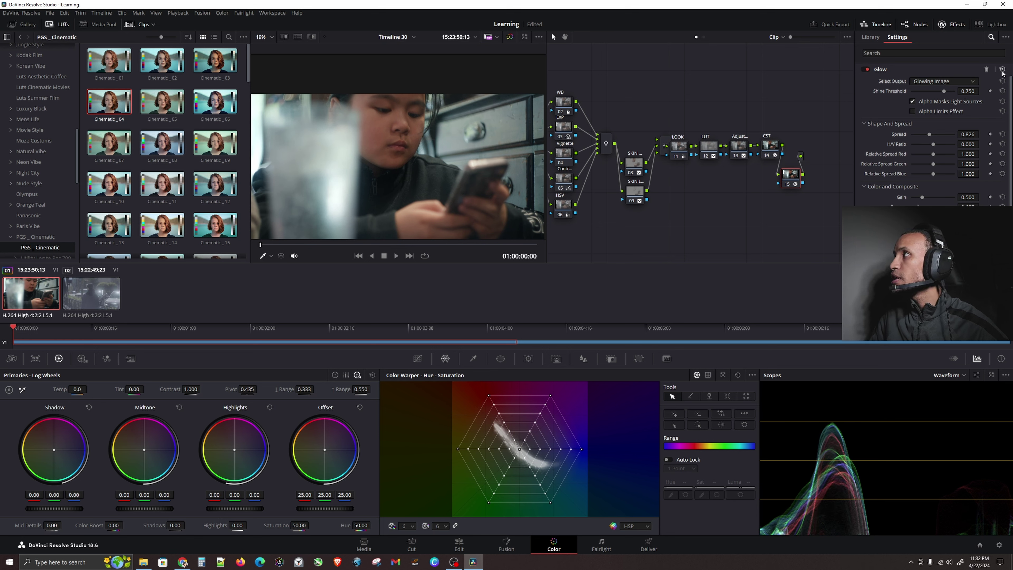
left_click(875, 41)
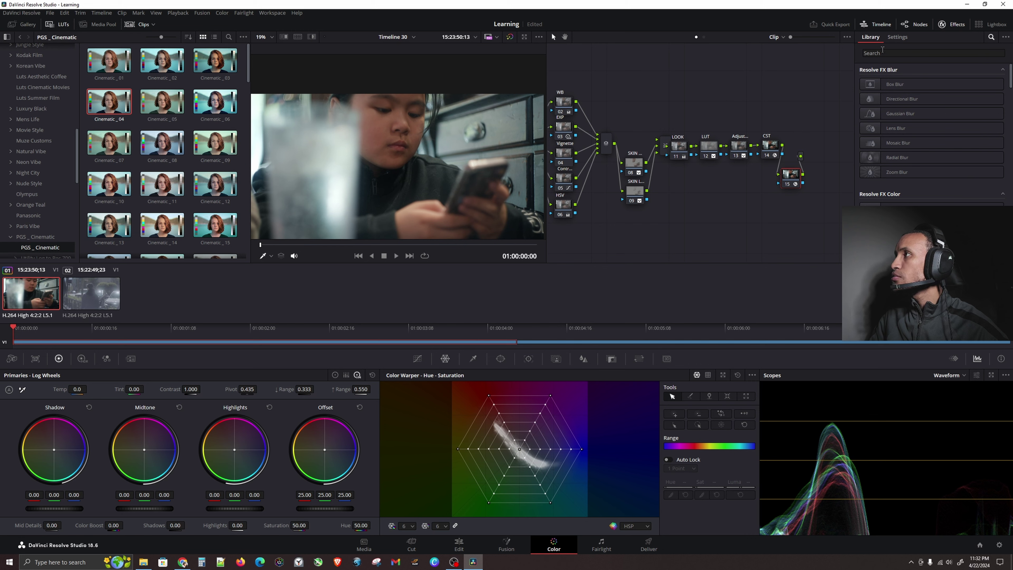
left_click(898, 37)
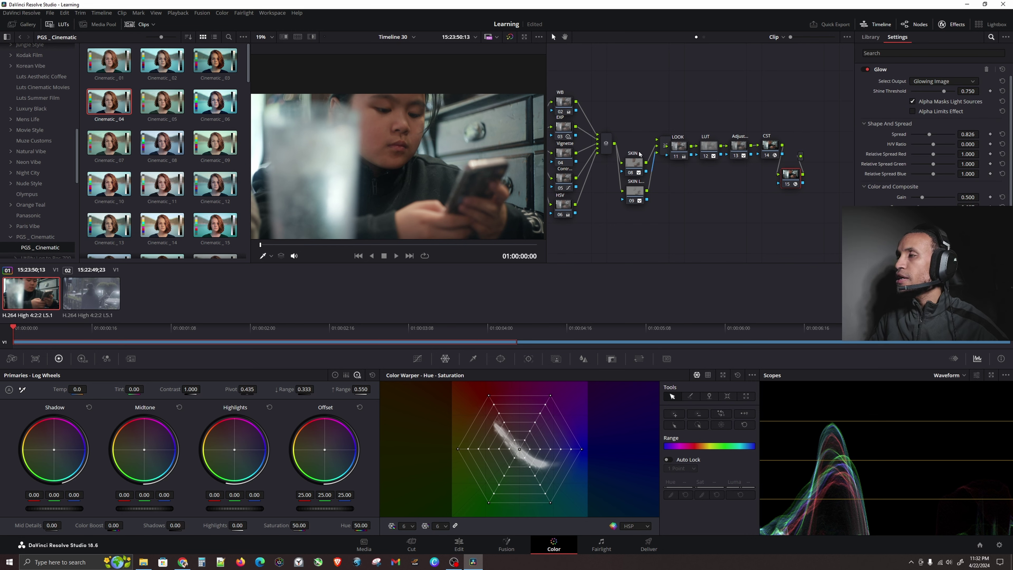
Step: Align the Glow node and the graph output in line after the CST node, and label the node "FX"
scroll(720, 109, "left", 5)
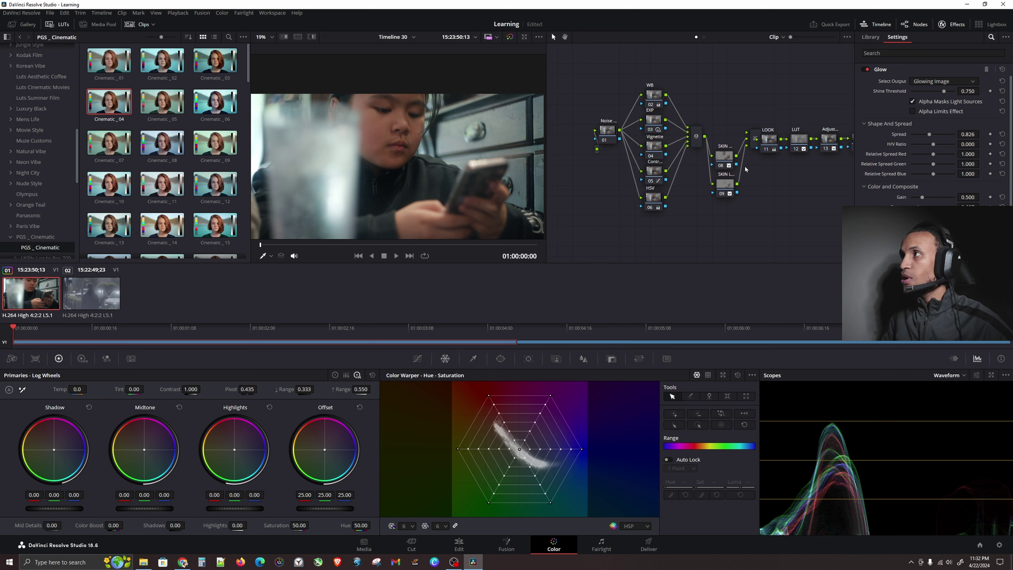
scroll(763, 178, "right", 5)
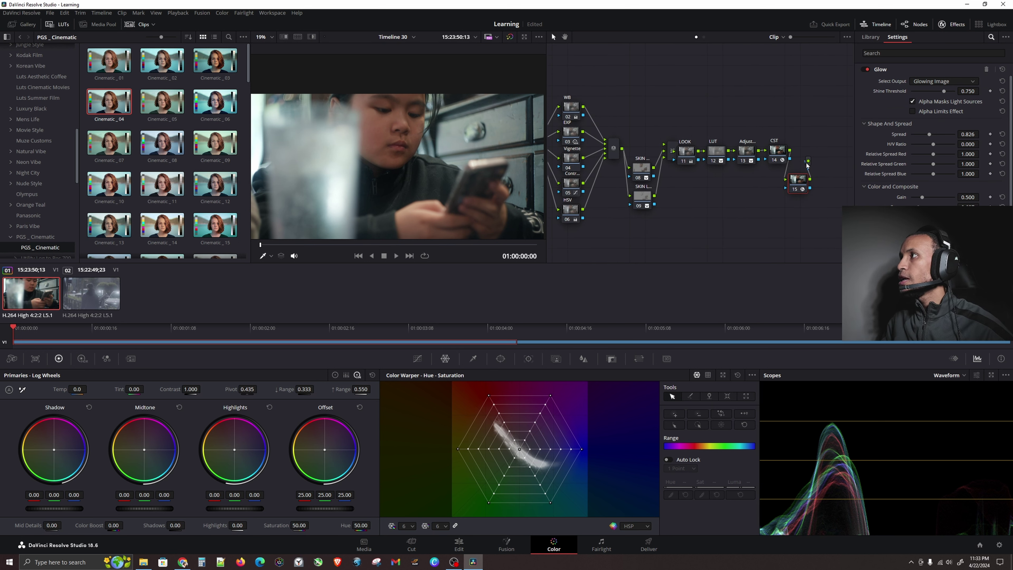
left_click_drag(806, 165, 843, 157)
left_click_drag(794, 184, 808, 156)
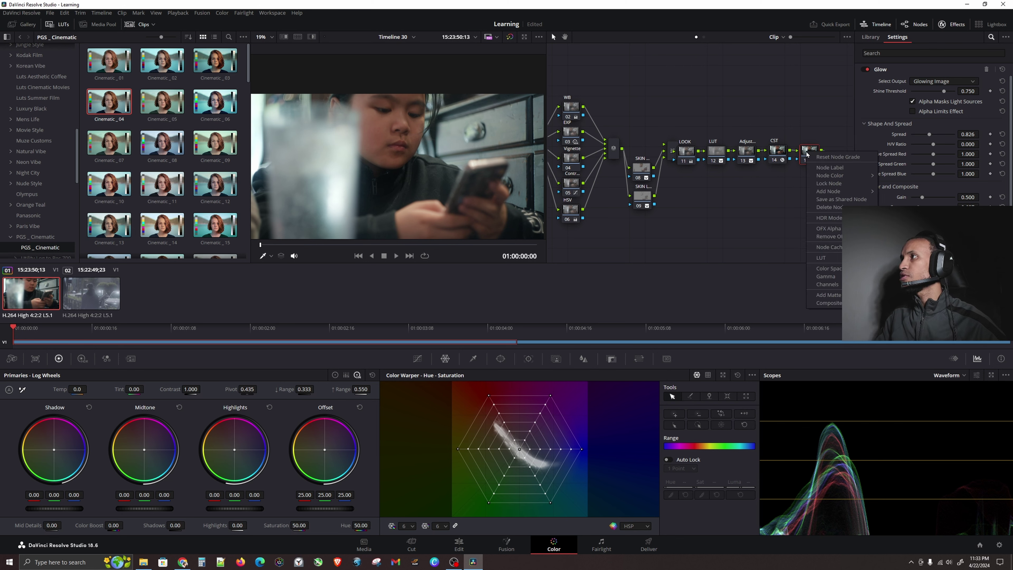
right_click(813, 157)
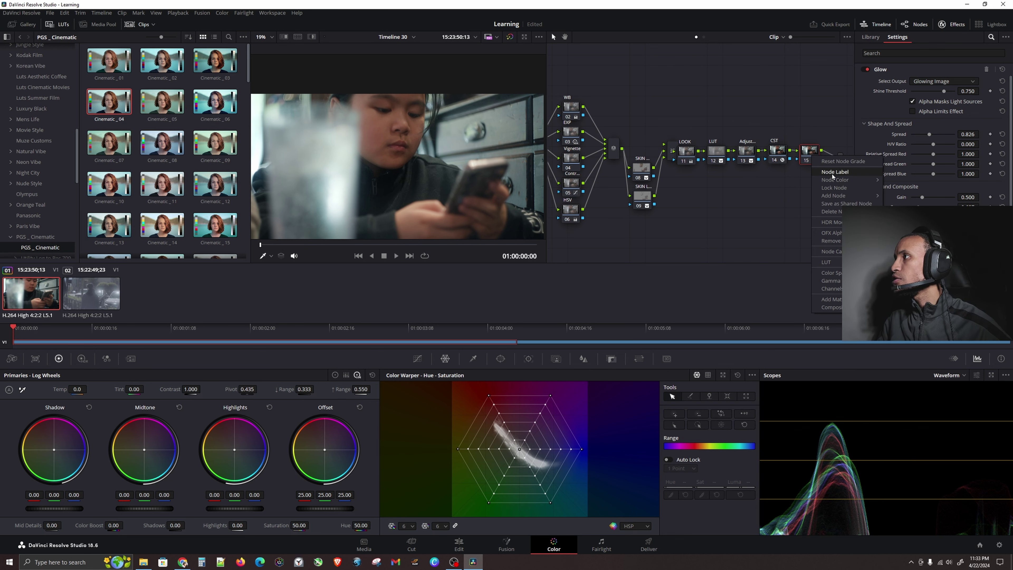
left_click(834, 173)
type("FX")
key("Return")
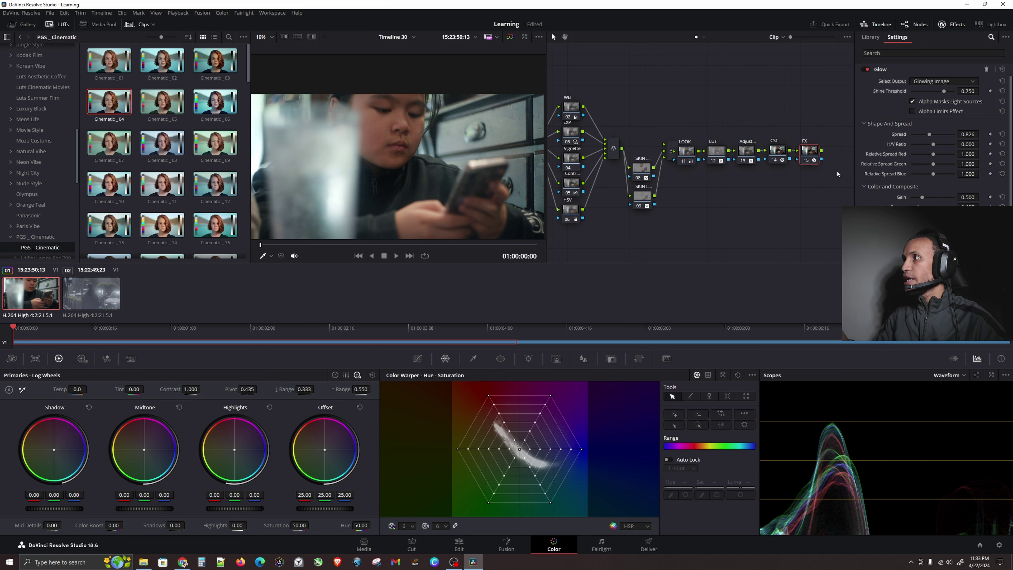
Step: Review the finished node tree and compare the image with the whole grade bypassed and enabled
scroll(763, 211, "up", 2)
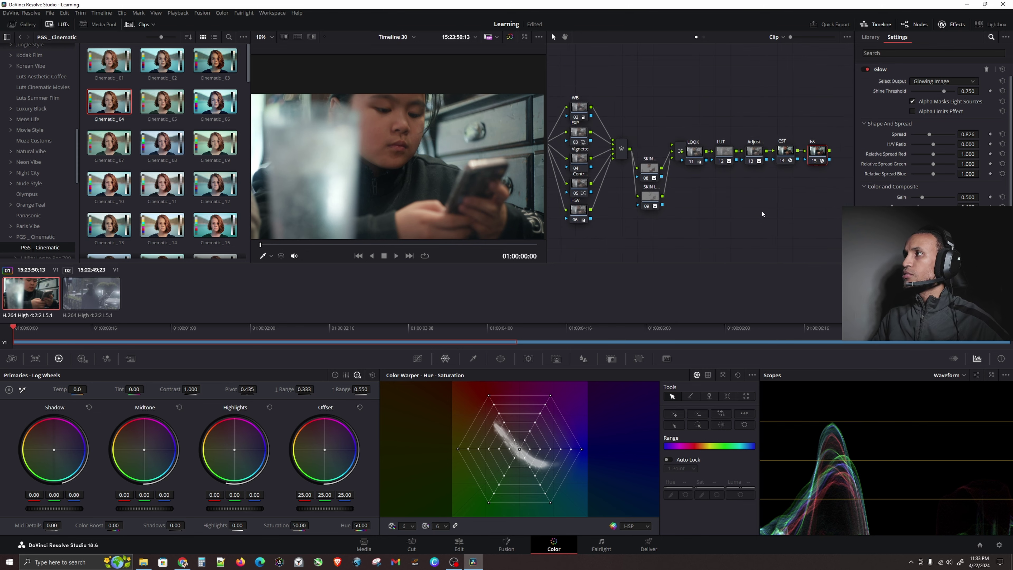
scroll(747, 207, "down", 2)
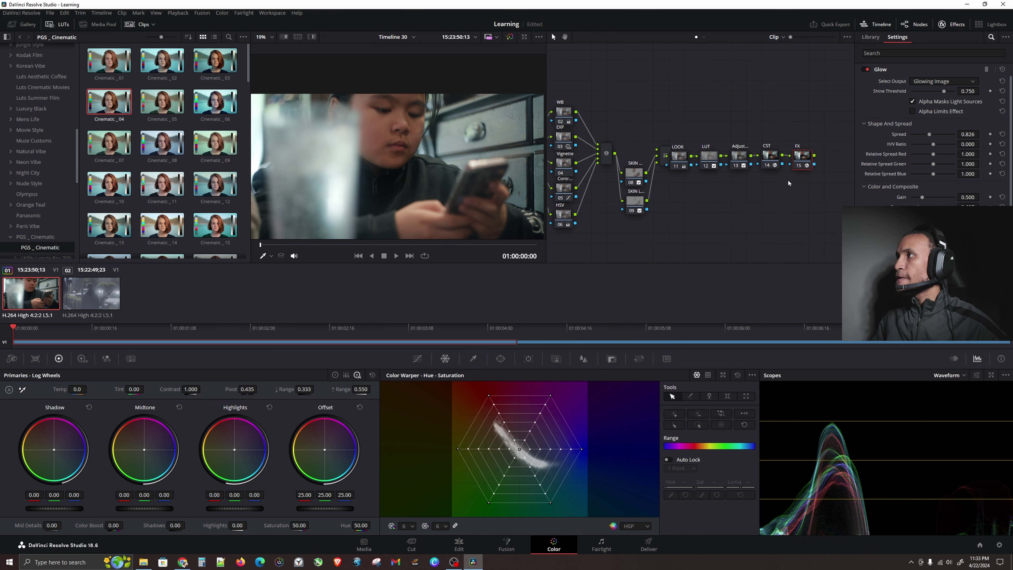
left_click_drag(802, 162, 804, 161)
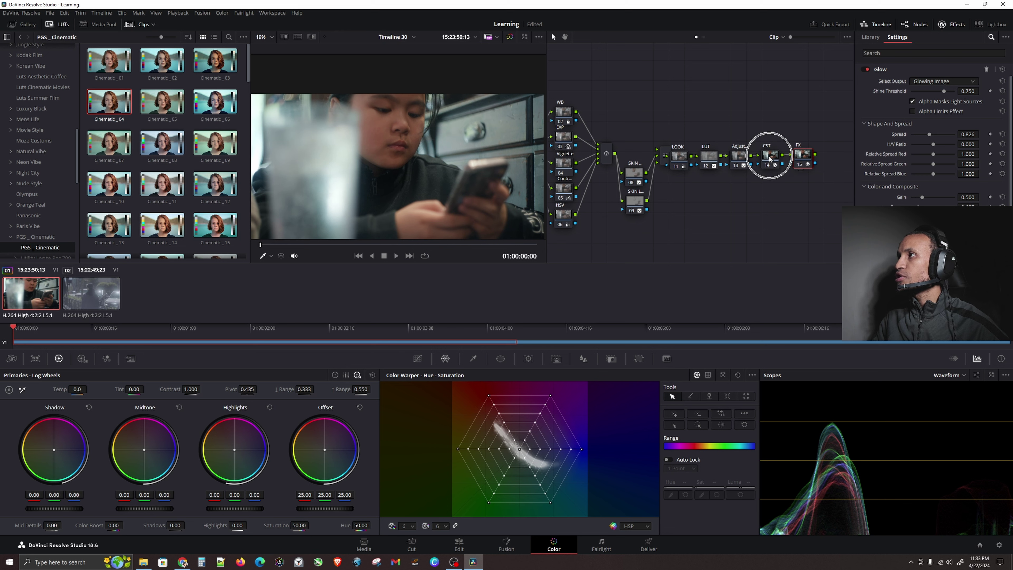
scroll(712, 191, "up", 1)
scroll(712, 192, "up", 5)
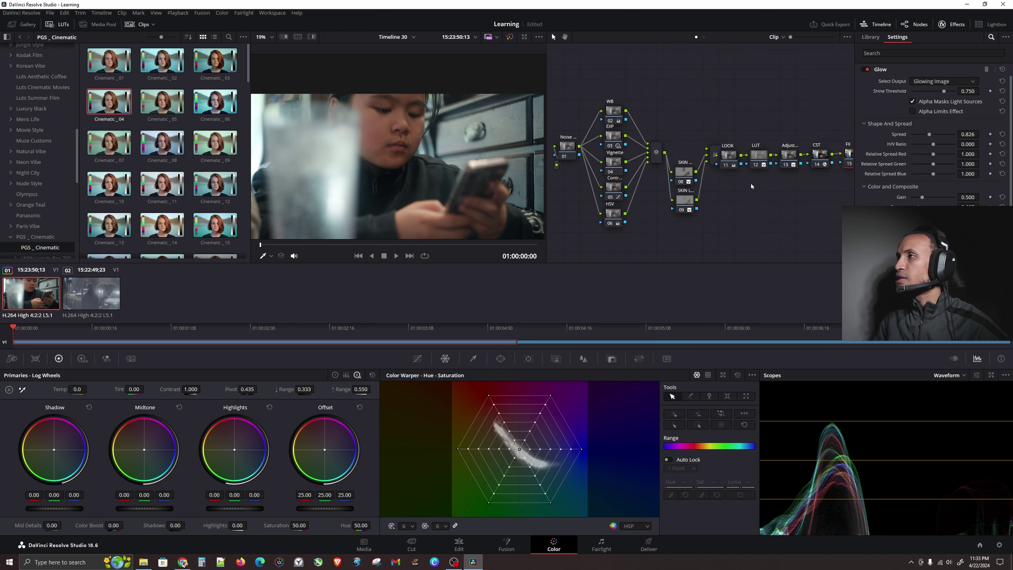
scroll(725, 163, "up", 3)
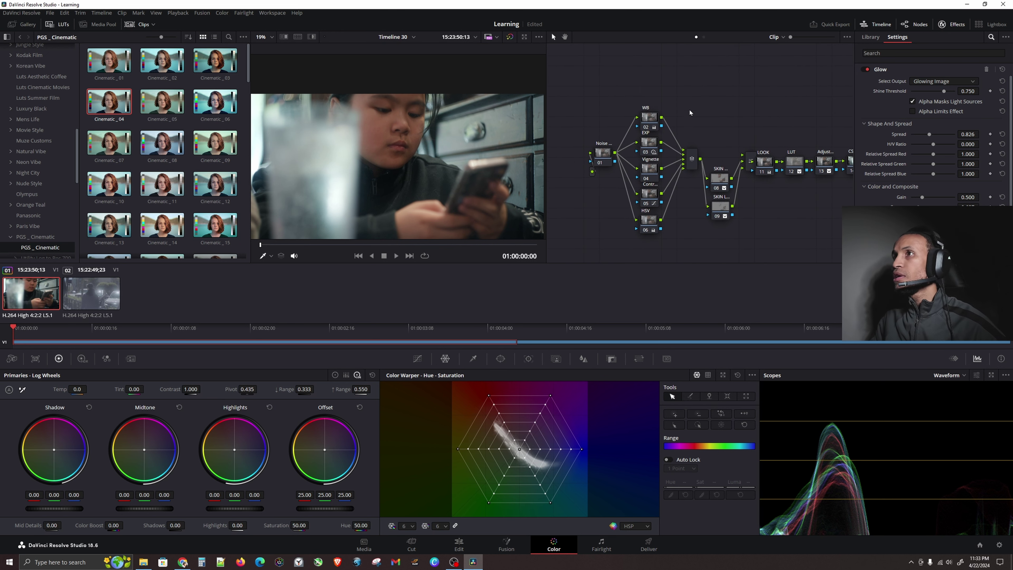
left_click(511, 37)
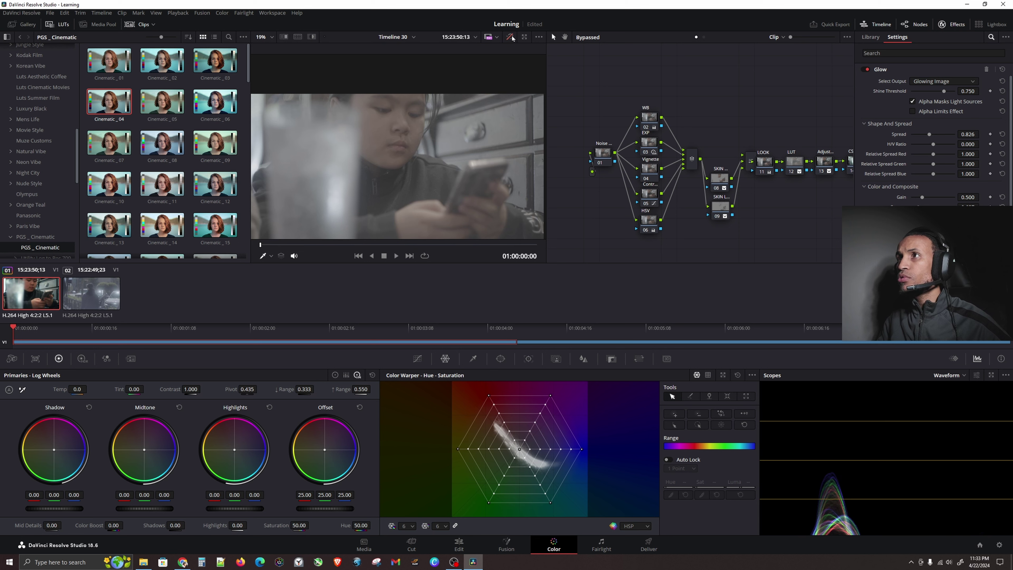
left_click(510, 37)
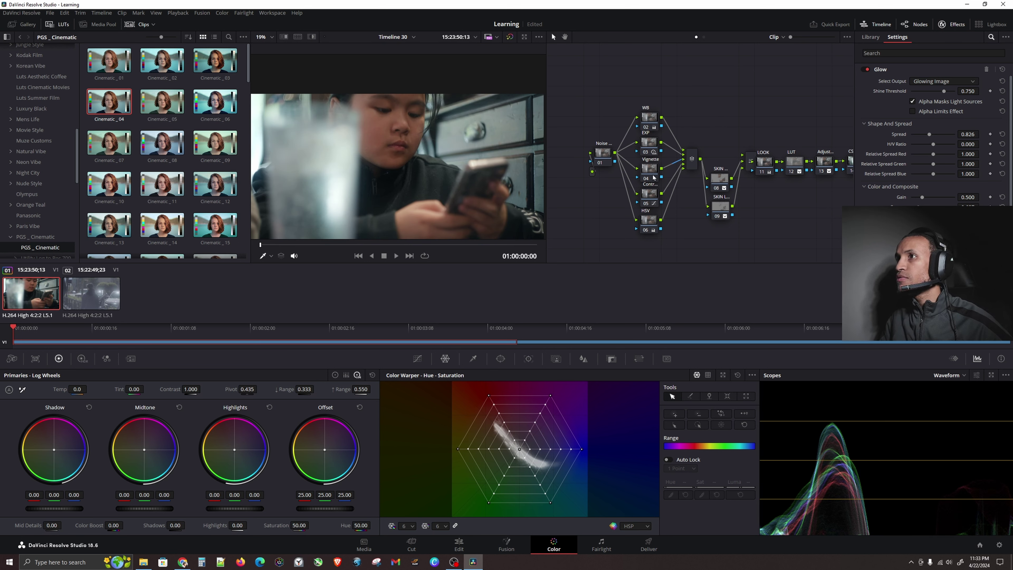
Step: Create a new local version of the first clip's grade named "Version 2" and check the clip's version list
right_click(32, 300)
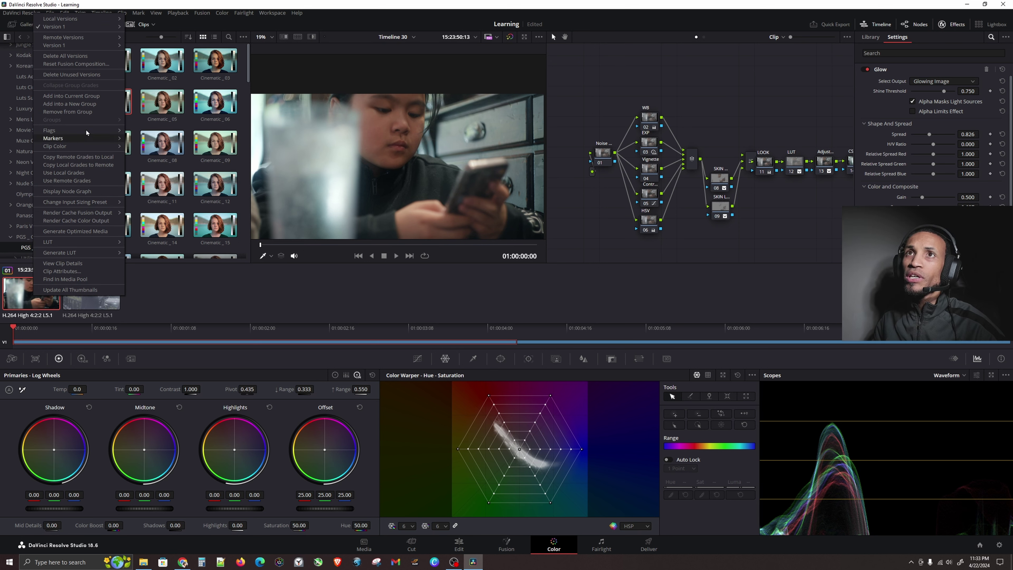
mouse_move(71, 47)
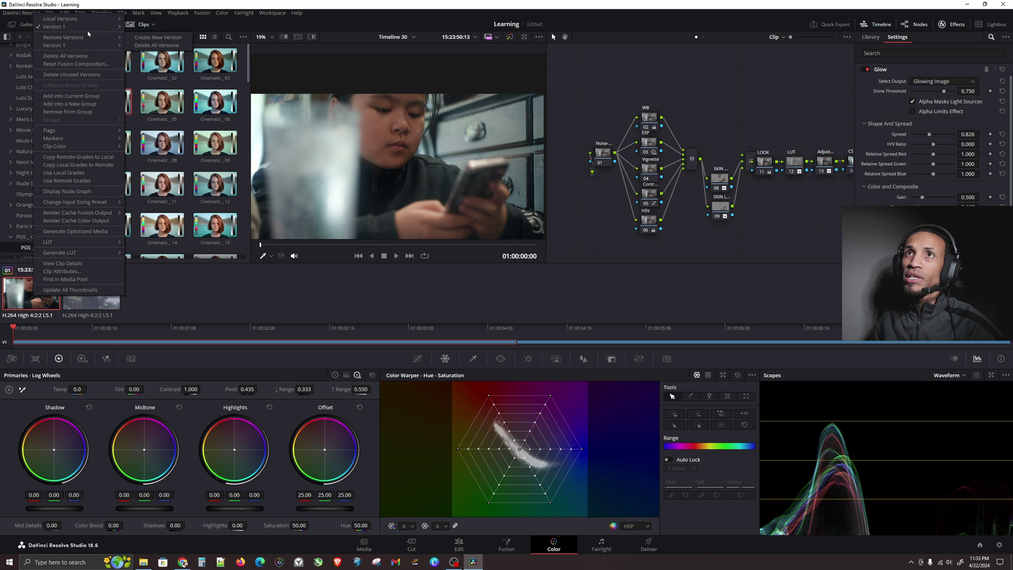
mouse_move(113, 21)
left_click(158, 18)
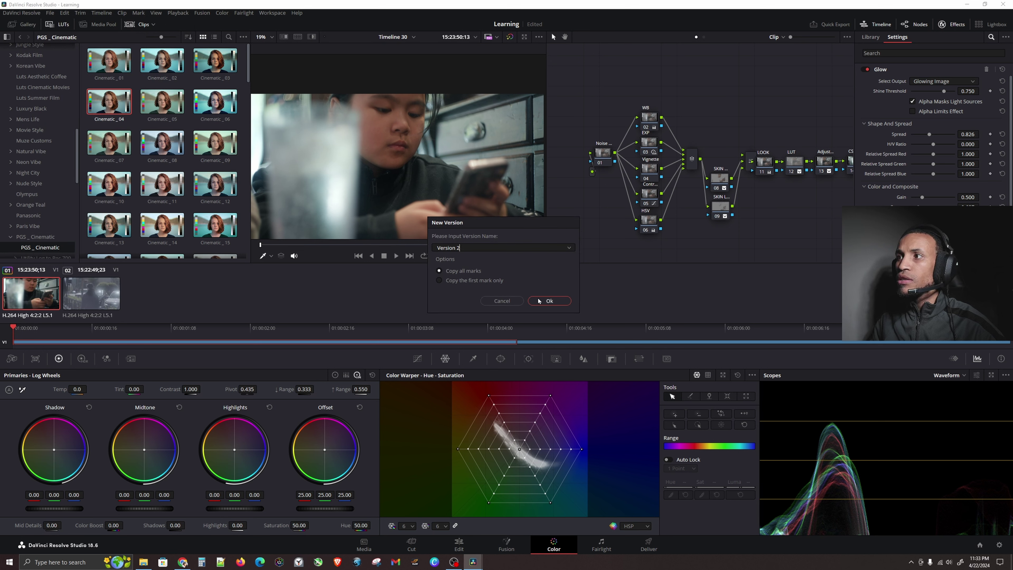
left_click(502, 301)
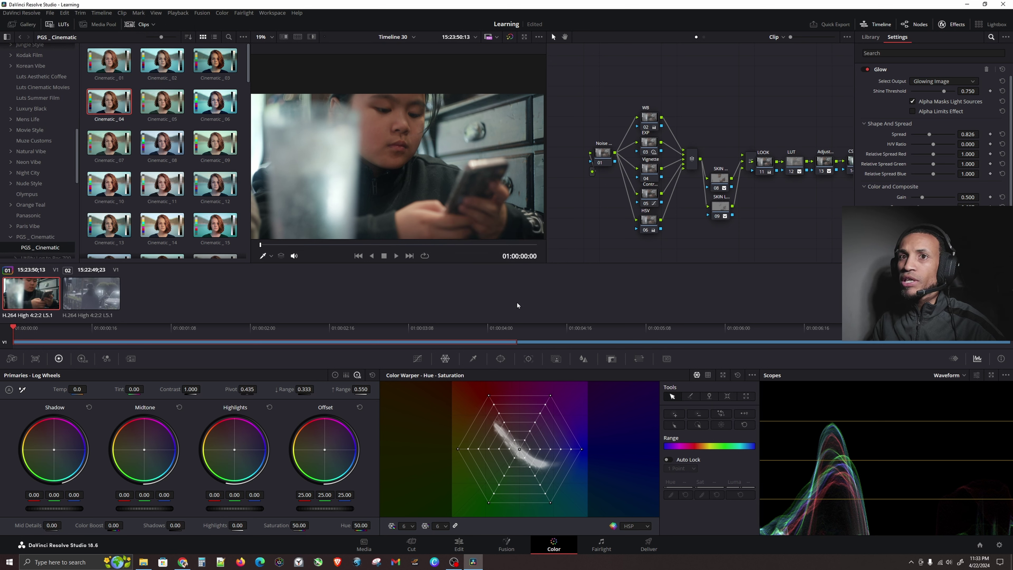
left_click(30, 298)
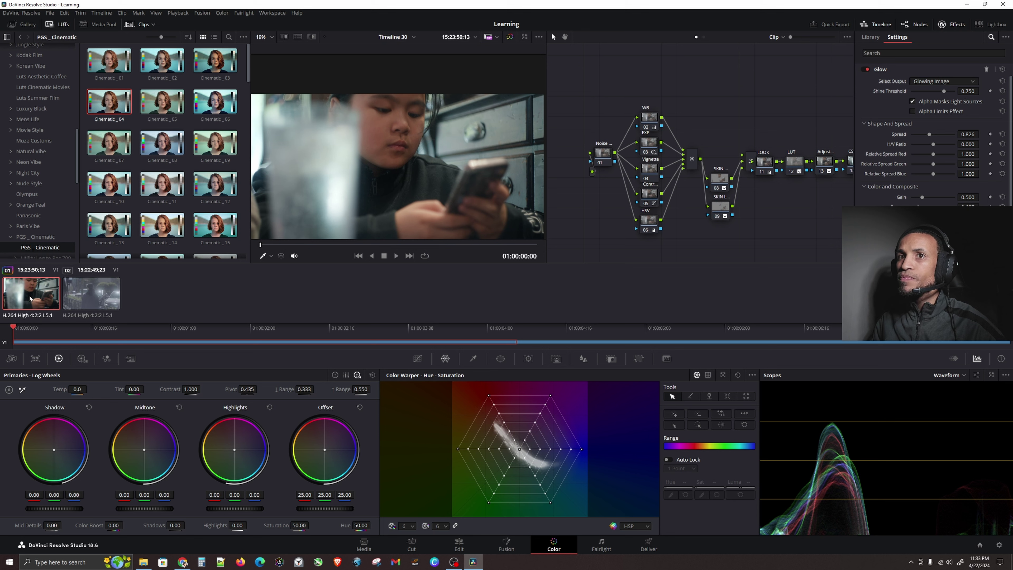
right_click(30, 299)
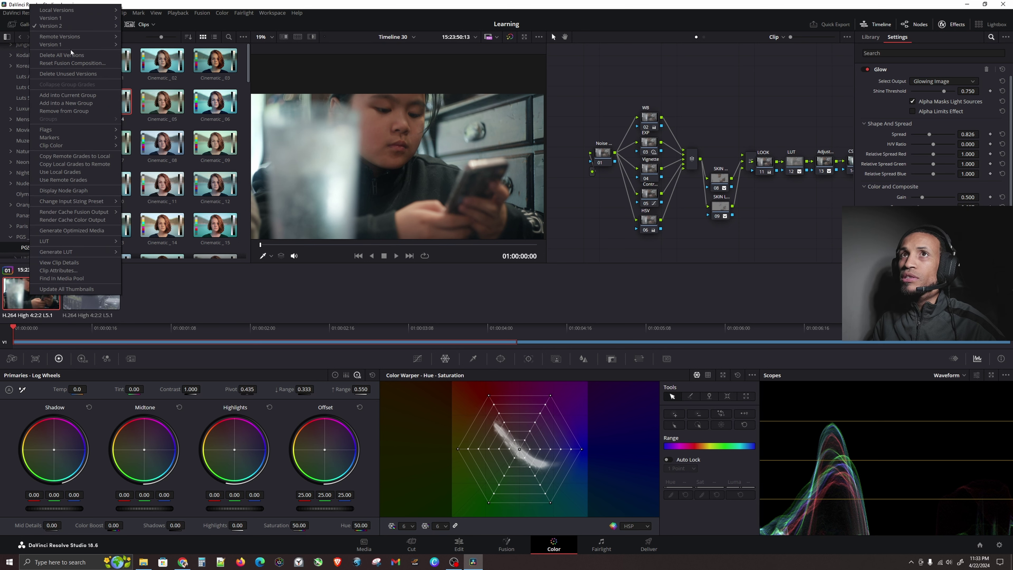
left_click(107, 311)
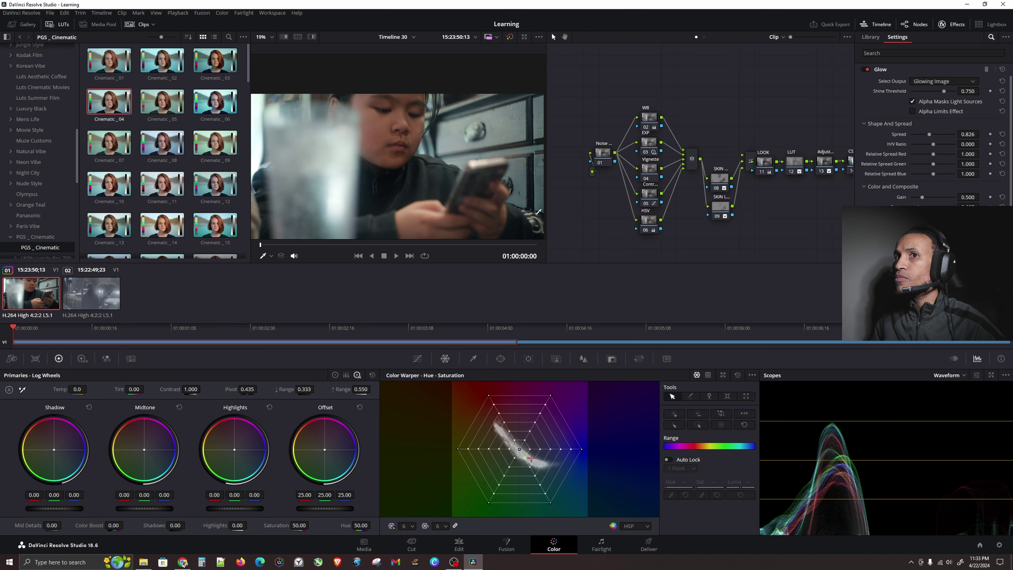
Step: Using the Vectorscope, warm the WB node's Offset to about 24.63, 24.82 and 23.70, and return the scopes to Waveform
left_click(653, 123)
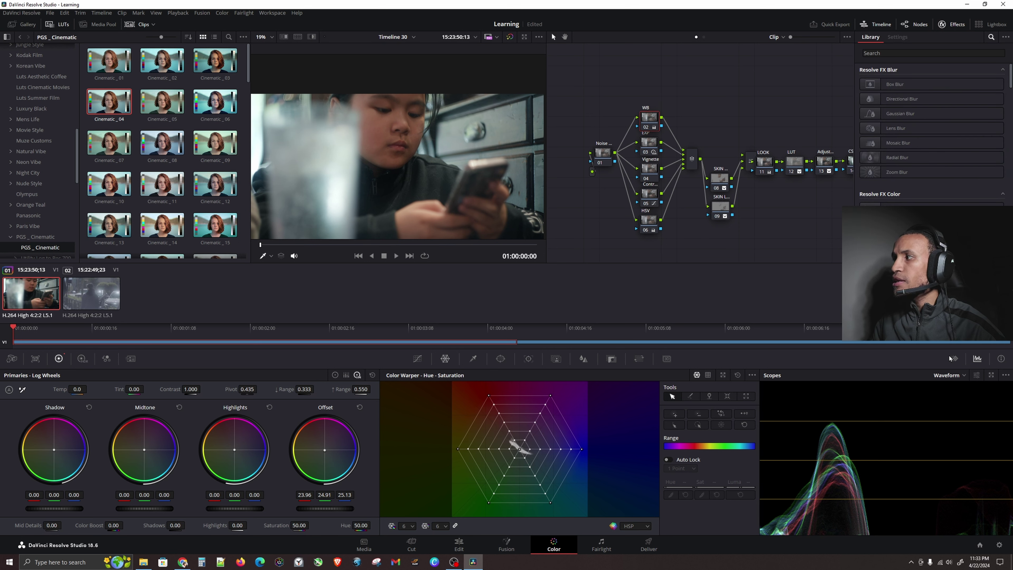
left_click(964, 377)
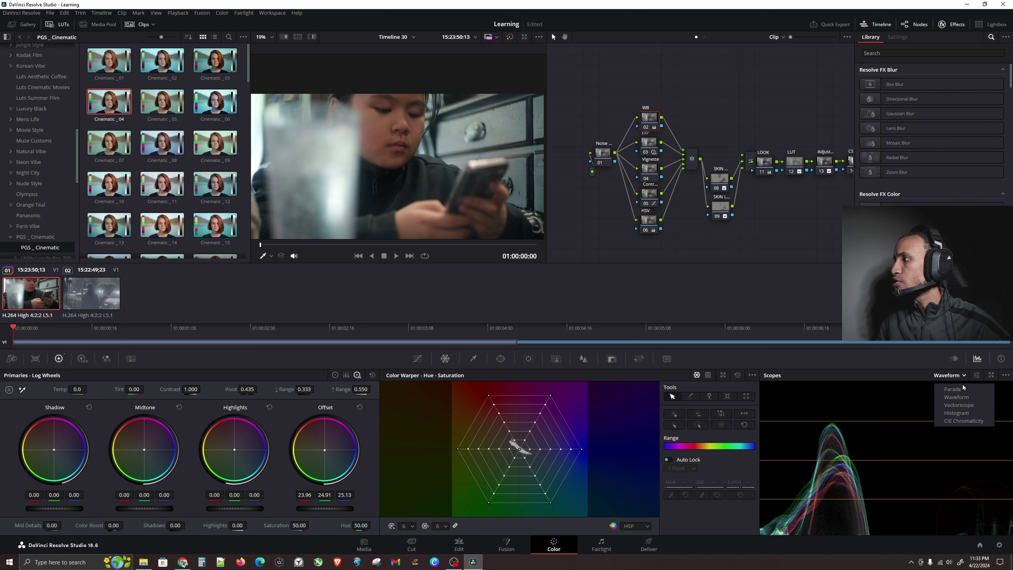
left_click(956, 406)
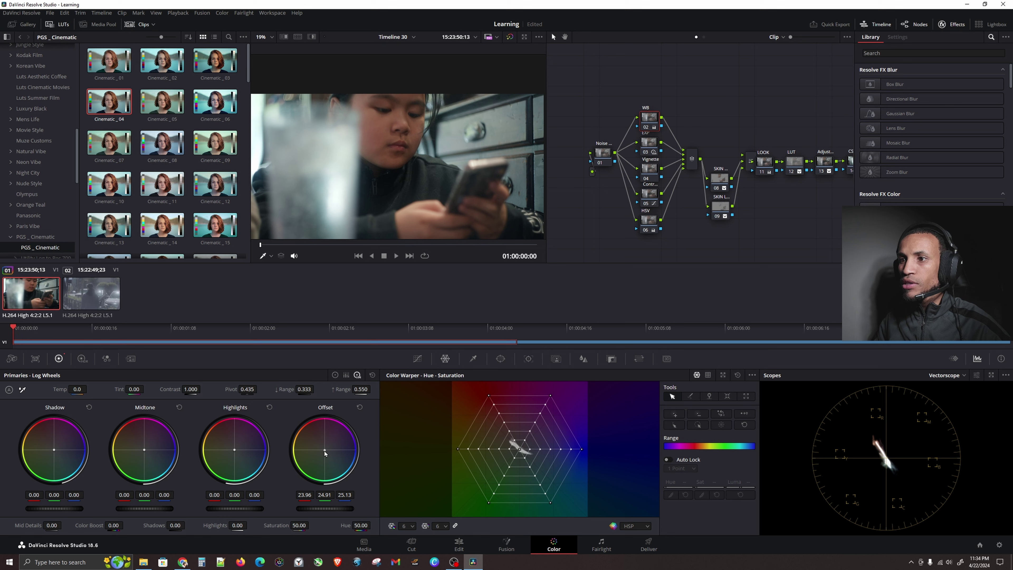
left_click_drag(325, 450, 322, 449)
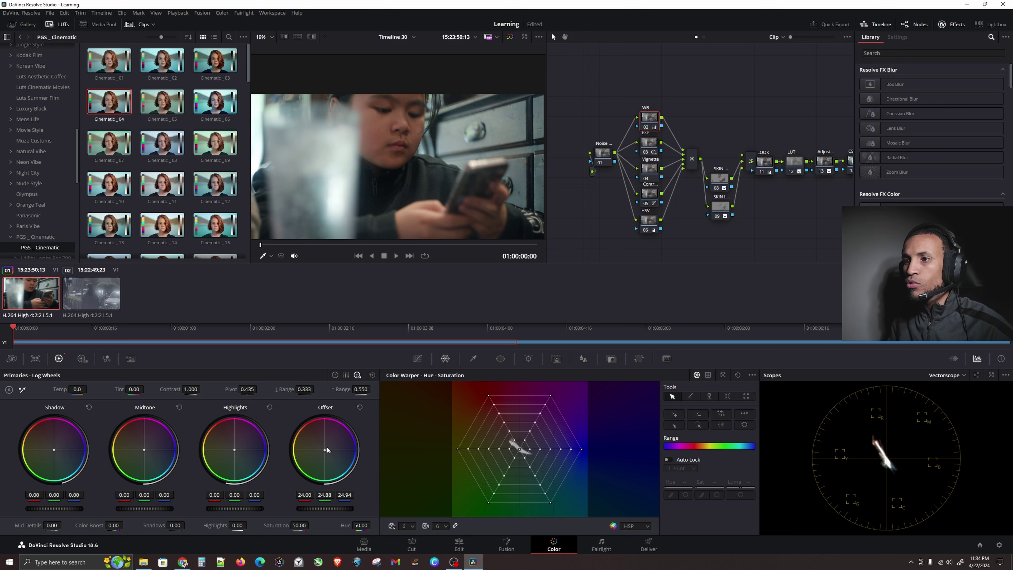
left_click_drag(327, 450, 324, 450)
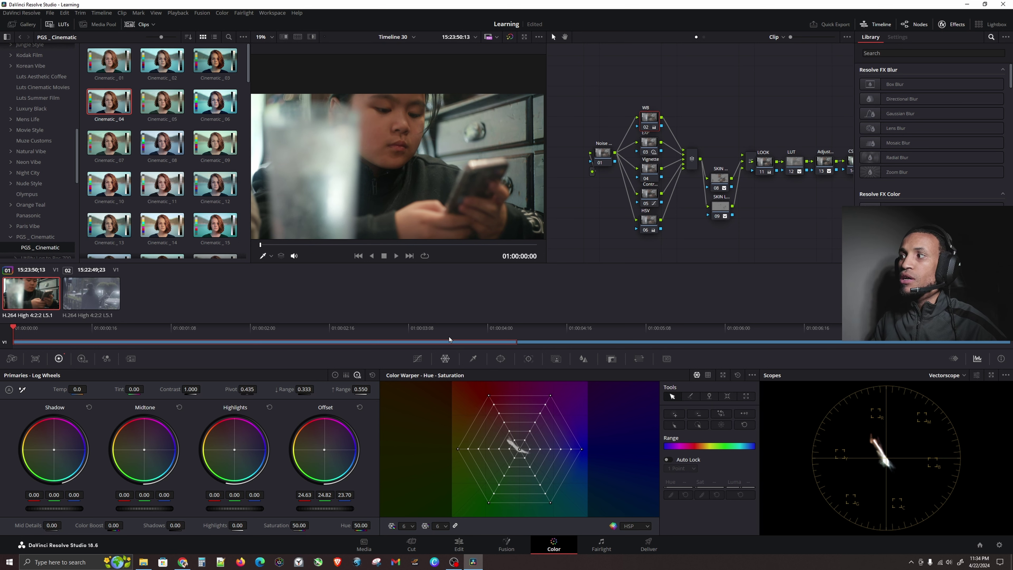
left_click(960, 376)
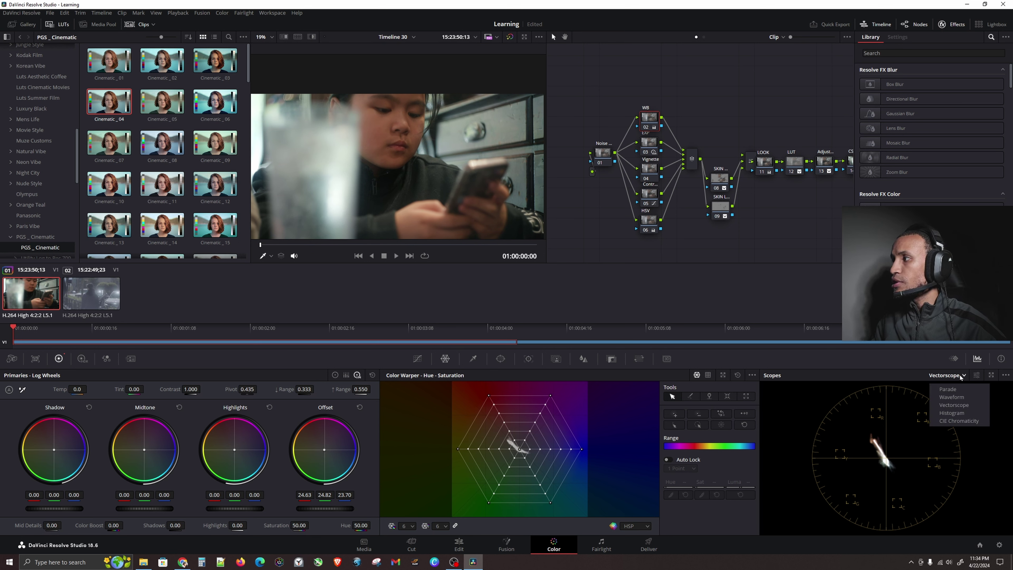
left_click(957, 400)
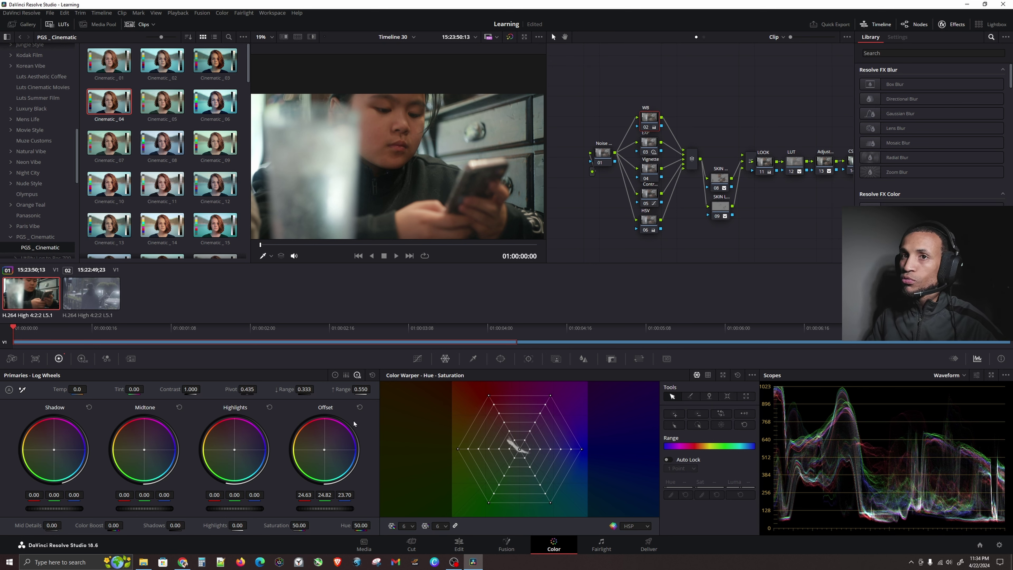
Step: Load local Version 1 of the first clip's grade and look over its node tree
right_click(41, 299)
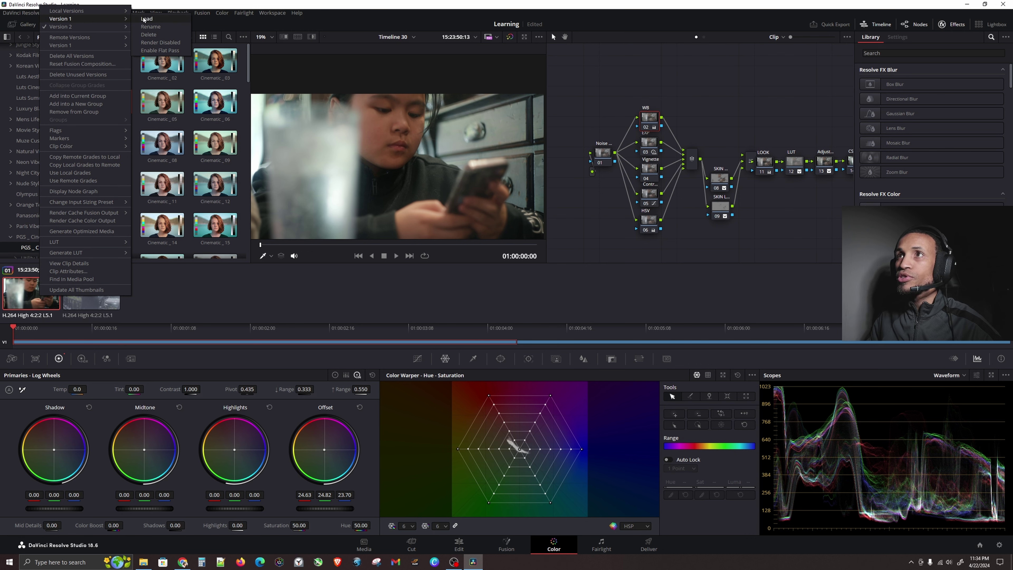
left_click(143, 20)
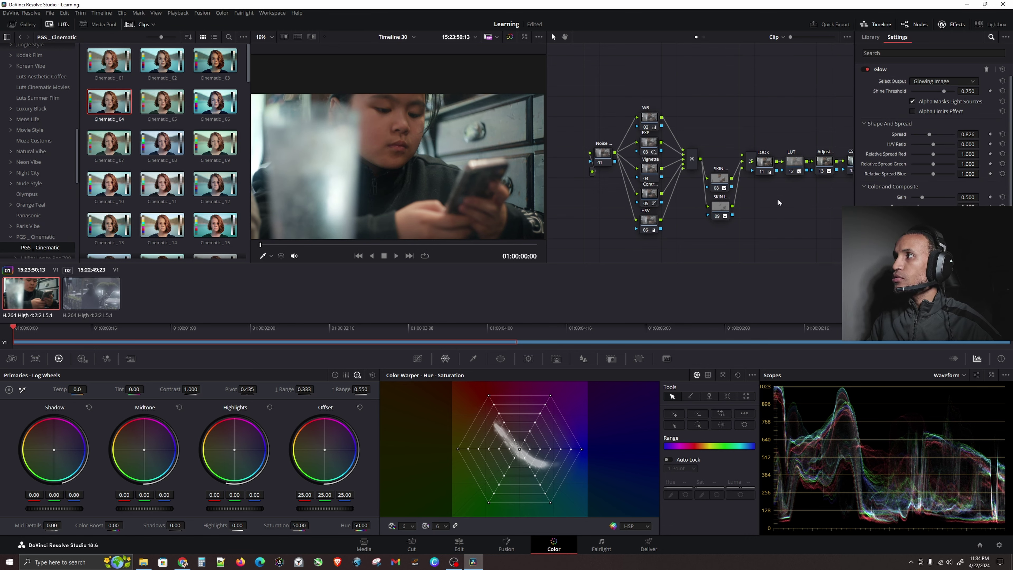
scroll(778, 199, "right", 3)
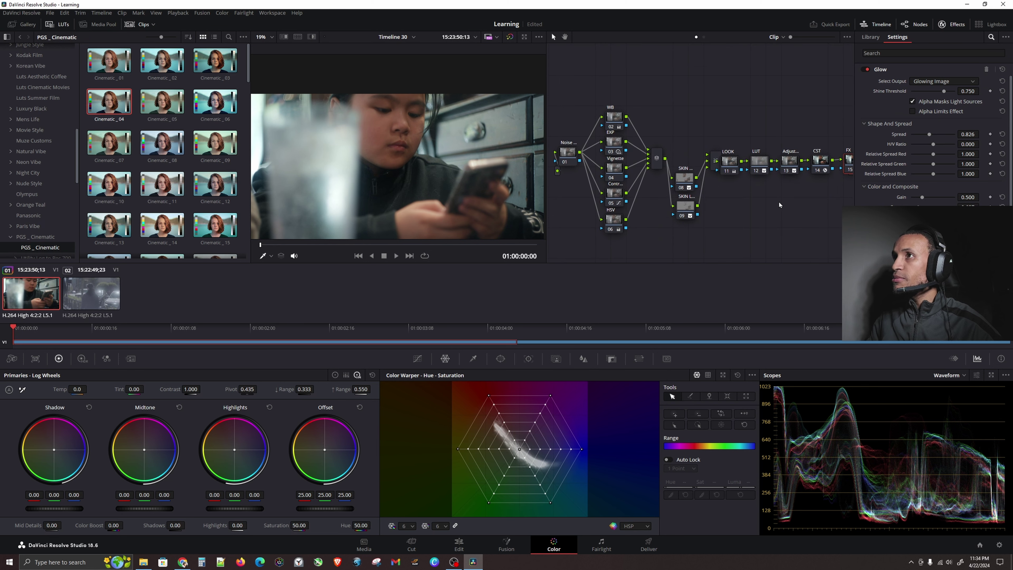
scroll(672, 119, "right", 3)
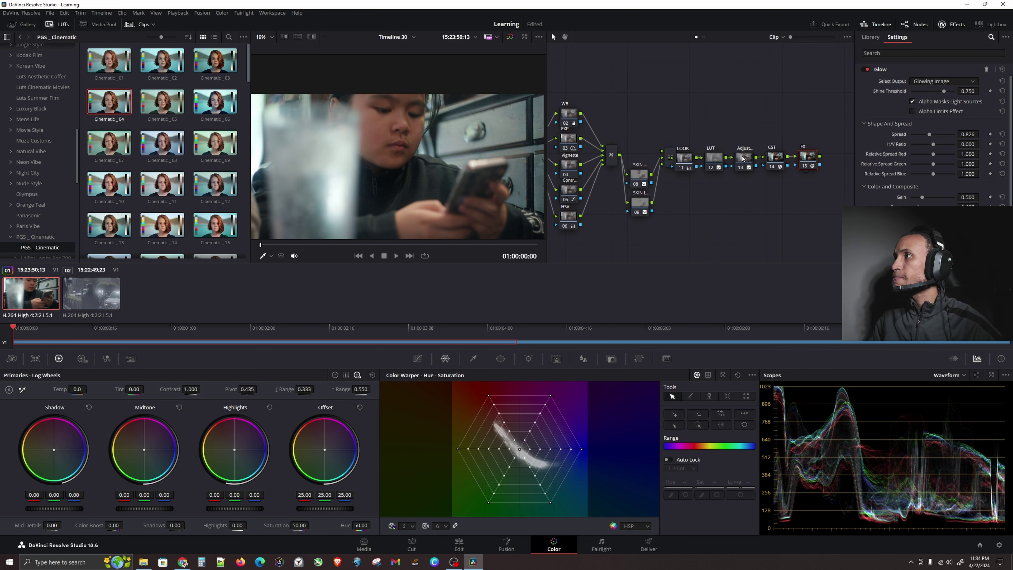
scroll(657, 109, "left", 3)
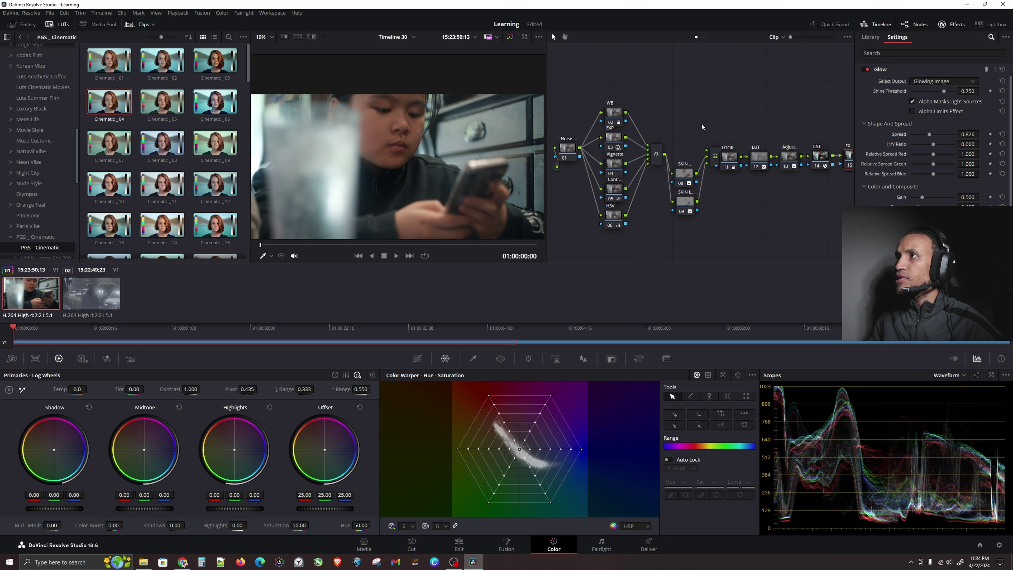
Step: Compare the Version 1 image with every node except CST disabled and with those nodes enabled again
left_click_drag(629, 142, 789, 229)
scroll(780, 103, "right", 2)
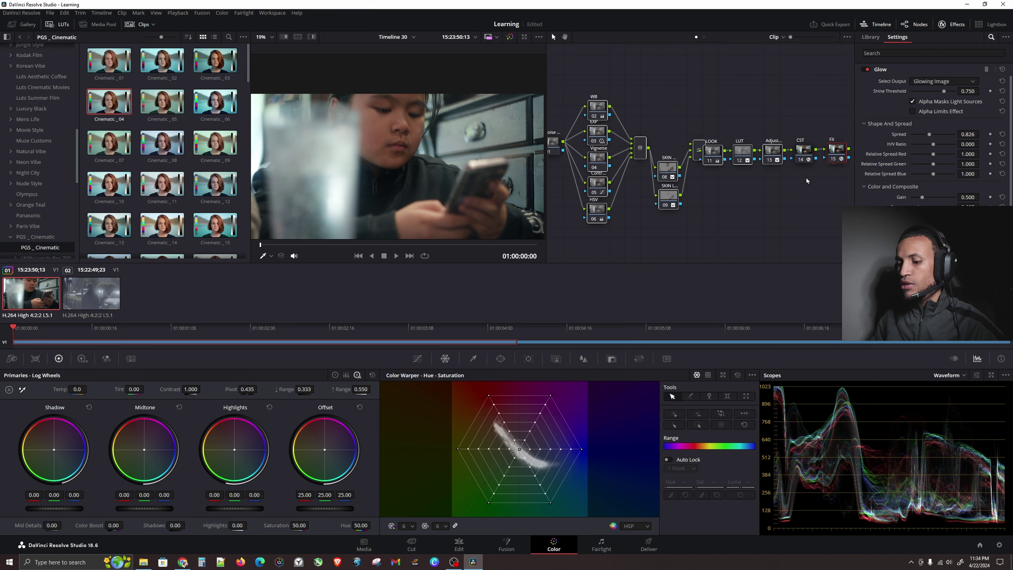
key("ctrl+d")
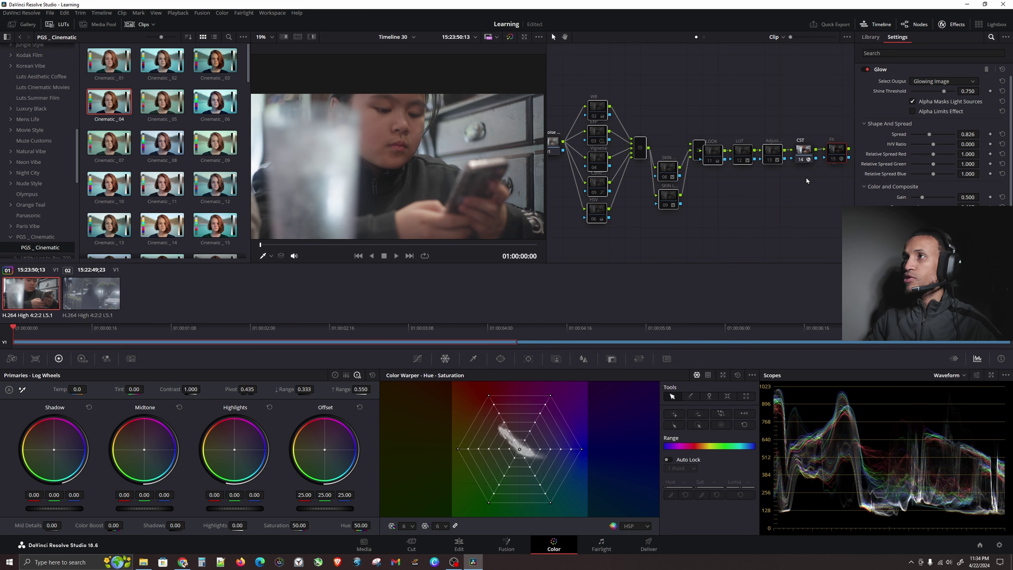
scroll(749, 119, "left", 2)
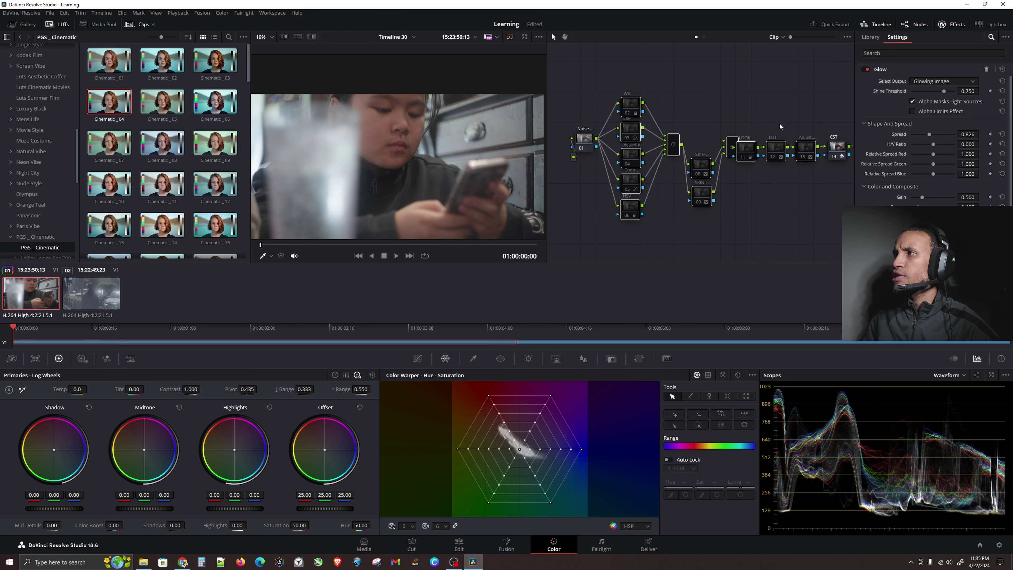
scroll(768, 123, "right", 3)
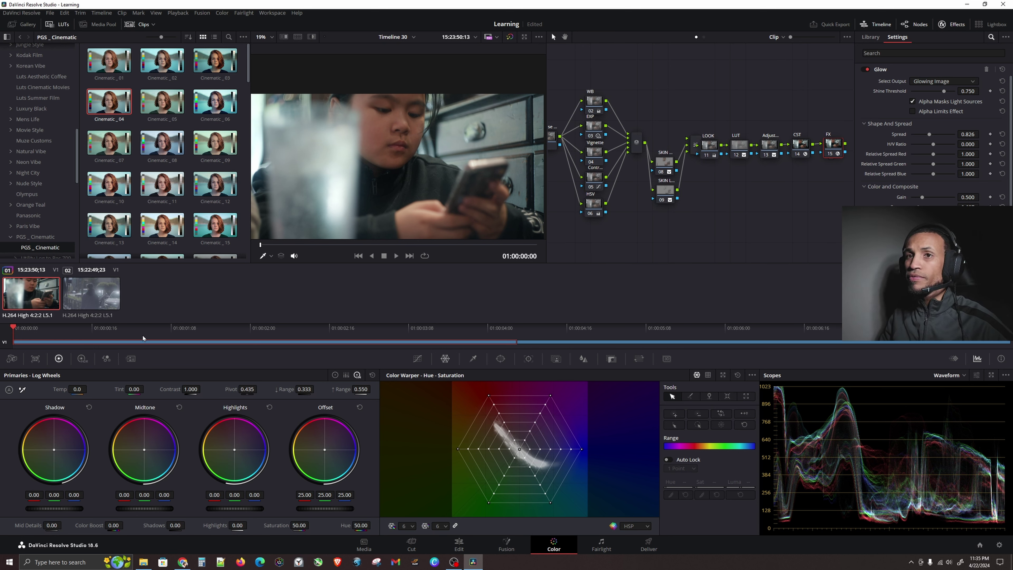
Step: Load local Version 2 of the first clip's grade
right_click(32, 295)
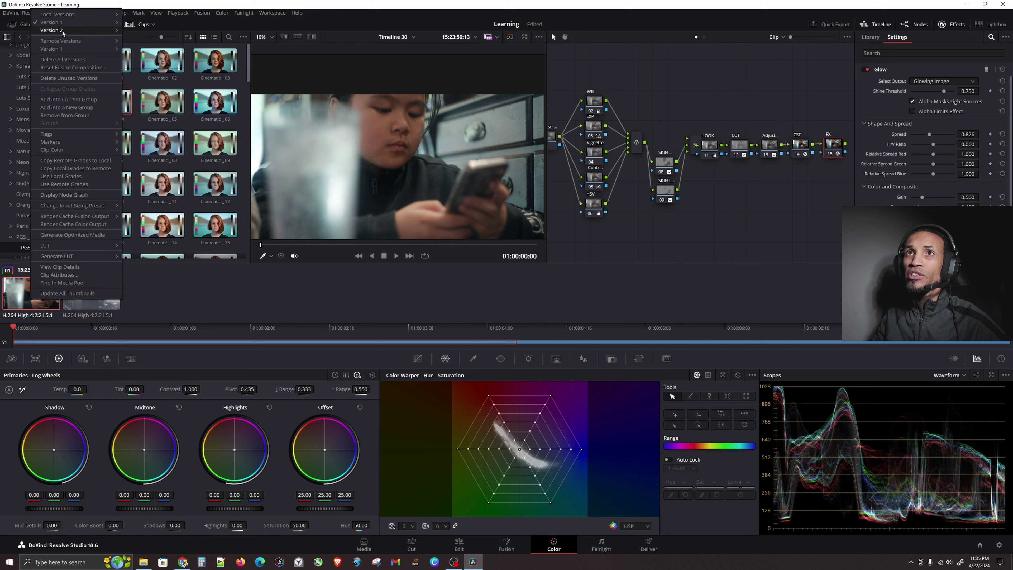
left_click(151, 31)
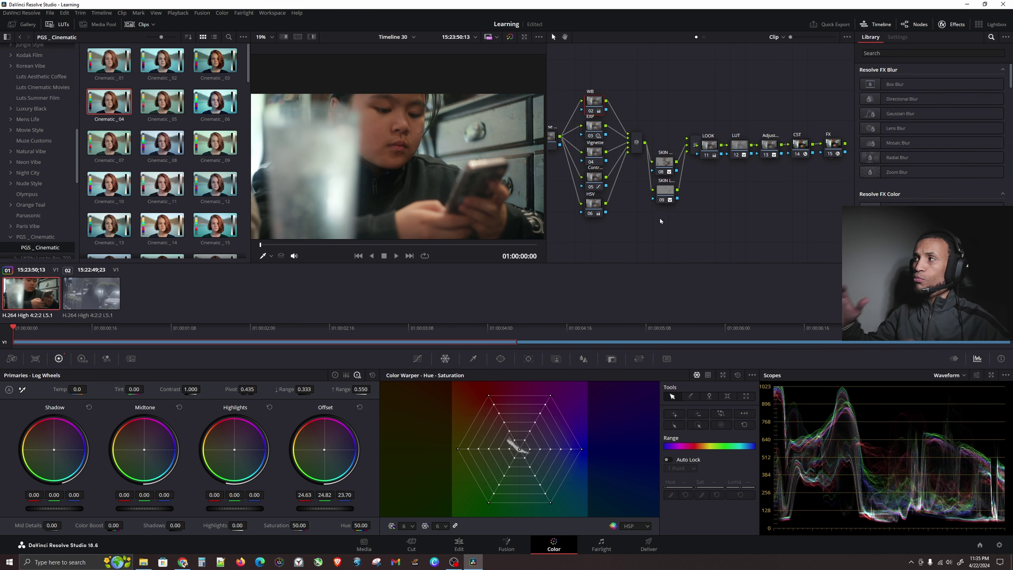
scroll(834, 189, "right", 2)
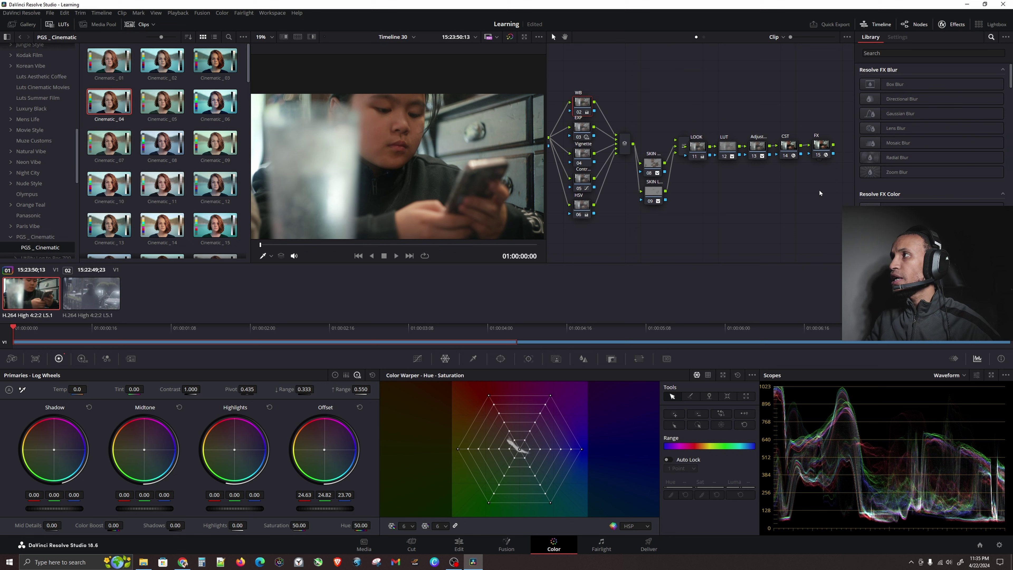
Step: Try different positions for the FX node and the graph output at the end of the node chain
left_click(818, 155)
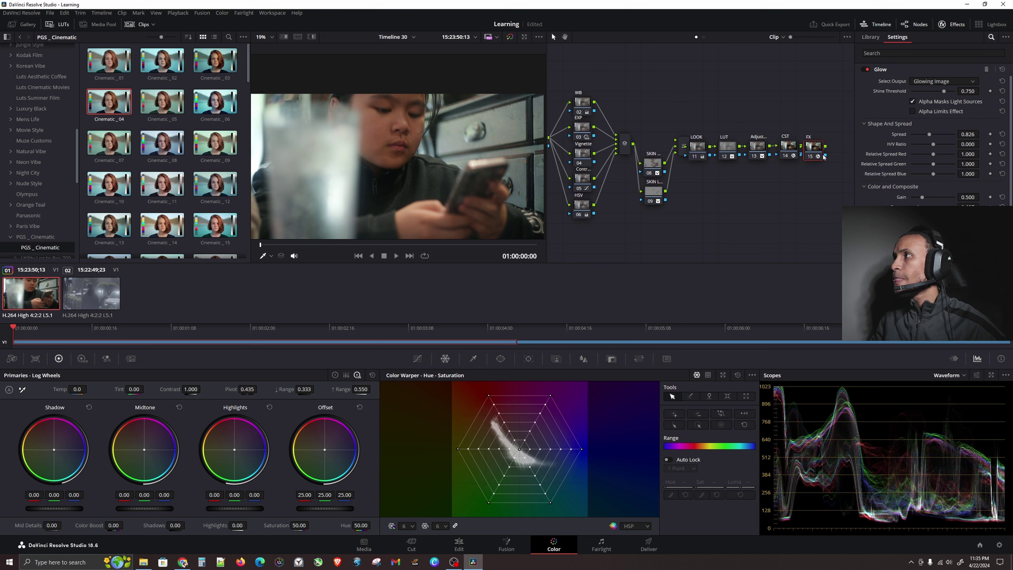
left_click_drag(824, 156, 815, 129)
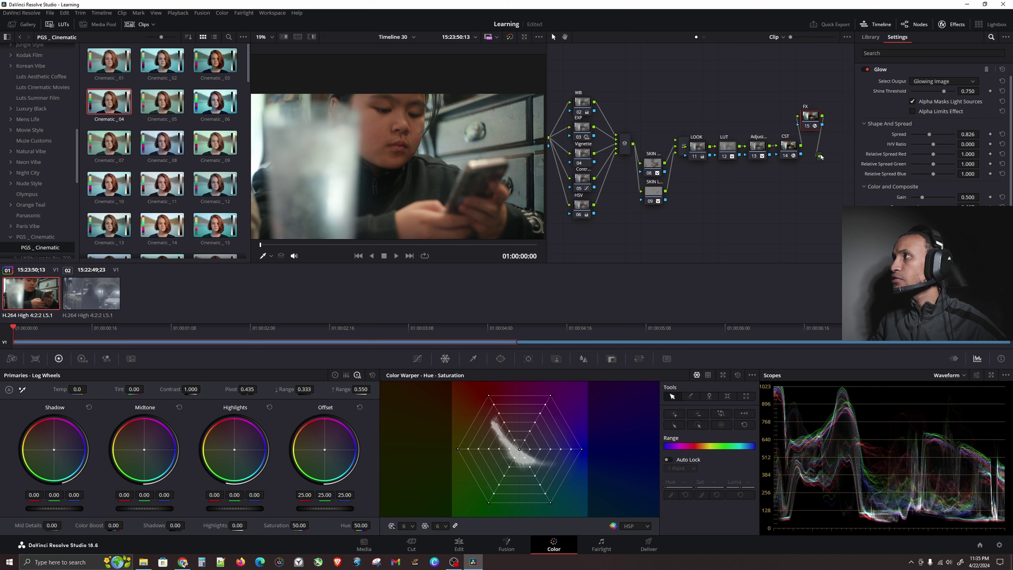
left_click_drag(821, 157, 831, 152)
left_click_drag(837, 99, 819, 151)
left_click(831, 91)
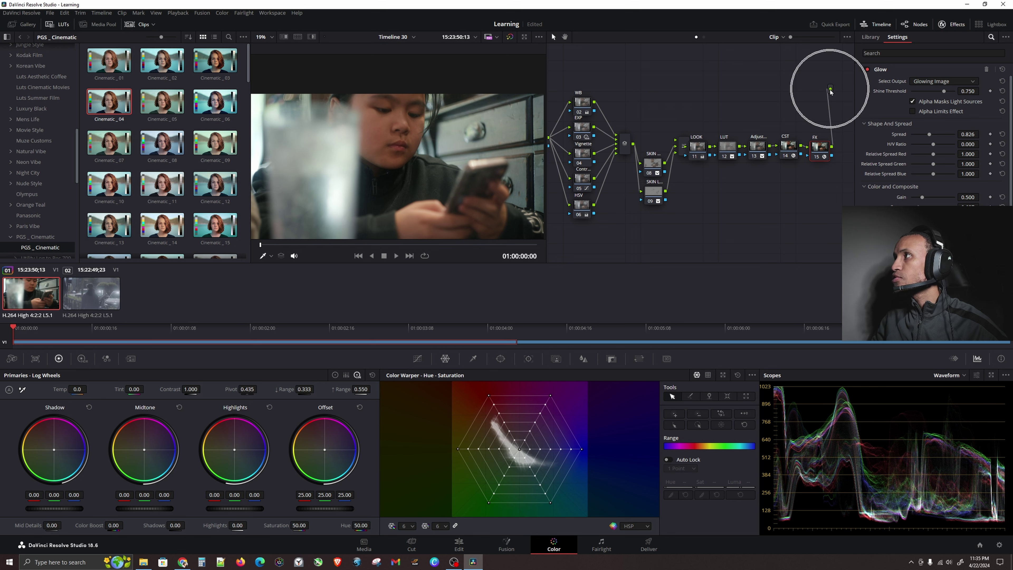
left_click_drag(830, 87, 706, 75)
Step: Try adding an extra node after the FX node, and delete it again
key("alt+o")
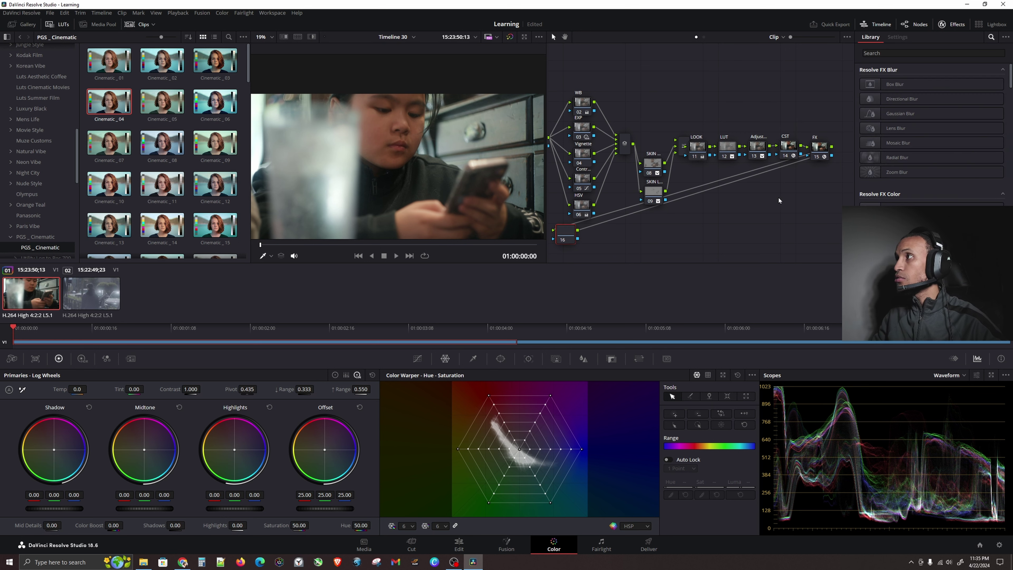
left_click_drag(560, 236, 816, 150)
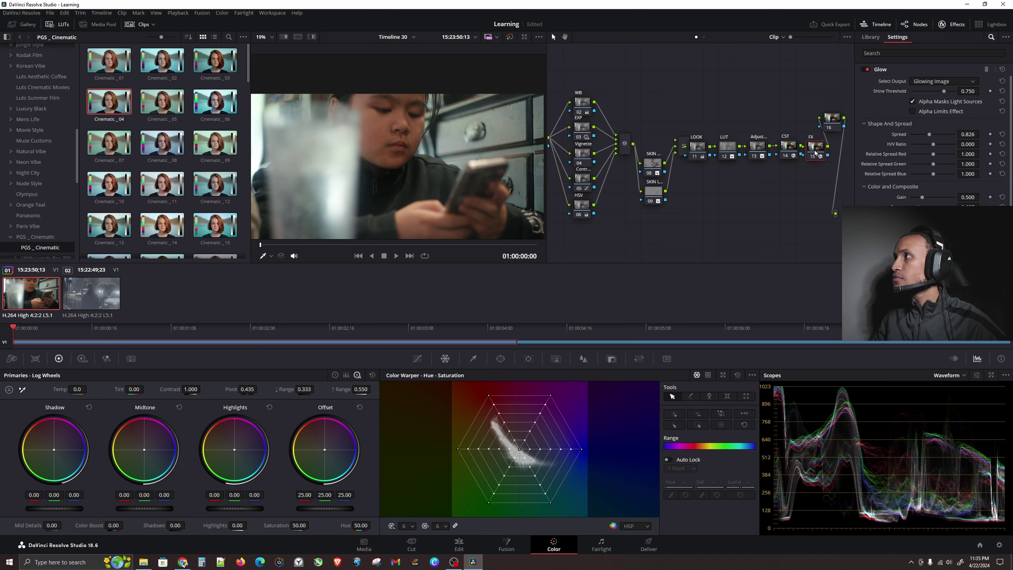
left_click(832, 121)
key("Delete")
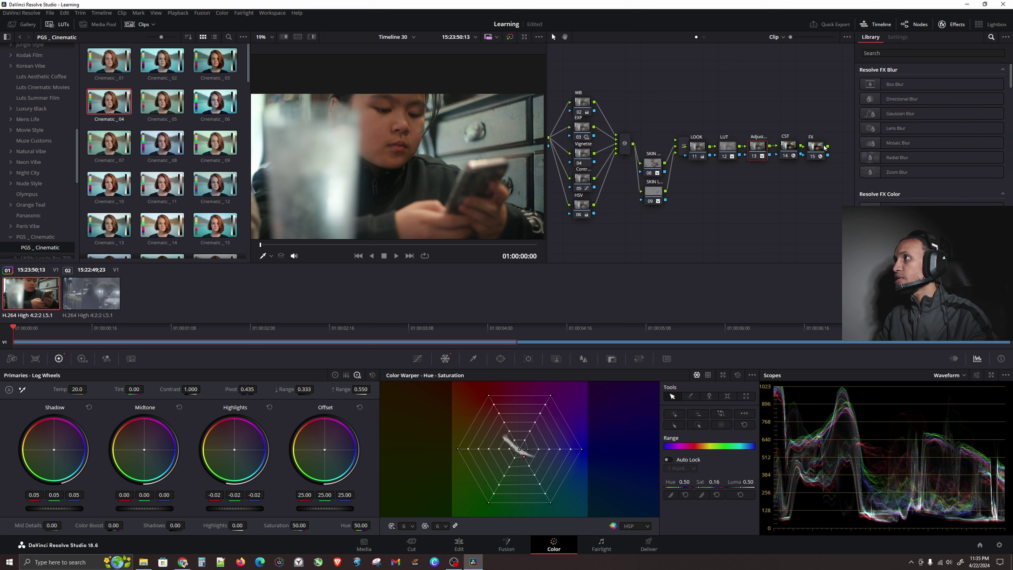
Step: Add a node joined with the FX node through a mixer, try deleting it, and undo the deletion
left_click(817, 148)
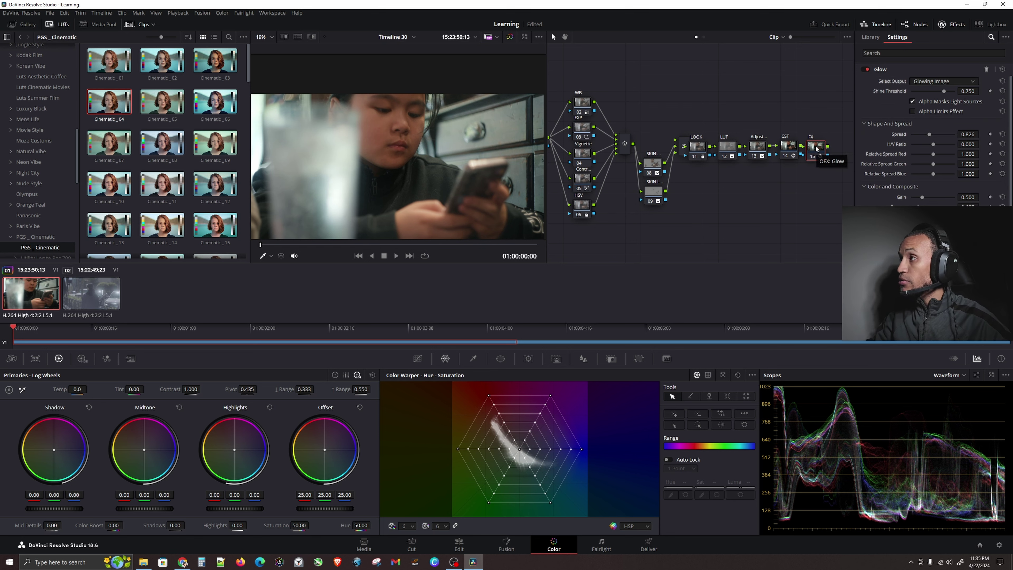
key("alt+o")
left_click_drag(562, 229, 814, 180)
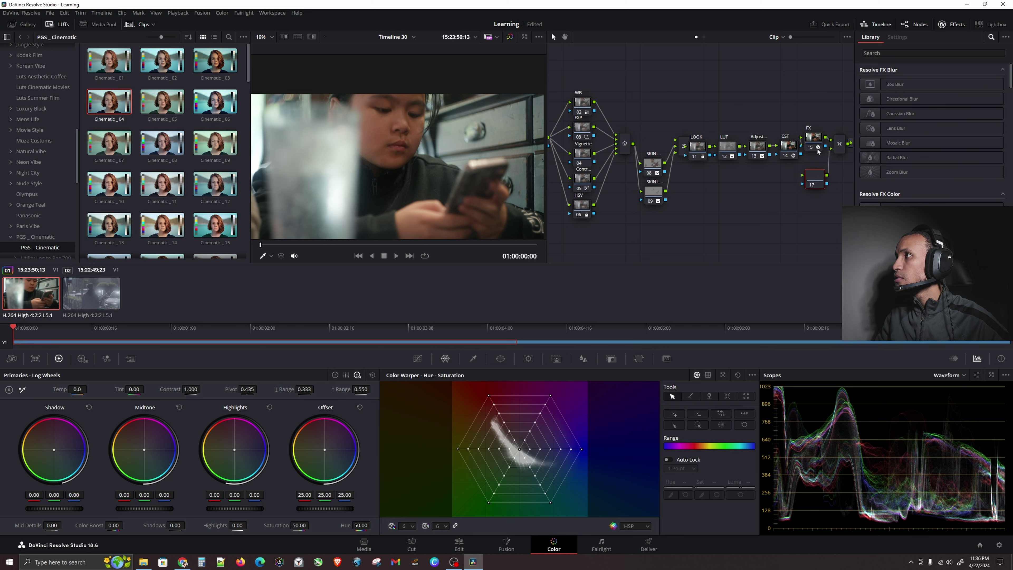
left_click_drag(817, 144, 817, 176)
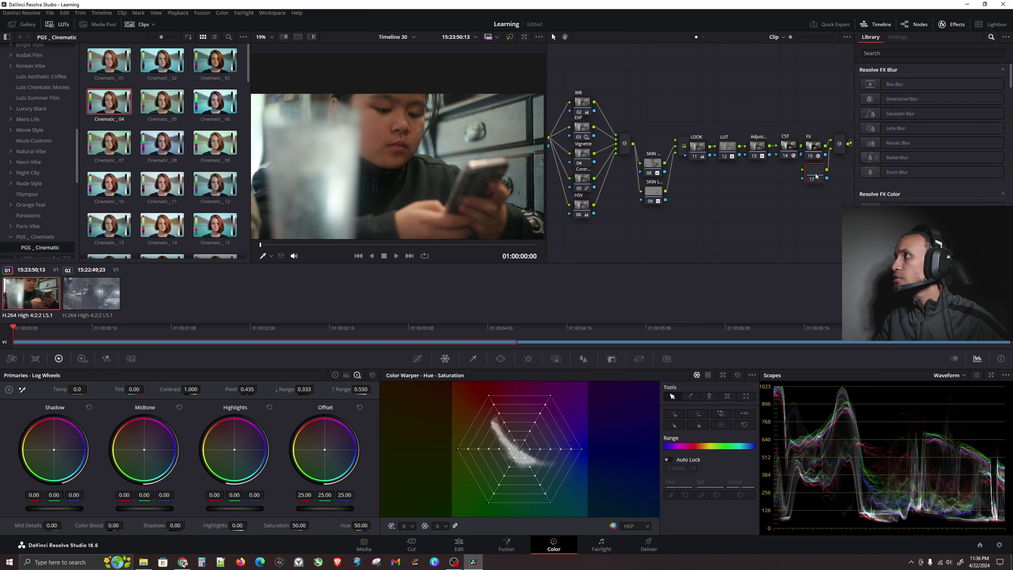
key("Delete")
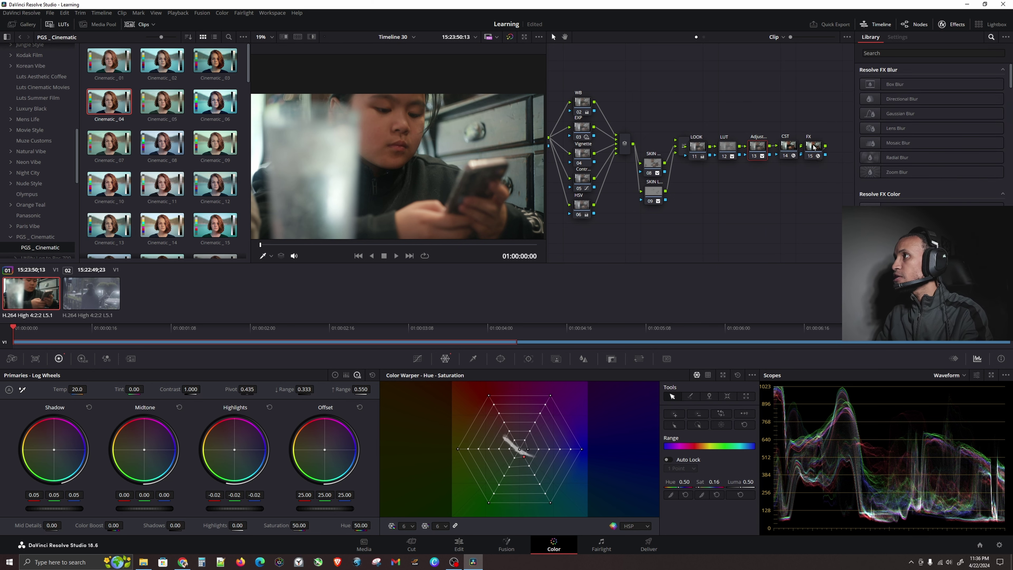
key("ctrl+z")
key("ctrl+z")
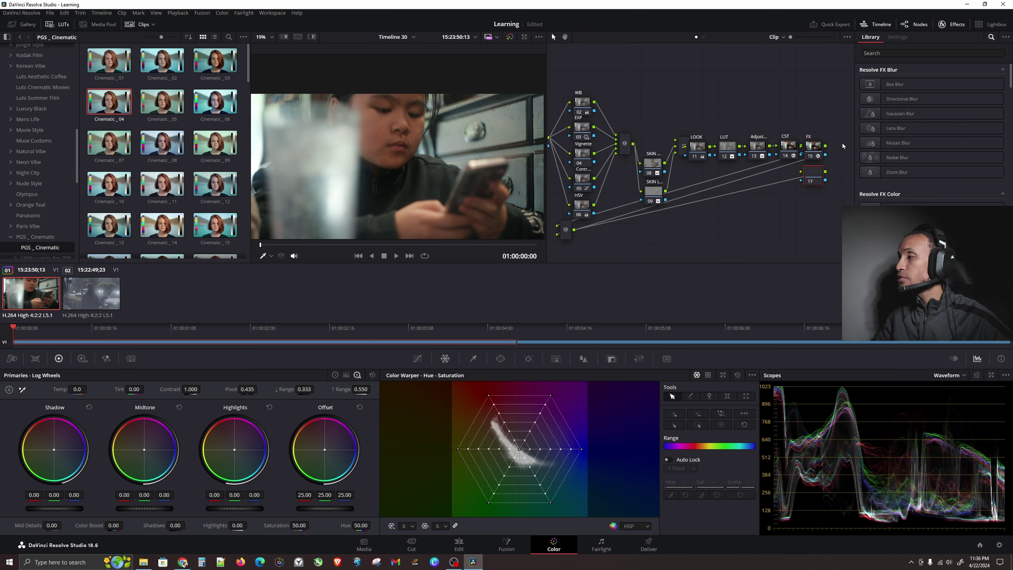
Step: Arrange the FX node above the new node 17, with their mixer just after both
left_click_drag(817, 178, 810, 196)
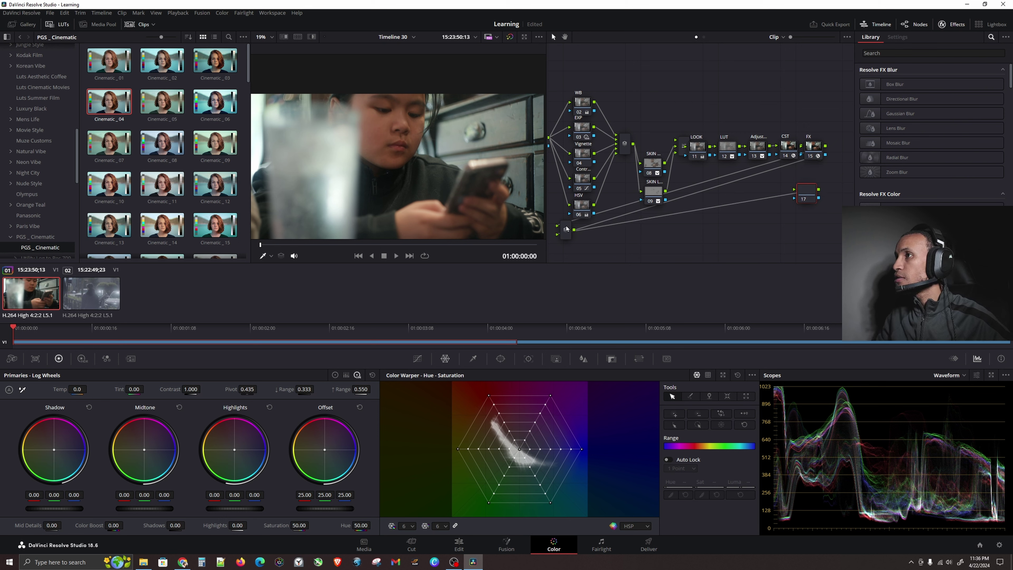
left_click_drag(566, 228, 814, 124)
left_click(814, 146)
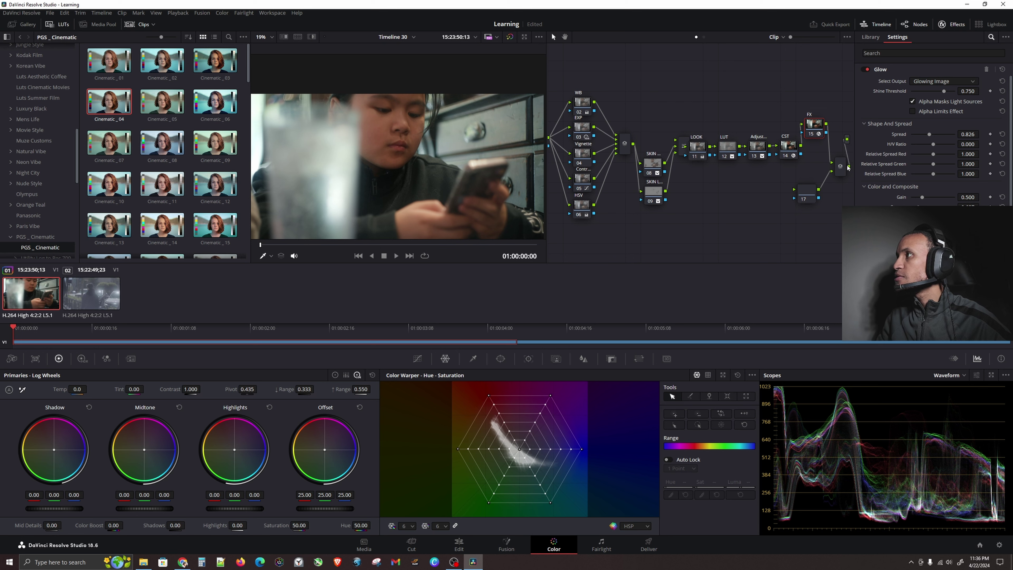
left_click_drag(805, 191, 817, 170)
left_click_drag(820, 131, 819, 137)
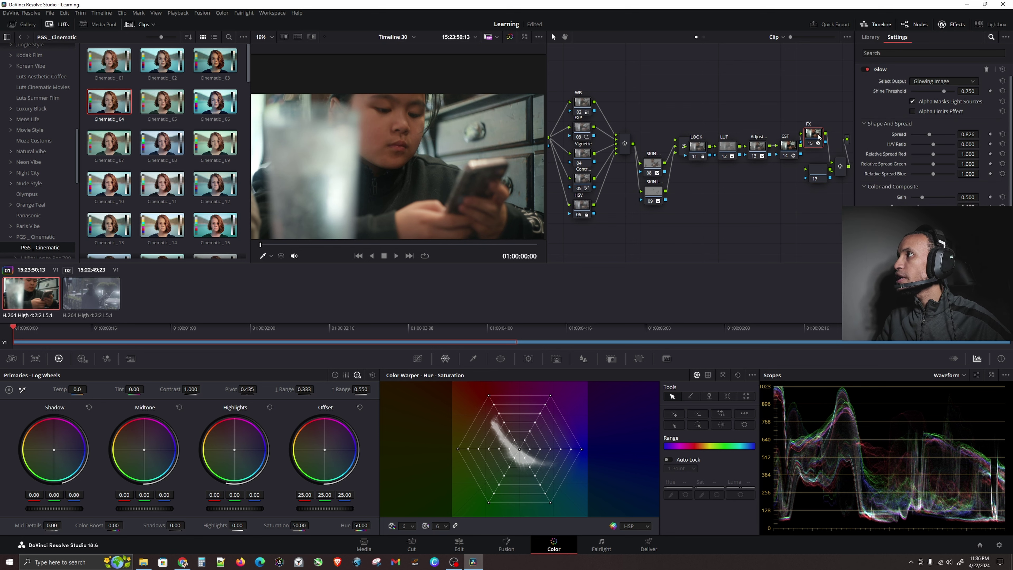
Step: Spread the LOOK, LUT, Adjustment, CST and FX nodes around the graph and delete the extra node 17
left_click_drag(703, 149, 703, 102)
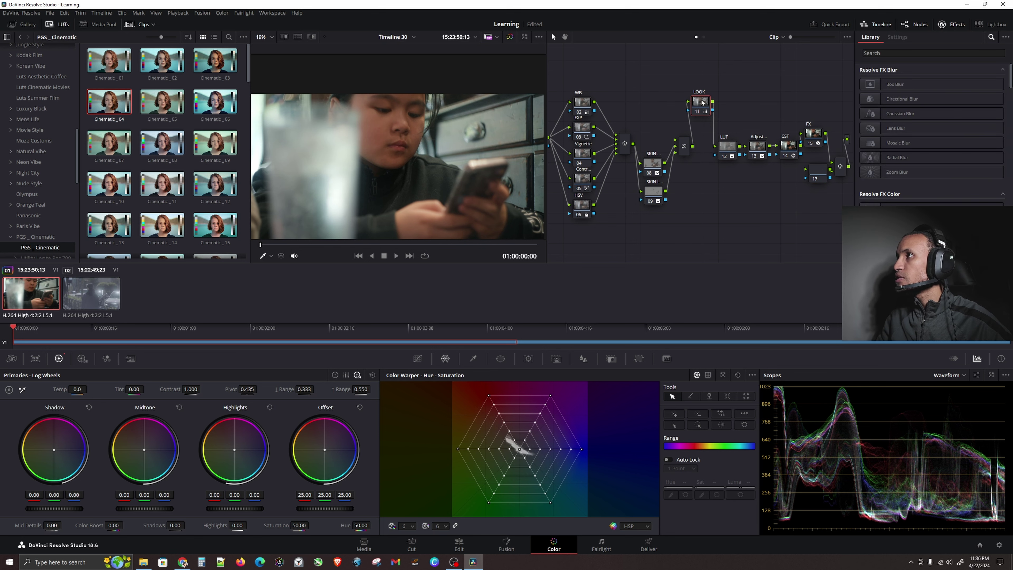
left_click_drag(726, 157, 698, 201)
left_click_drag(799, 151, 684, 239)
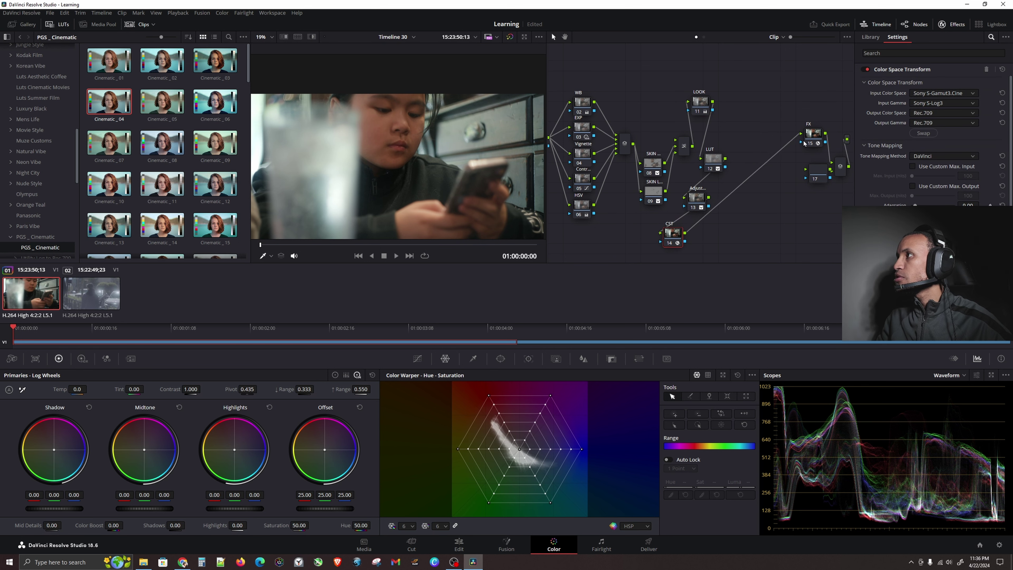
left_click_drag(805, 144, 713, 235)
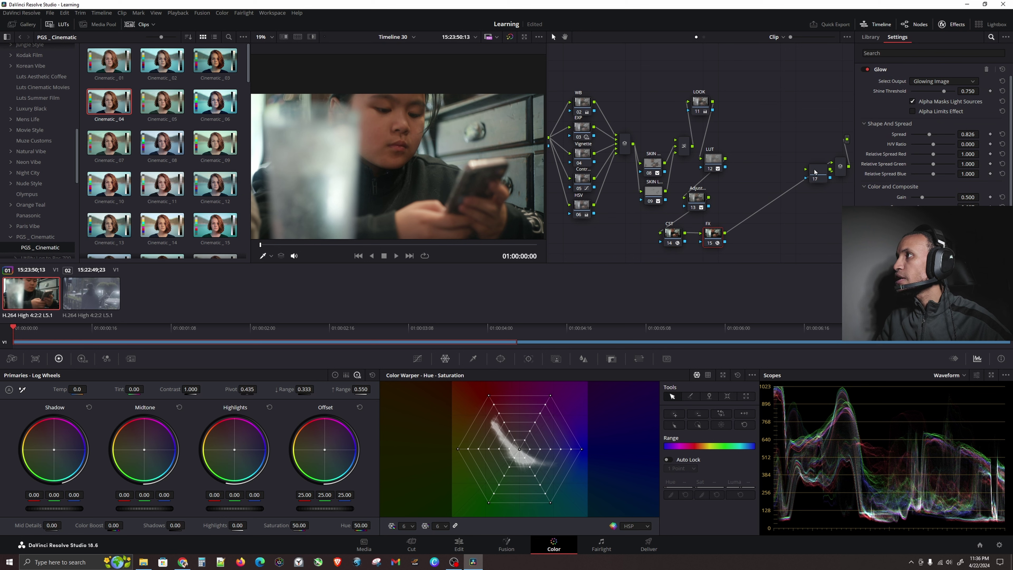
left_click_drag(815, 172, 823, 201)
key("Delete")
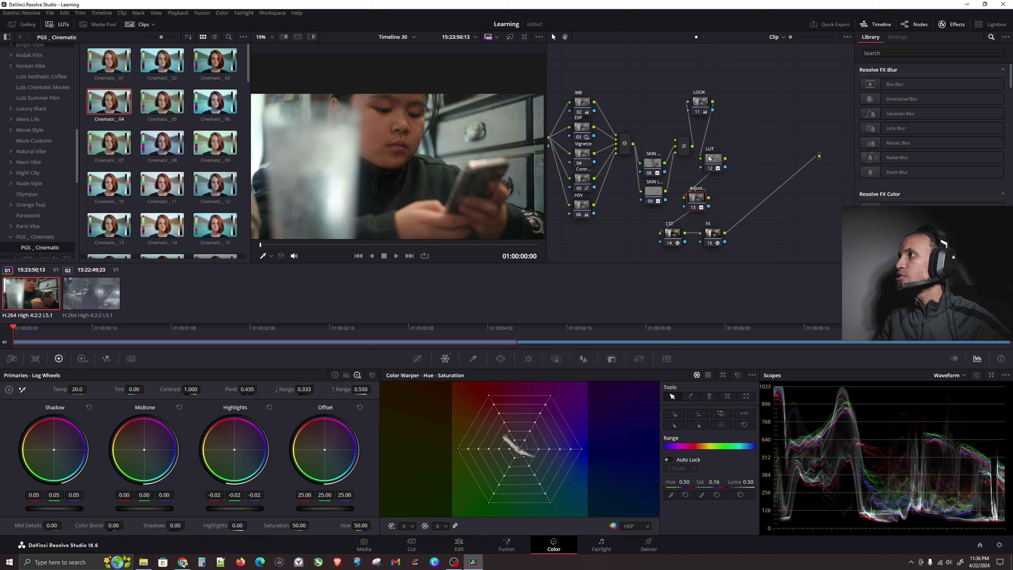
Step: Line up the LOOK, LUT and Adjustment nodes in one row and place the CST and FX nodes in a row beneath
left_click_drag(712, 157, 755, 147)
left_click_drag(700, 102, 742, 144)
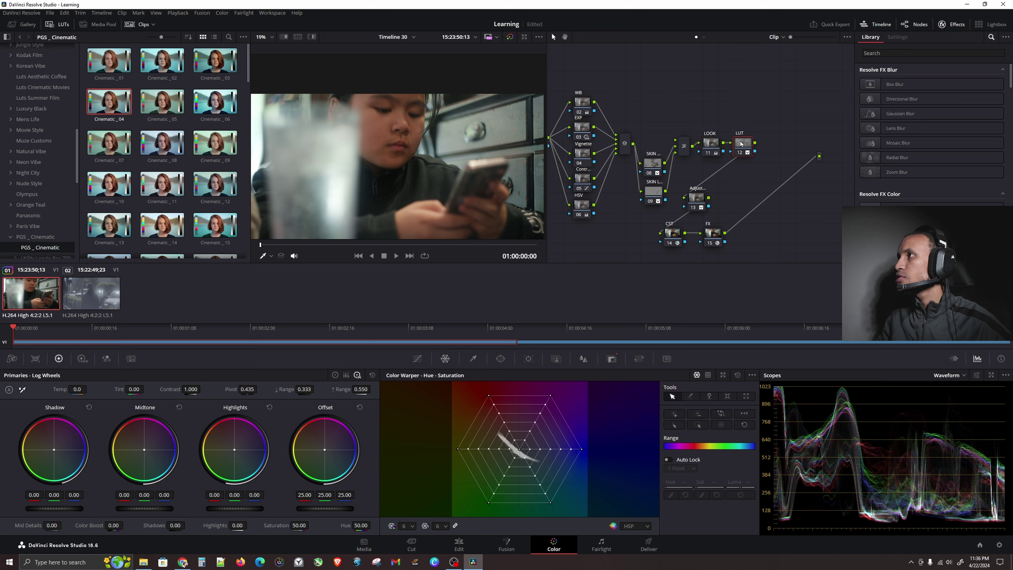
left_click_drag(703, 195, 772, 148)
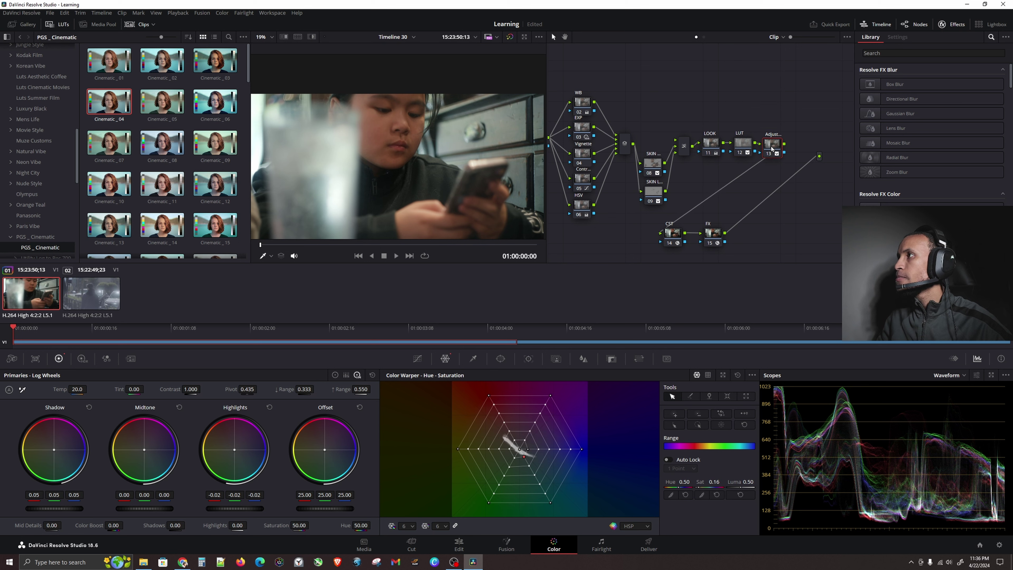
left_click_drag(674, 237, 709, 193)
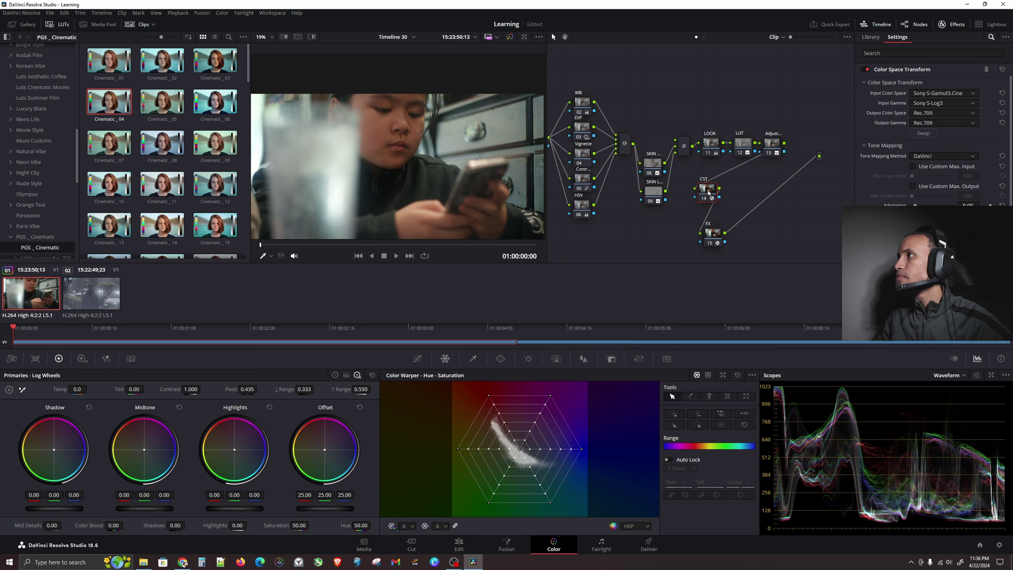
left_click_drag(711, 233, 739, 193)
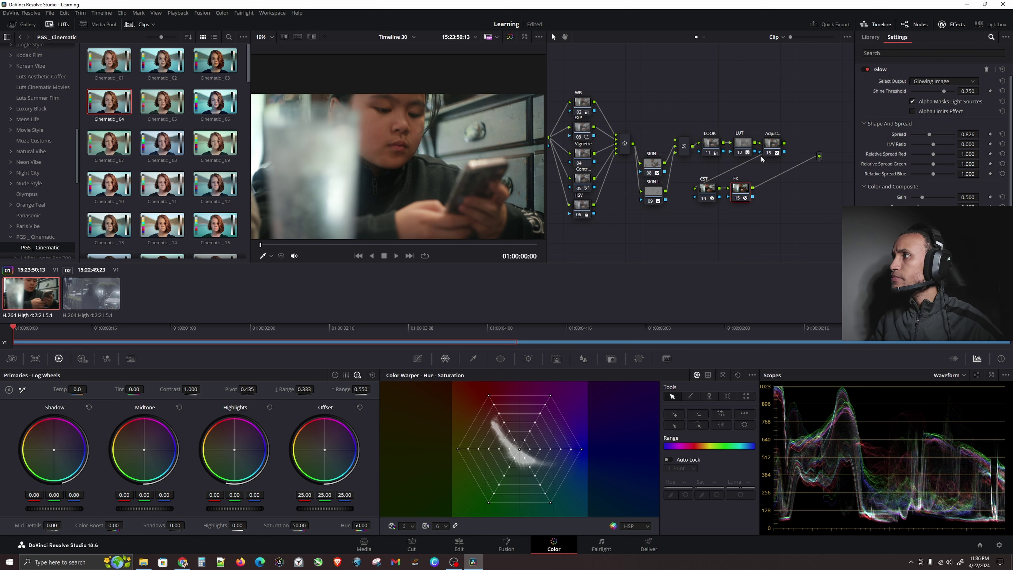
left_click_drag(695, 204, 754, 209)
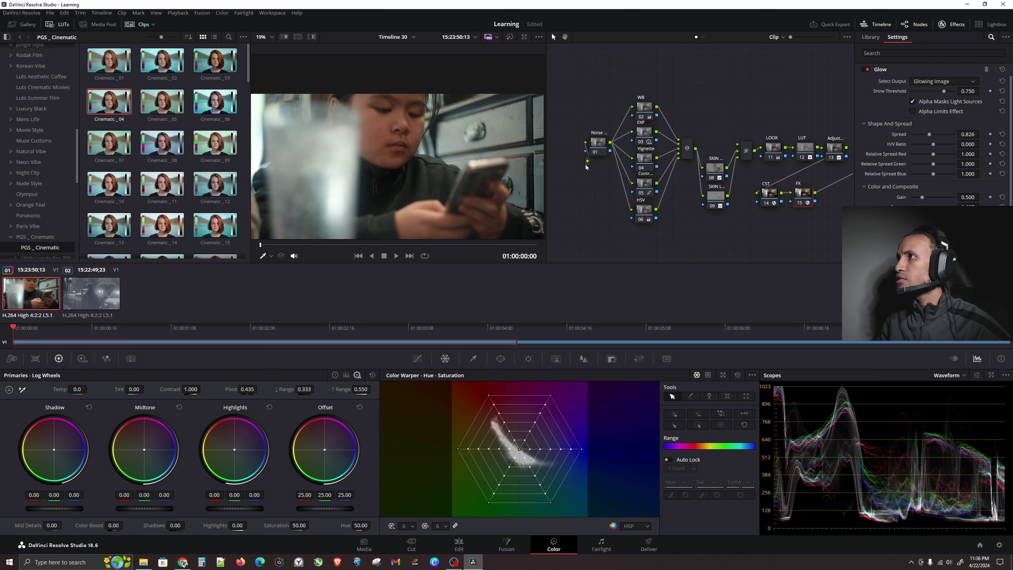
Step: Add a serial node after the FX node and search the effects library for "sharp"
left_click_drag(587, 161, 572, 142)
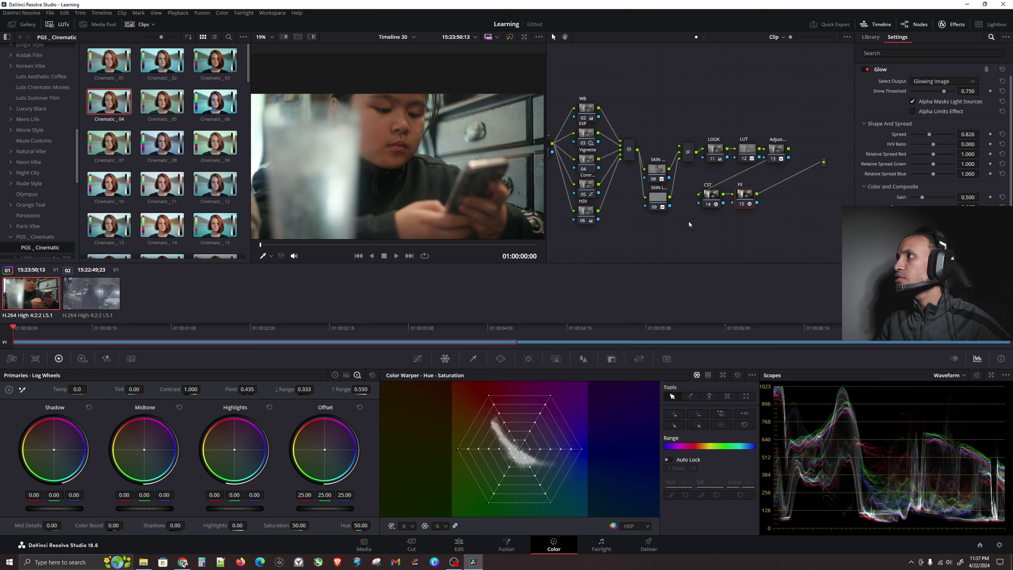
right_click(720, 219)
left_click(768, 275)
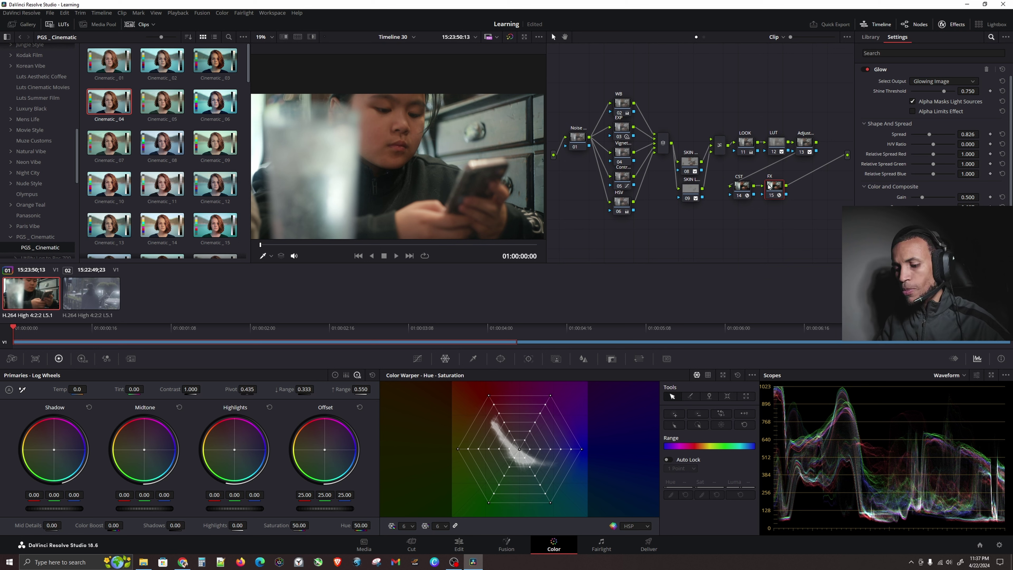
key("alt+s")
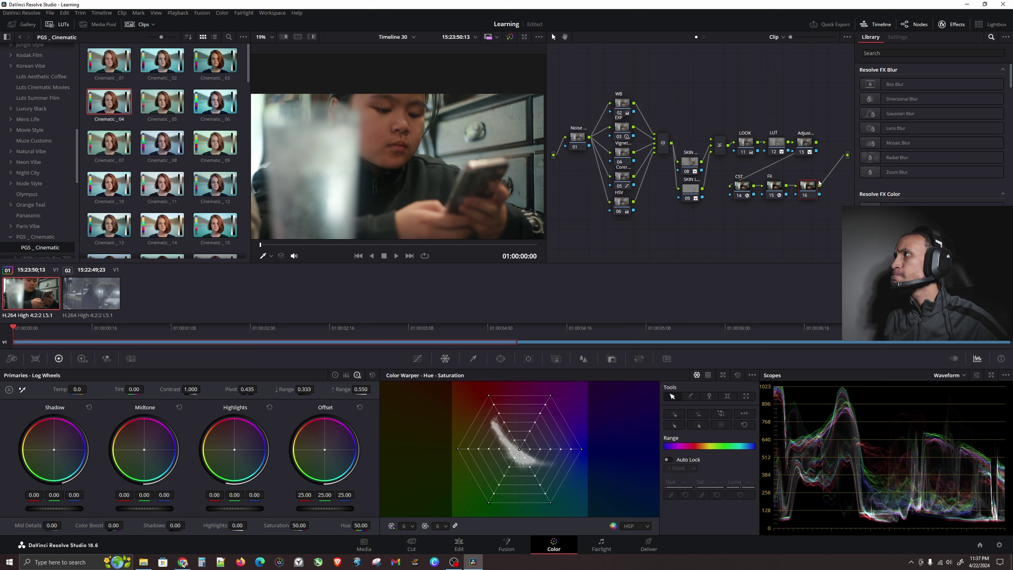
left_click(927, 53)
type("sha")
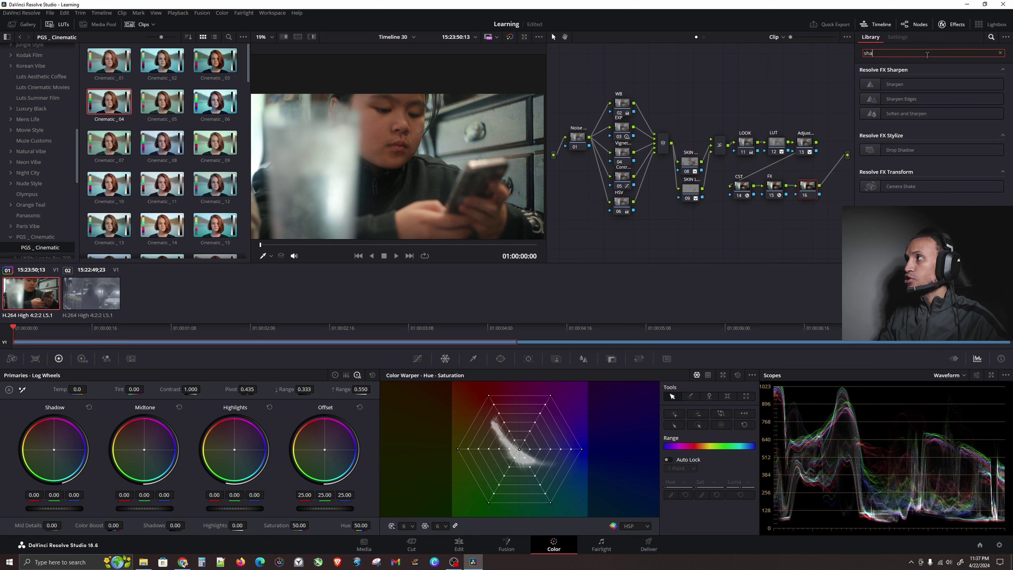
type("rp")
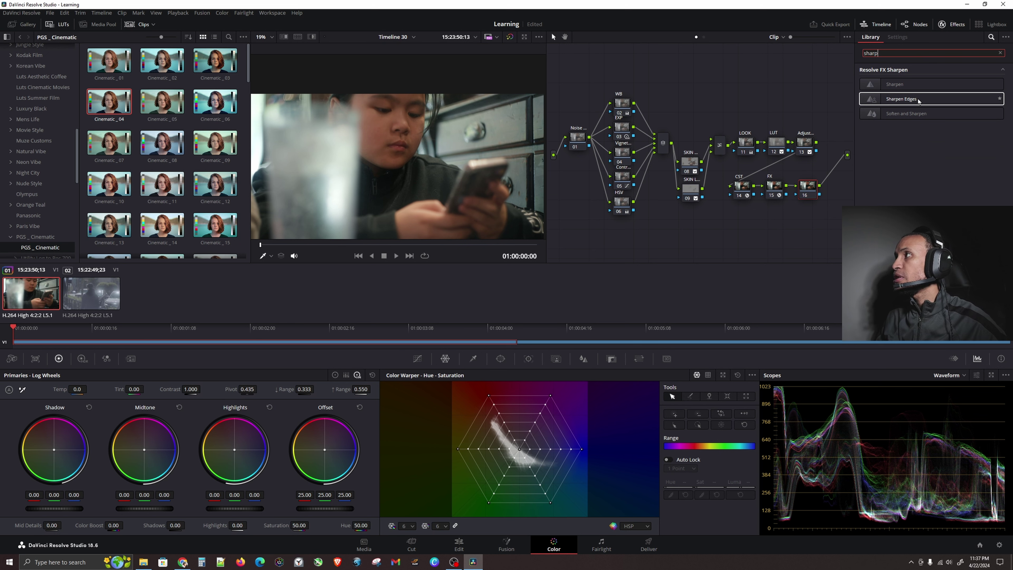
Step: Try Sharpen on node 16 with Sharpen Amount 2.028, Fine Details 1.918, Medium Details 1.440, Large Details 1.330 and Sharpen Chroma 1.514
left_click_drag(915, 92, 809, 187)
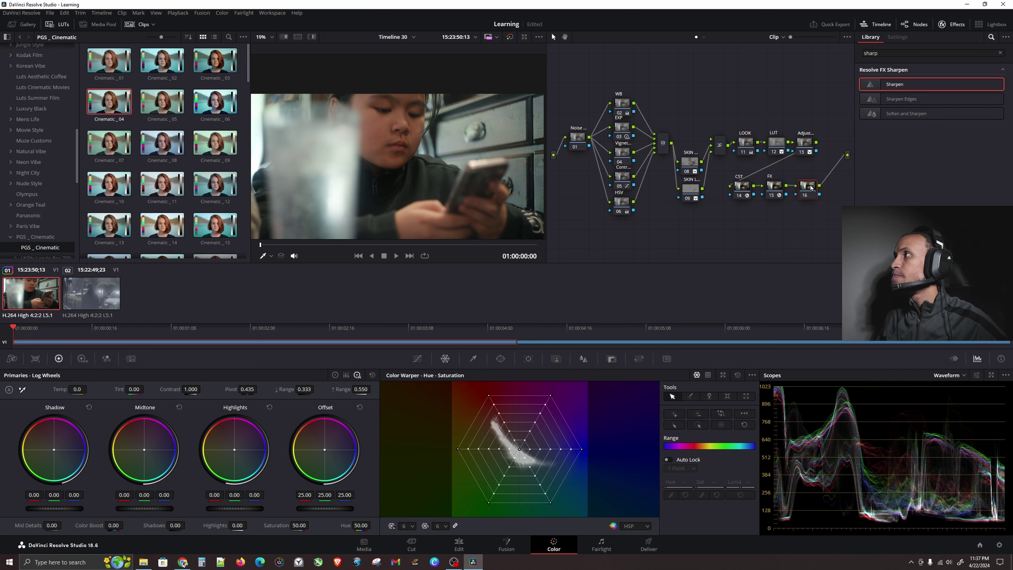
left_click_drag(913, 114, 924, 117)
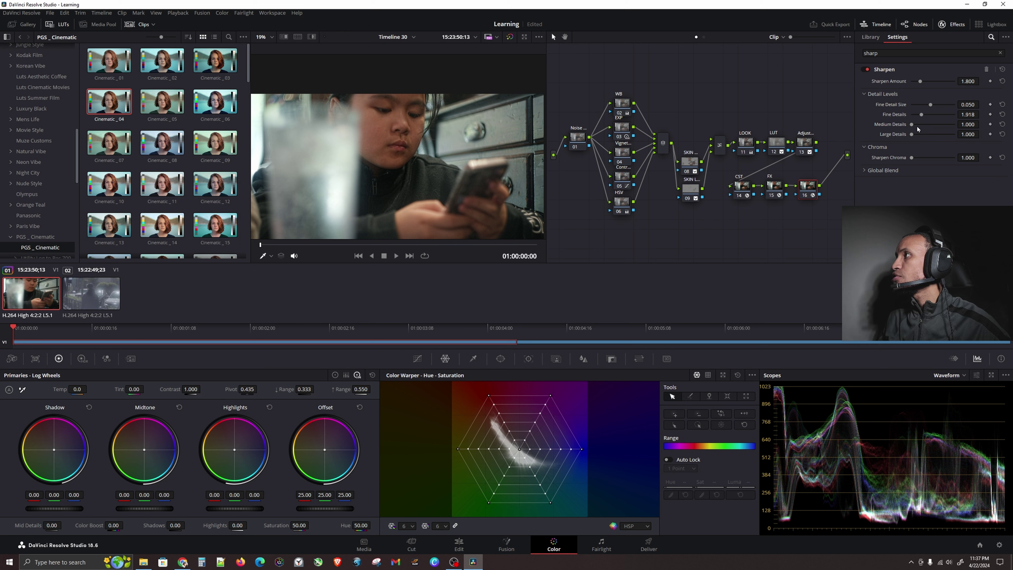
left_click_drag(917, 135, 916, 134)
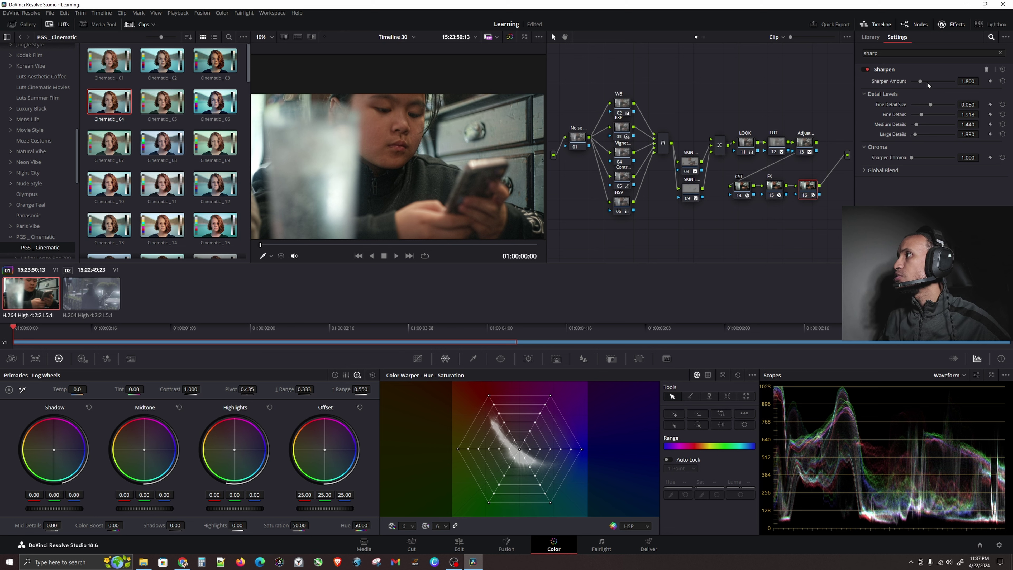
left_click_drag(923, 82, 923, 82)
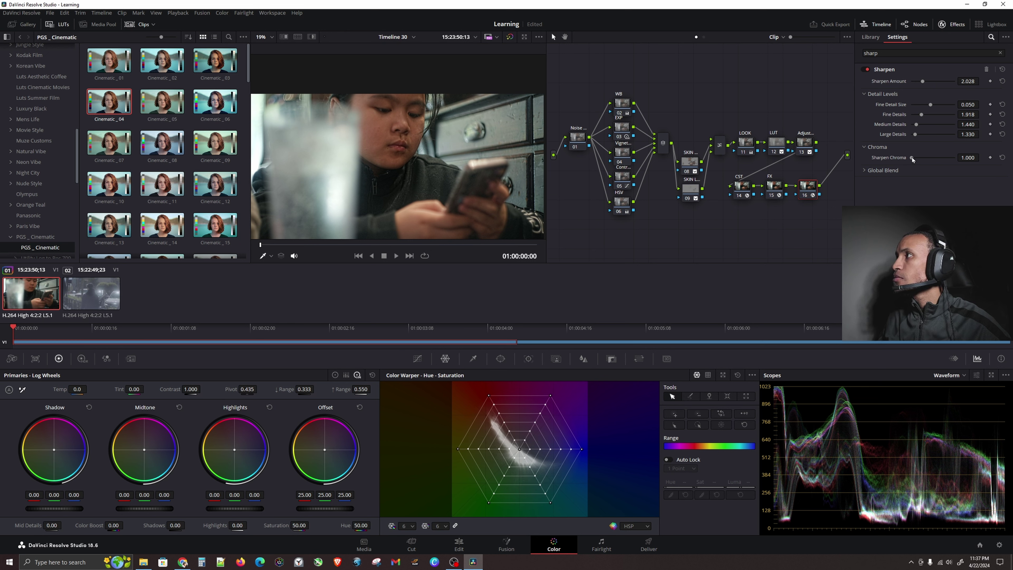
left_click_drag(912, 157, 917, 157)
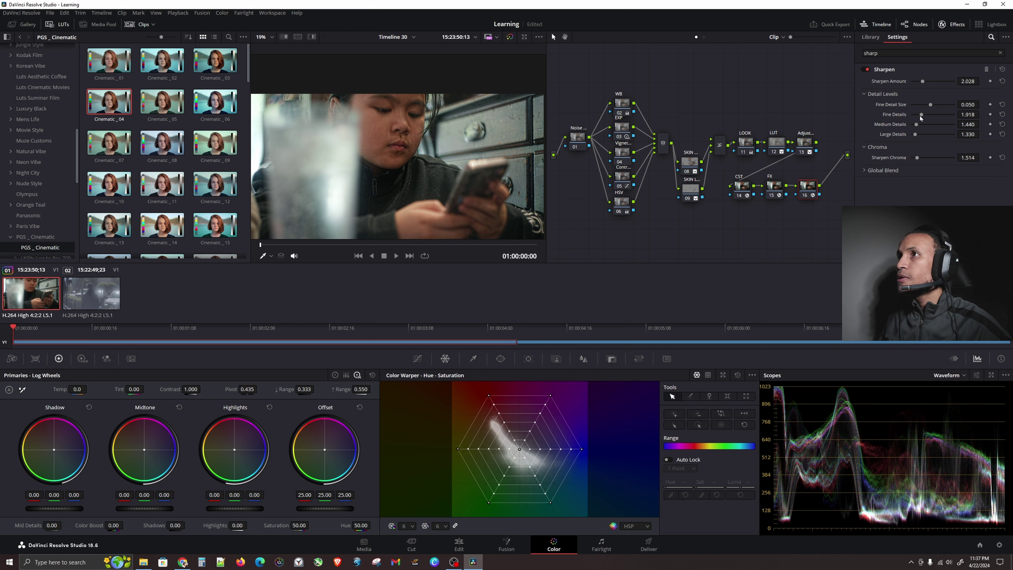
Step: Lower Sharpen's Fine, Medium and Large Details to 1.000, compare the effect off and on, and remove it from node 16
left_click_drag(917, 114, 907, 137)
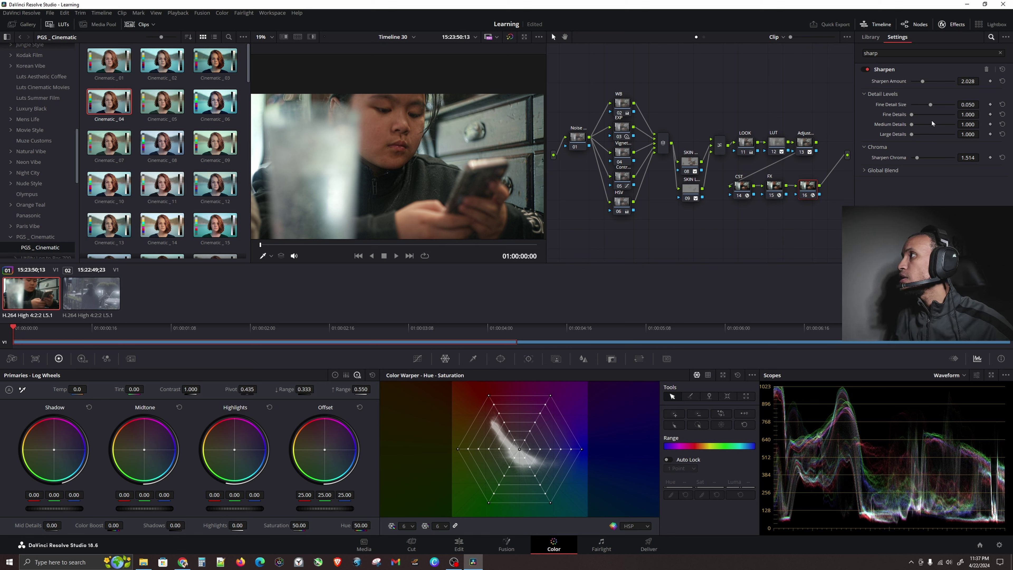
mouse_move(932, 105)
left_mouse_down()
mouse_move(946, 106)
mouse_move(931, 105)
left_mouse_up()
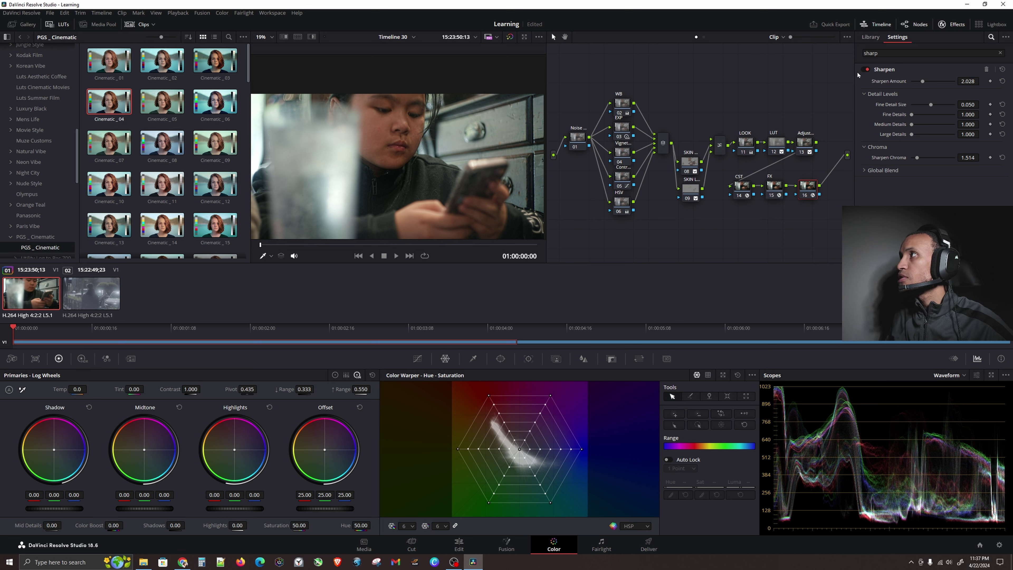
left_click(866, 70)
left_click(866, 69)
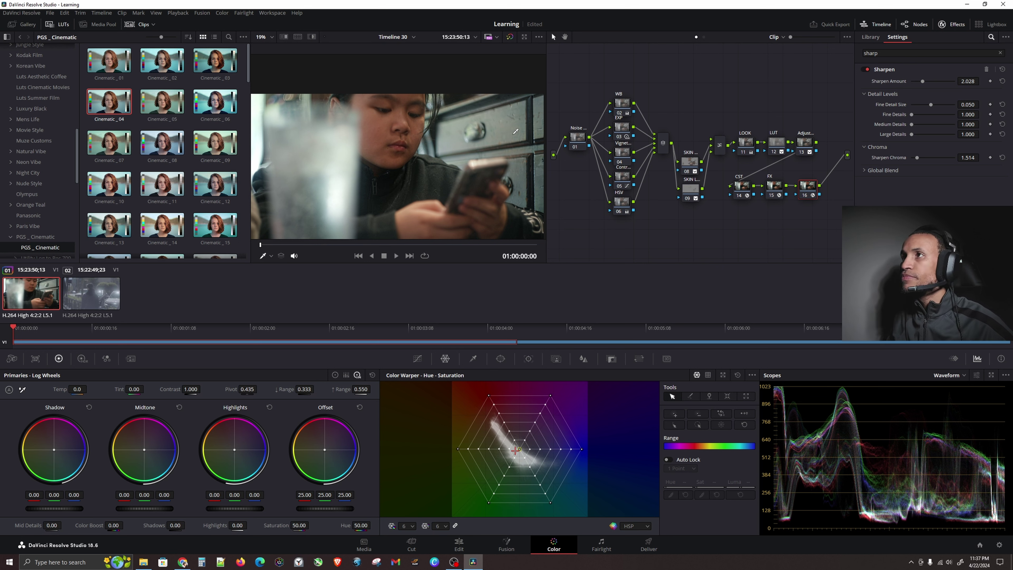
left_click(987, 69)
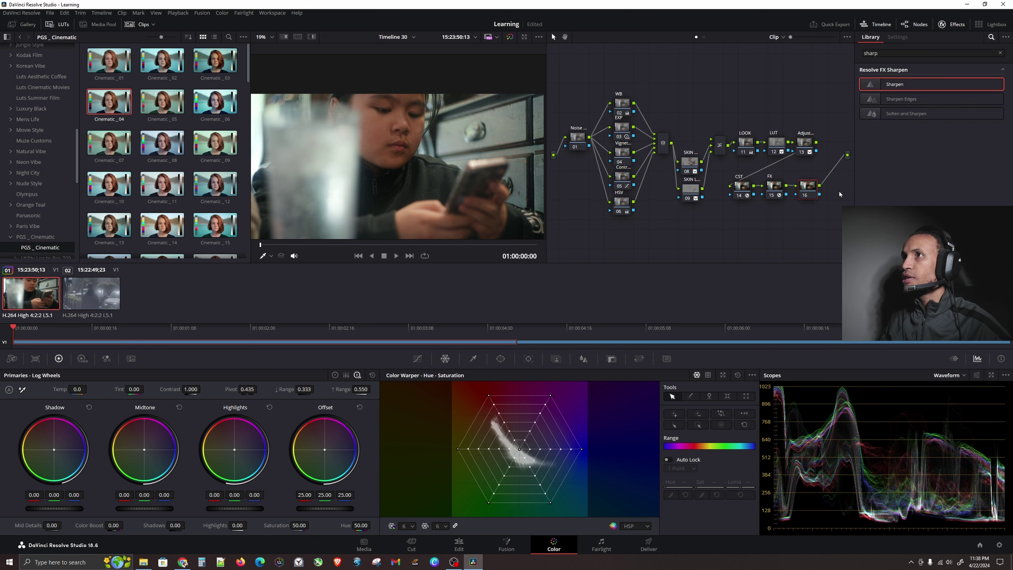
Step: Nudge the Noise node toward the graph input and apply Sharpen to node 16 with Sharpen Amount 2.394 and Fine Details 1.478
left_click_drag(566, 146, 559, 147)
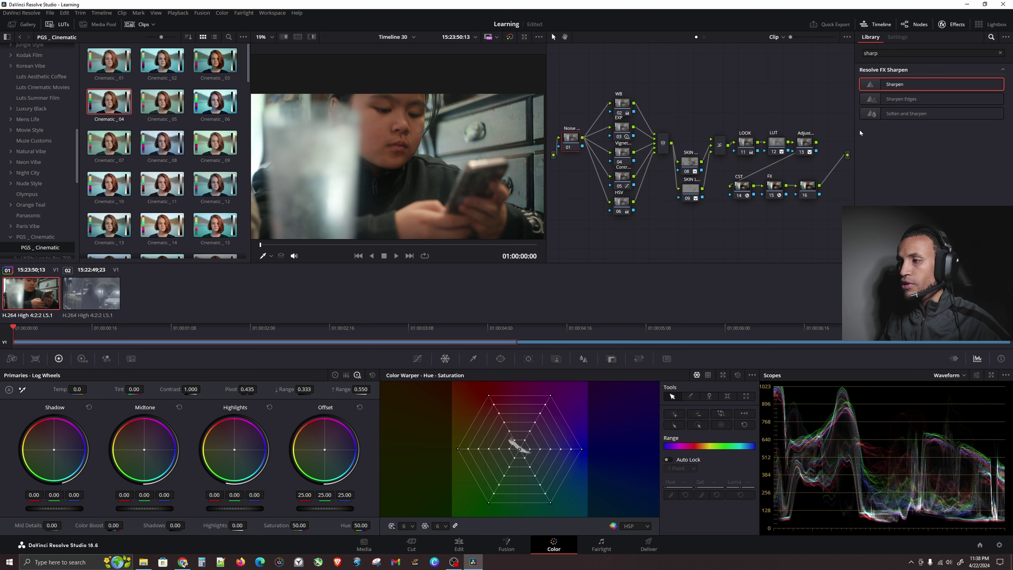
left_click_drag(890, 86, 808, 186)
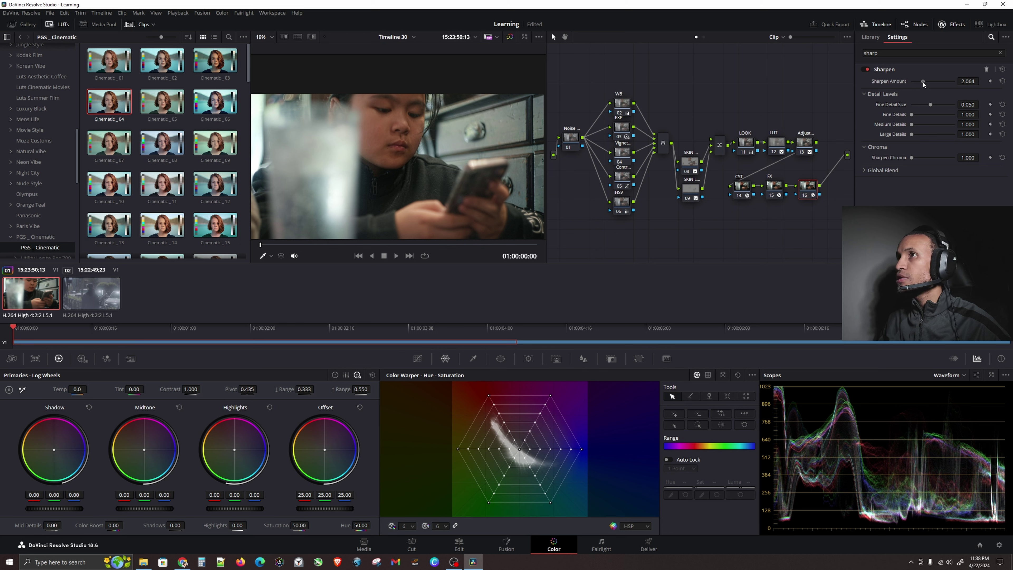
left_click_drag(922, 82, 926, 84)
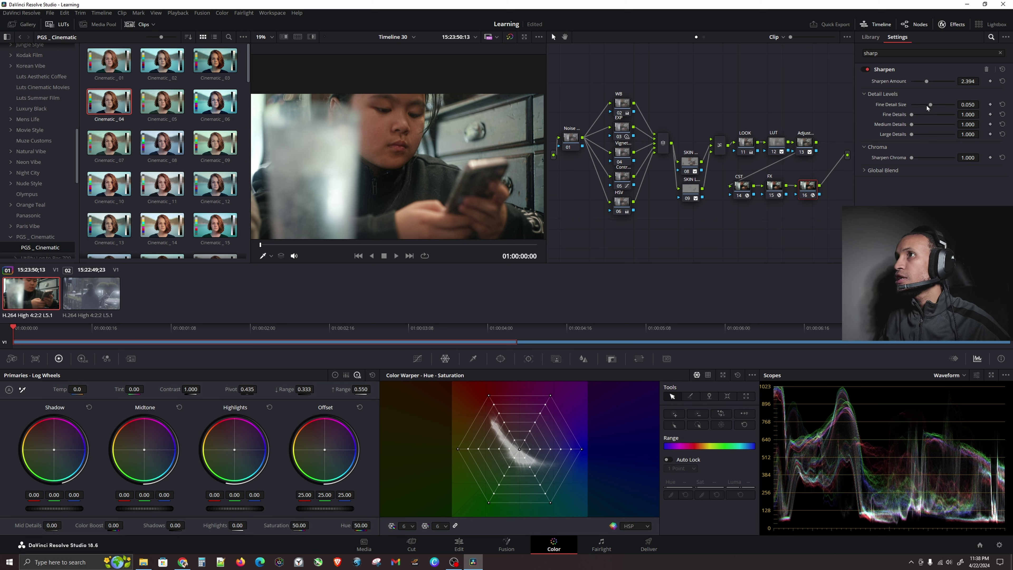
left_click_drag(917, 116, 918, 116)
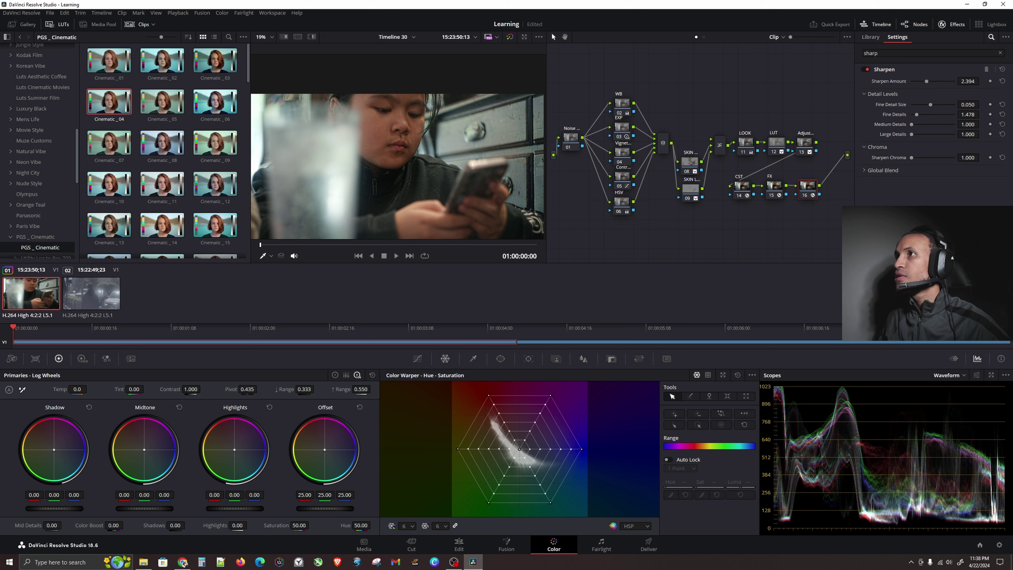
Step: Give the Noise node temporal noise reduction over 3 frames with luma and chroma thresholds of 17.6
left_click(571, 138)
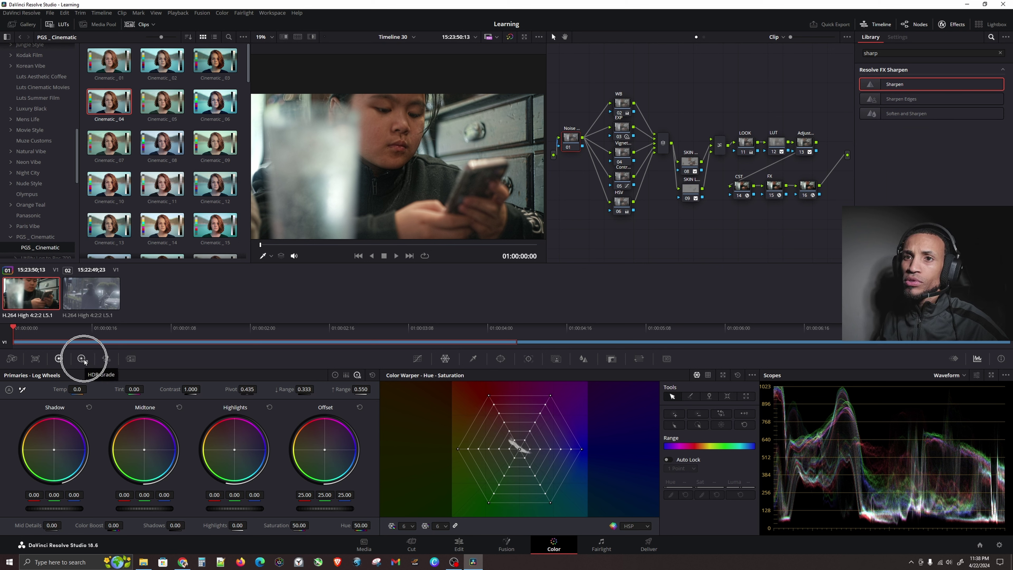
left_click(128, 359)
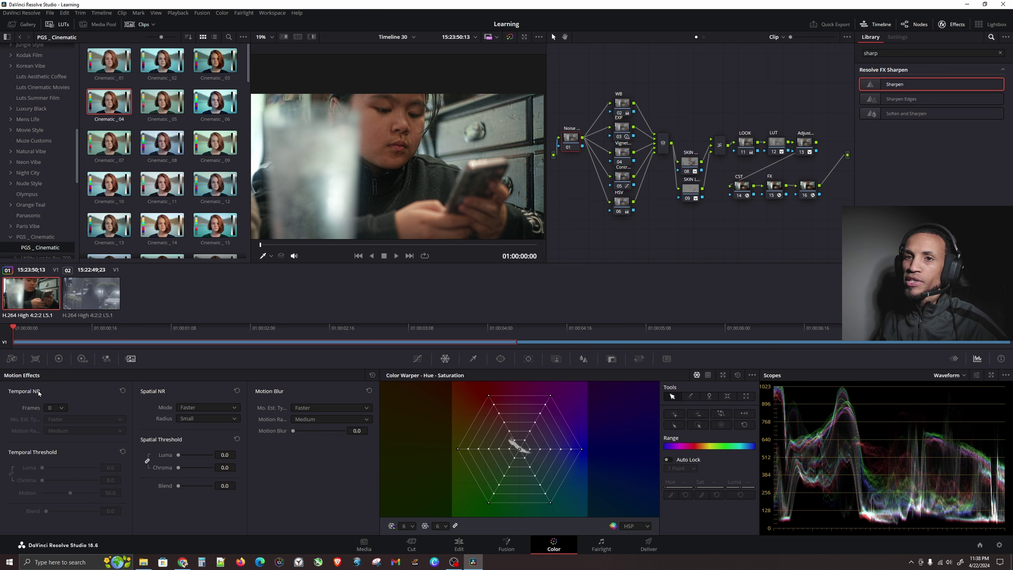
left_click(62, 408)
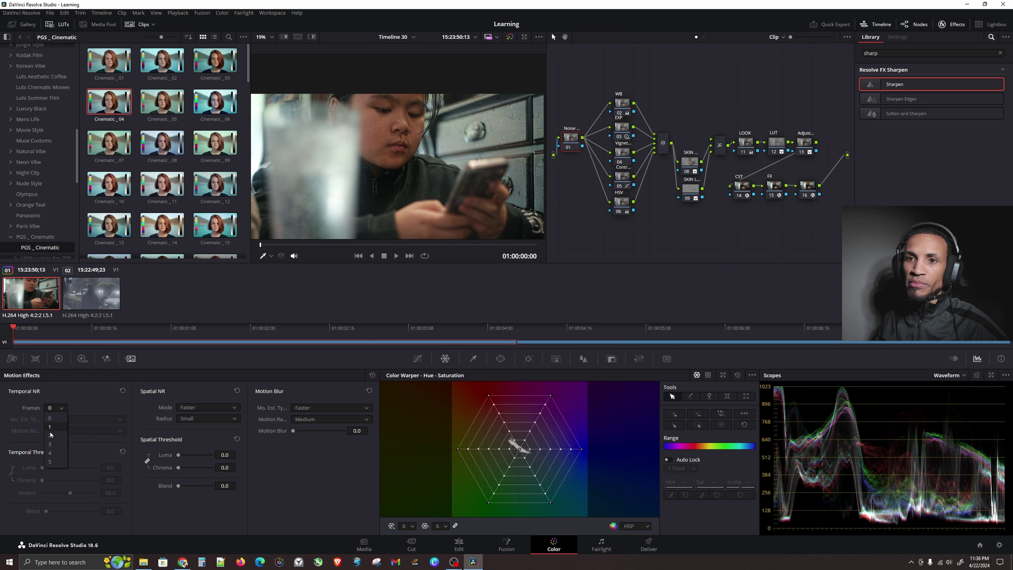
left_click(54, 441)
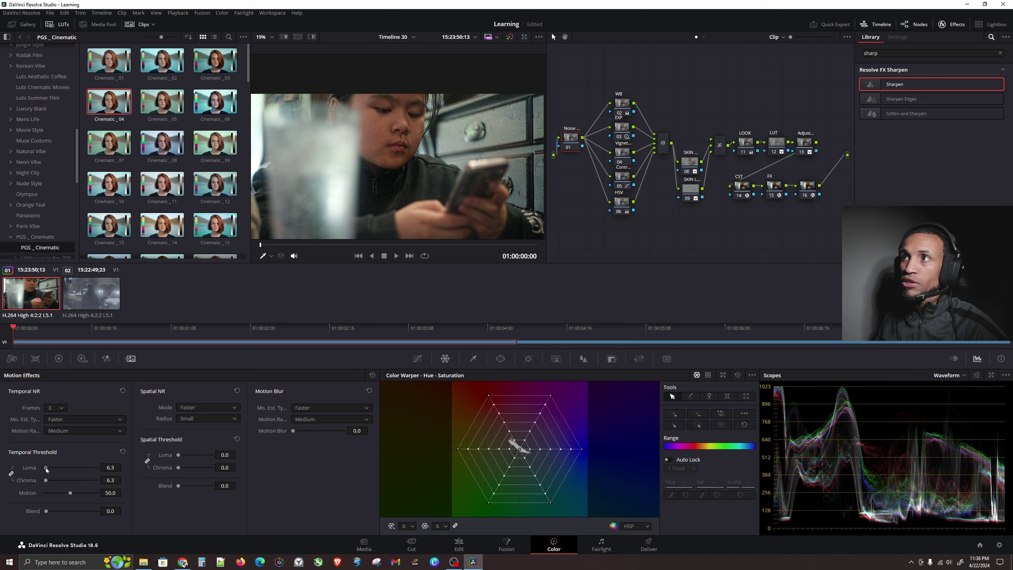
left_click_drag(42, 467, 50, 467)
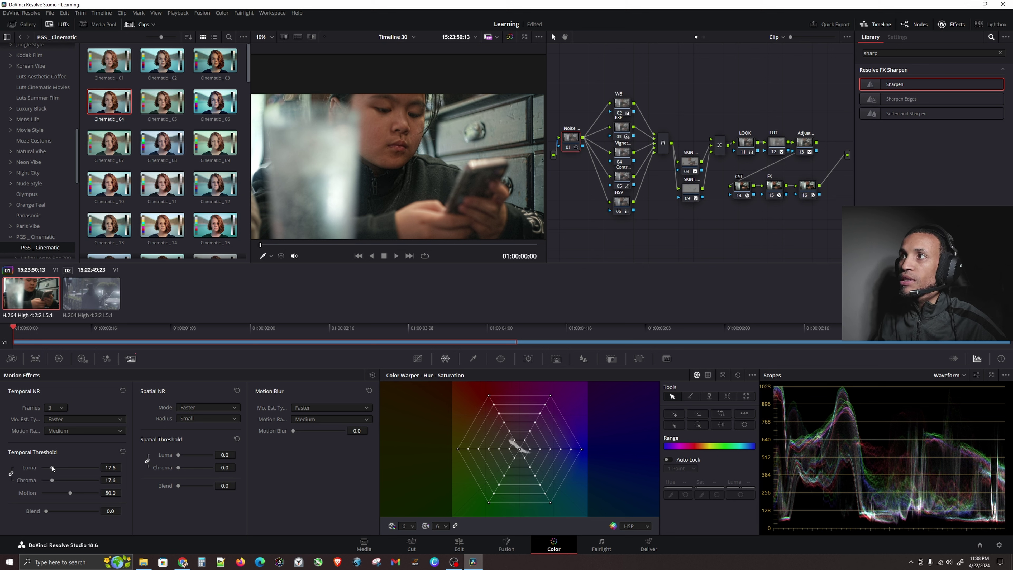
Step: Try temporal noise reduction on skin node 08 with 3 frames and luma and chroma thresholds of 70.4
left_click(690, 163)
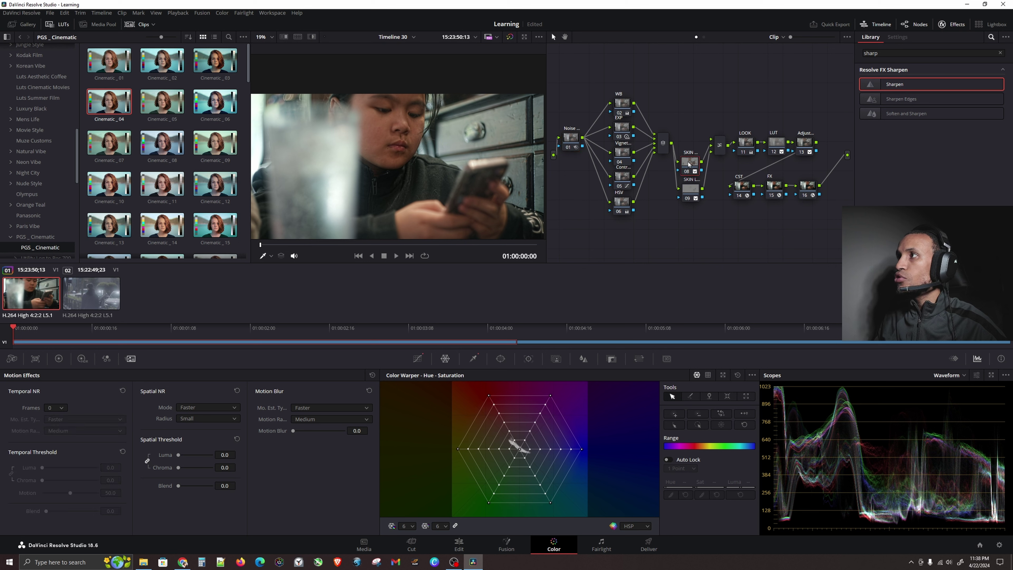
left_click(696, 193, "ctrl")
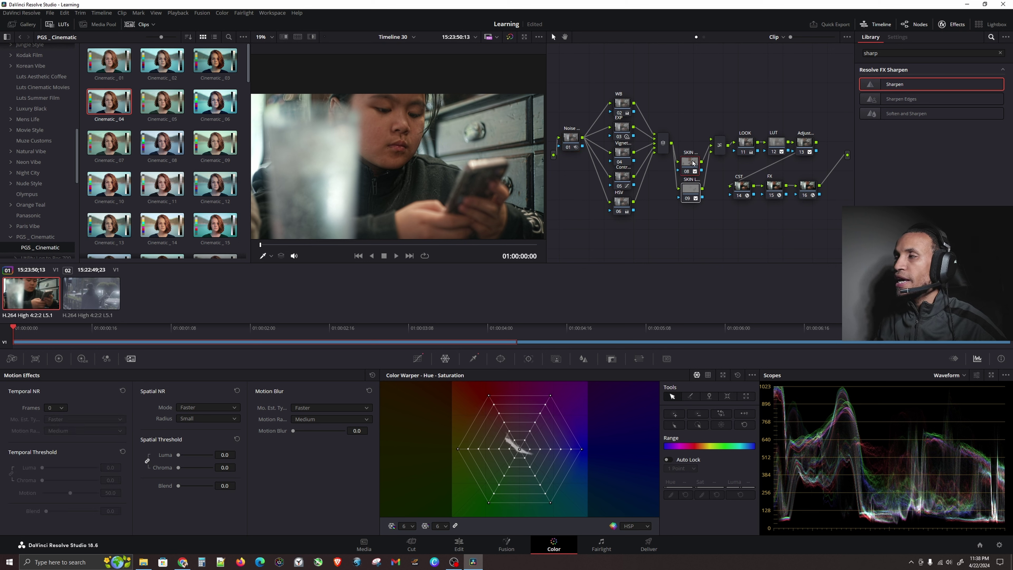
left_click(62, 409)
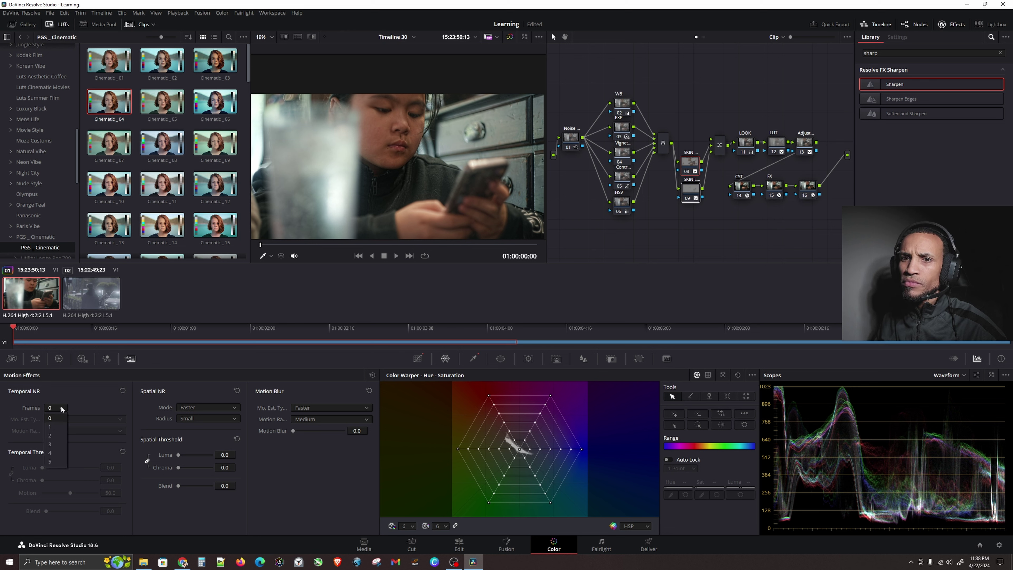
left_click(56, 445)
left_click_drag(43, 468, 136, 463)
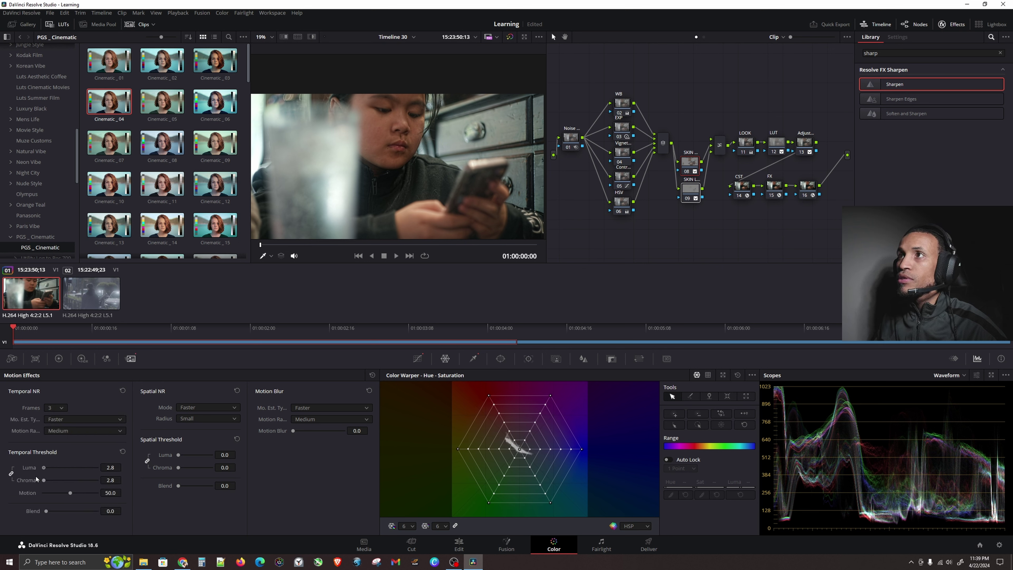
left_click_drag(45, 472, 81, 472)
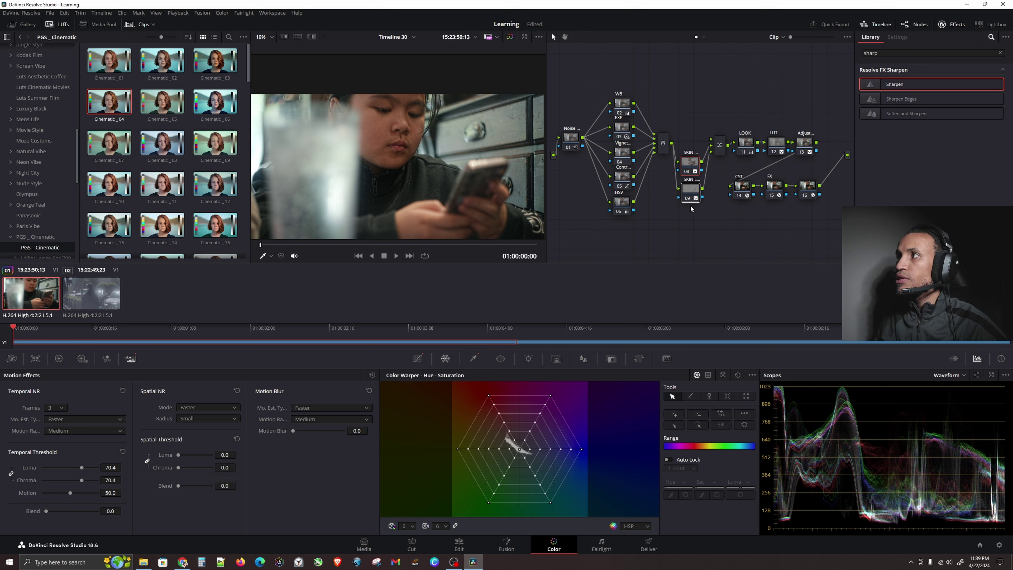
Step: Apply the Soften and Sharpen effect to skin node 08
left_click(689, 191)
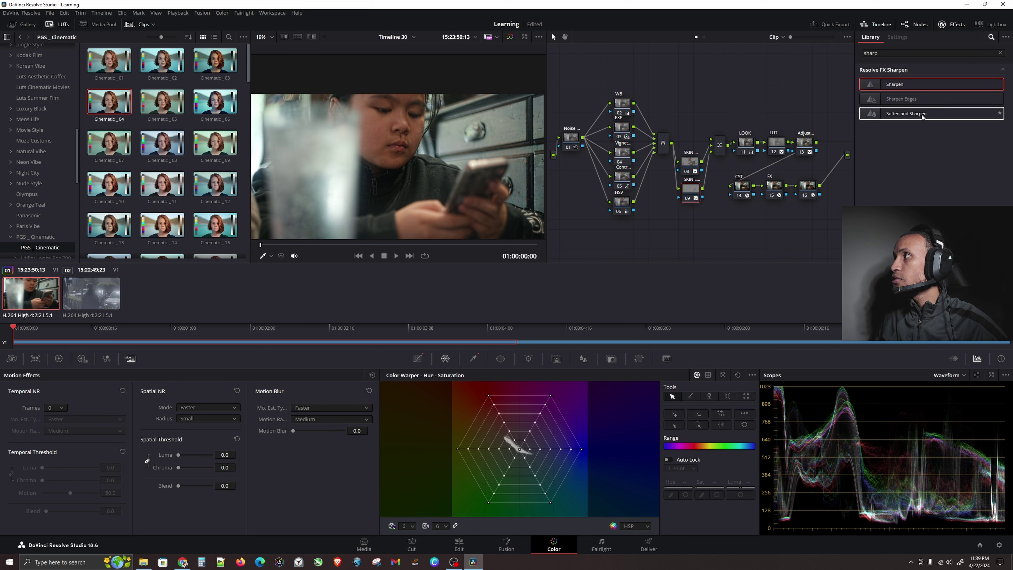
left_click_drag(925, 115, 690, 167)
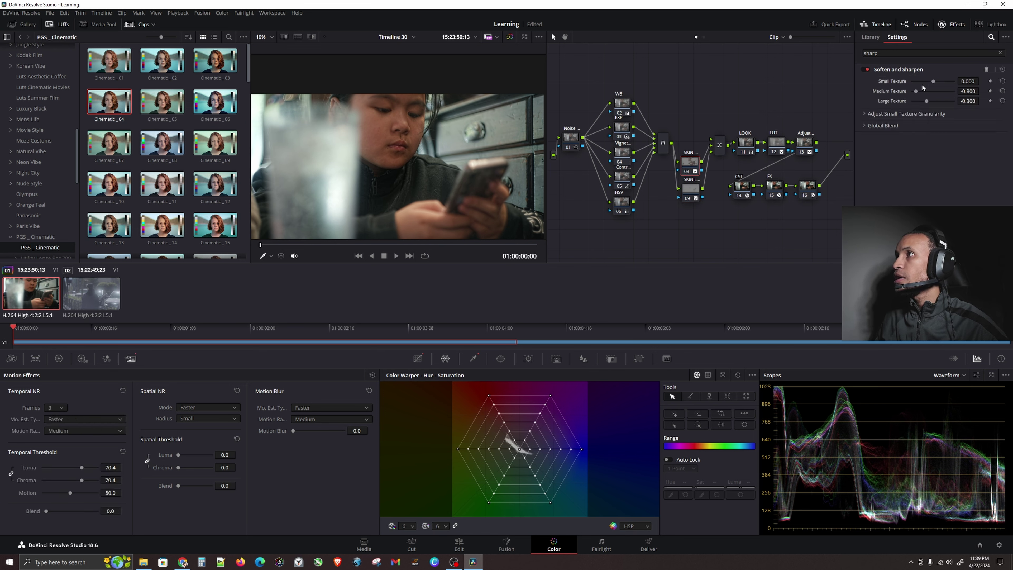
left_click(418, 139)
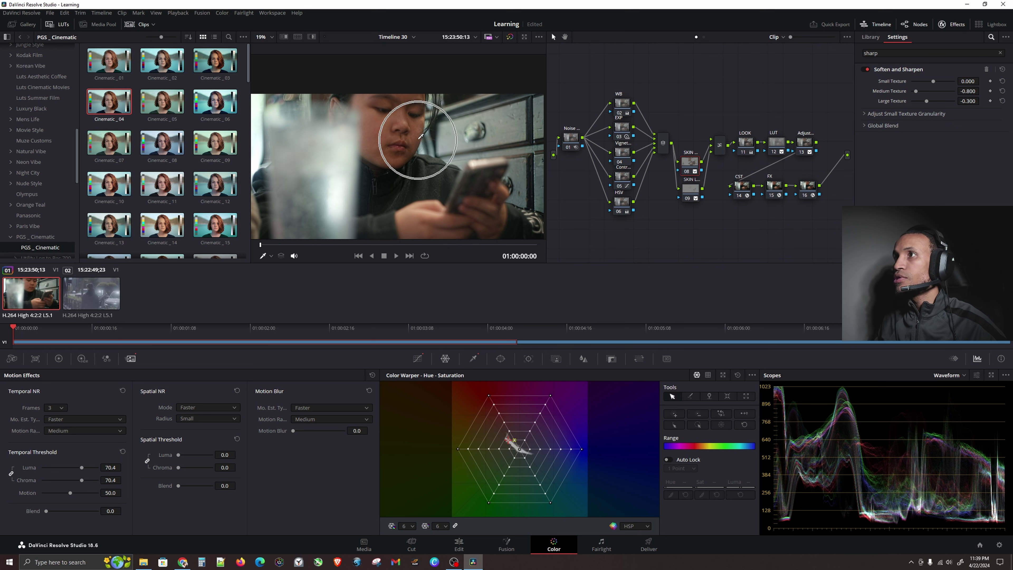
left_click(486, 136)
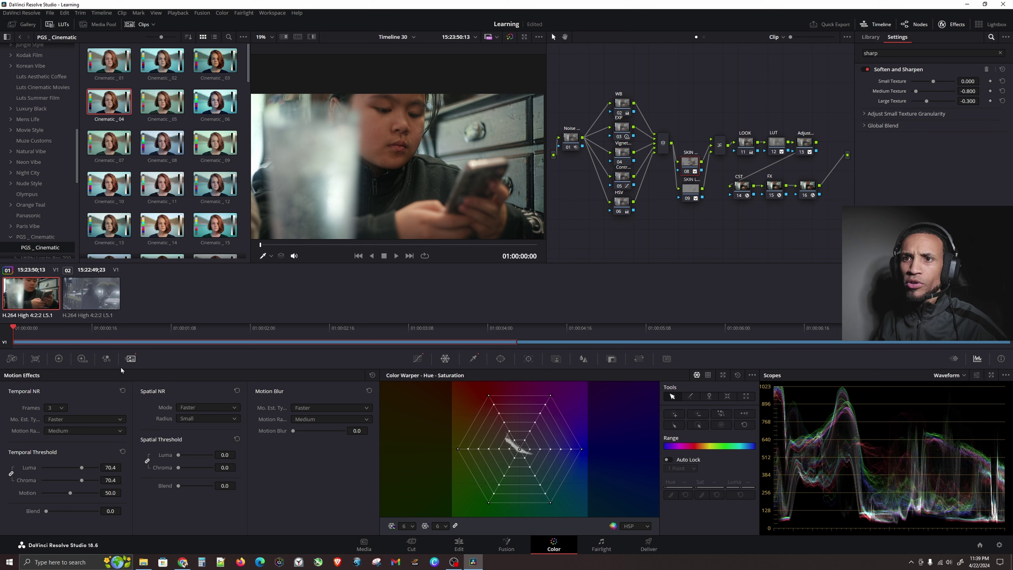
Step: Reset the motion effects of skin node 08 and set Soften and Sharpen's Medium Texture to -1.000
left_click(373, 374)
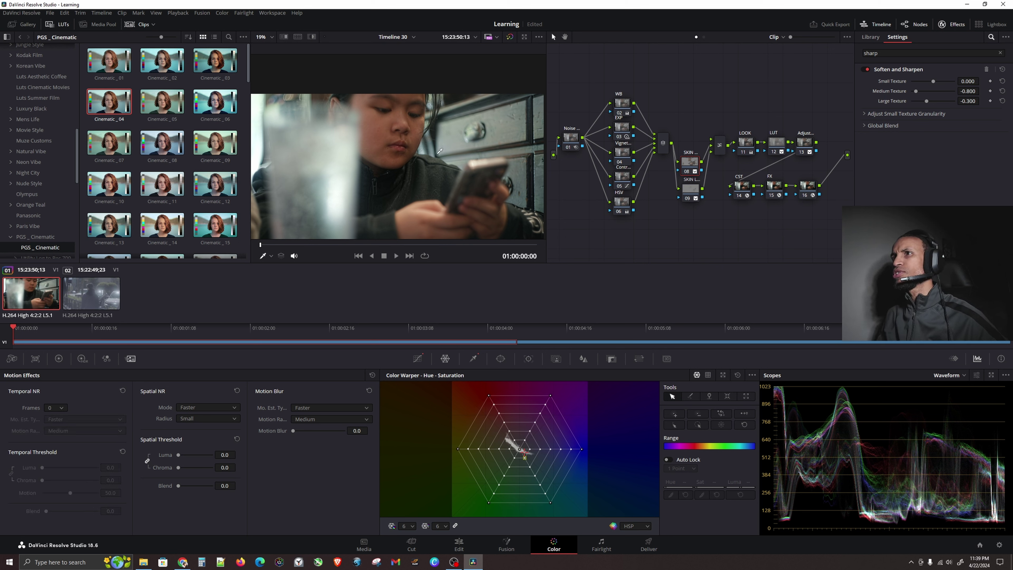
left_click(386, 125)
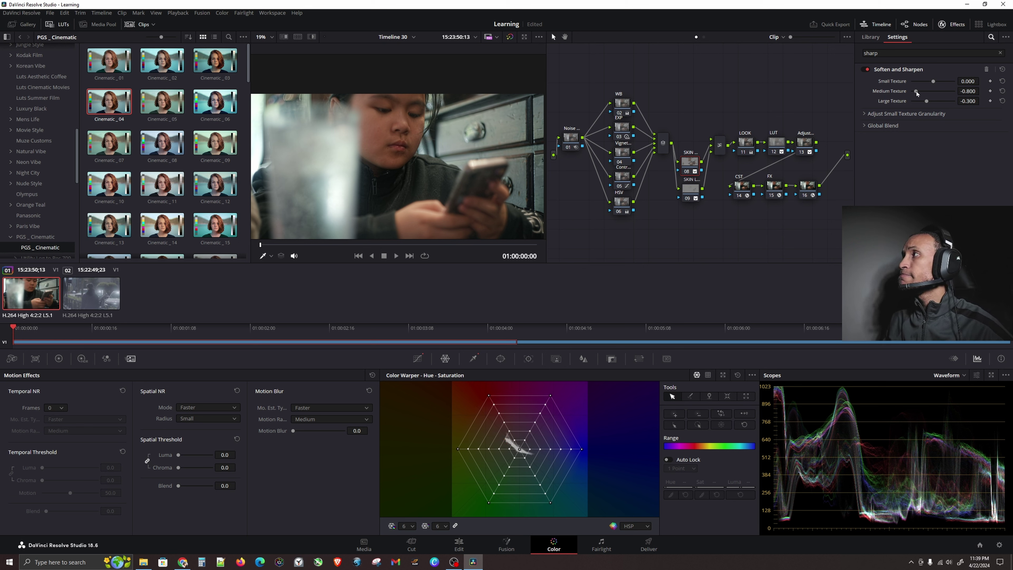
left_click_drag(920, 90, 889, 100)
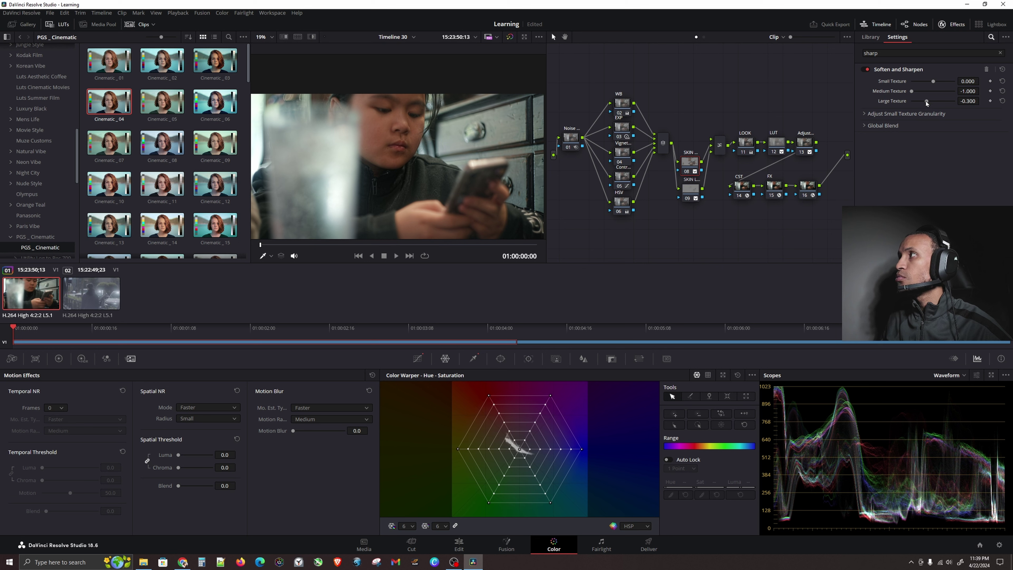
Step: Set Large Texture to -1.000 on skin node 08 and space the Vignette, Contrast and HSV nodes further apart
left_click_drag(926, 102, 902, 103)
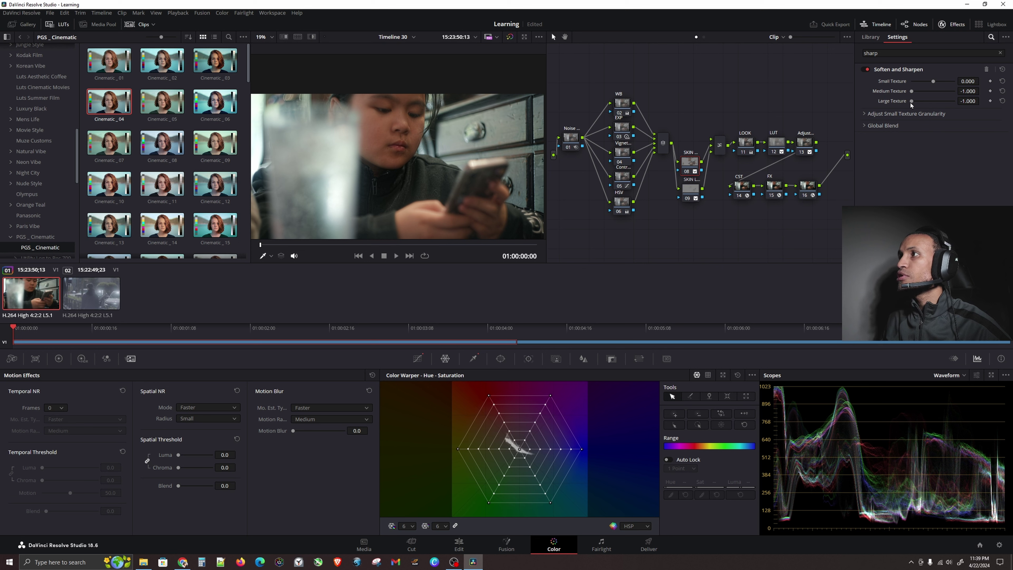
left_click_drag(630, 217, 627, 191)
left_click_drag(621, 153, 621, 161)
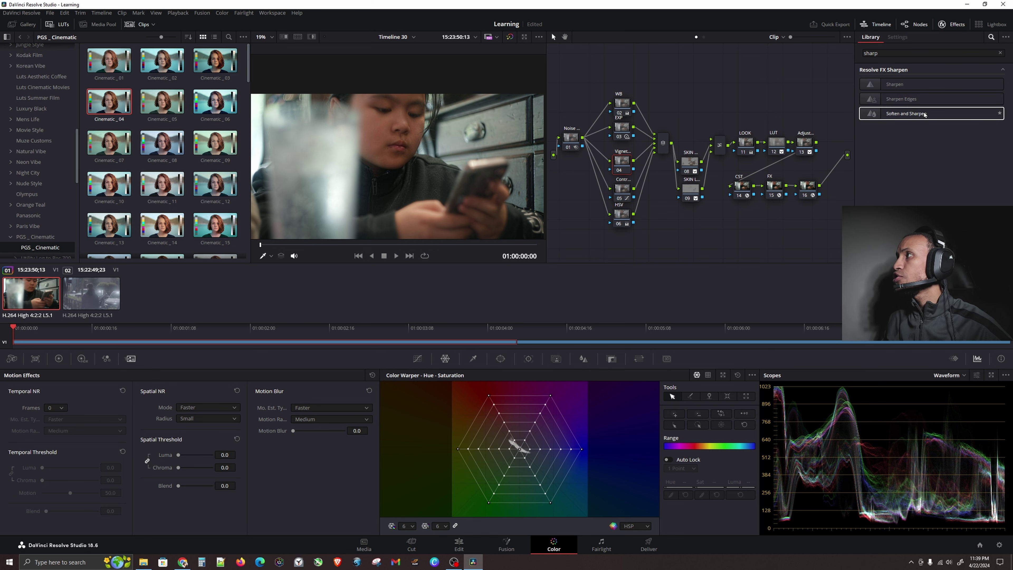
Step: Apply the Soften and Sharpen effect to skin node 09
left_click_drag(927, 114, 692, 193)
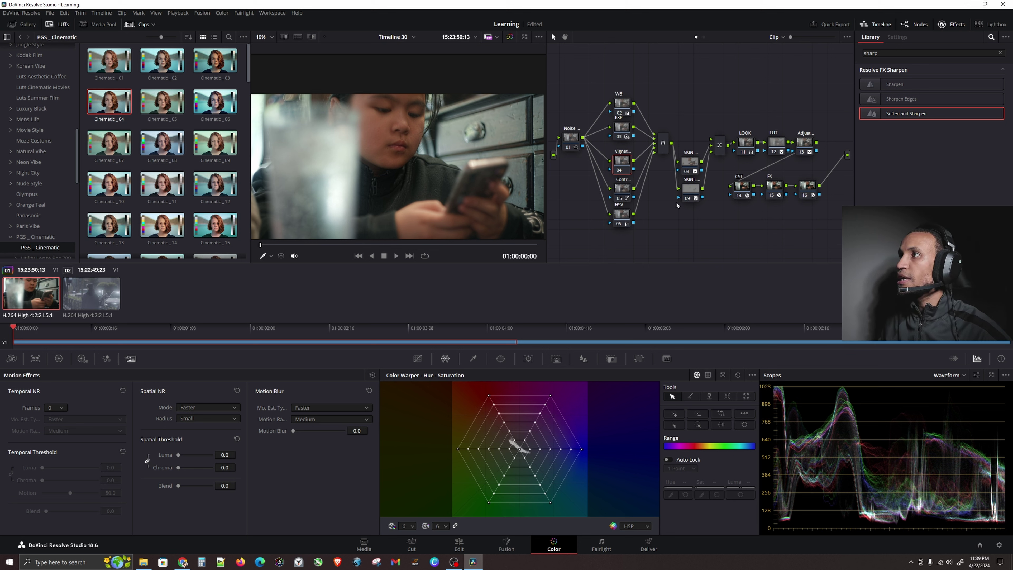
Step: Try a Small Texture of 0.119 on skin node 08 and reset the Soften and Sharpen settings
left_click_drag(694, 166, 694, 166)
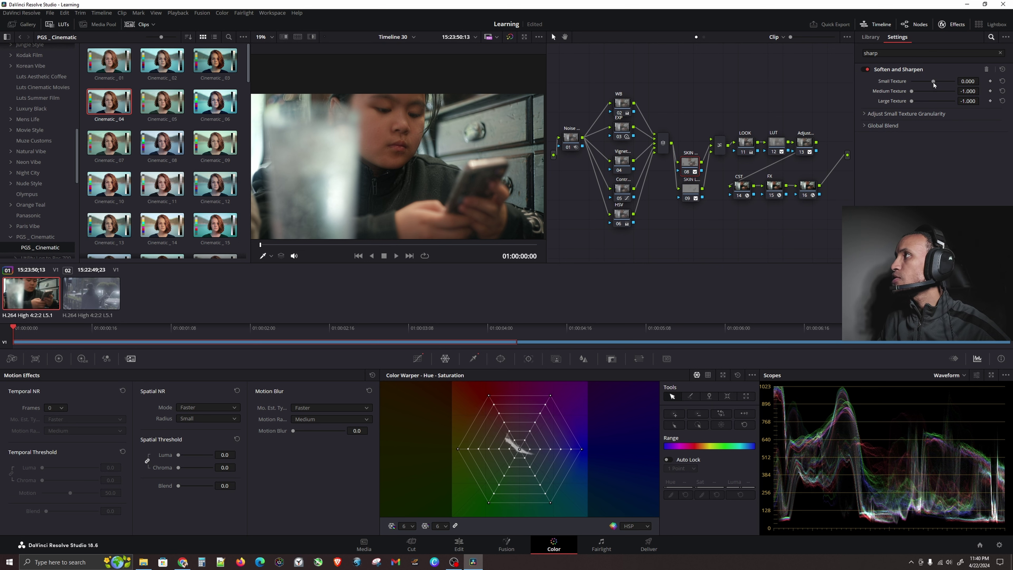
mouse_move(934, 82)
left_mouse_down()
mouse_move(923, 84)
mouse_move(947, 87)
left_mouse_up()
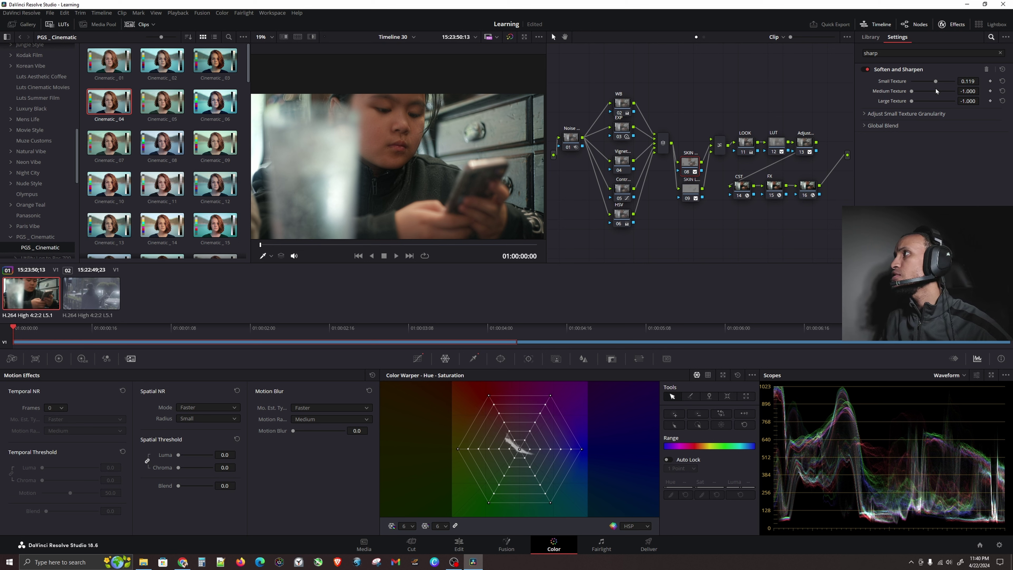
left_click(1003, 70)
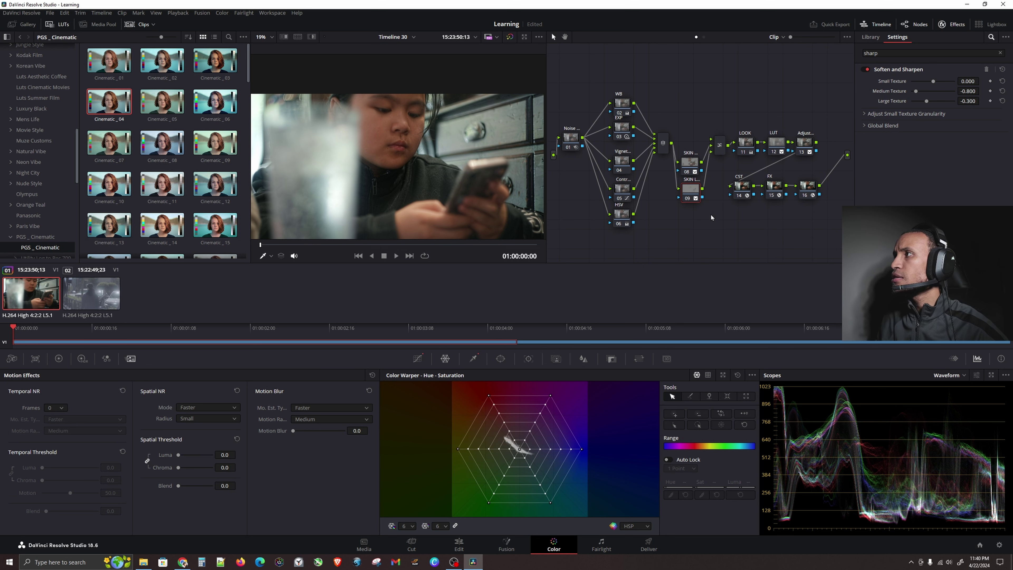
Step: Label node 16, the last one in the tree, as Sharpen
scroll(711, 214, "right", 2)
left_click(793, 187)
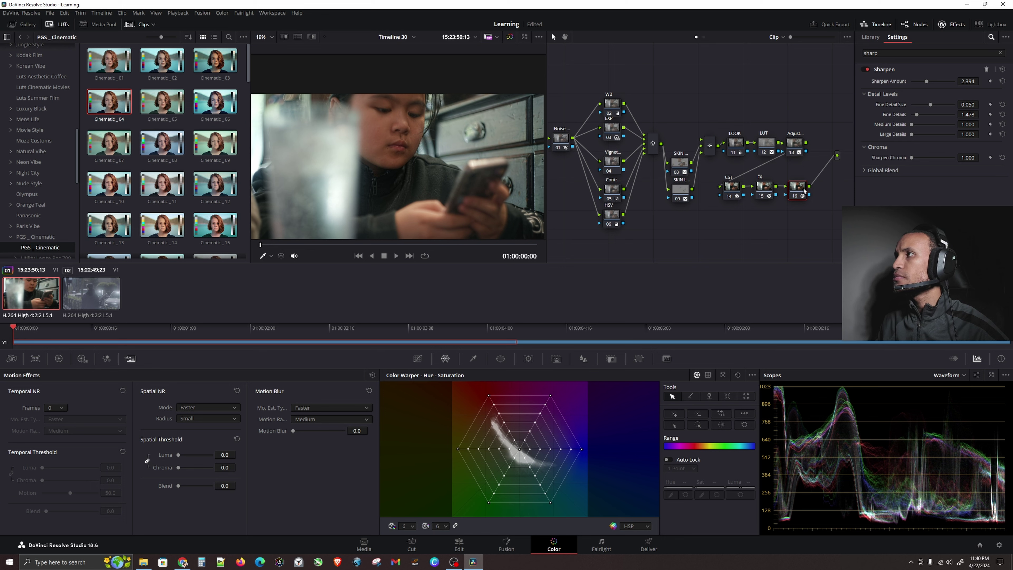
right_click(800, 193)
left_click(834, 207)
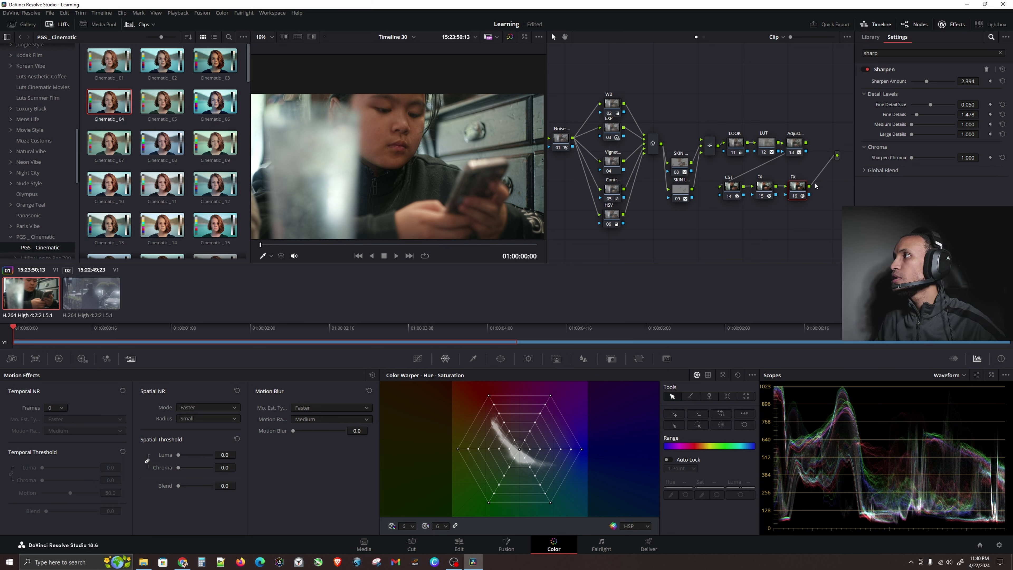
right_click(799, 186)
left_click(836, 200)
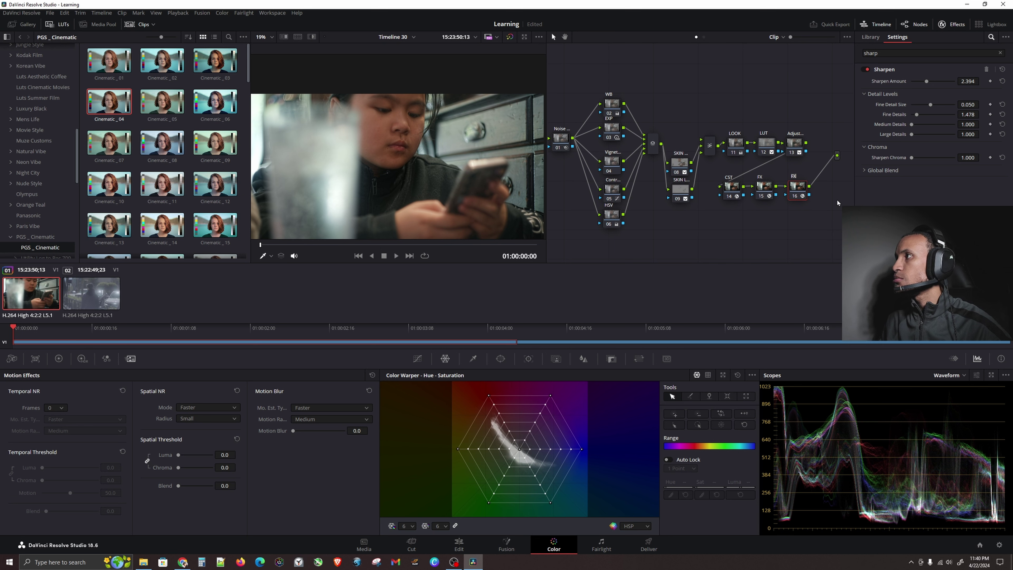
type("Sharpen")
key("Return")
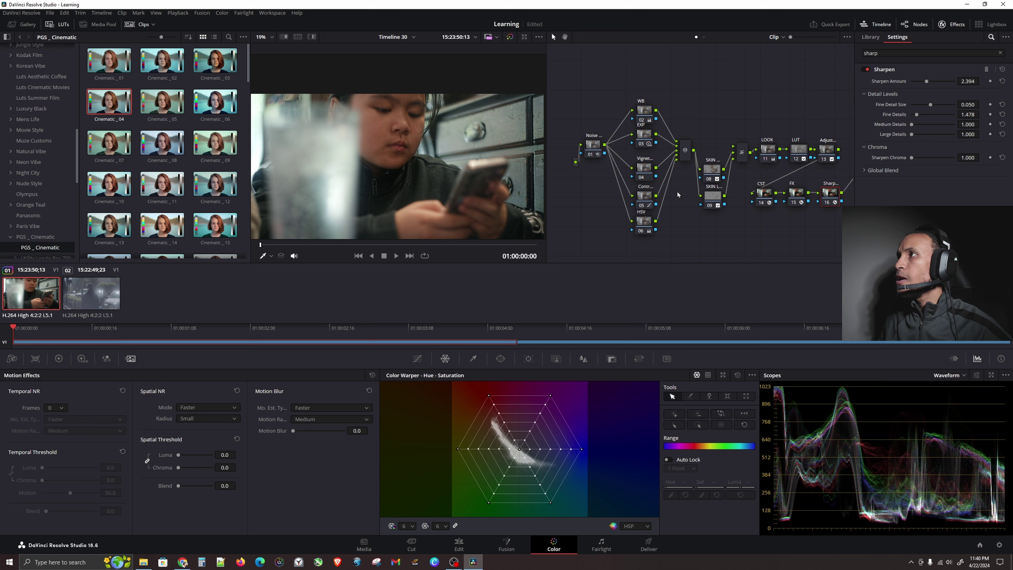
Step: Add a gradient window to the Vignette node at the image's right edge, with pan 62.64, tilt 50.83, rotation 89.28 and softness 11.65
left_click(644, 140)
left_click(647, 169)
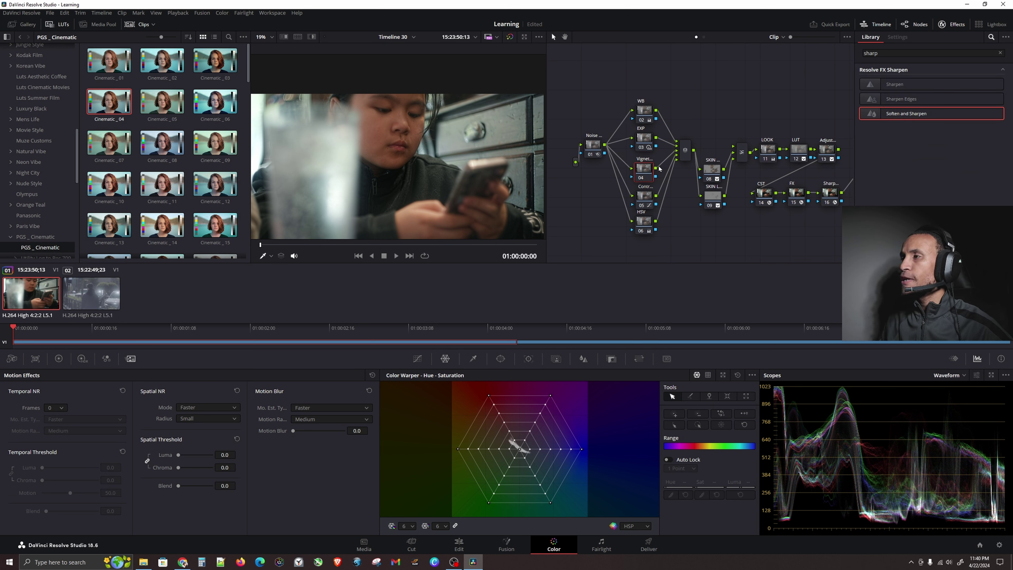
left_click(501, 359)
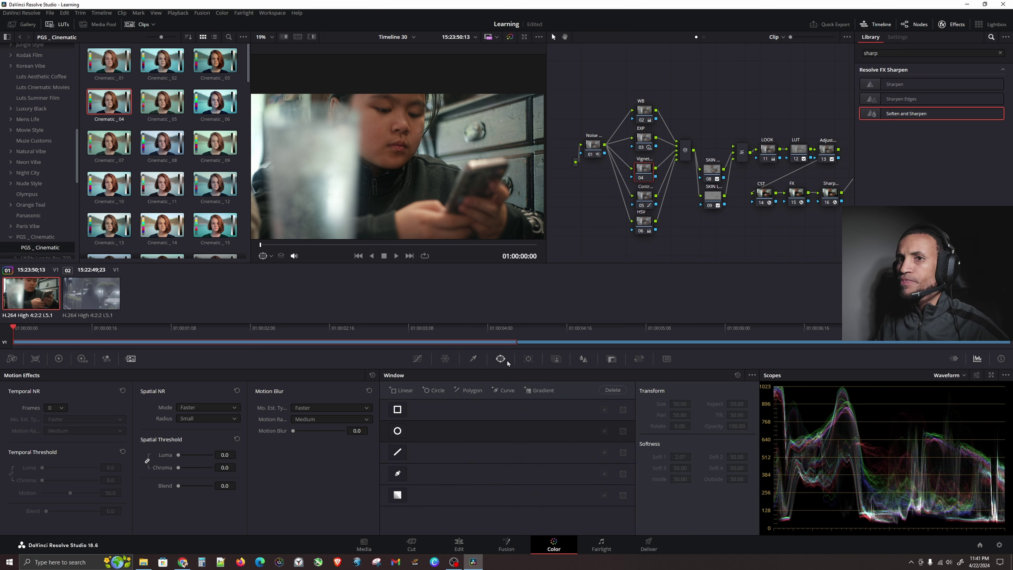
left_click(398, 495)
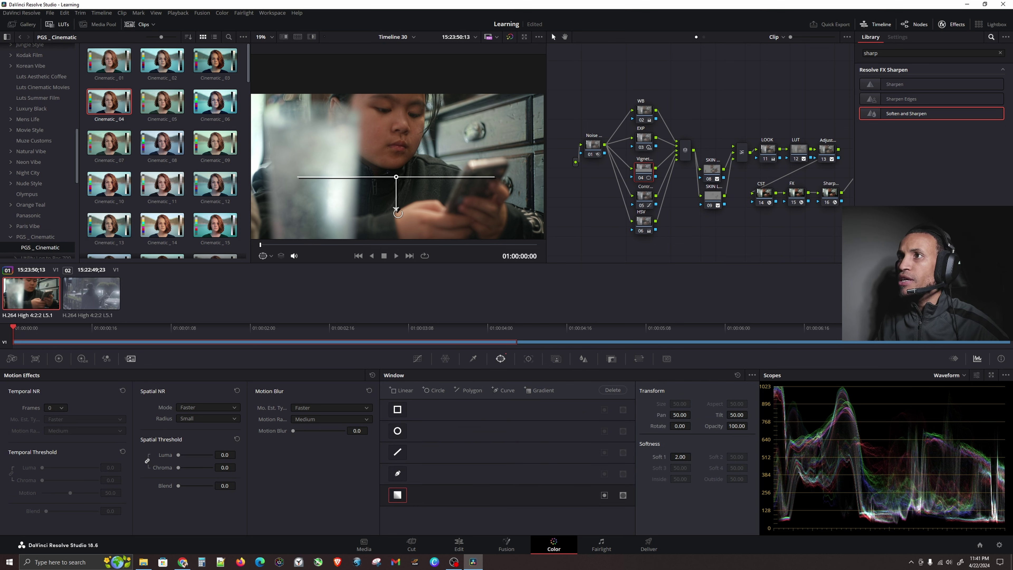
left_click_drag(397, 211, 352, 176)
scroll(352, 176, "down", 5)
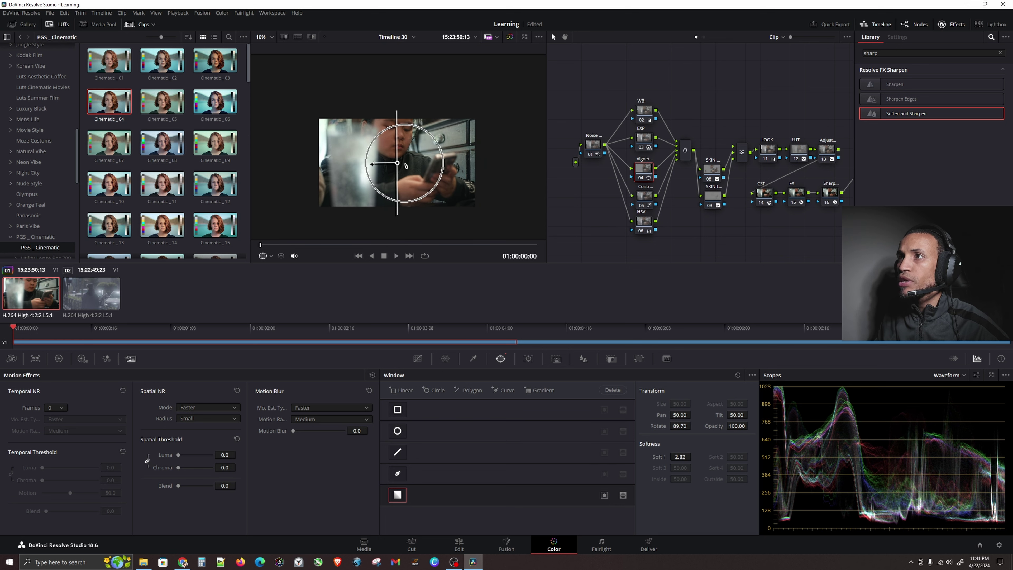
mouse_move(397, 163)
left_mouse_down()
mouse_move(481, 159)
mouse_move(385, 158)
left_mouse_up()
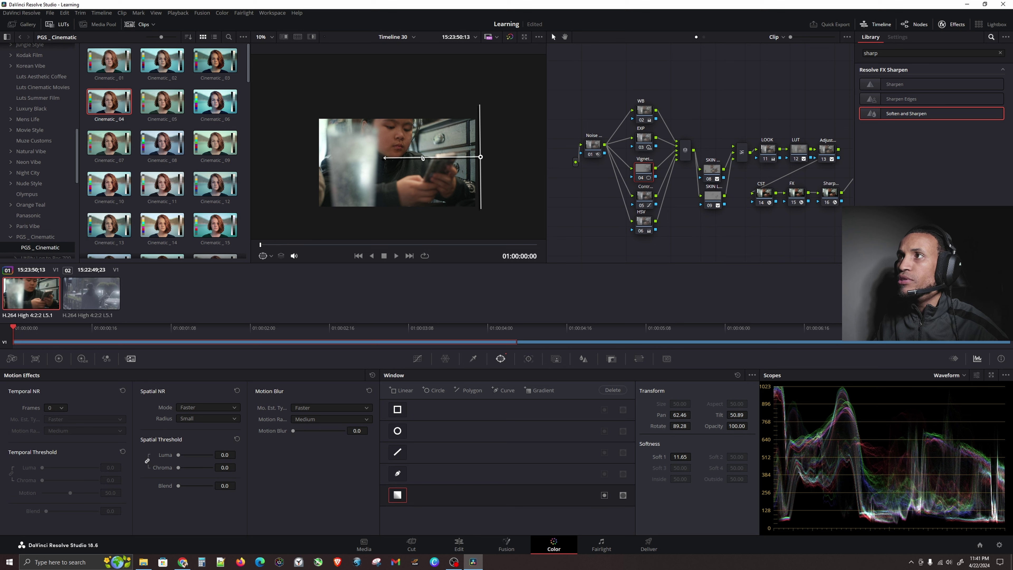
left_click_drag(481, 159, 482, 159)
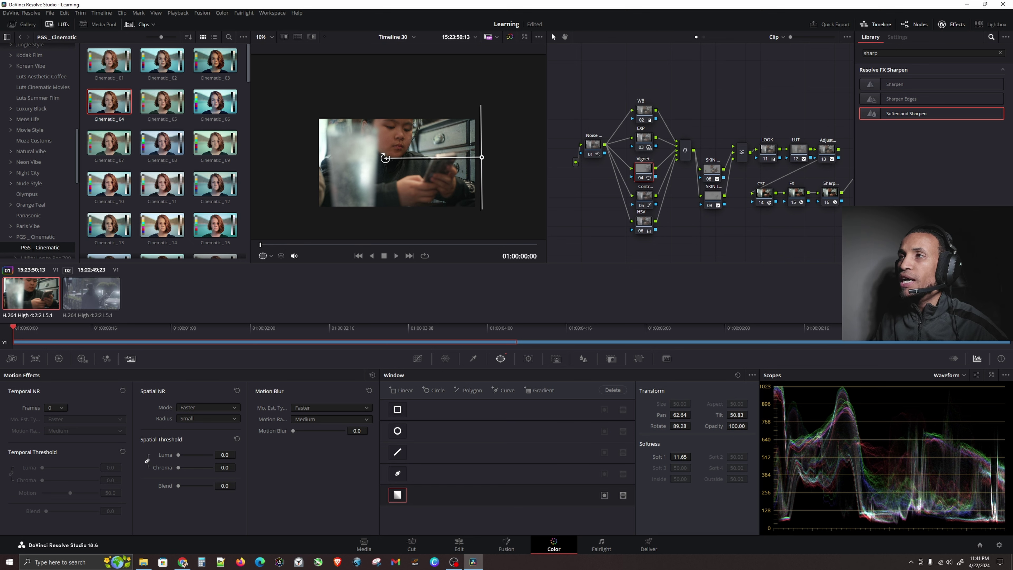
Step: Flip the gradient window and move it to the image's left edge, with pan 37.88, tilt 50.95, rotation -90.00 and softness 13.15
left_click_drag(385, 158, 554, 156)
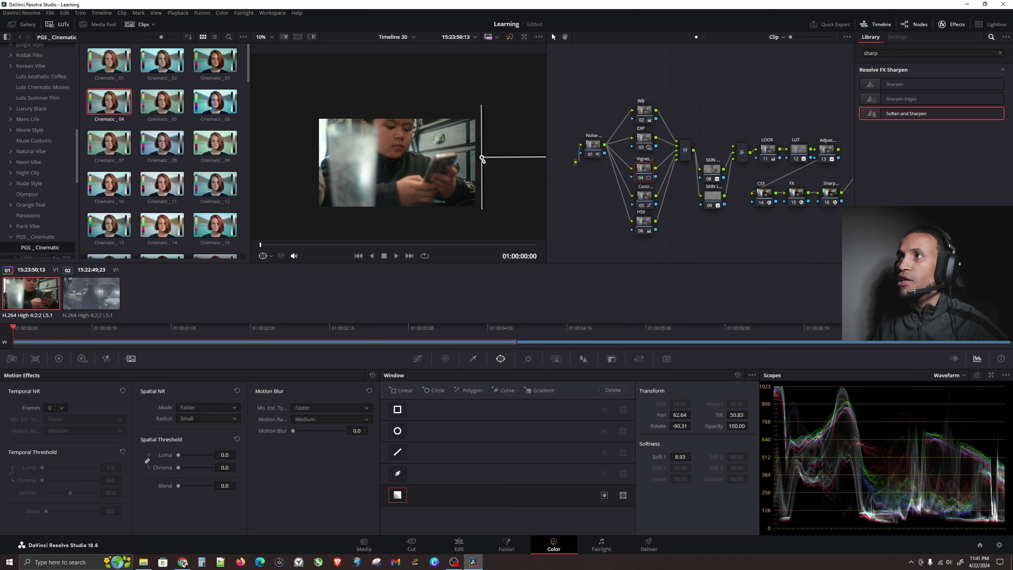
left_click_drag(483, 158, 317, 157)
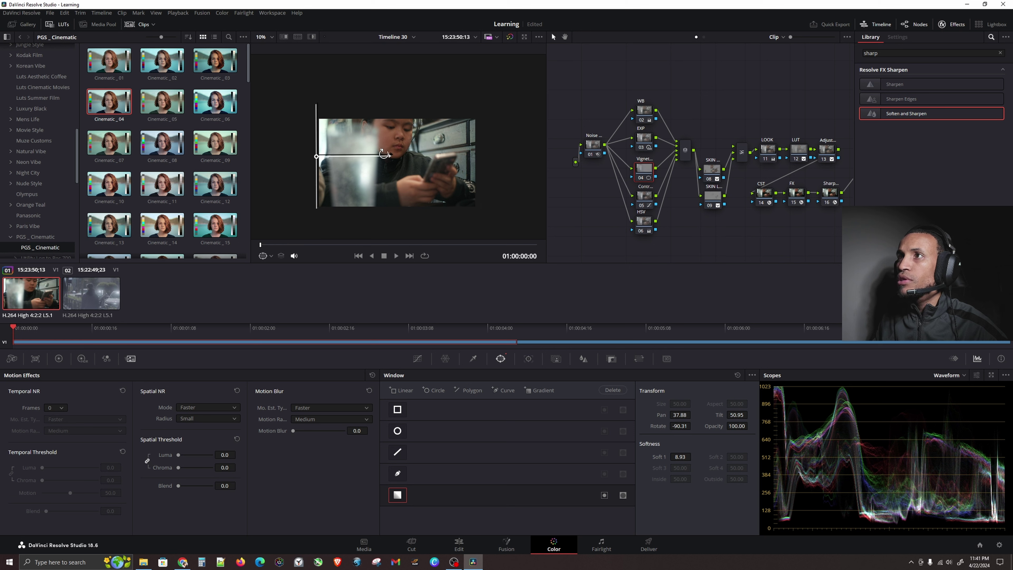
left_click_drag(384, 154, 421, 155)
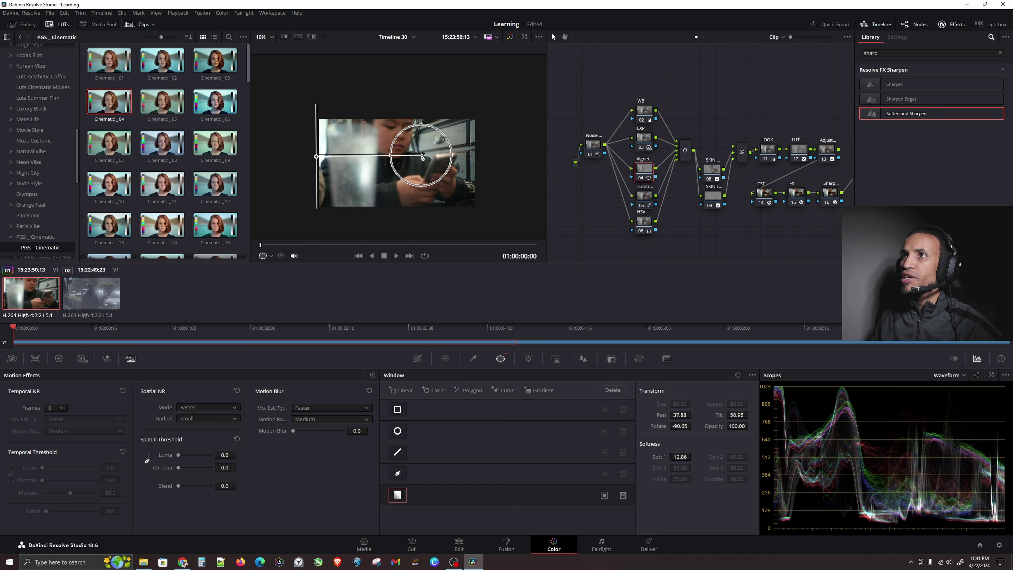
left_click_drag(421, 155, 424, 155)
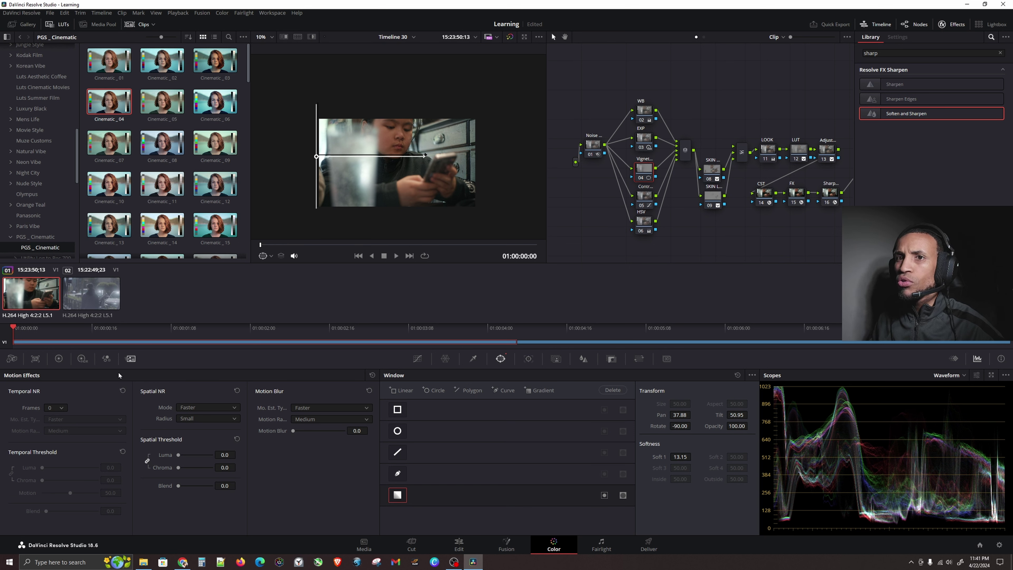
Step: Try lowering the Vignette node's master Gain in the primary color wheels and reset it
left_click(66, 359)
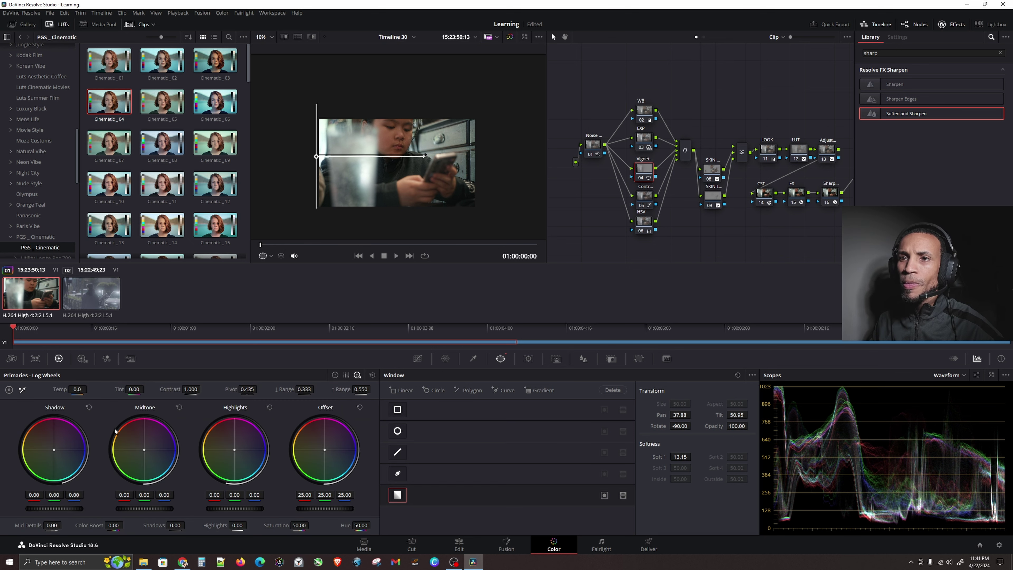
left_click(336, 375)
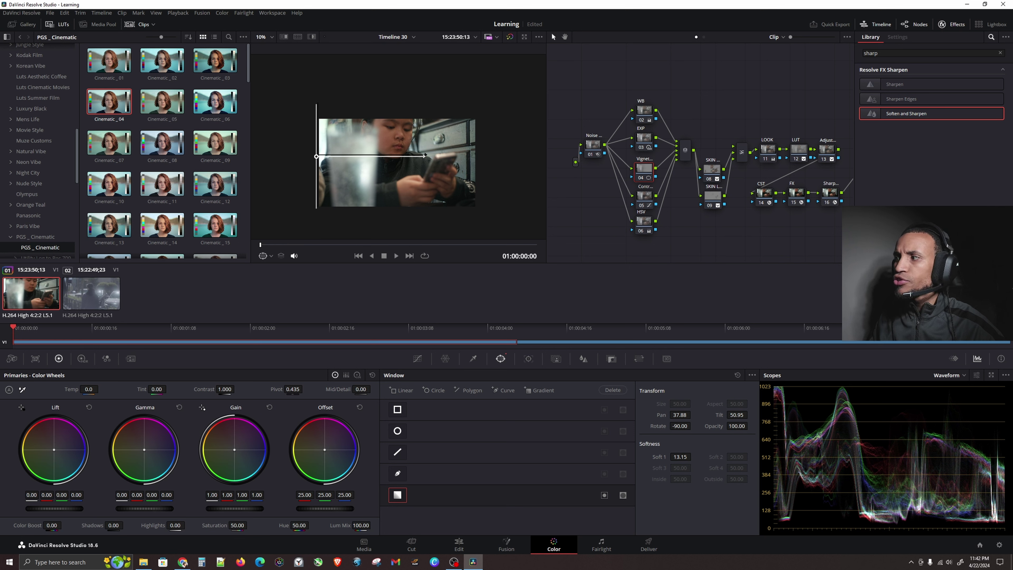
left_click_drag(237, 508, 223, 508)
left_click(269, 407)
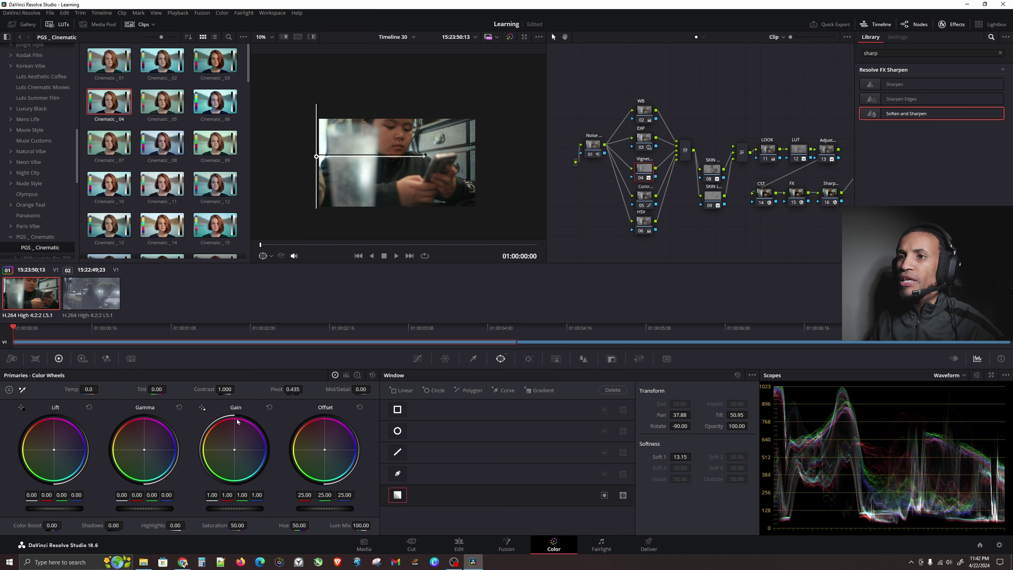
Step: Set the Vignette node's Global exposure to -0.40 in the HDR color wheels
left_click(82, 359)
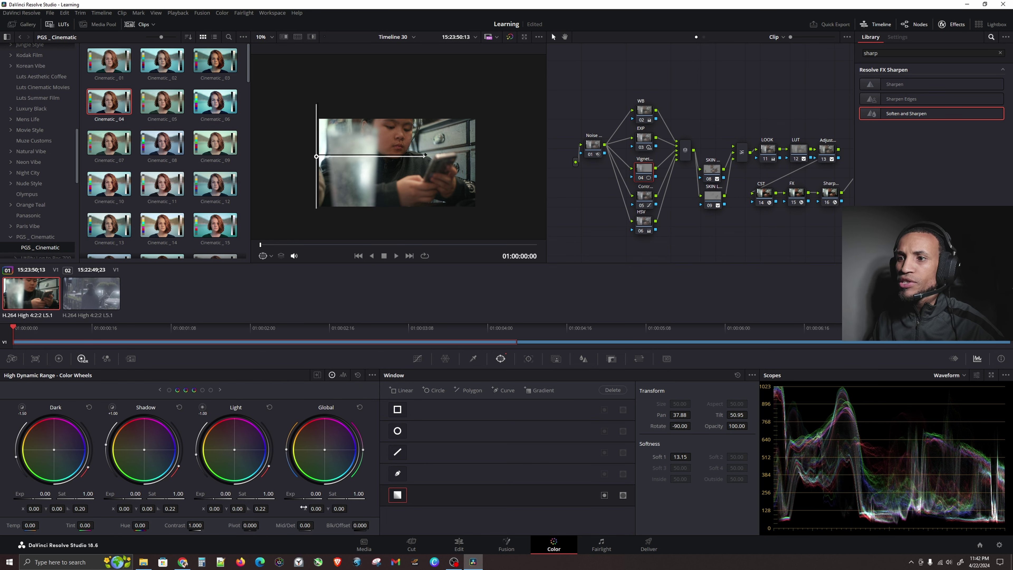
left_click_drag(315, 493, 299, 494)
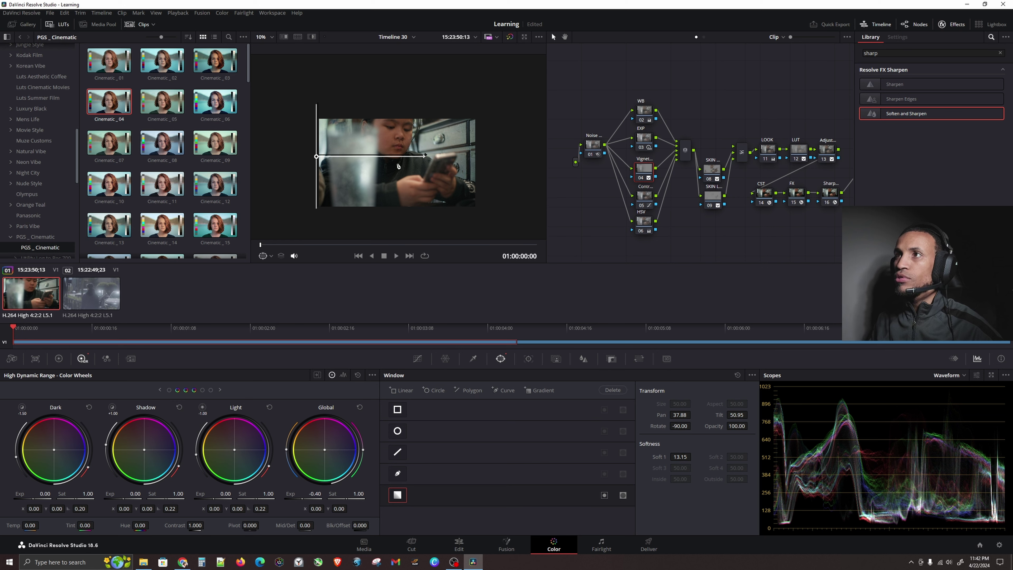
Step: Try angling the gradient window from the image's upper-right corner, with pan 63.06, tilt 59.54, rotation 60.43 and softness 17.41
left_click_drag(424, 156, 245, 157)
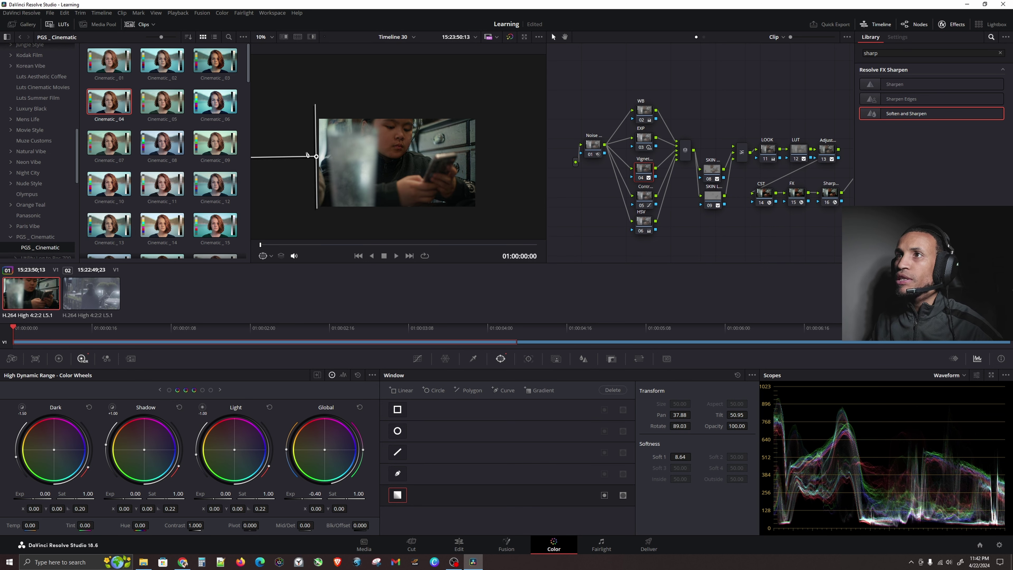
left_click_drag(316, 159, 484, 161)
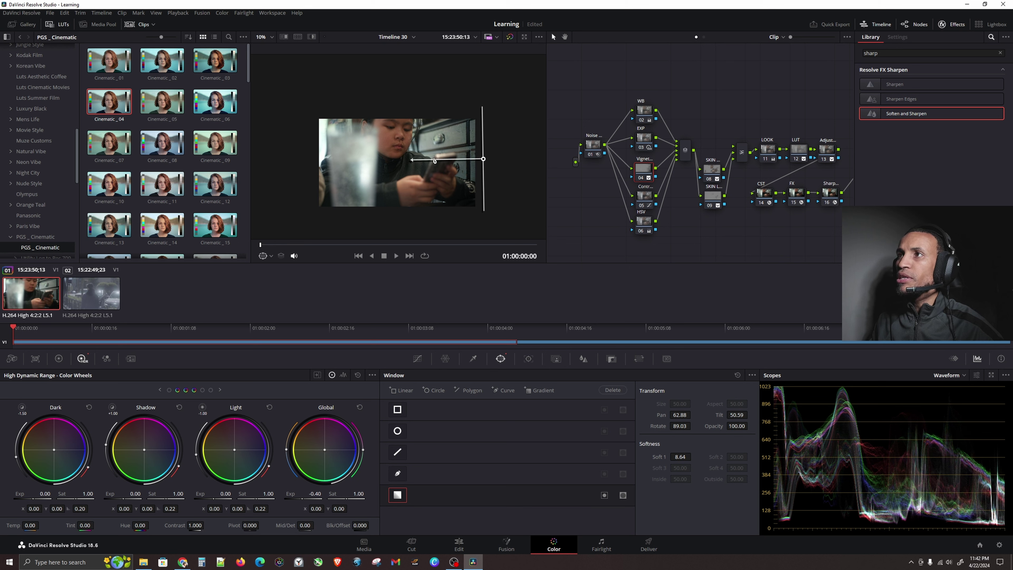
left_click_drag(410, 160, 485, 100)
left_click_drag(413, 147, 360, 171)
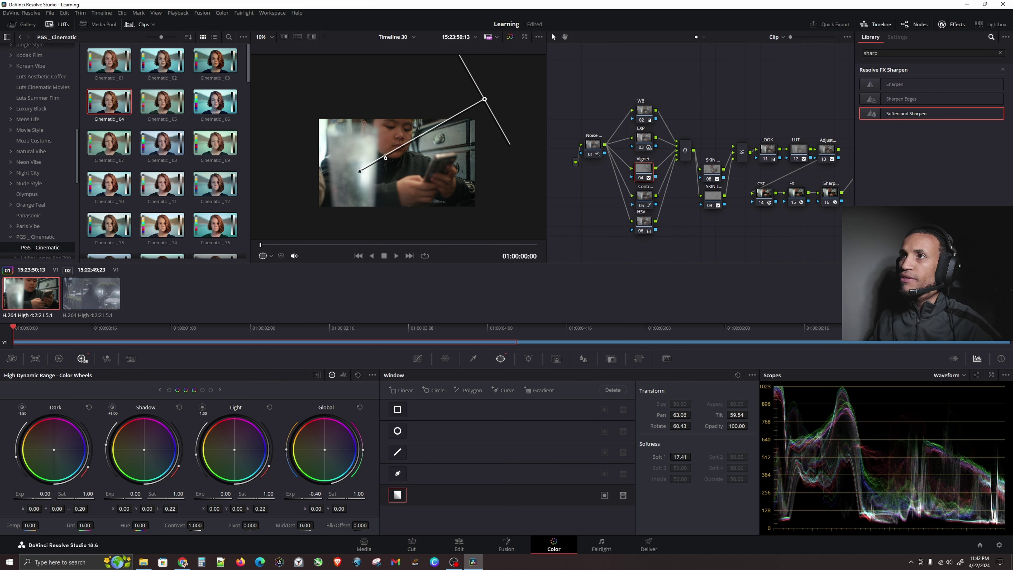
Step: Place the gradient window at the image's left edge with pan 37.70, tilt 50.00, rotation -90.27 and softness 10.48
left_click_drag(360, 171, 316, 163)
left_click_drag(405, 162, 400, 162)
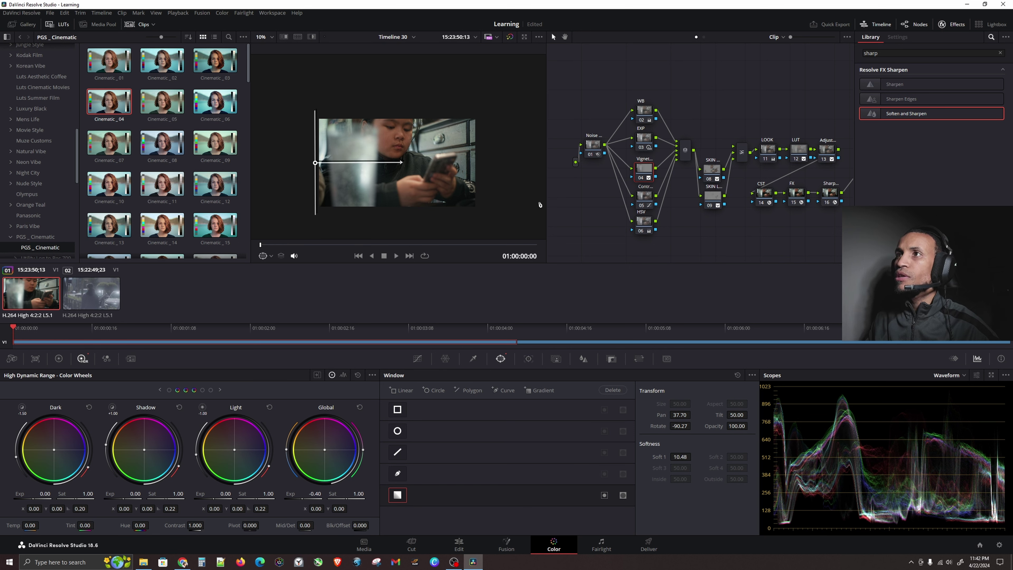
Step: Compare the graded image with the original by bypassing and restoring the grade, and select the WB node
left_click(588, 147)
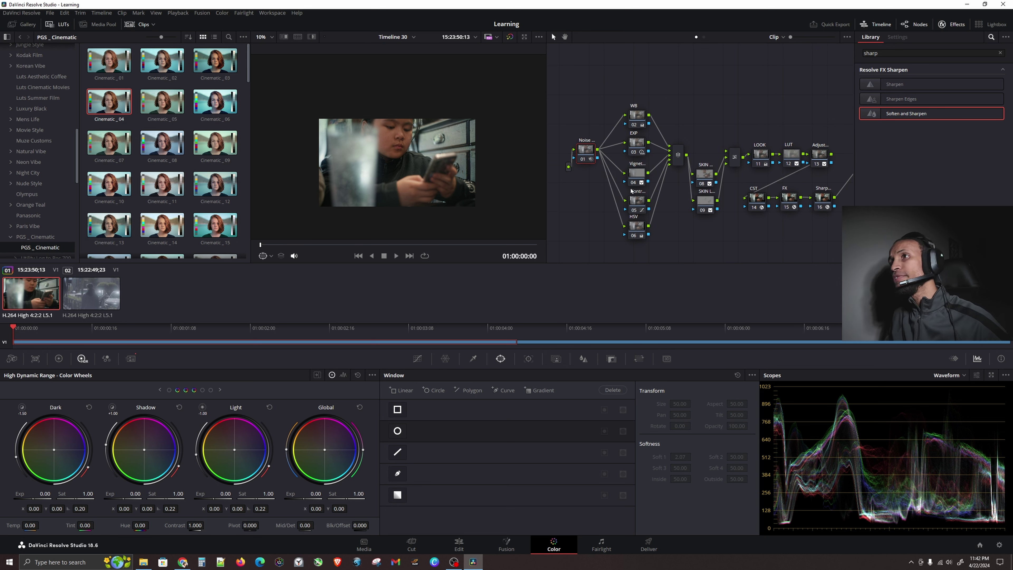
left_click(509, 38)
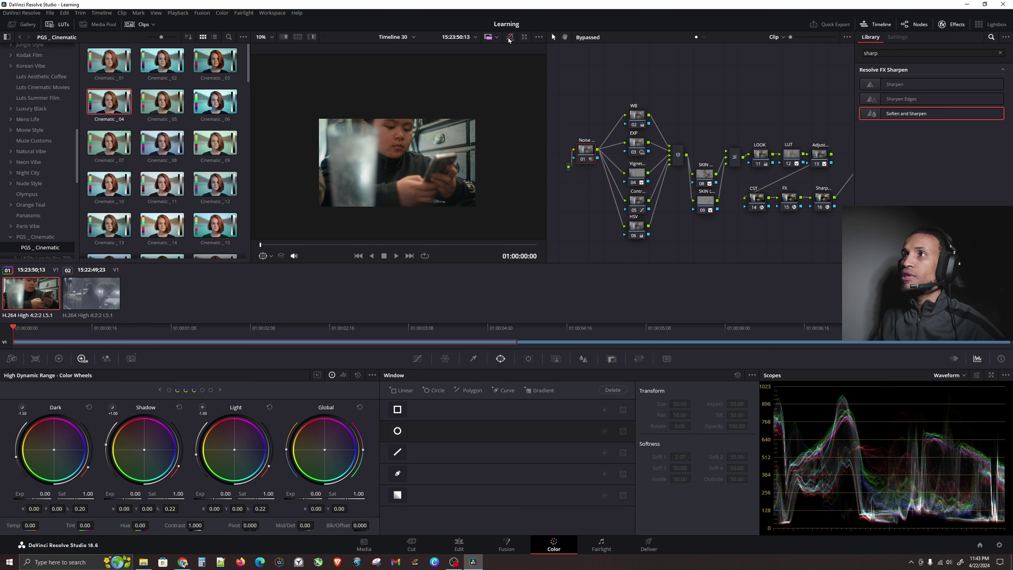
left_click(510, 37)
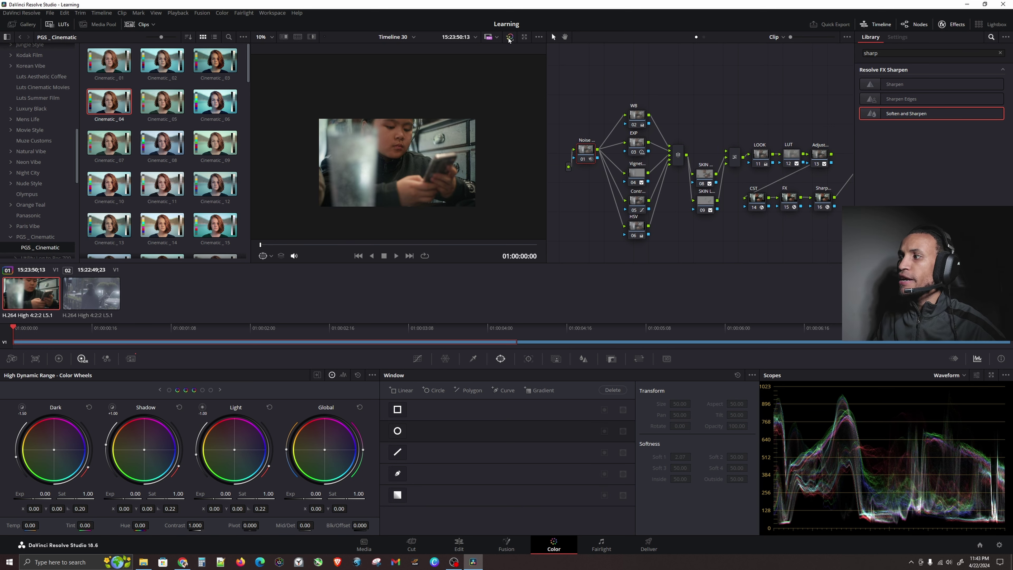
left_click(509, 38)
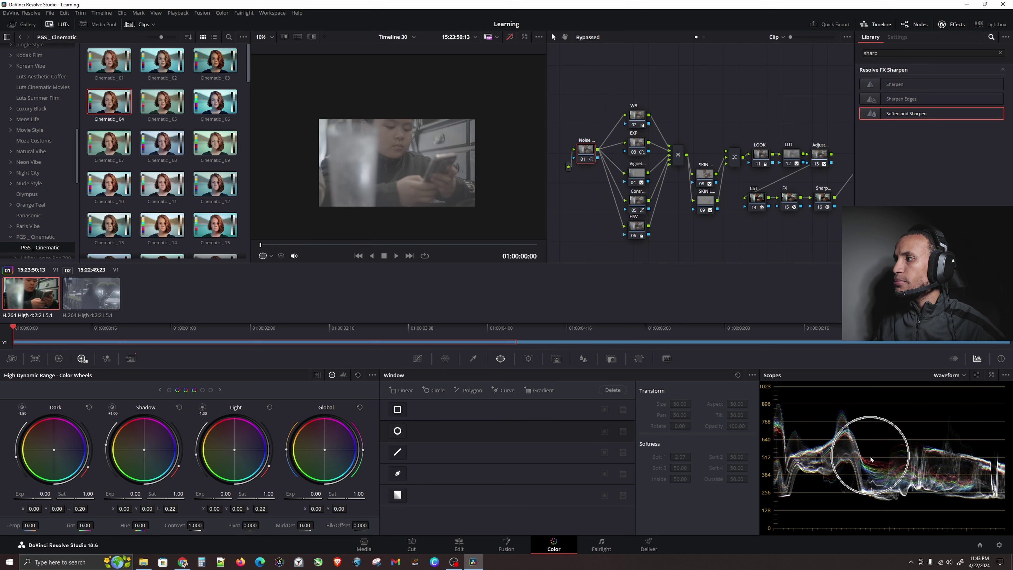
left_click(510, 38)
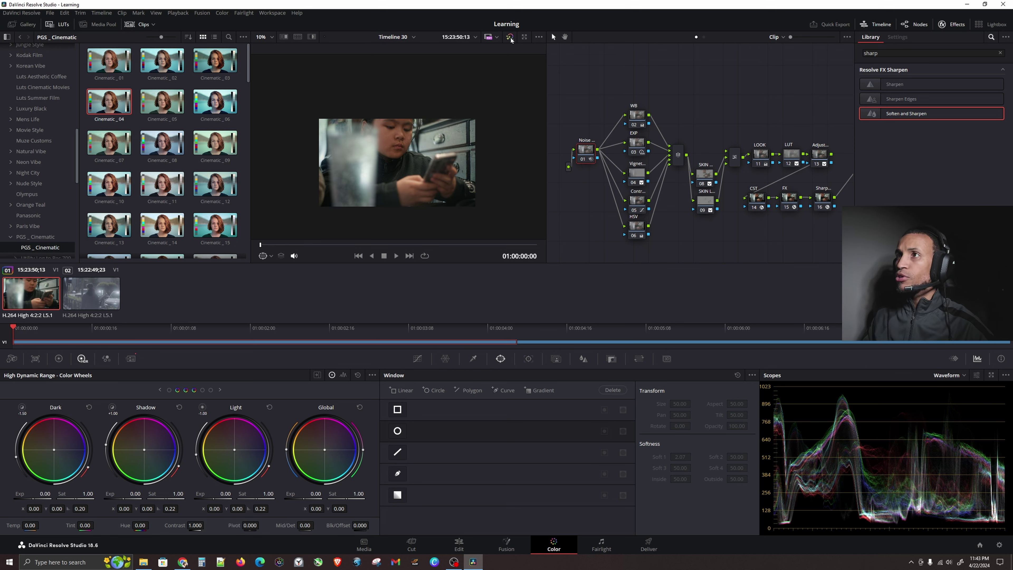
left_click(642, 119)
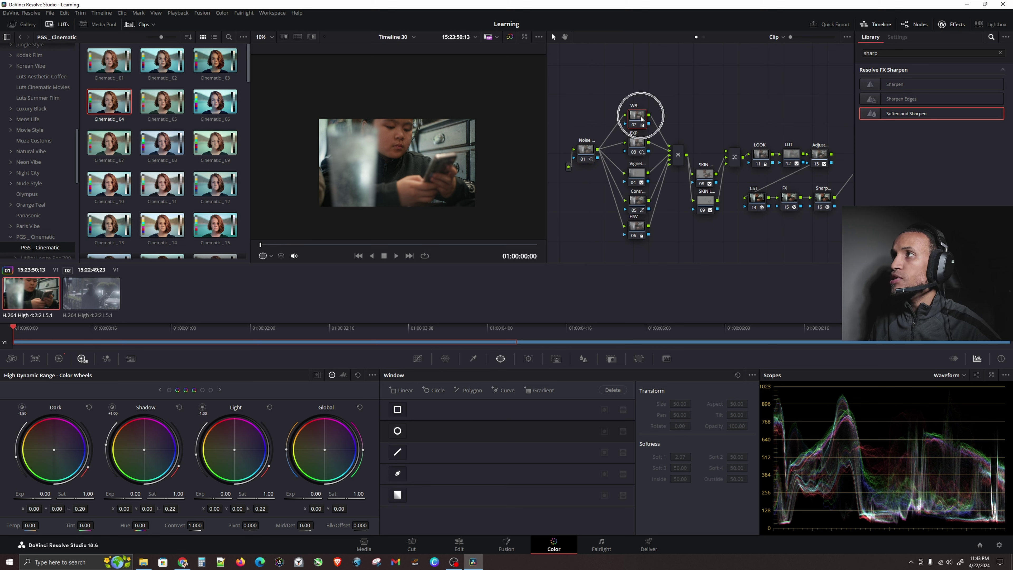
Step: Raise the EXP node's Global exposure to 0.23 in the HDR wheels and play back the timeline
left_click(637, 143)
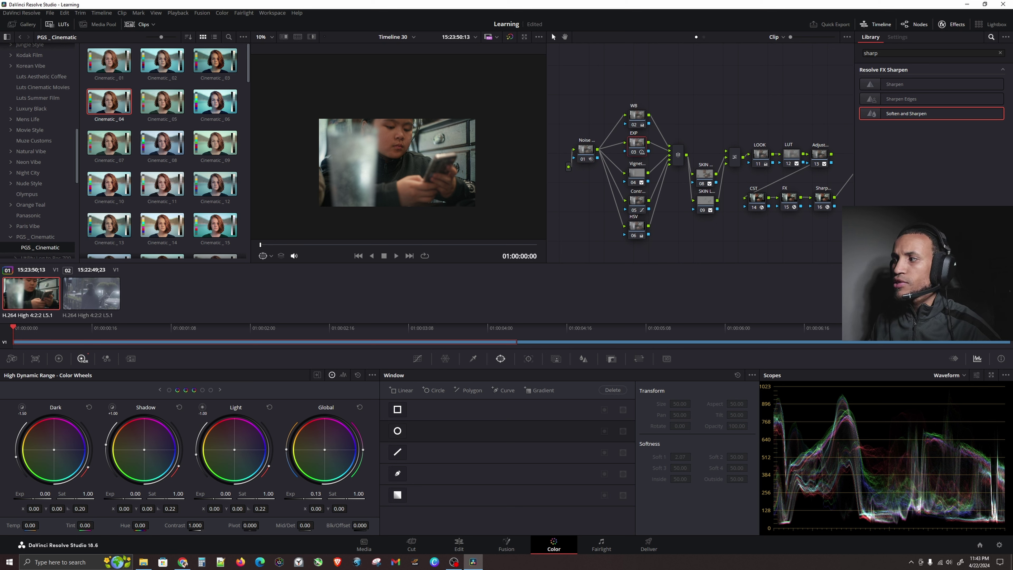
left_click_drag(316, 494, 321, 493)
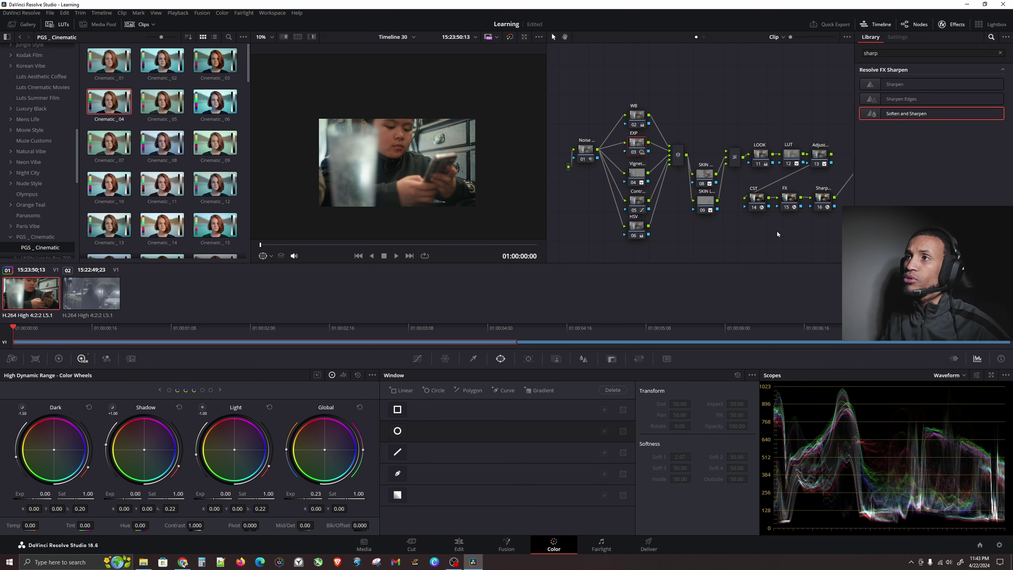
key("space")
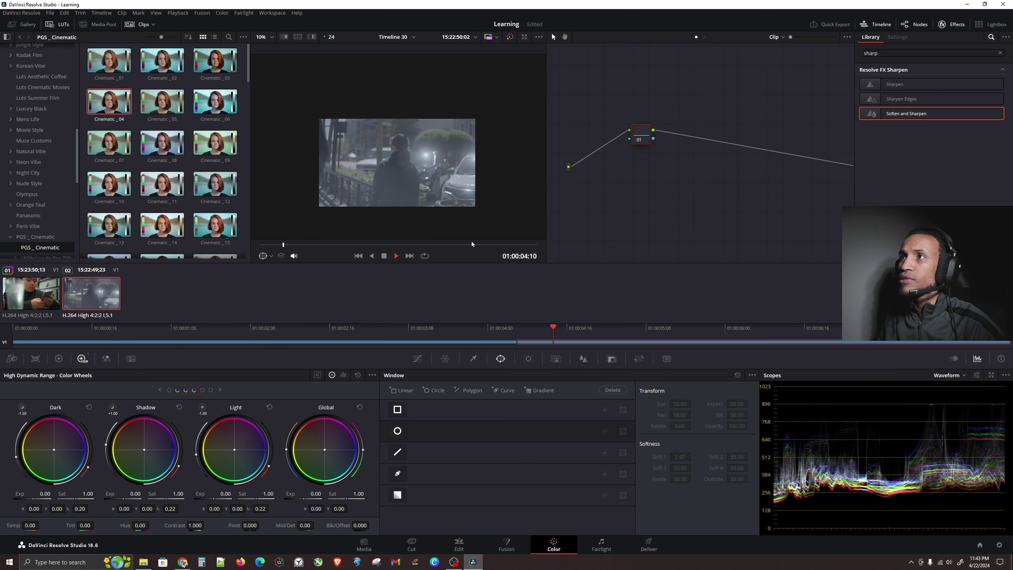
Step: Copy the first clip's complete grade onto the second clip
left_click(31, 293)
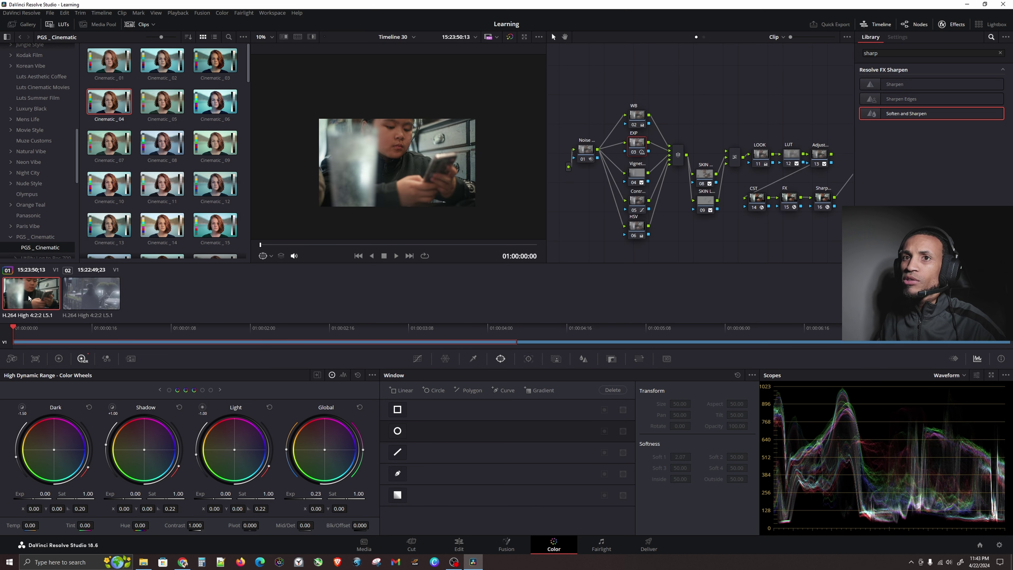
left_click(102, 290)
key("ctrl+v")
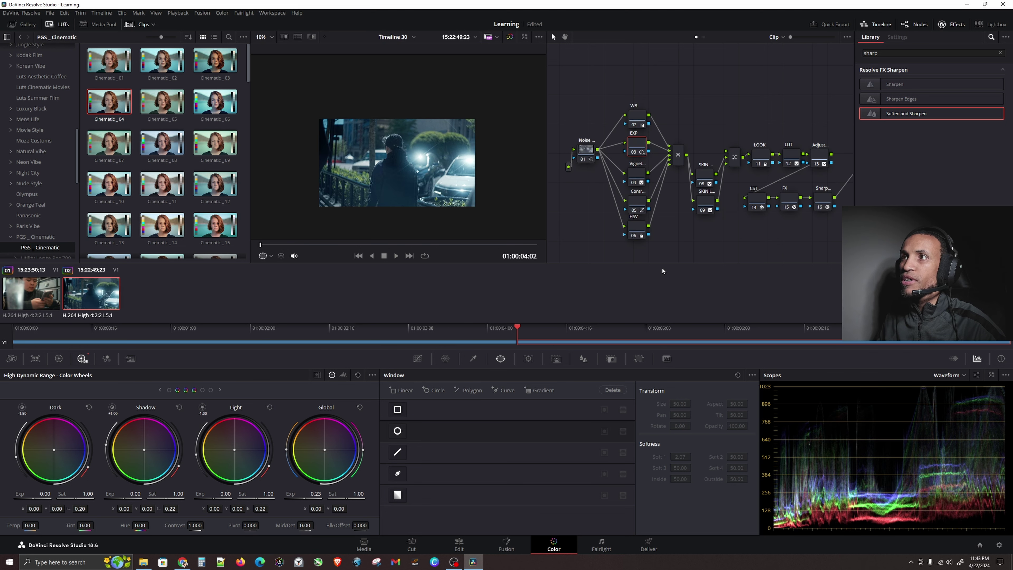
Step: Warm the second clip's WB node with primaries Offset 28.55, 23.71, 18.69, using the vectorscope for reference
left_click(637, 117)
left_click(965, 375)
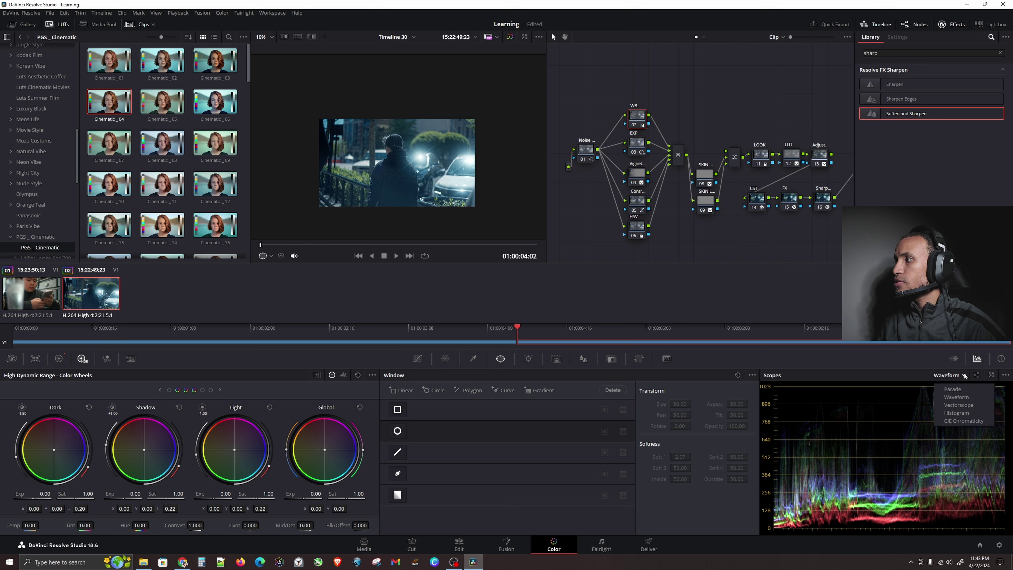
left_click(961, 406)
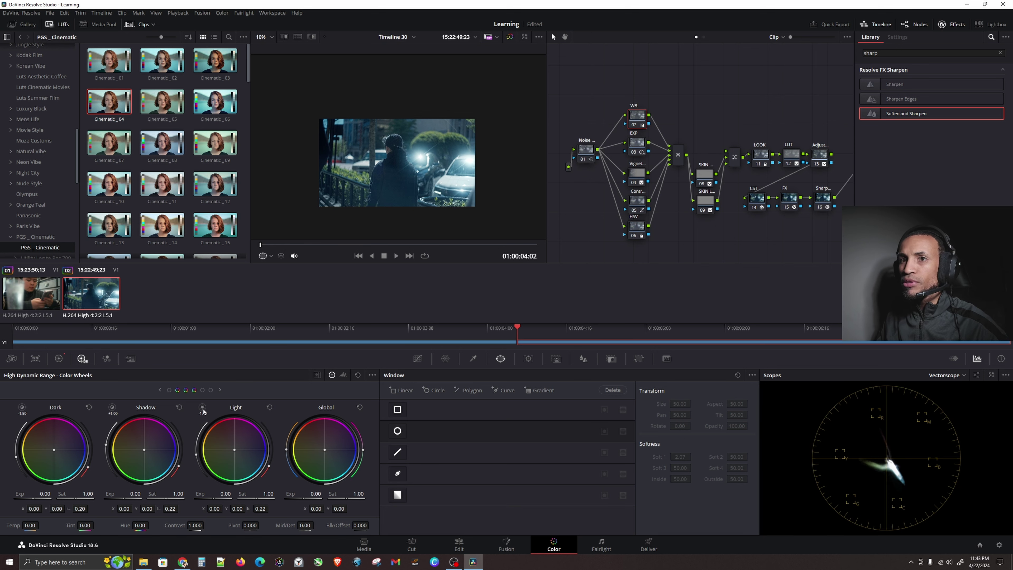
left_click(59, 359)
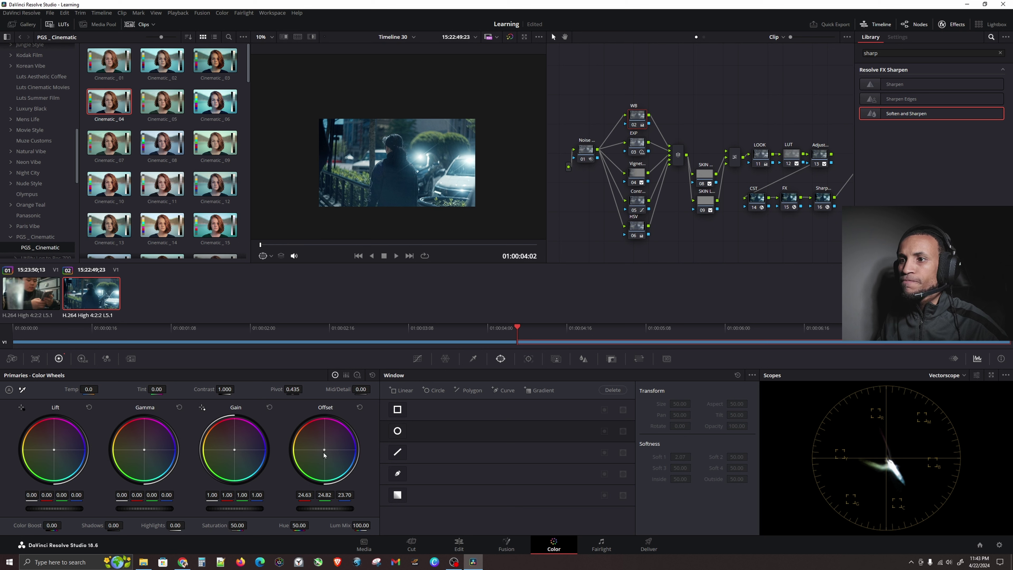
left_click_drag(325, 453, 322, 447)
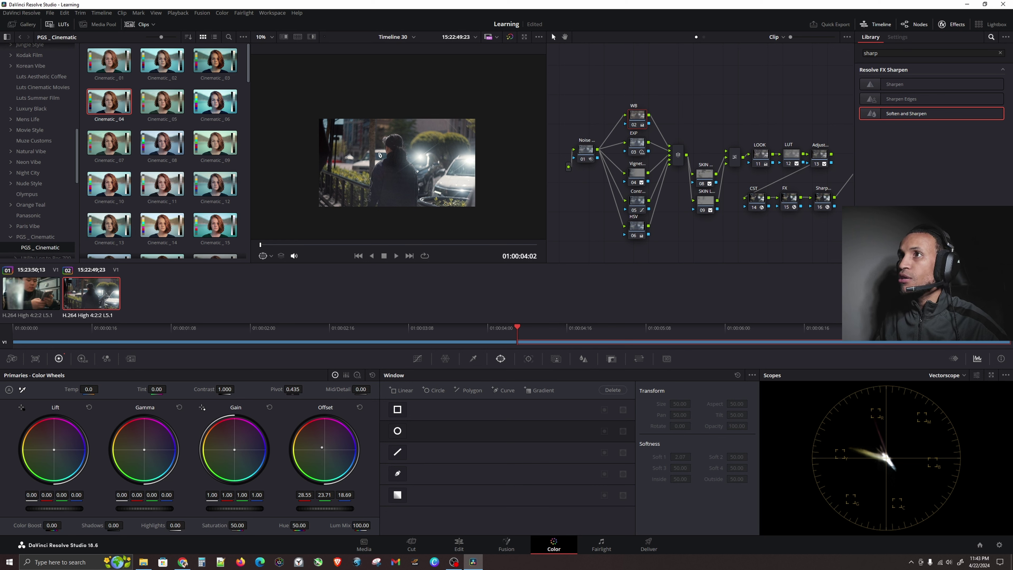
Step: Play back the white-balanced second clip, and review the graded timeline on the Edit page
key("space")
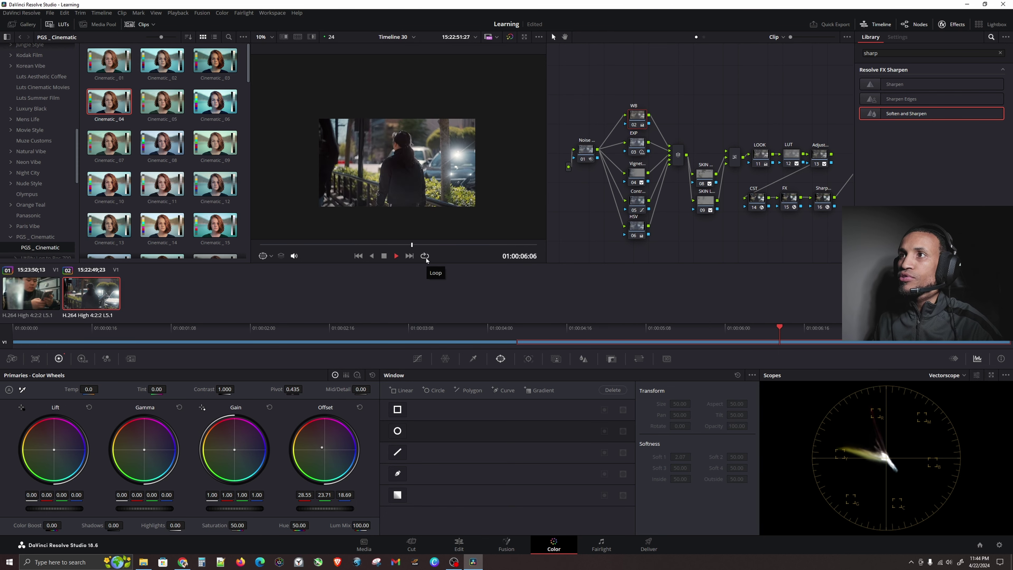
left_click(472, 546)
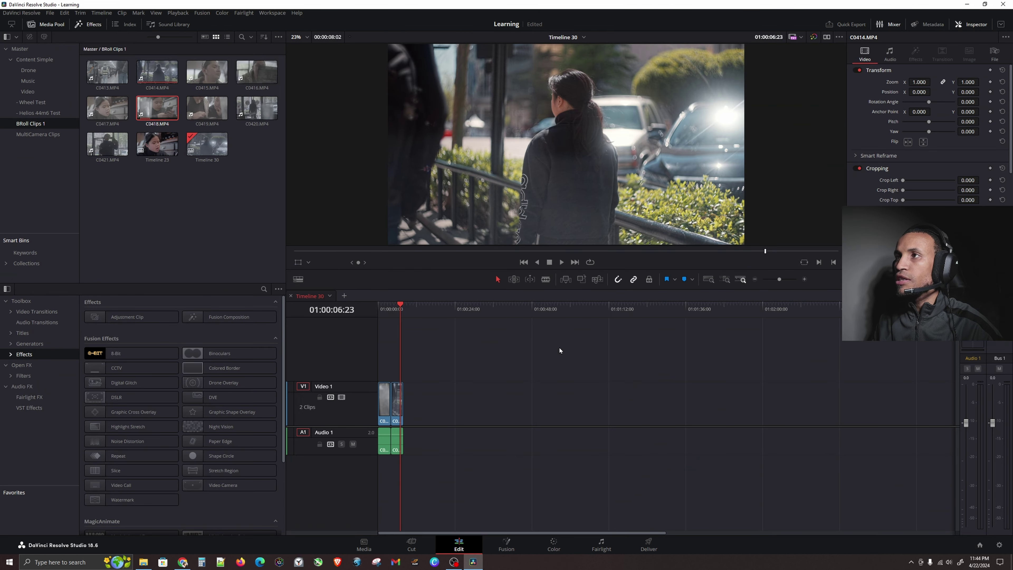
left_click(320, 250)
key("space")
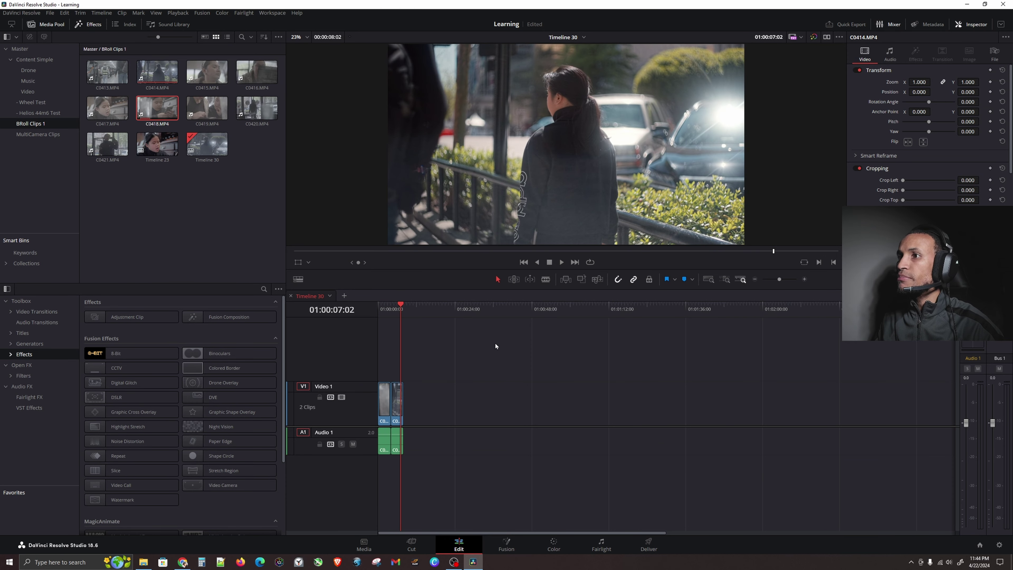
Step: Show the retime controls on the C0414.MP4 clip in the timeline
key("ctrl+equal")
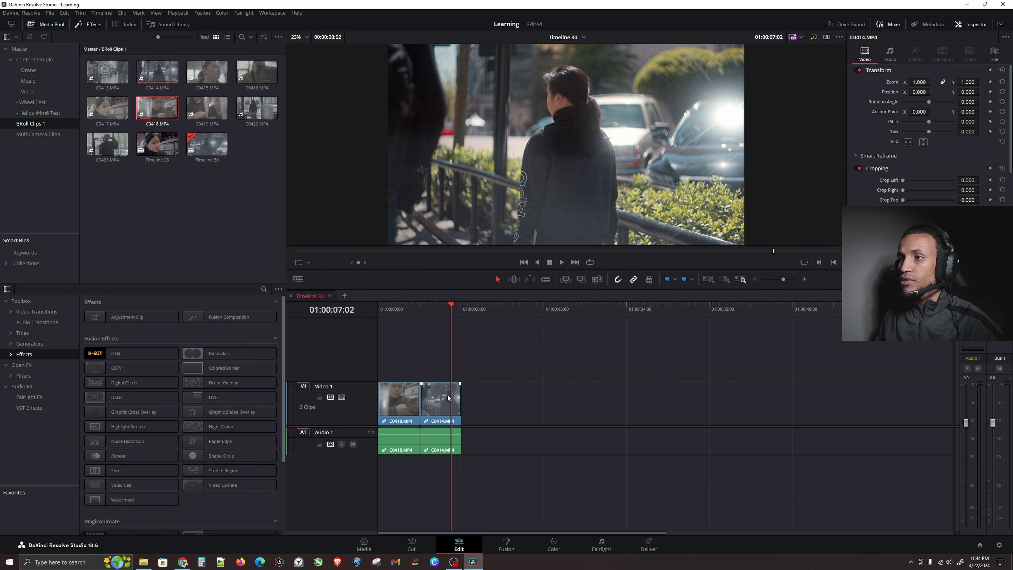
left_click(448, 398)
key("ctrl+r")
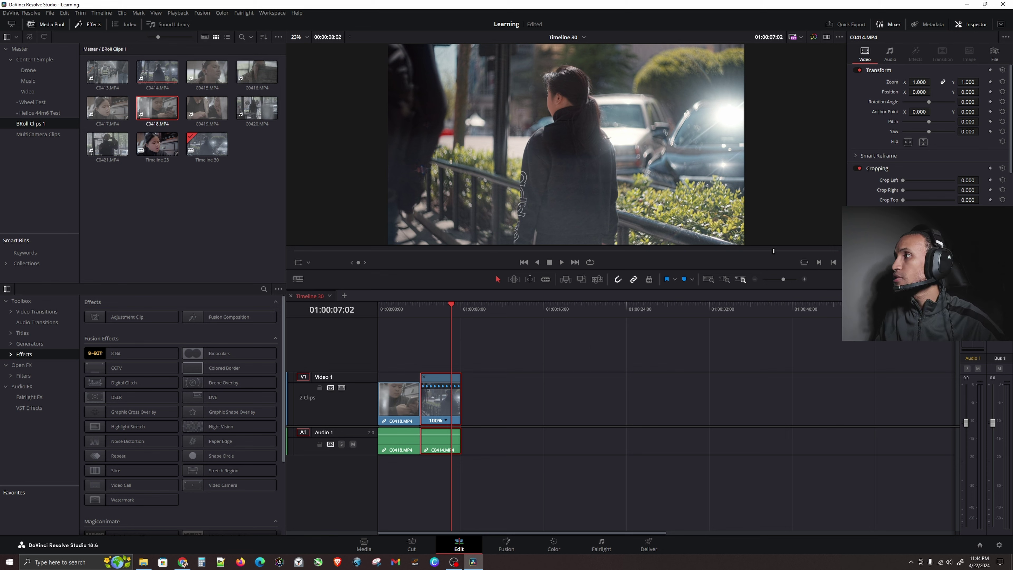
scroll(926, 132, "down", 5)
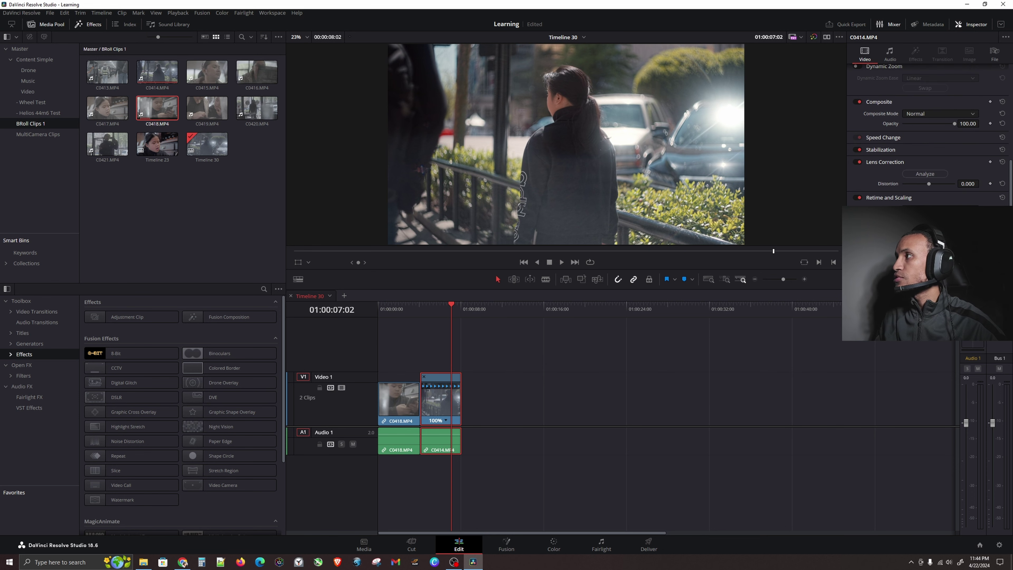
key("super")
key("super")
key("super")
key("super")
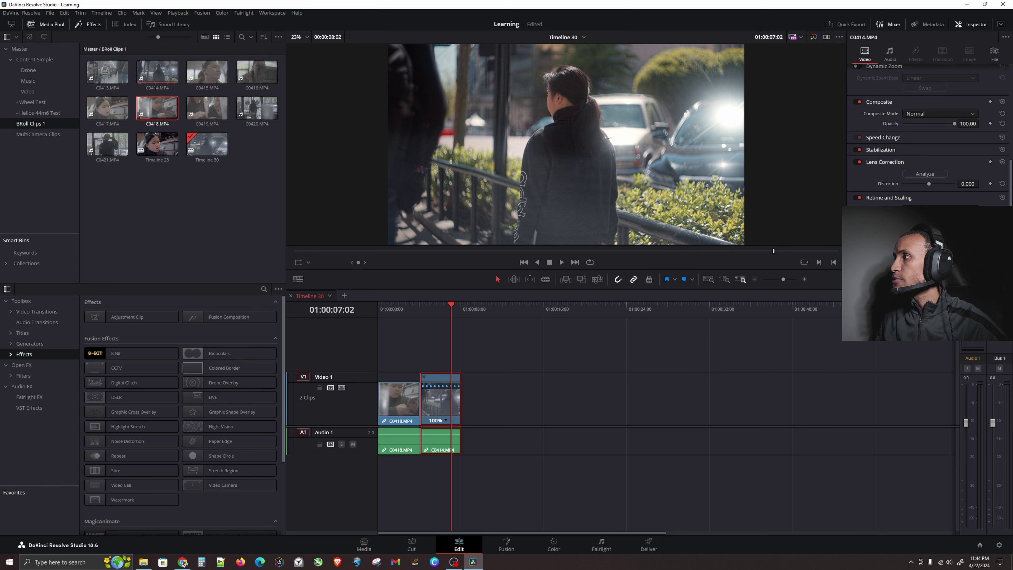
Step: Save the project and change the C0414.MP4 clip's speed to 50%
key("ctrl+s")
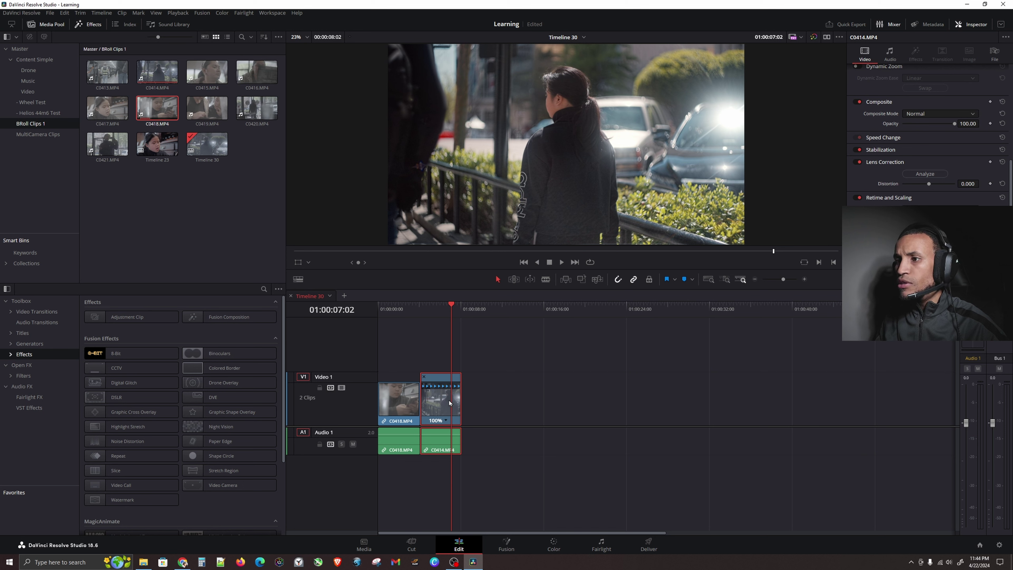
left_click(446, 421)
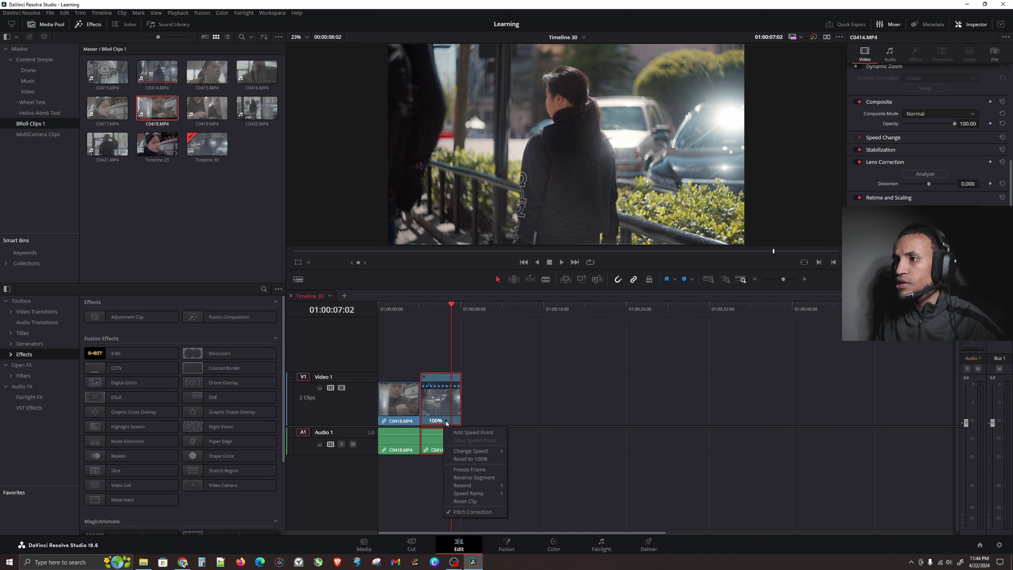
mouse_move(466, 450)
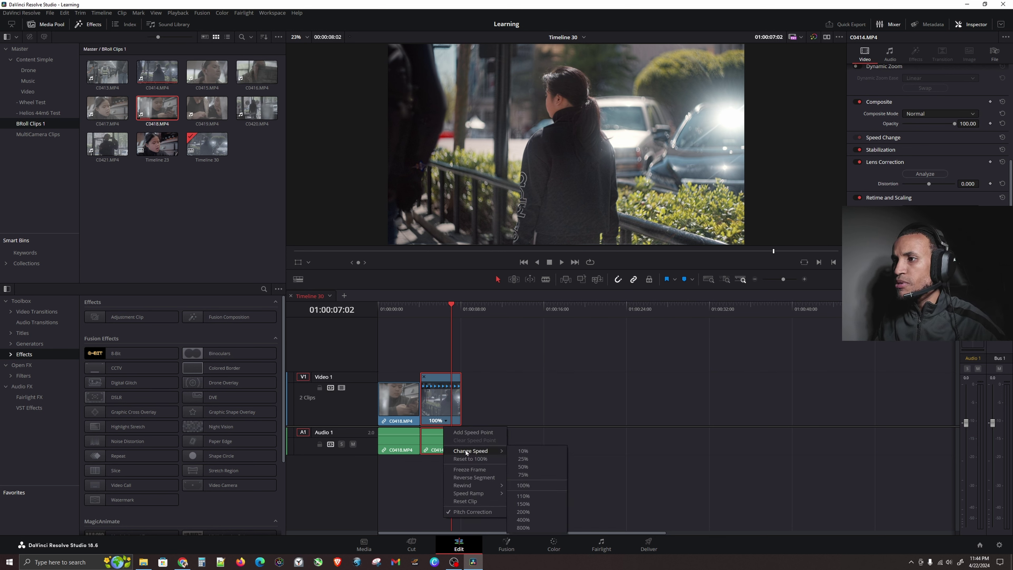
left_click(535, 467)
Step: Play the slowed C0414.MP4 clip from its start and save the project
left_click(420, 309)
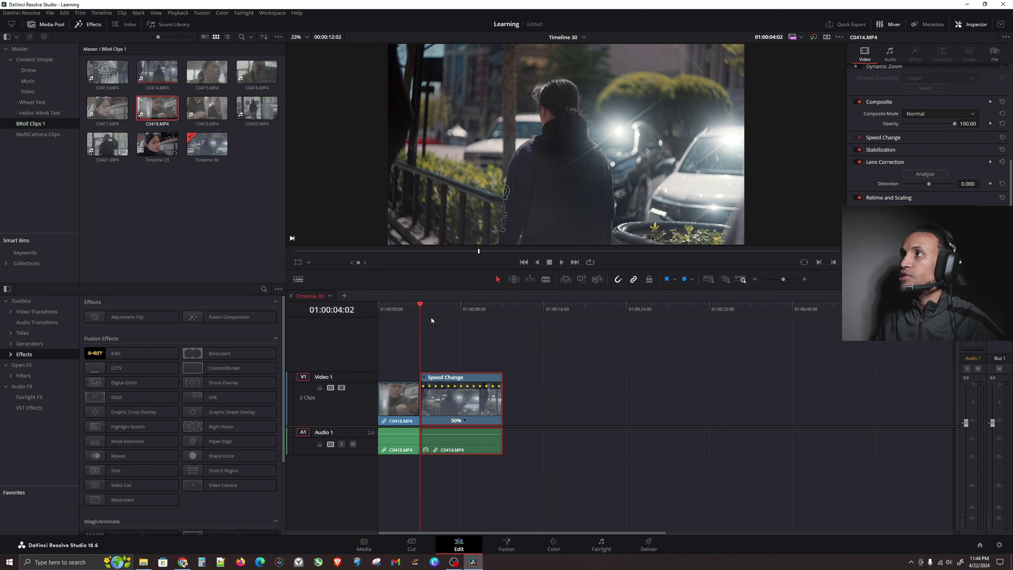
key("space")
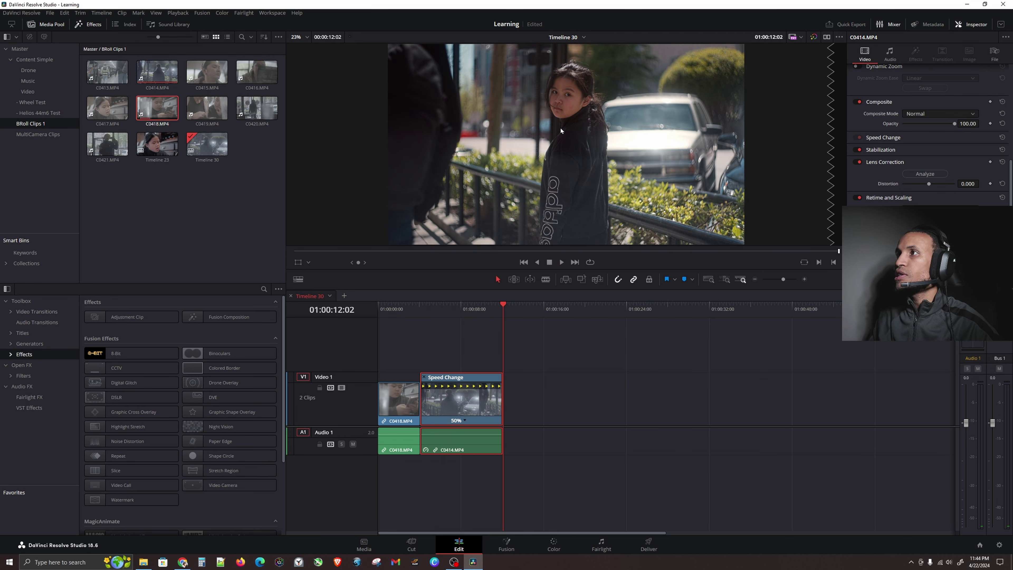
key("ctrl+s")
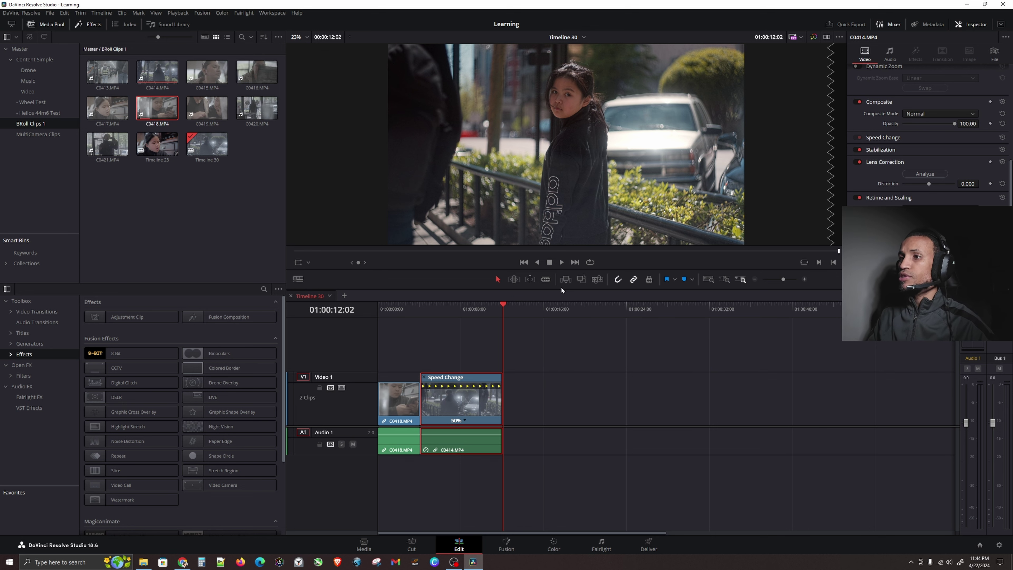
Step: Review both graded clips at several points in the timeline, playing part of the slowed clip and deselecting it
left_click(400, 312)
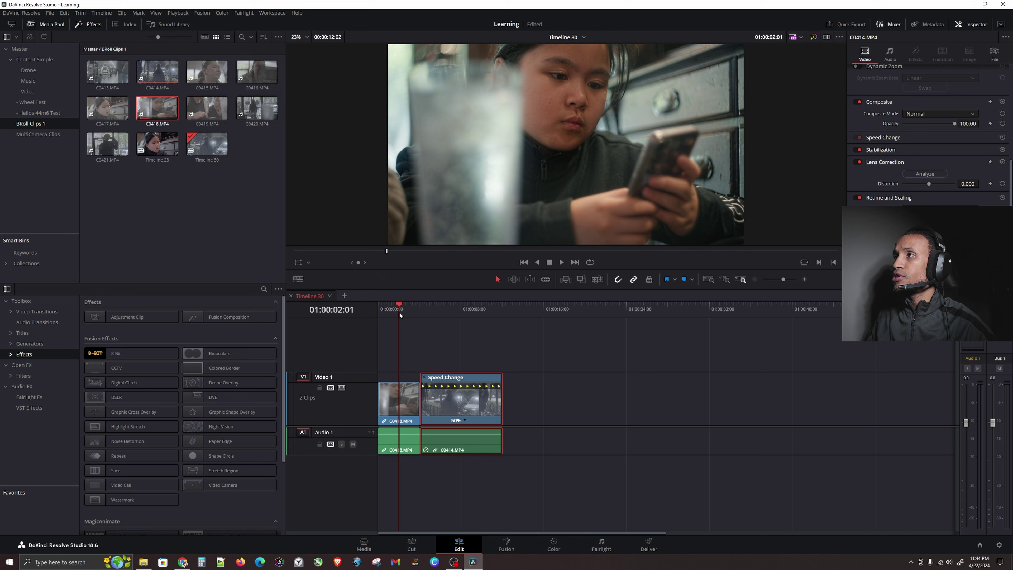
left_click(451, 314)
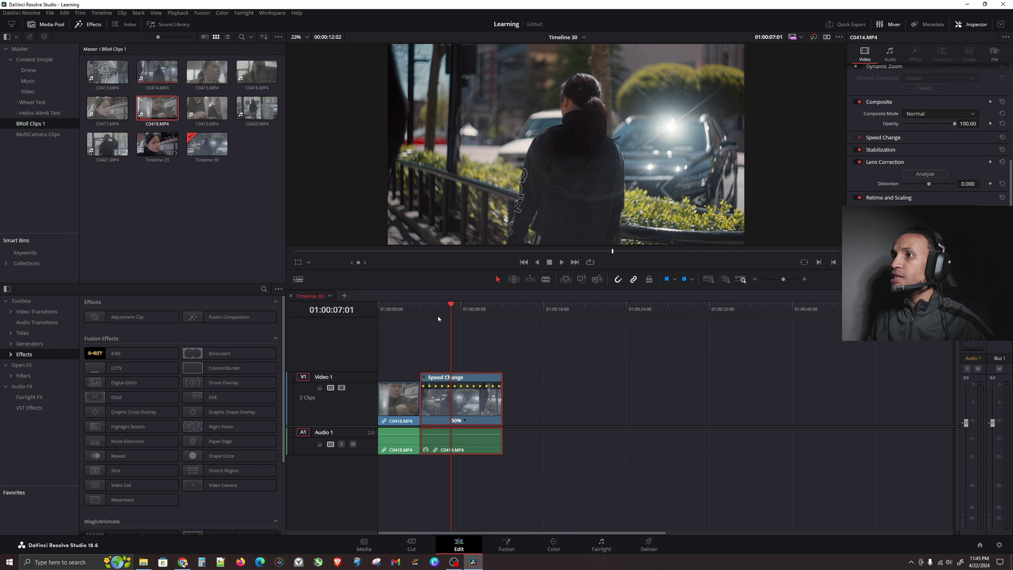
left_click(426, 307)
key("space")
key("space")
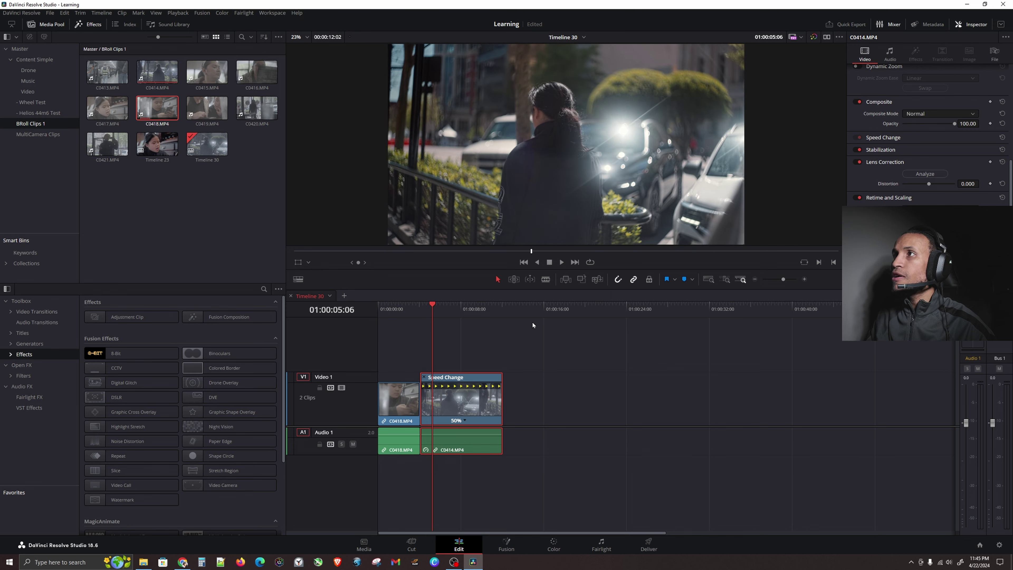
left_click(569, 387)
left_click(497, 315)
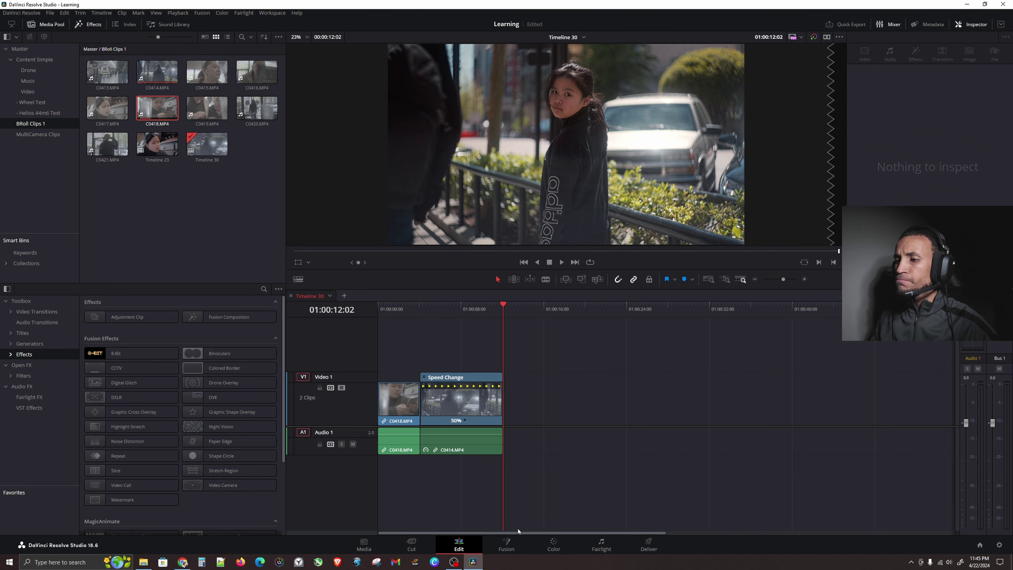
Step: Switch to the Progress Plan document in Google Docs
left_click(182, 562)
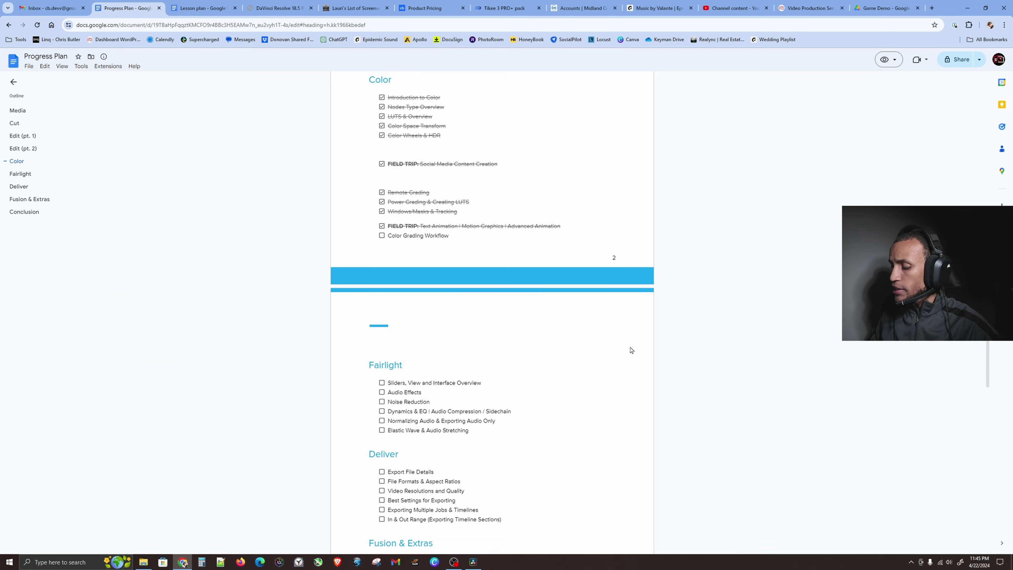